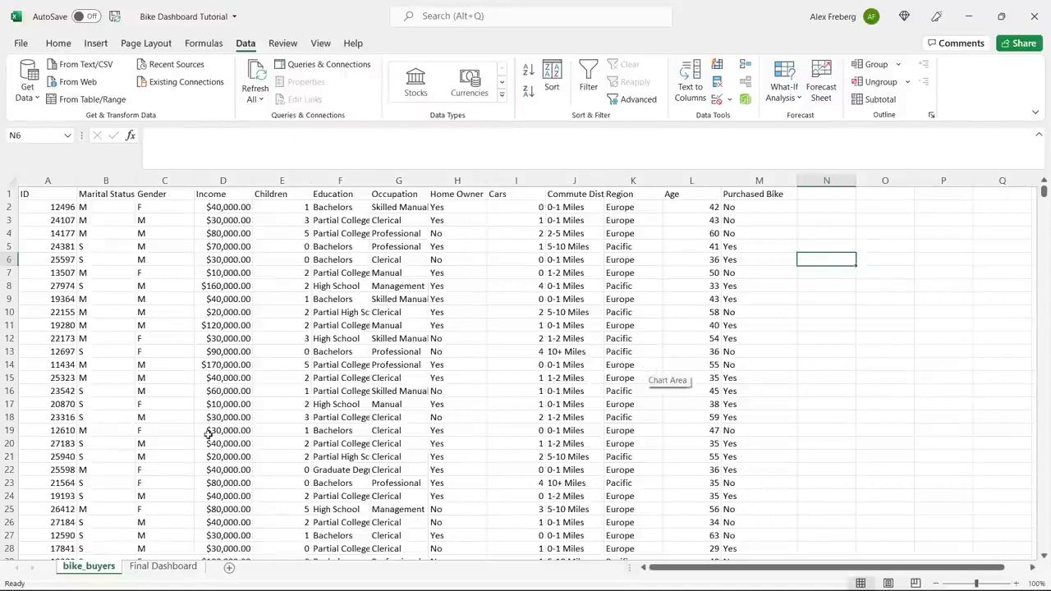
Try the Region slicer on the Final Dashboard sheet with North America, Europe and Pacific to see how the charts respond
left_click(161, 569)
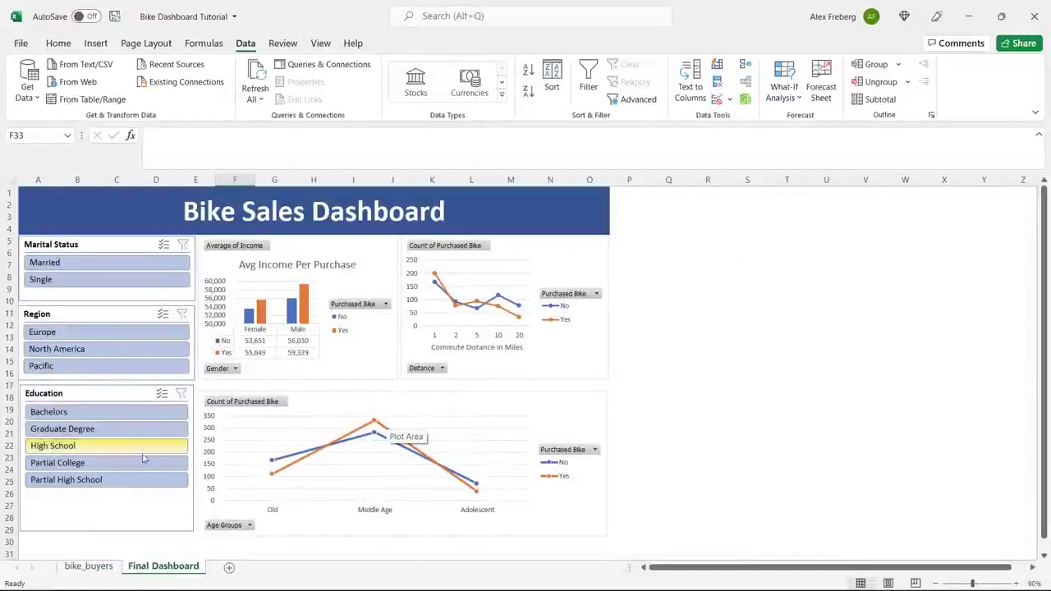
left_click(144, 349)
left_click(144, 333)
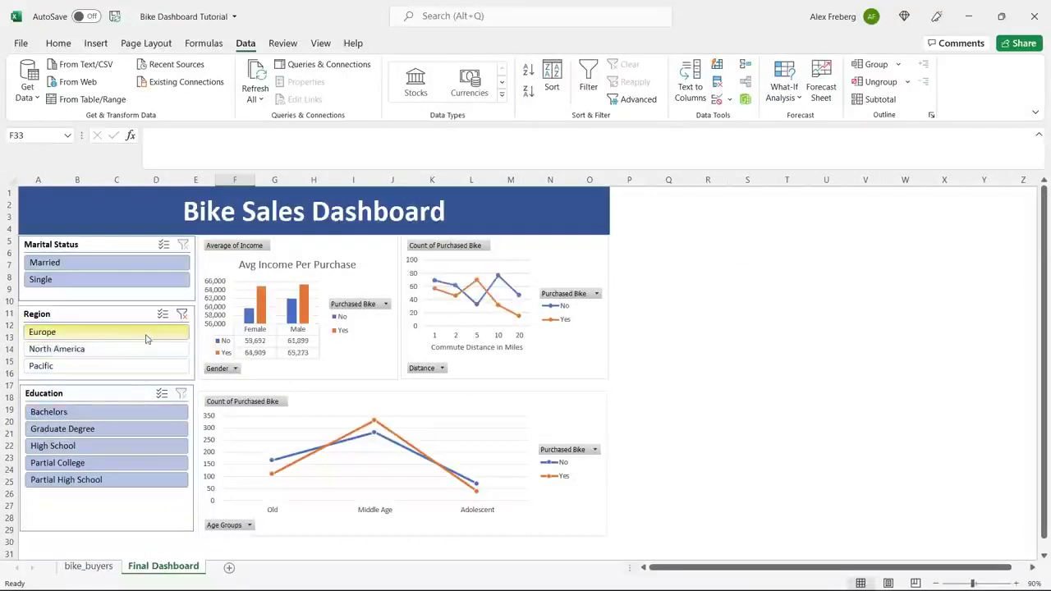
left_click(144, 366, "ctrl")
left_click(144, 365)
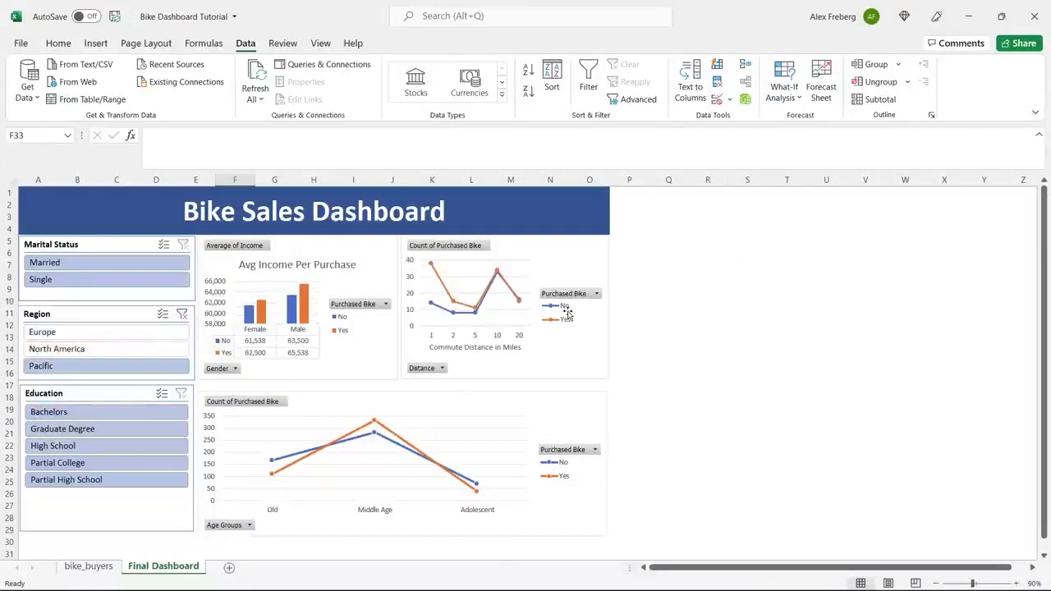
Hide the Final Dashboard sheet so that only the bike_buyers sheet is shown
left_click(89, 566)
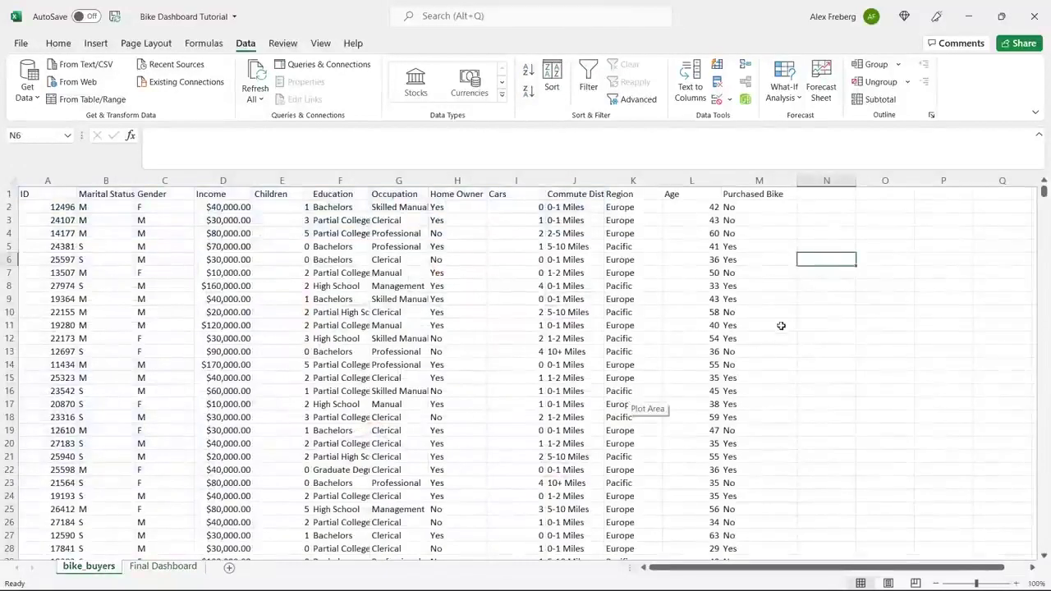
right_click(171, 567)
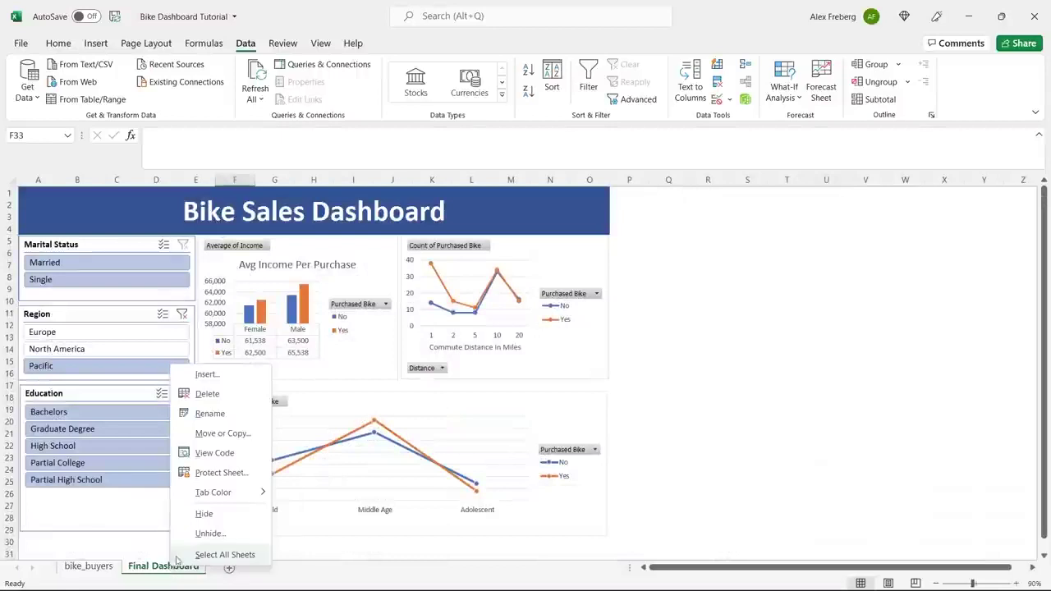
left_click(210, 515)
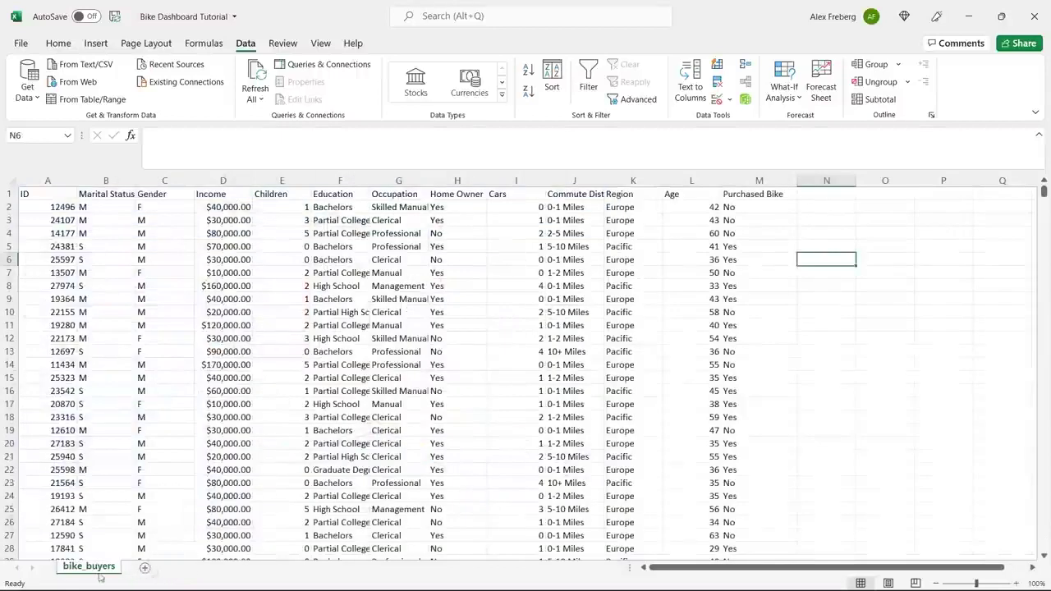
Add a new sheet after bike_buyers and rename it as Dashboard
left_click(144, 568)
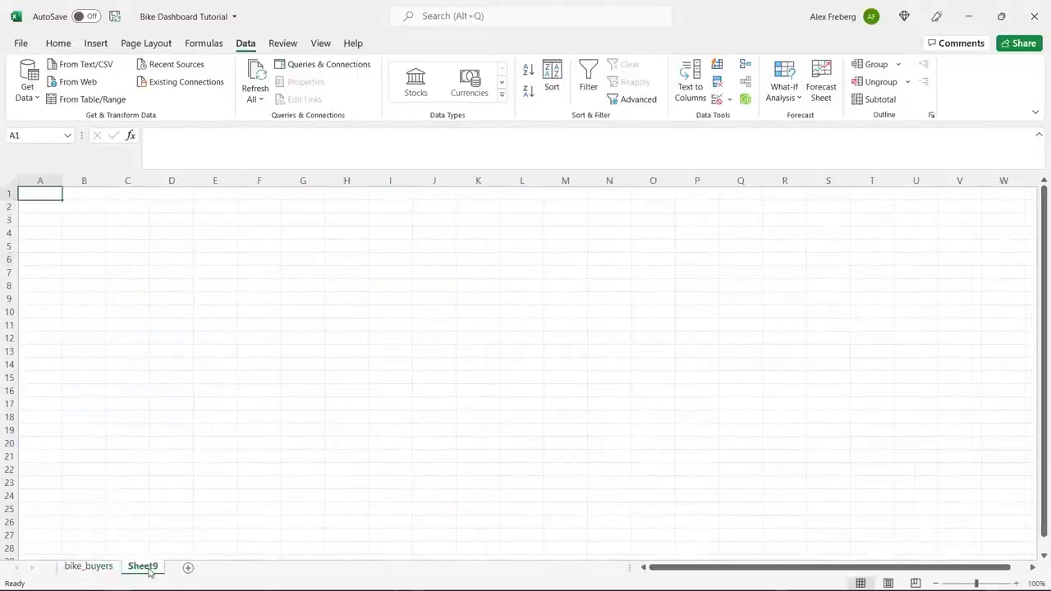
double_click(144, 567)
type("Dashb")
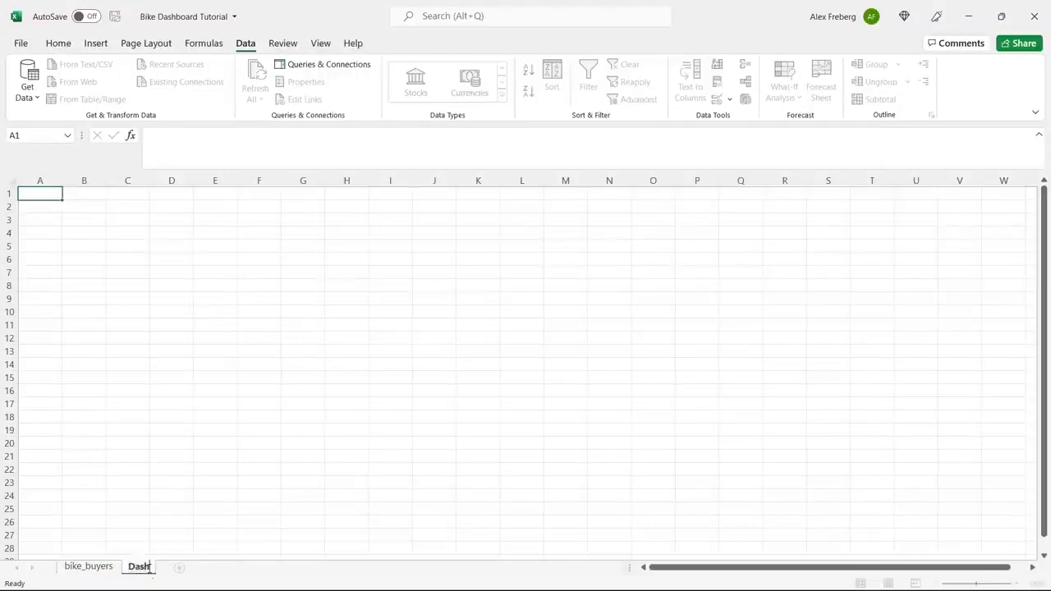
type("oard")
key("Return")
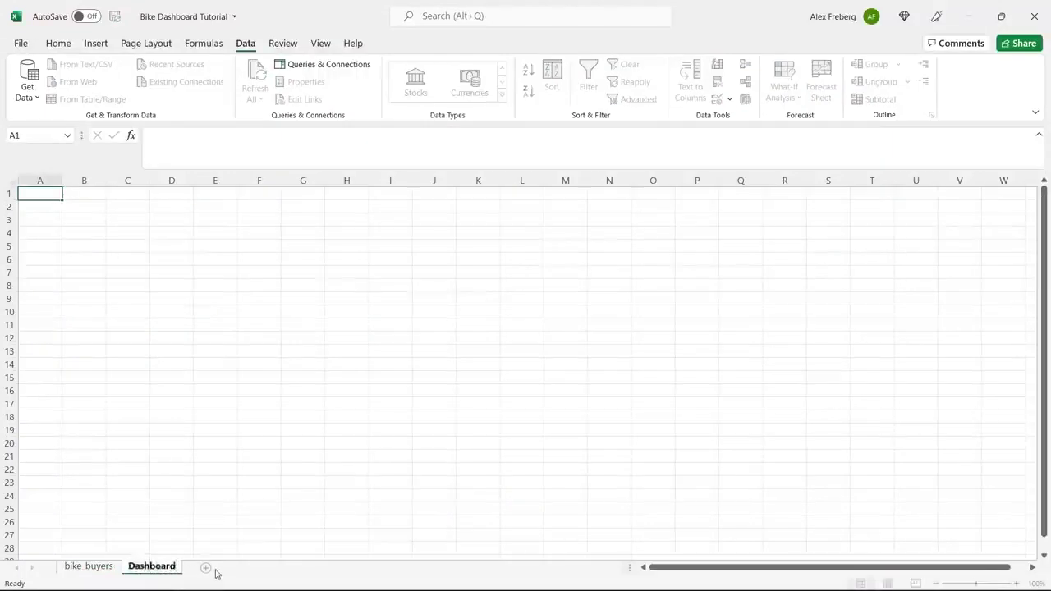
Add another new sheet after Dashboard and rename it as Pivot Table
left_click(206, 568)
type("Pivo")
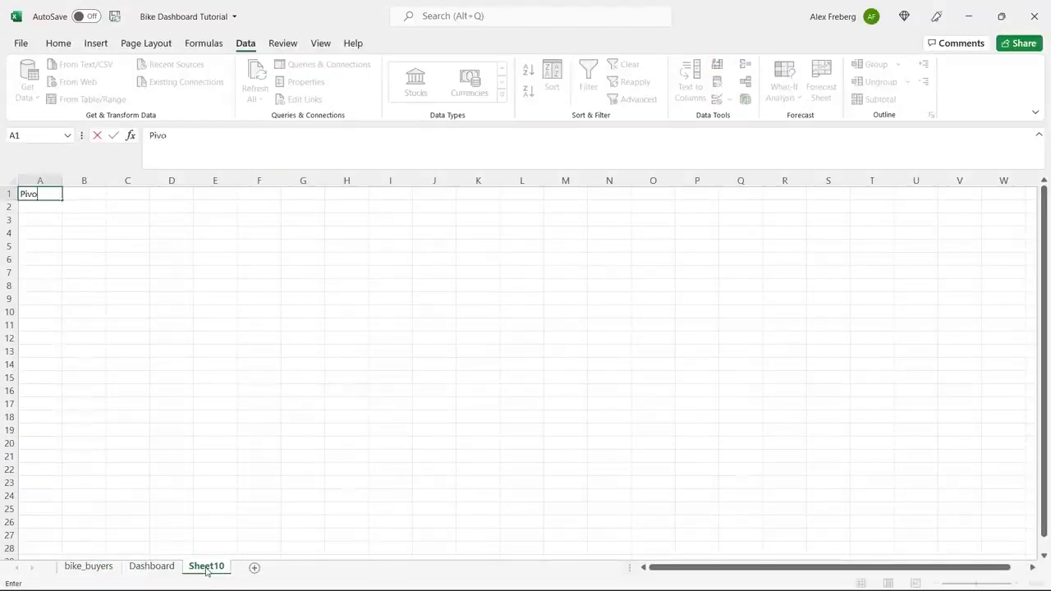
type("t")
double_click(206, 569)
type("Pivot")
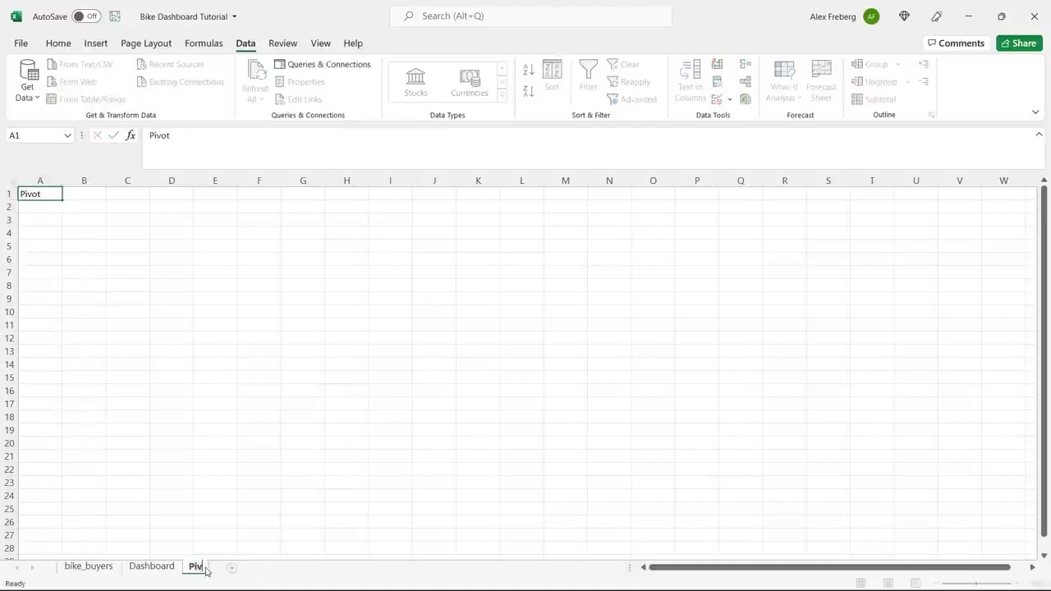
type(" Table")
key("Return")
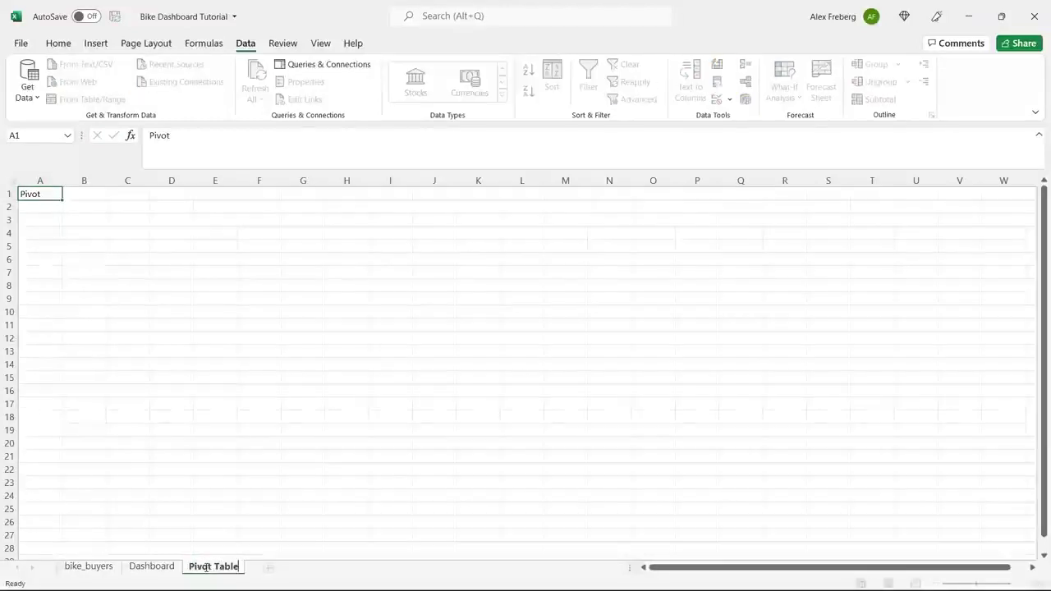
Add a third new sheet after Pivot Table and rename it as Working Sheet
left_click(255, 567)
double_click(271, 567)
type("Working Sheet")
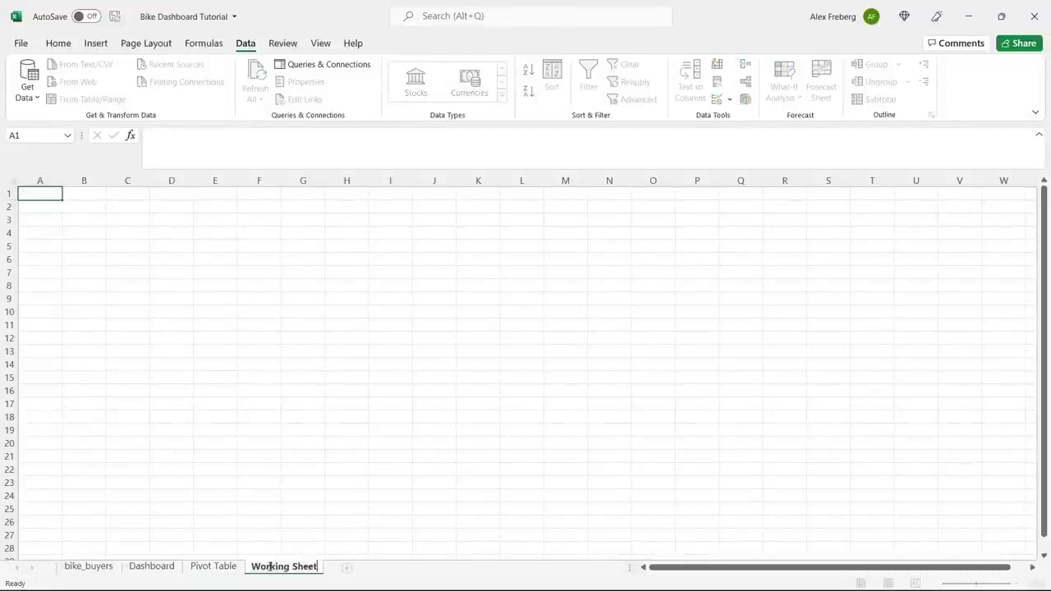
left_click(265, 511)
Reorder the sheets so that bike_buyers is followed by Working Sheet, Pivot Table and Dashboard
left_click_drag(271, 571, 161, 571)
left_click(300, 570)
left_click_drag(300, 570, 245, 568)
Copy the entire contents of the bike_buyers sheet and paste them into Working Sheet starting at cell A1
left_click(88, 567)
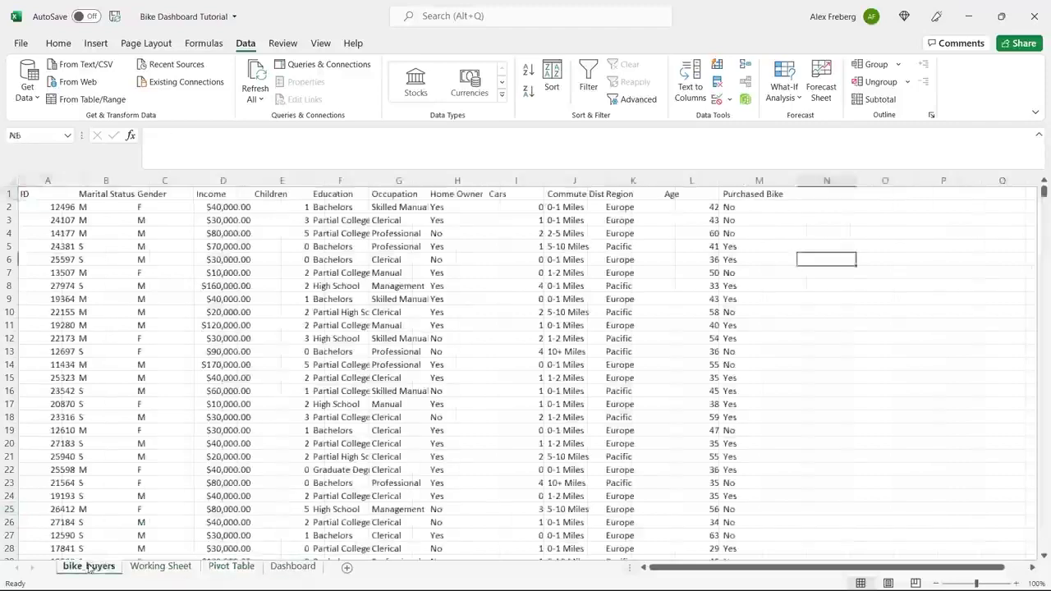
left_click(10, 180)
key("ctrl+c")
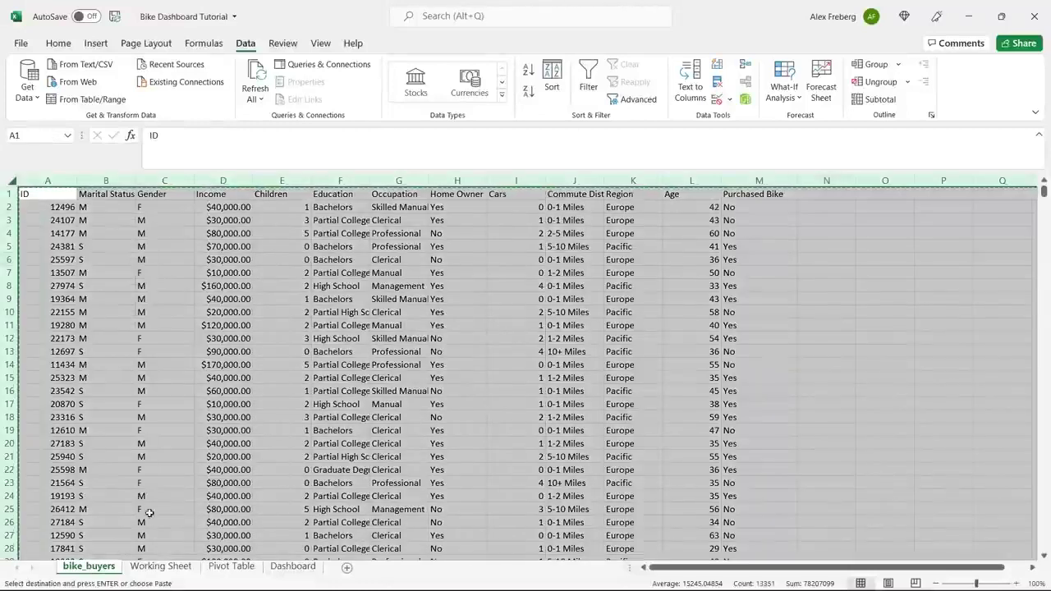
left_click(168, 567)
left_click(30, 199)
key("ctrl+v")
left_click(106, 247)
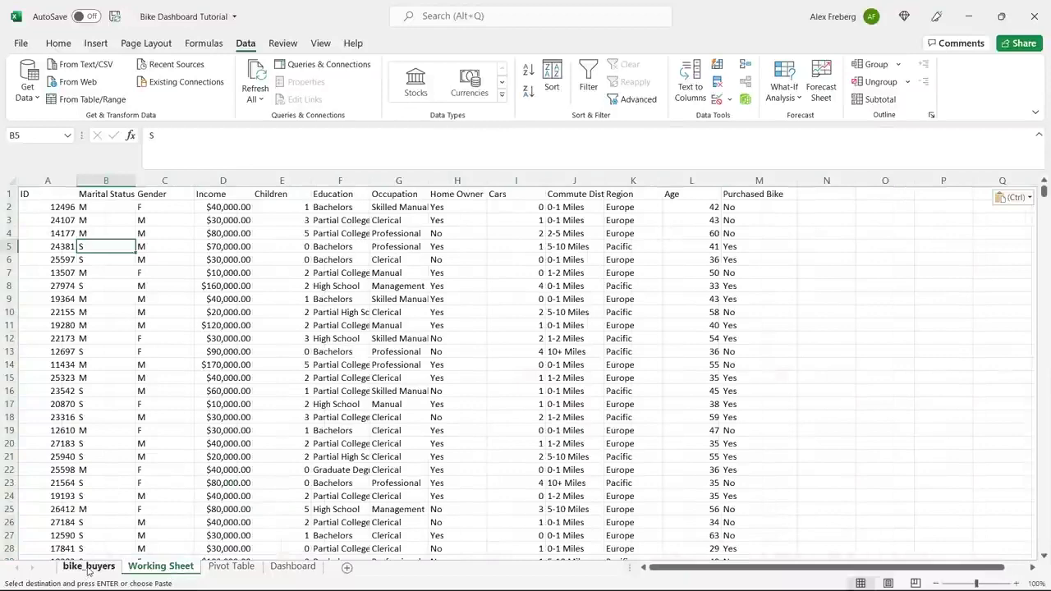
Return to the bike_buyers sheet and look over the original data
left_click(88, 568)
left_click(105, 403)
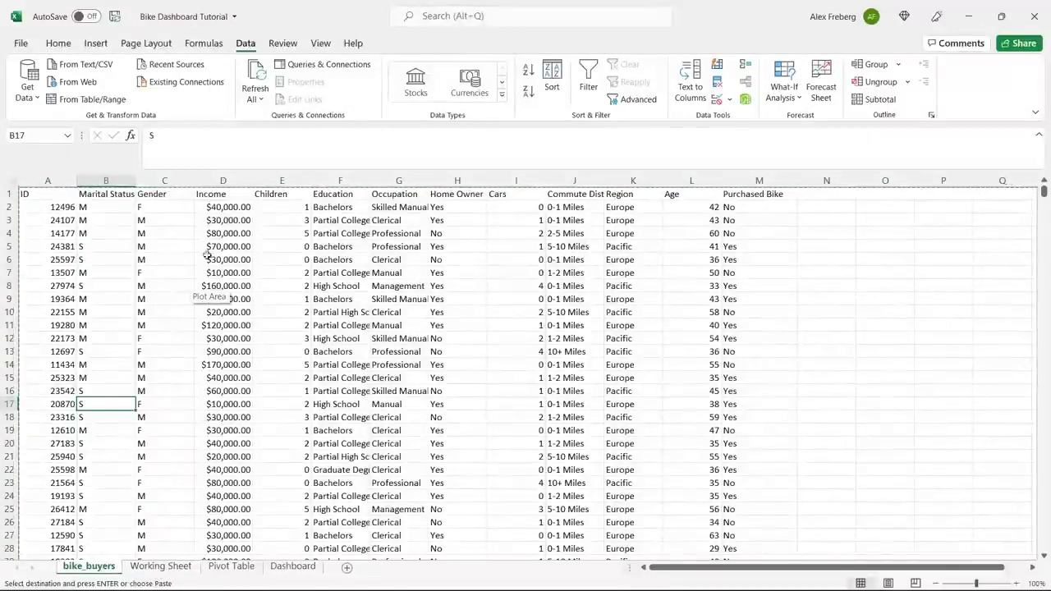
left_click(826, 260)
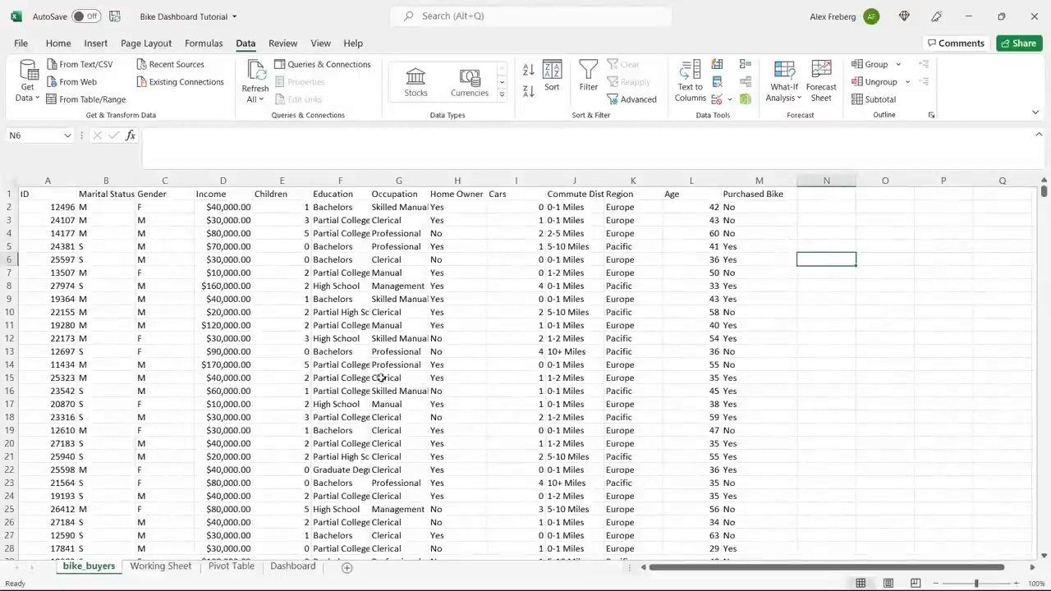
Select the whole Working Sheet and add filters to its header row
left_click(169, 564)
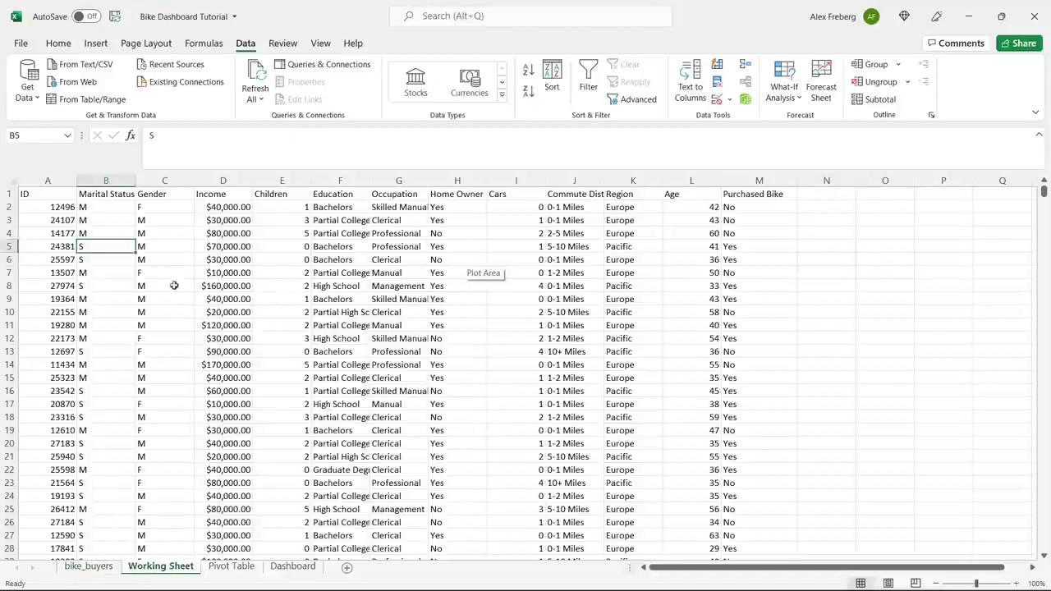
left_click(11, 177)
left_click(588, 79)
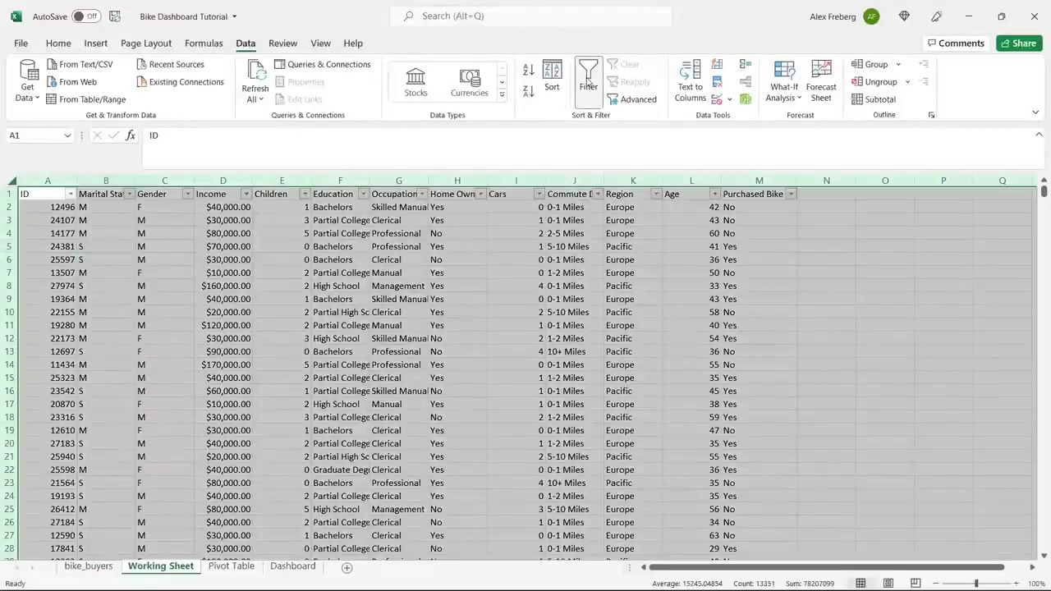
left_click(66, 217)
Widen all columns of Working Sheet equally so that headers such as Marital Status and Commute Distance fit
left_click(12, 180)
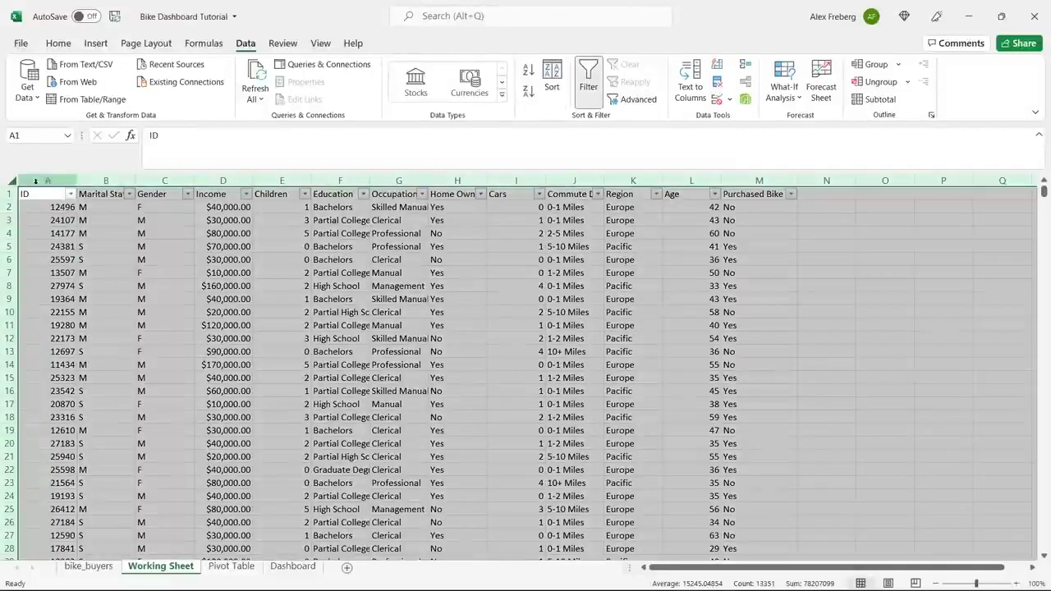
left_click_drag(76, 180, 101, 181)
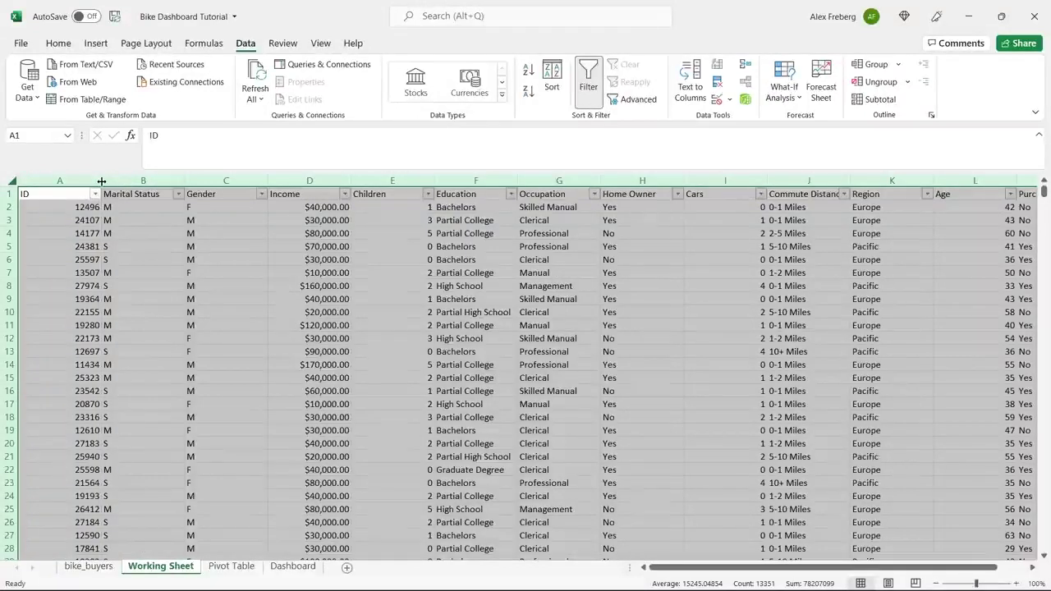
left_click_drag(101, 179, 108, 179)
left_click(111, 219)
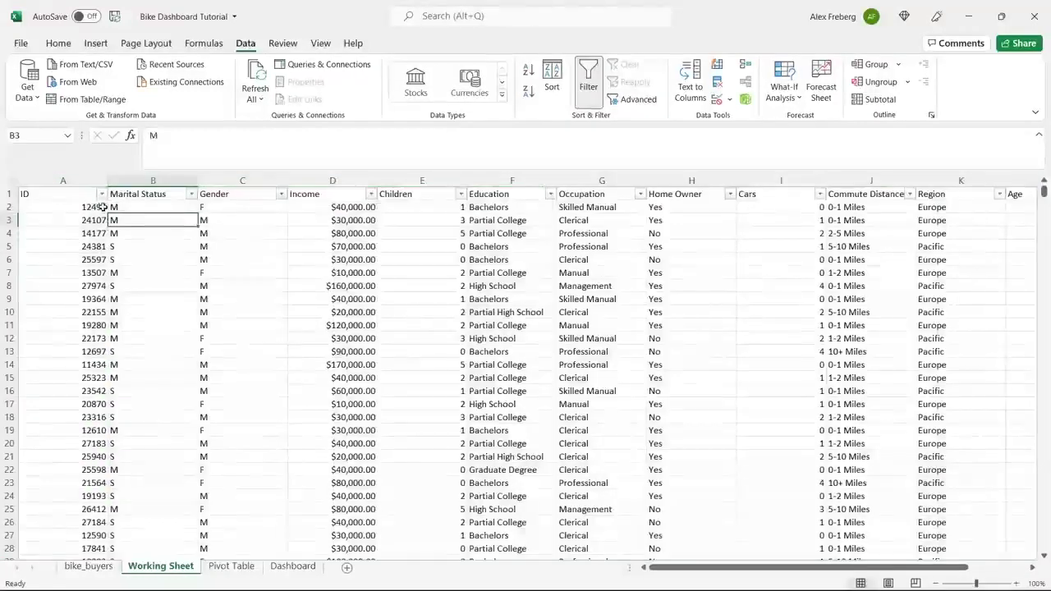
Examine the filter values of the ID, Marital Status, Gender and Purchased Bike columns without filtering any rows
left_click(101, 194)
left_click(230, 307)
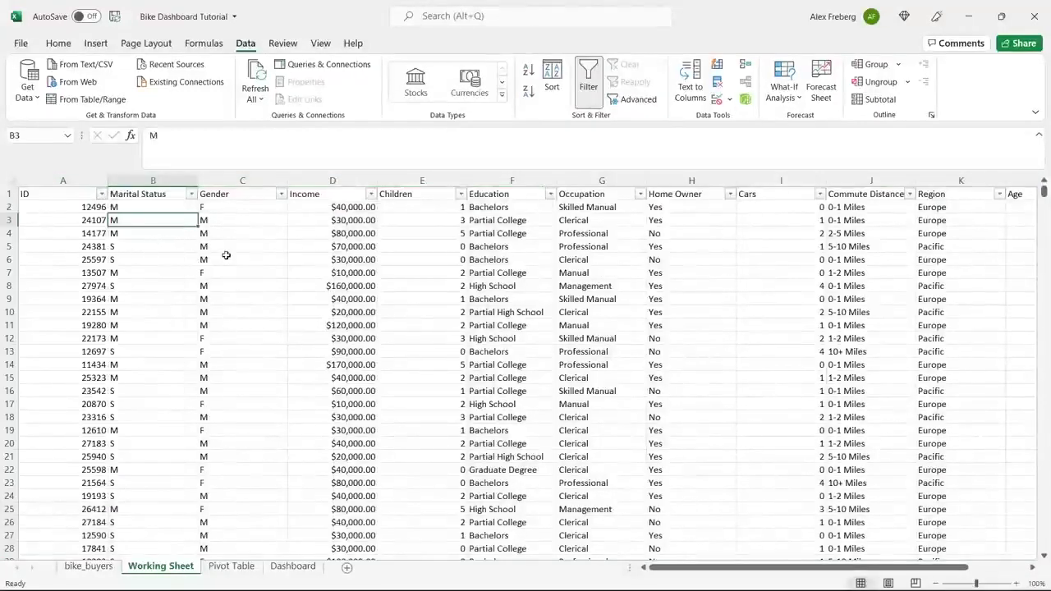
left_click(191, 195)
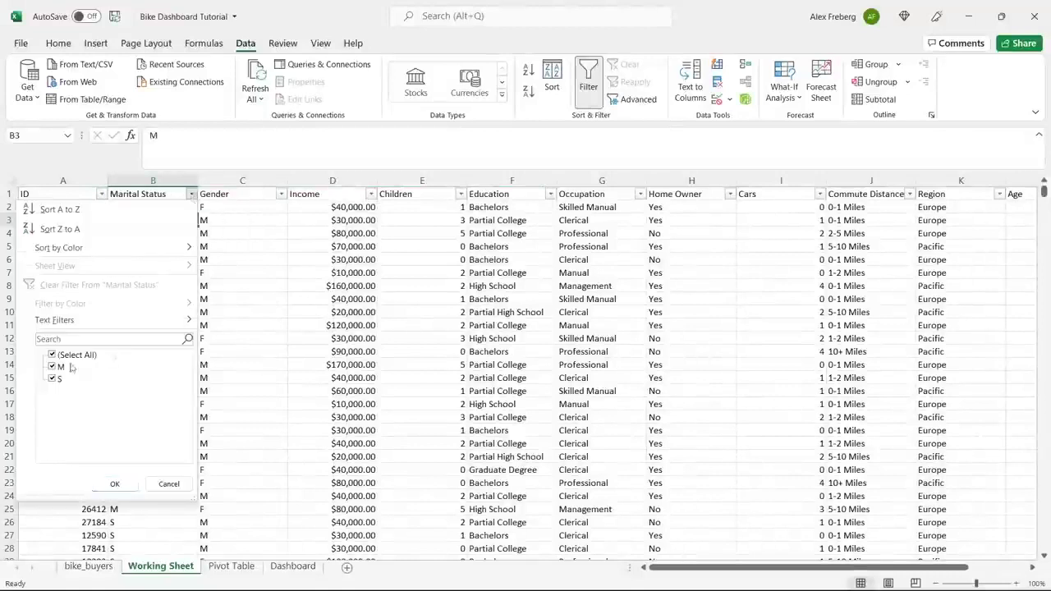
left_click(247, 250)
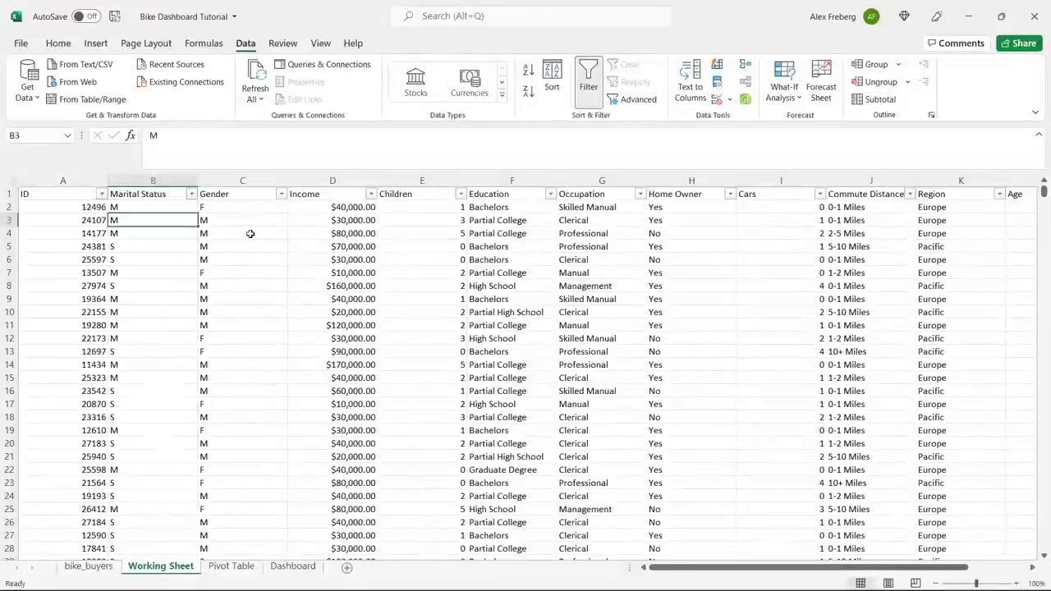
left_click(281, 193)
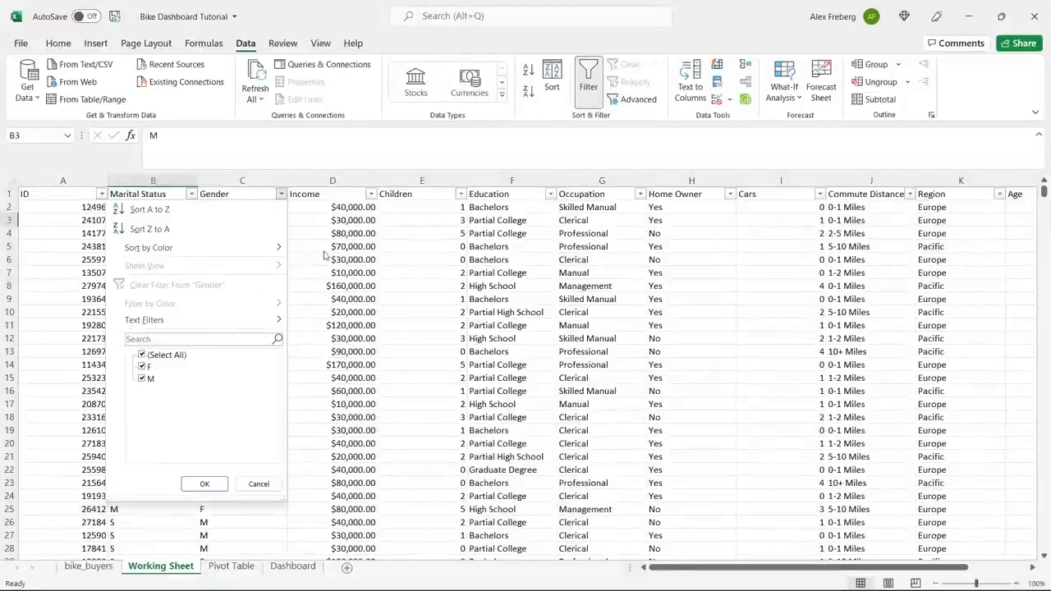
left_click(205, 483)
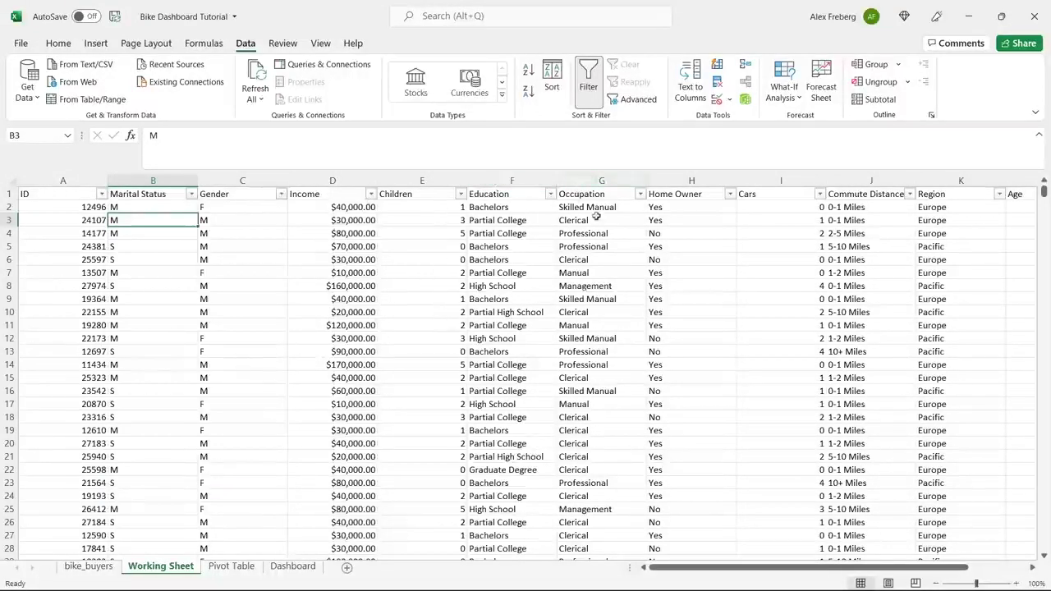
scroll(601, 318, "right", 3)
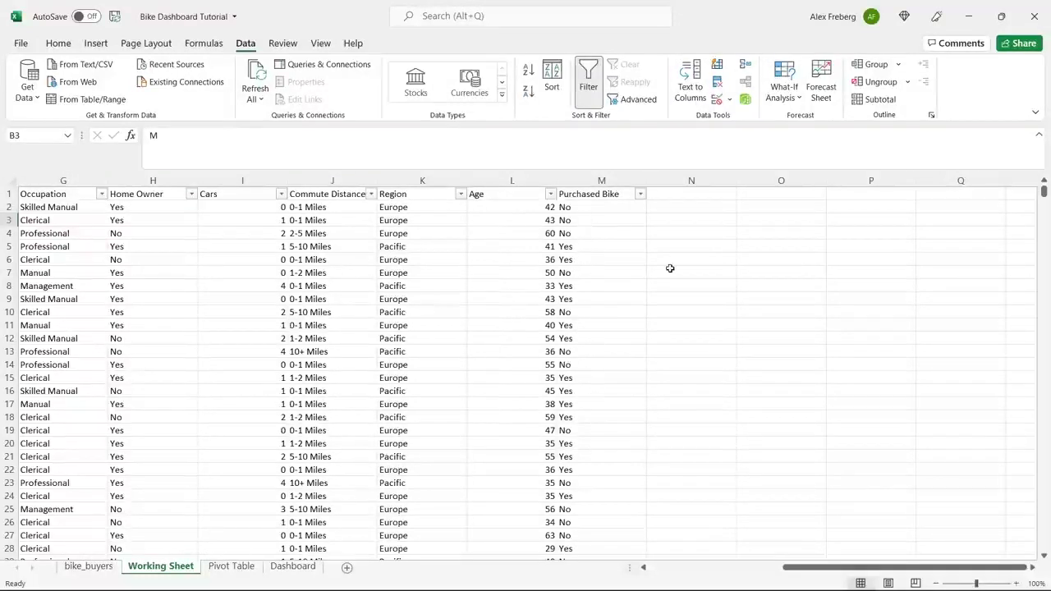
left_click(640, 194)
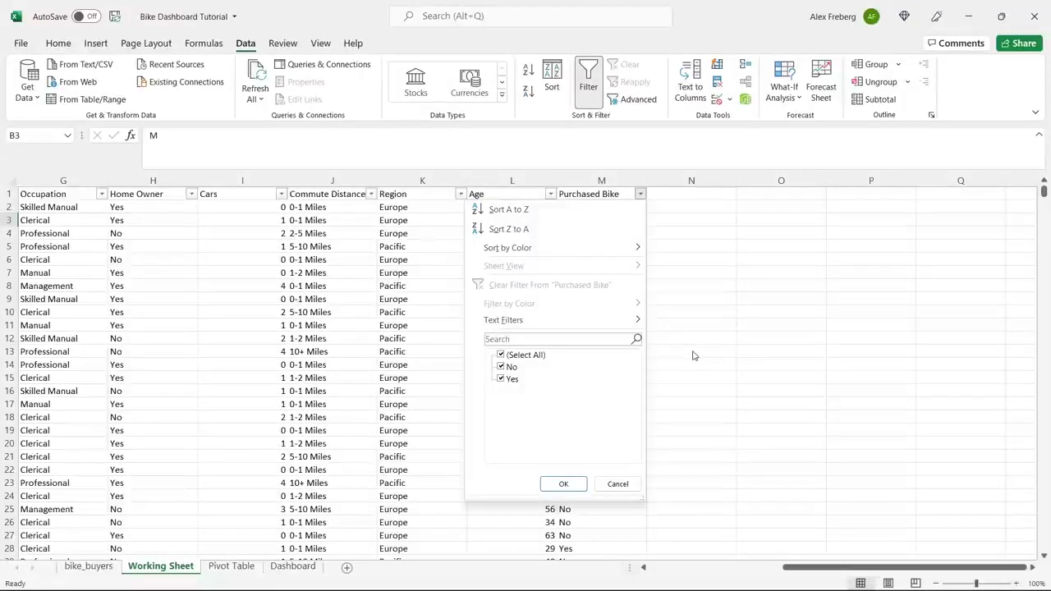
key("Escape")
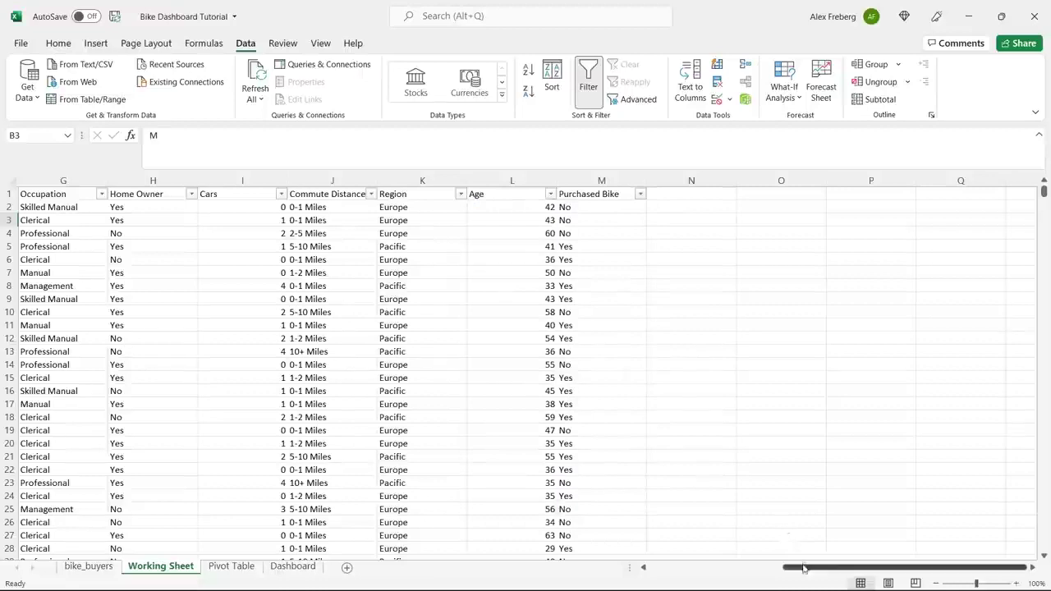
left_click_drag(803, 569, 661, 583)
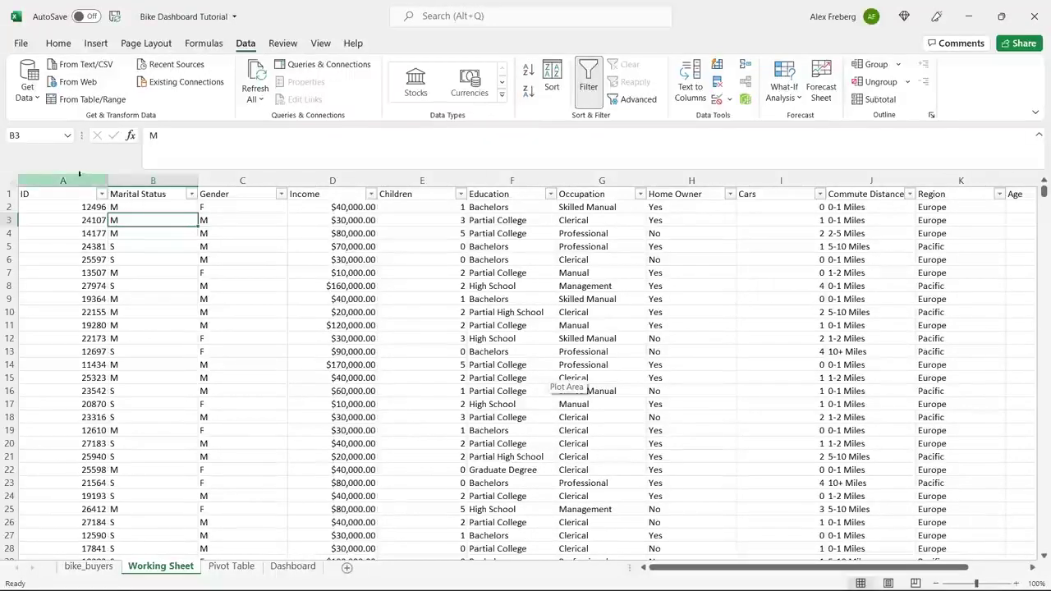
Remove duplicate rows from the whole Working Sheet, comparing all columns and treating the first row as headers
left_click(10, 182)
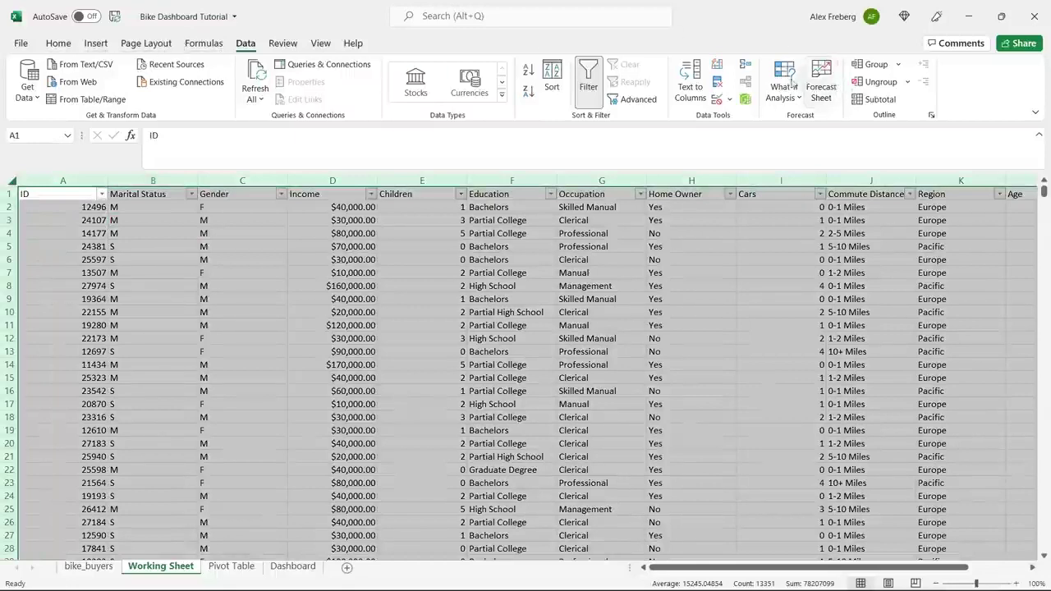
left_click(718, 88)
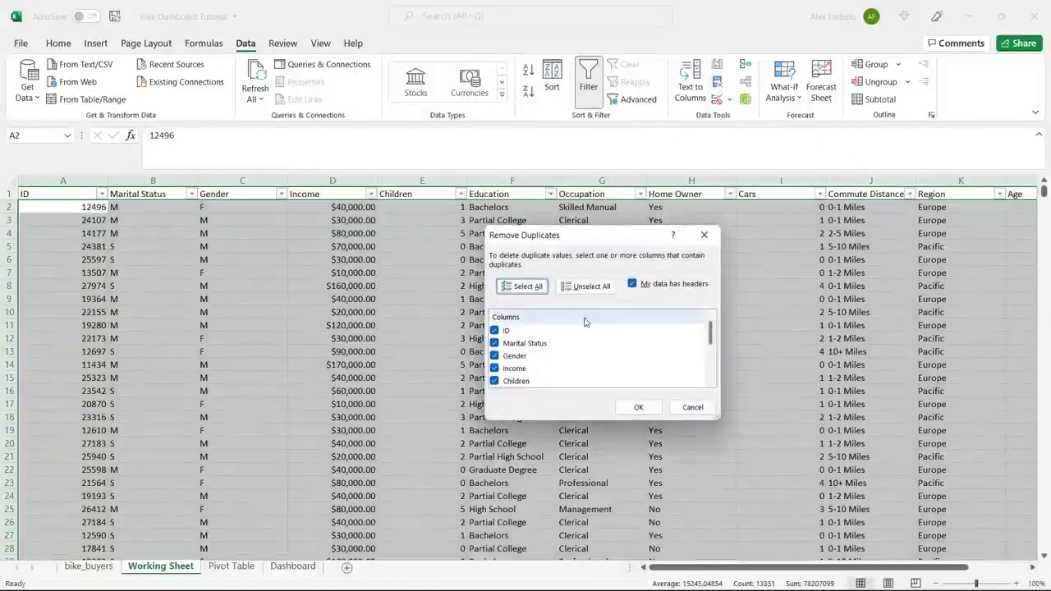
mouse_move(711, 338)
left_mouse_down()
mouse_move(711, 376)
mouse_move(711, 336)
left_mouse_up()
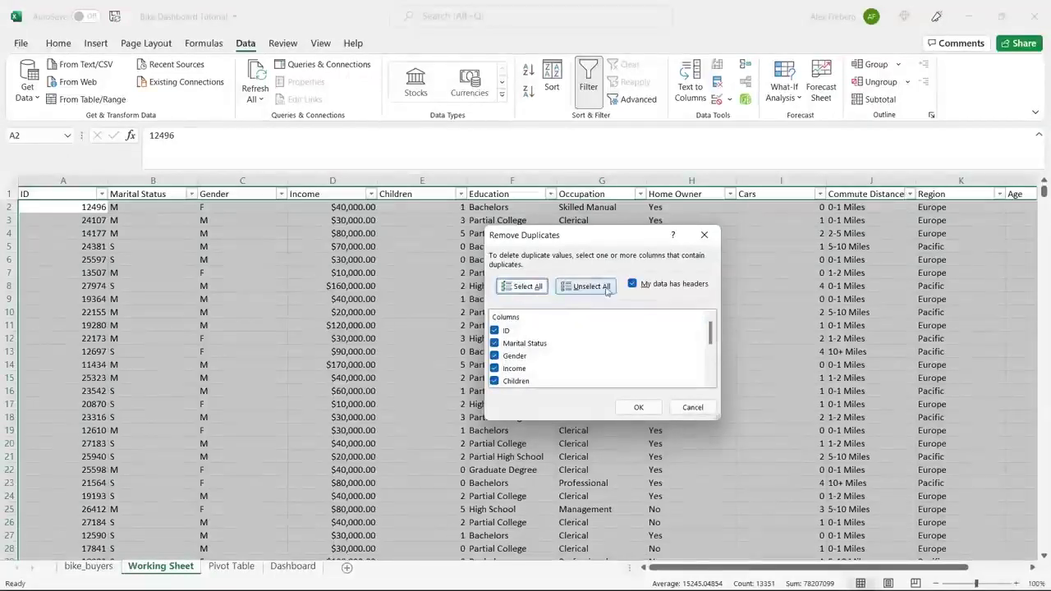
left_click(638, 407)
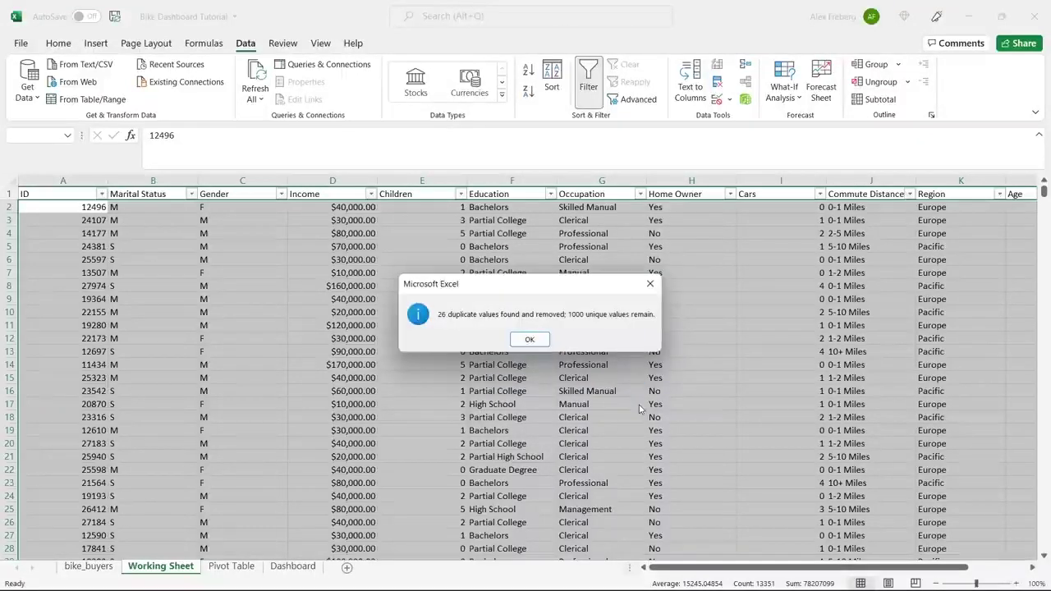
left_click(531, 340)
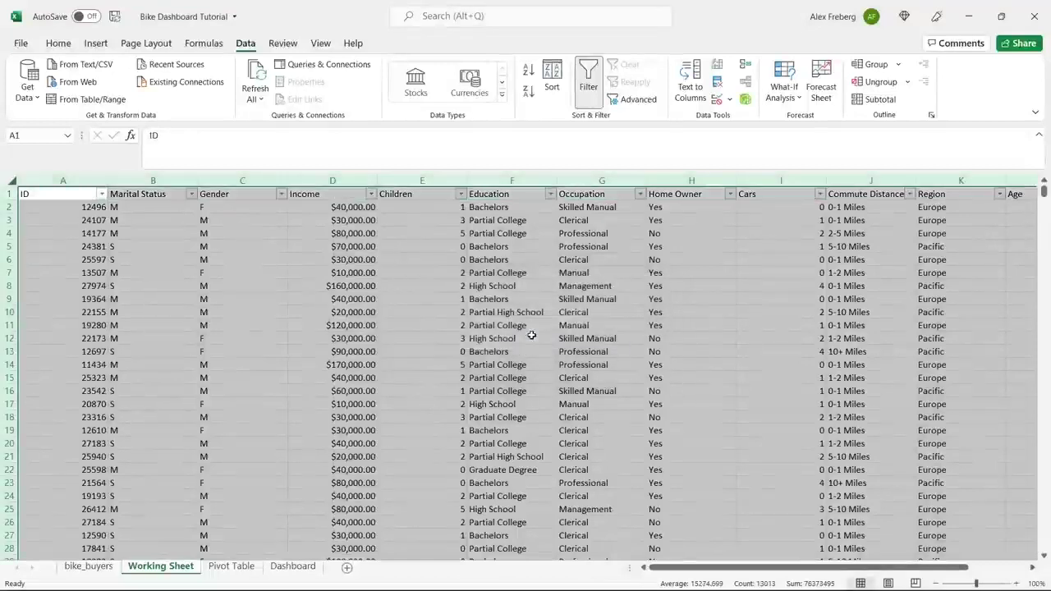
left_click(529, 327)
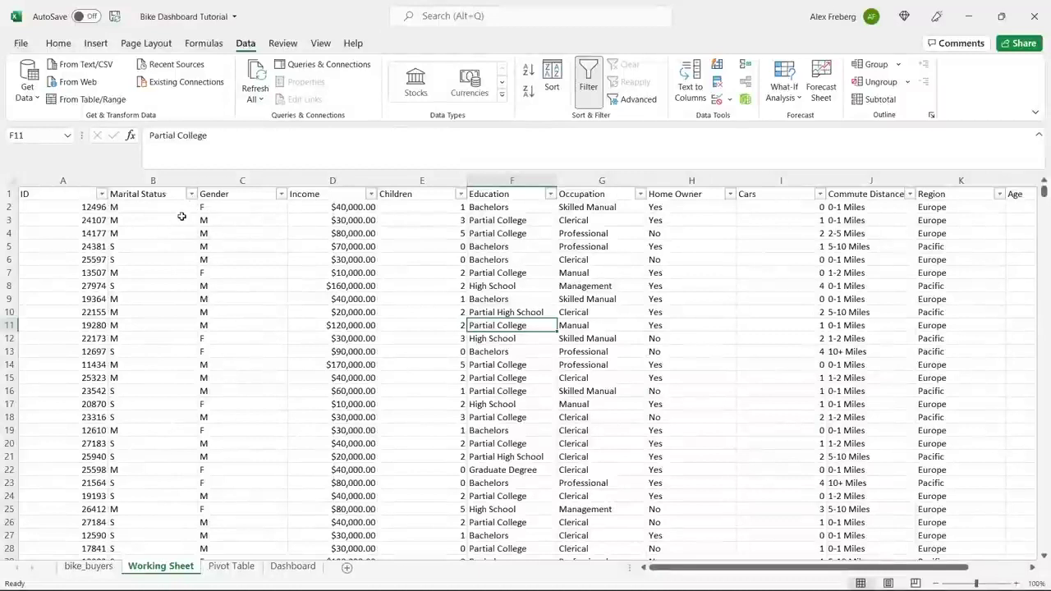
Replace every M with Married in the Marital Status column, searching by columns with case matching on
left_click(154, 180)
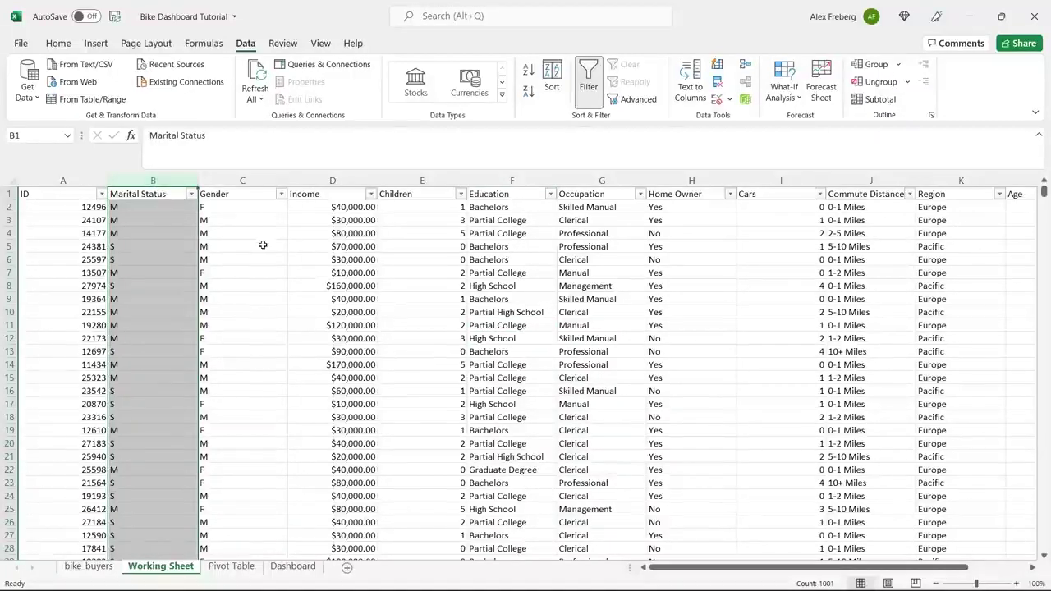
key("ctrl+h")
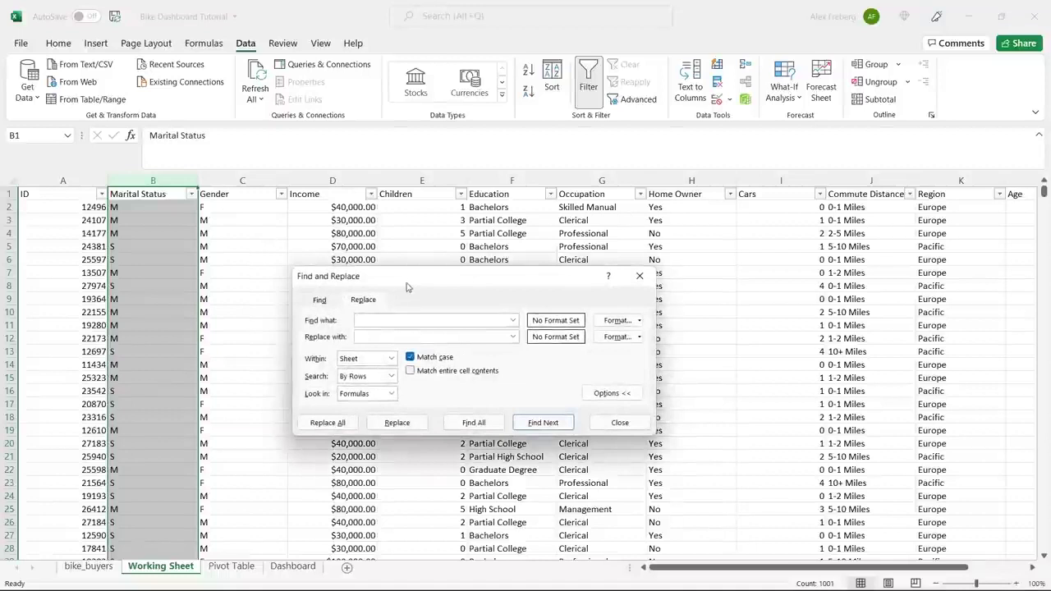
left_click_drag(412, 275, 426, 227)
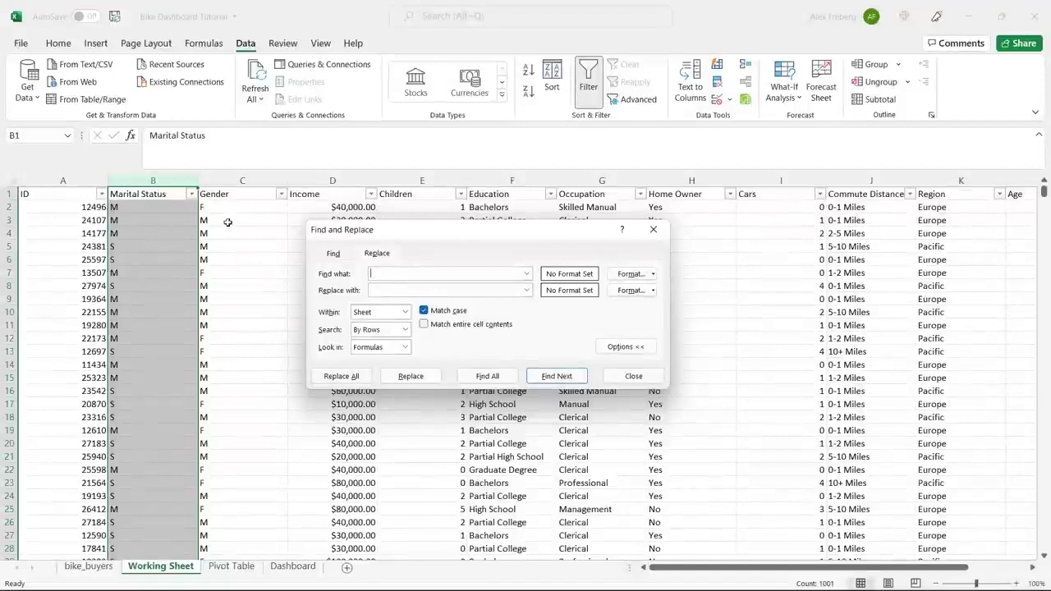
left_click(404, 330)
left_click(395, 353)
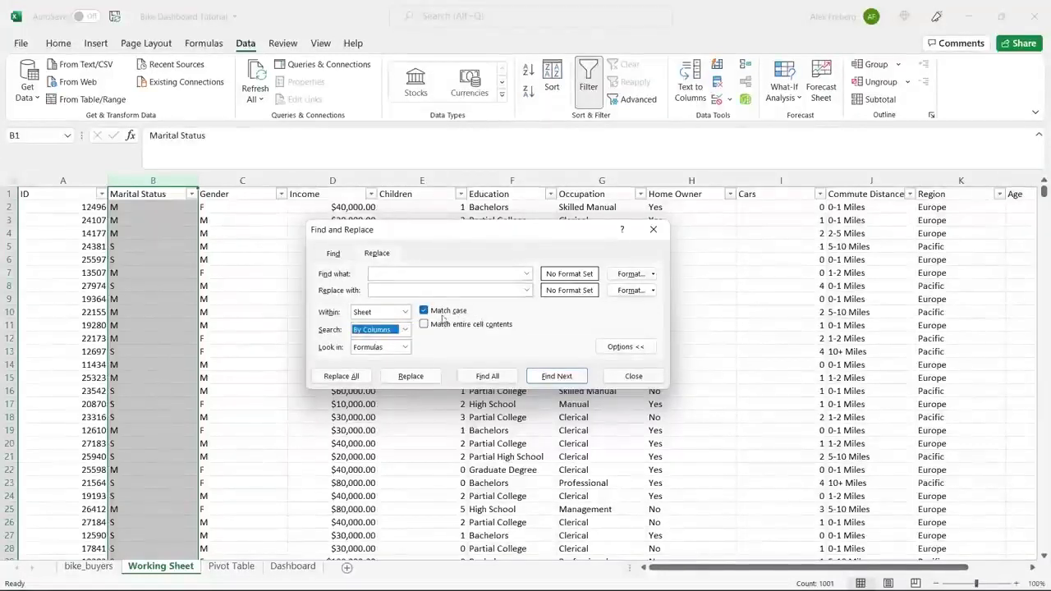
left_click(443, 276)
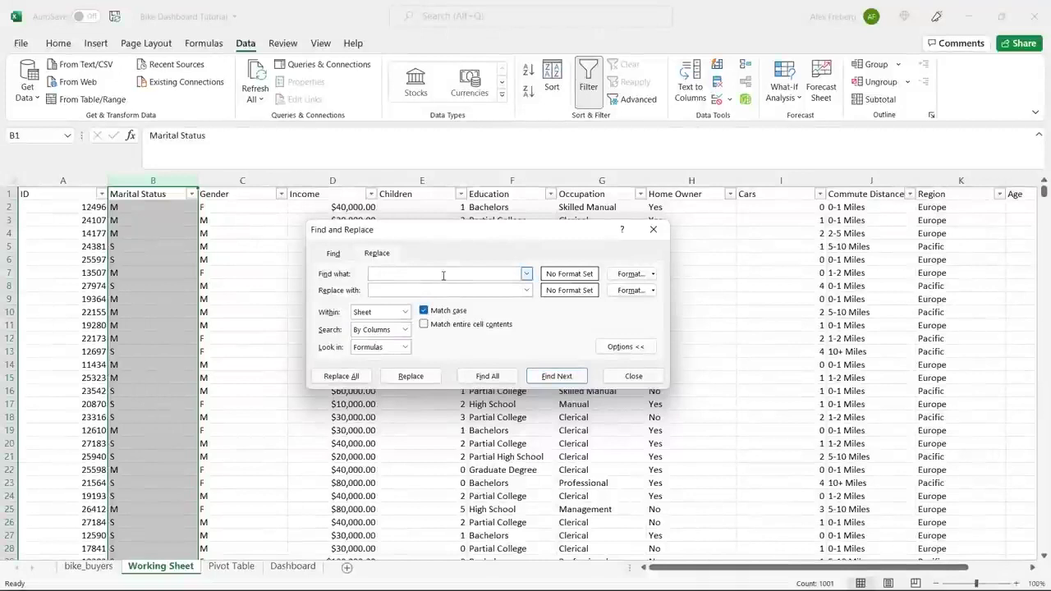
left_click(434, 290)
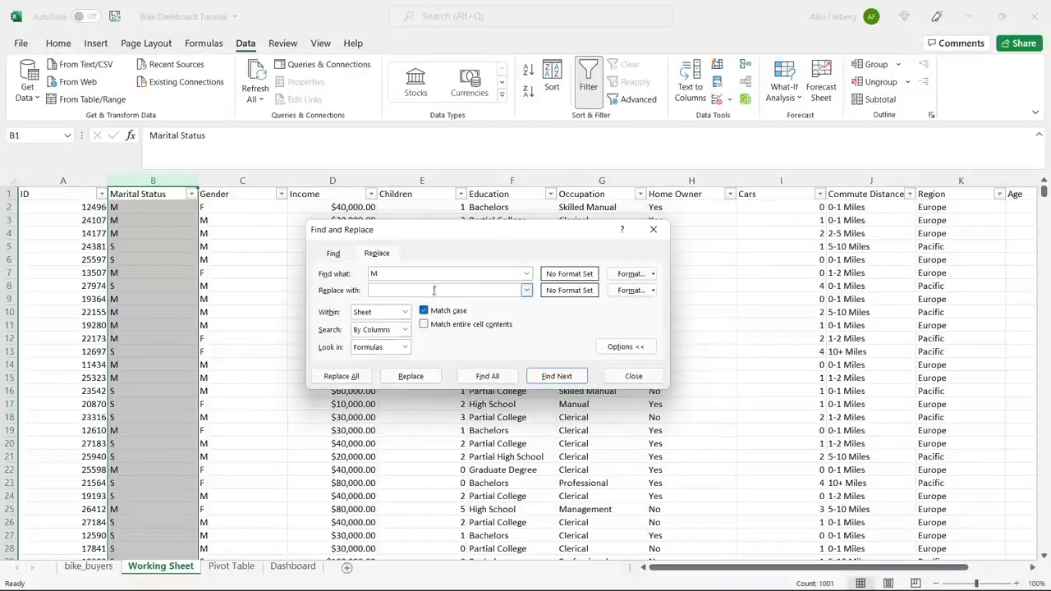
type("Married")
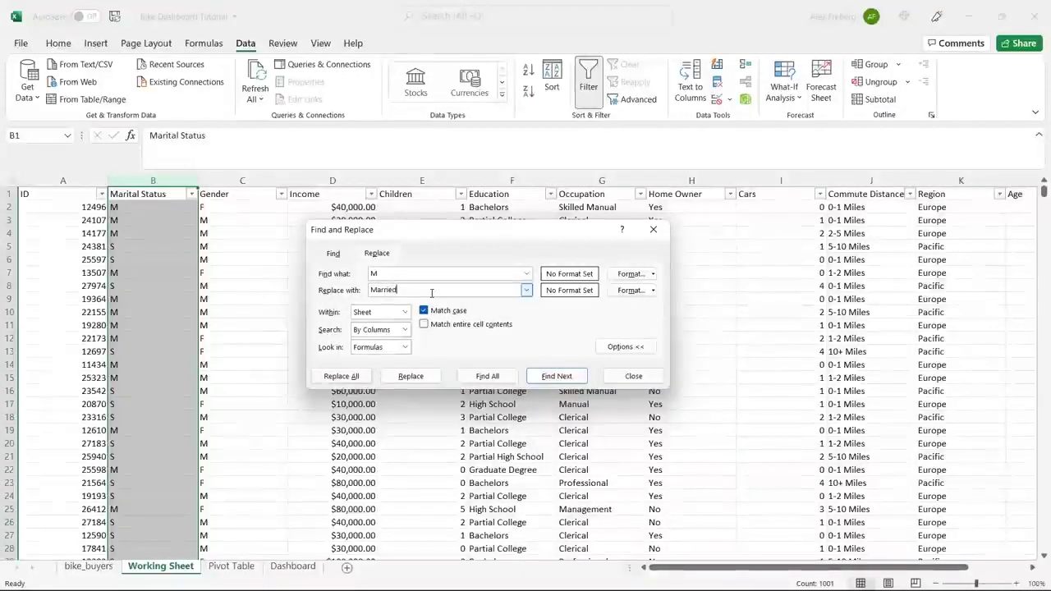
left_click(354, 377)
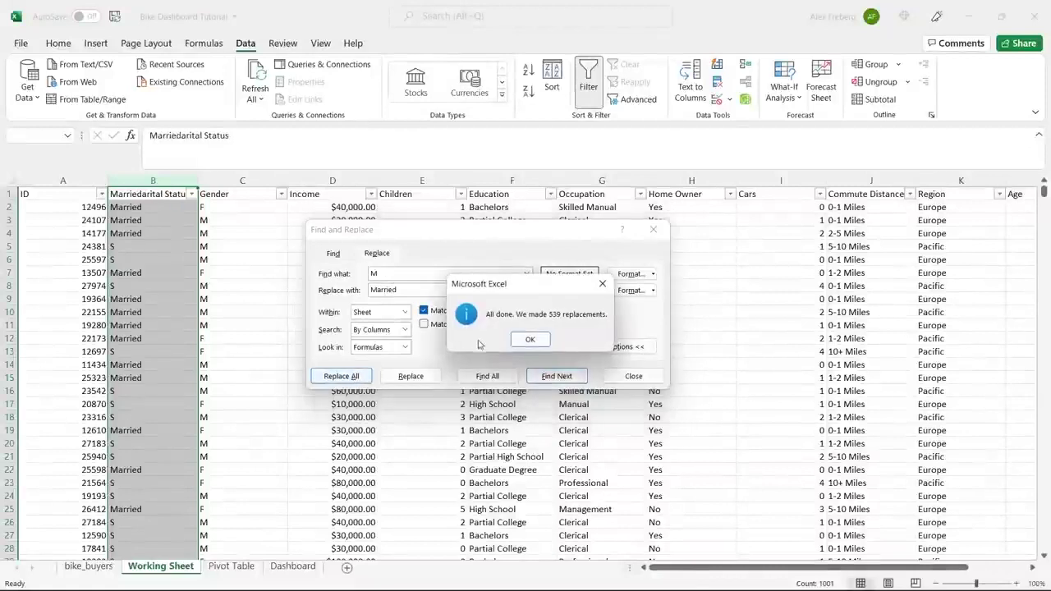
left_click(530, 339)
Replace every S with Single in the Marital Status column and close Find and Replace
left_click(431, 277)
type("S")
left_click(422, 291)
double_click(422, 291)
type("Sin")
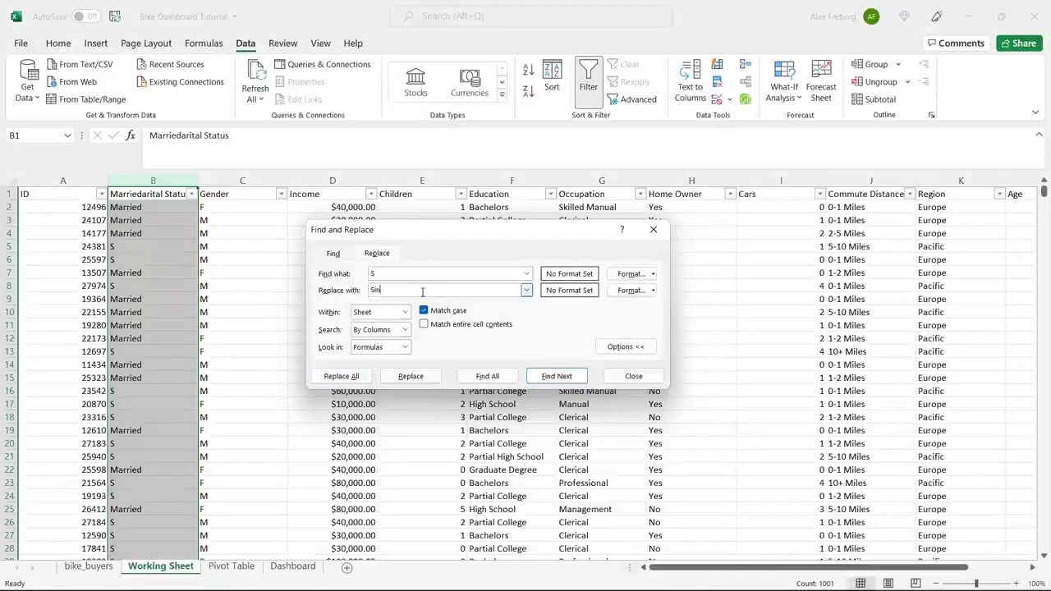
type("gle")
left_click(345, 377)
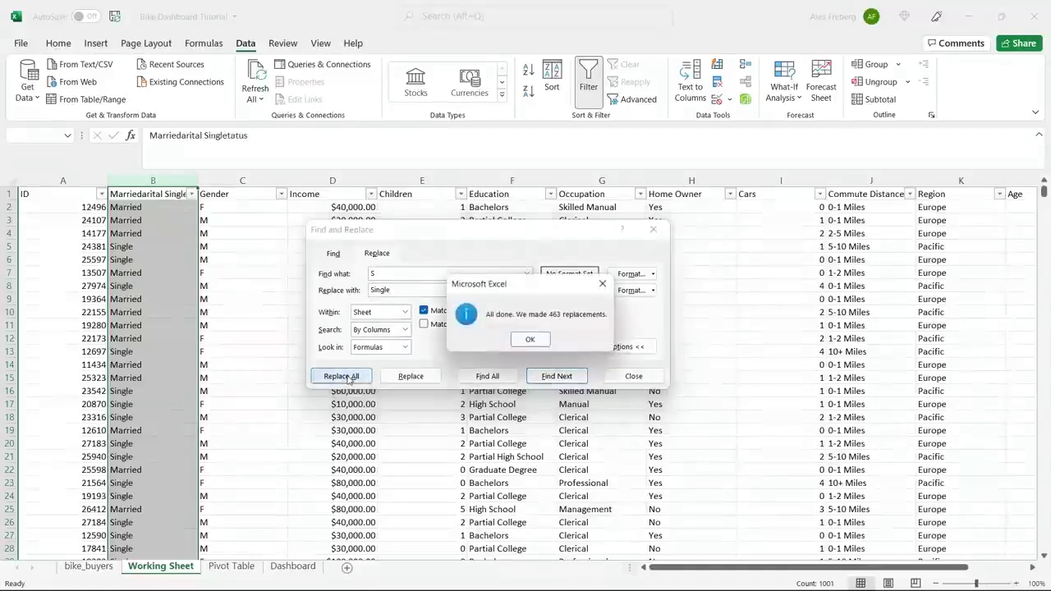
left_click(530, 340)
left_click(653, 229)
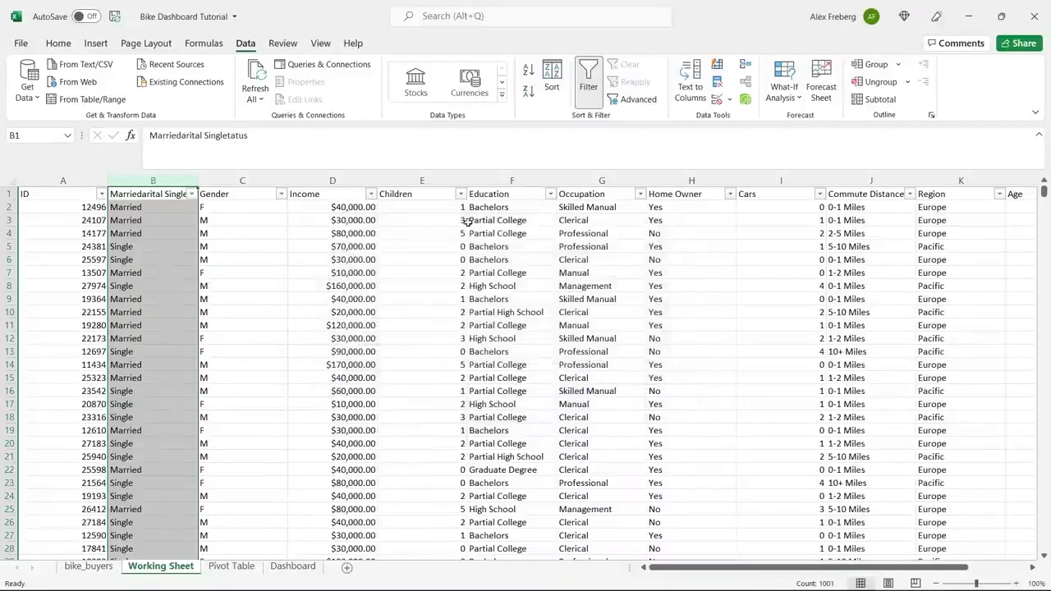
Replace every M with Male in the Gender column, keeping case matching on
left_click(242, 180)
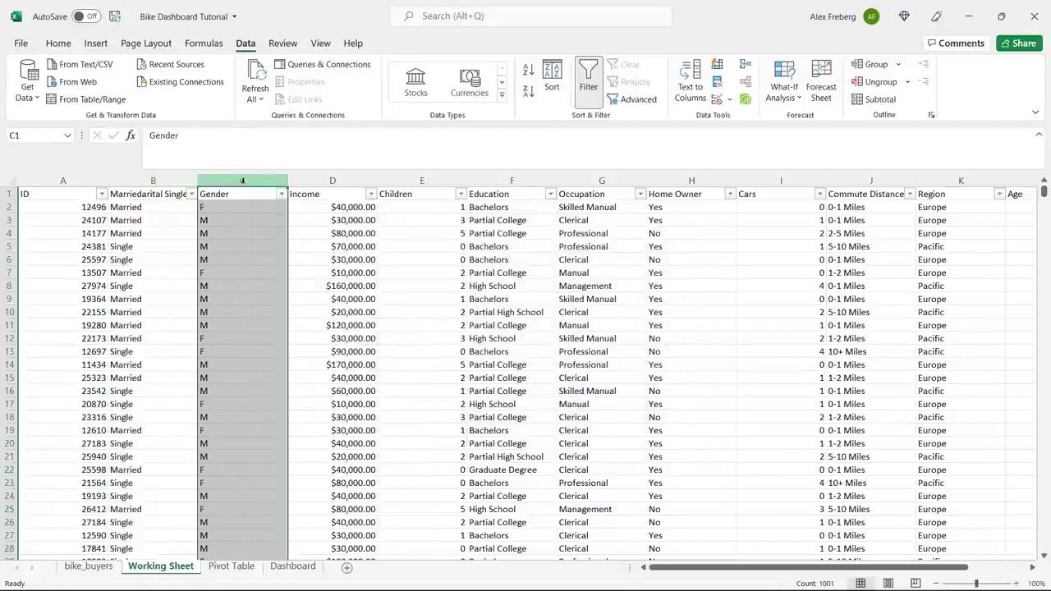
key("ctrl+h")
left_click(384, 288)
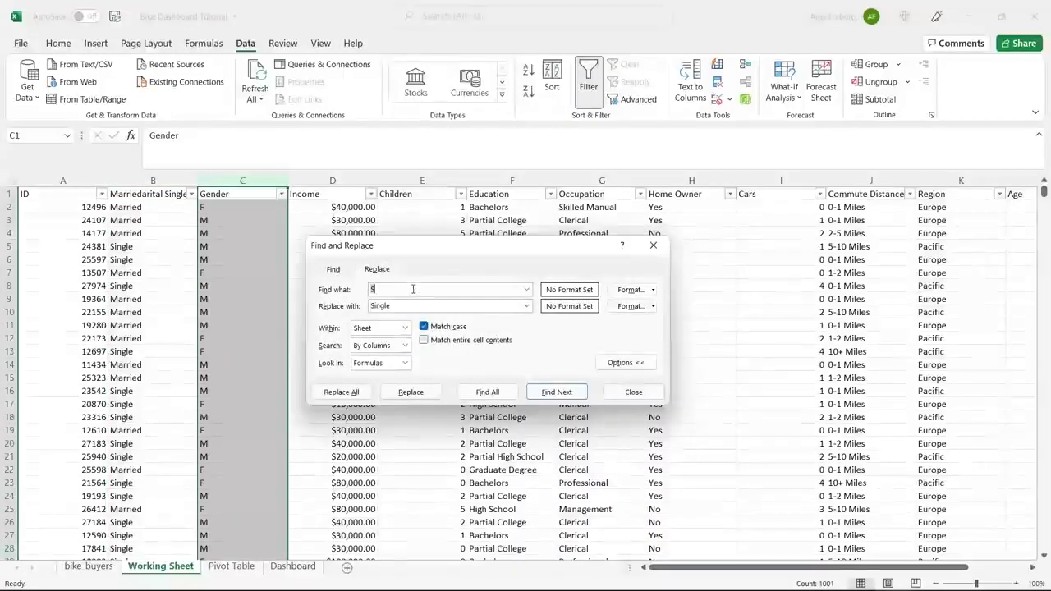
key("Tab")
type("M")
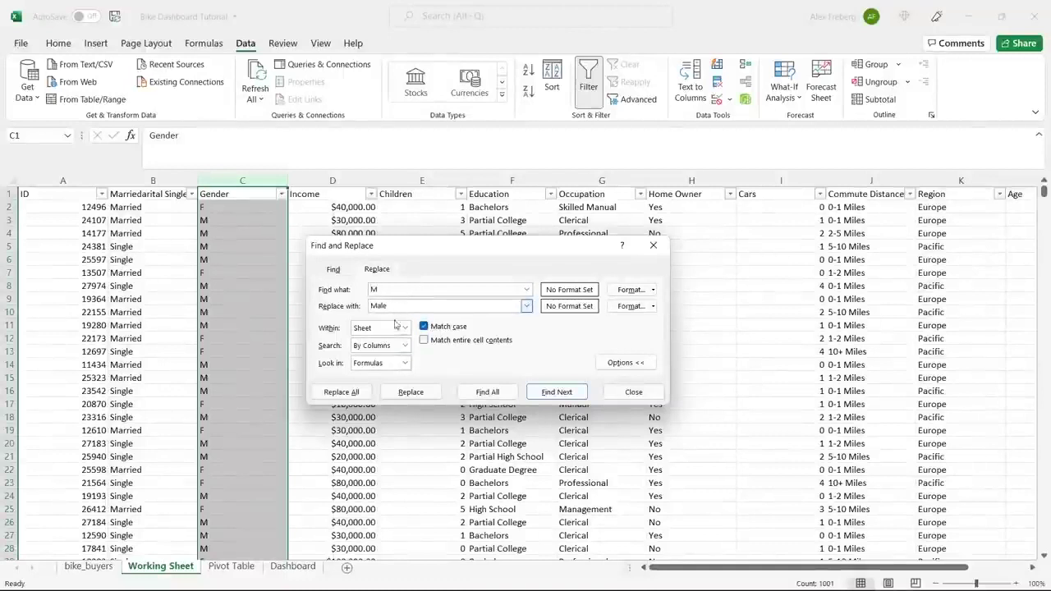
left_click(341, 391)
left_click(538, 339)
Replace every F with Female in the Gender column and close Find and Replace
left_click(430, 289)
type("F")
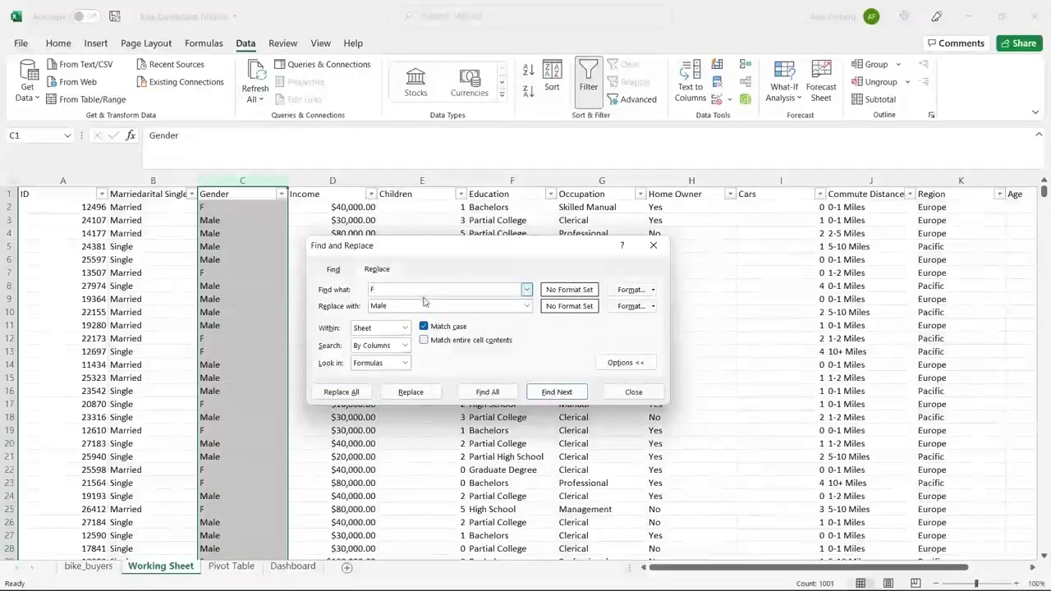
double_click(418, 304)
type("Female")
left_click(342, 392)
left_click(538, 339)
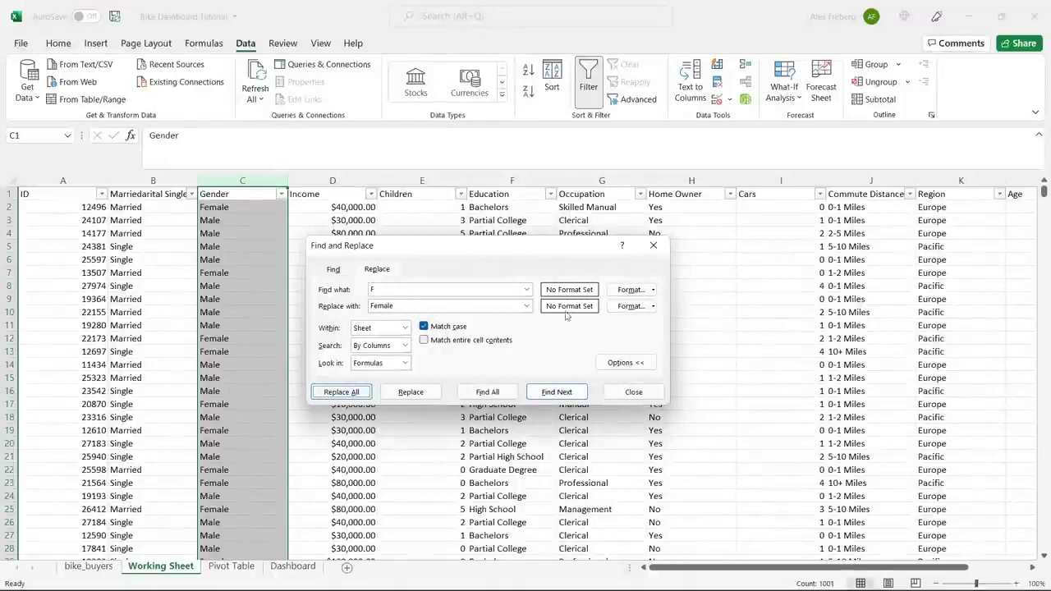
left_click(653, 245)
left_click(408, 282)
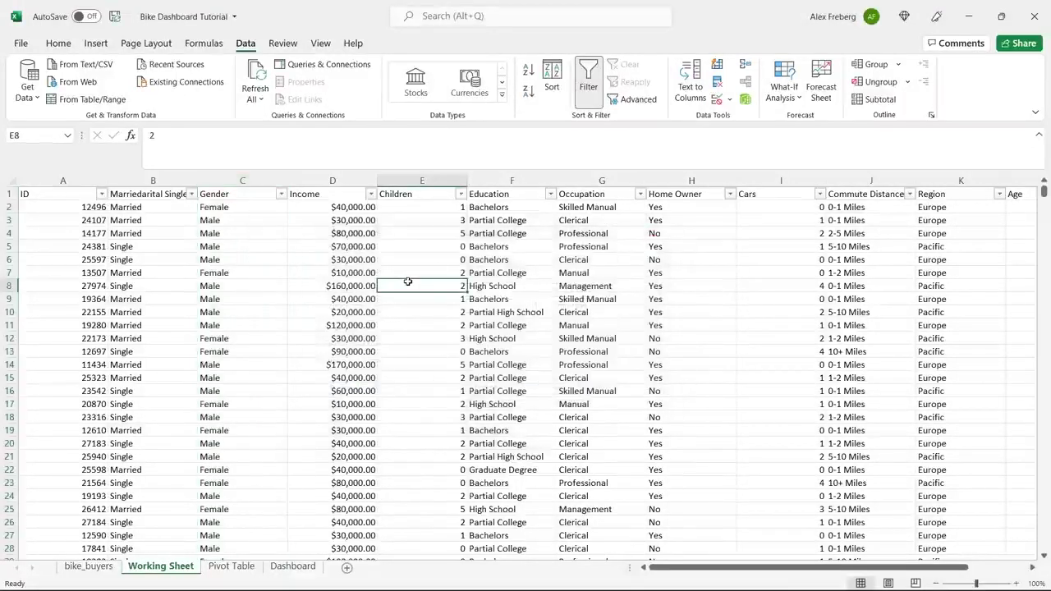
Format the Income column as Currency with no decimal places
left_click(331, 178)
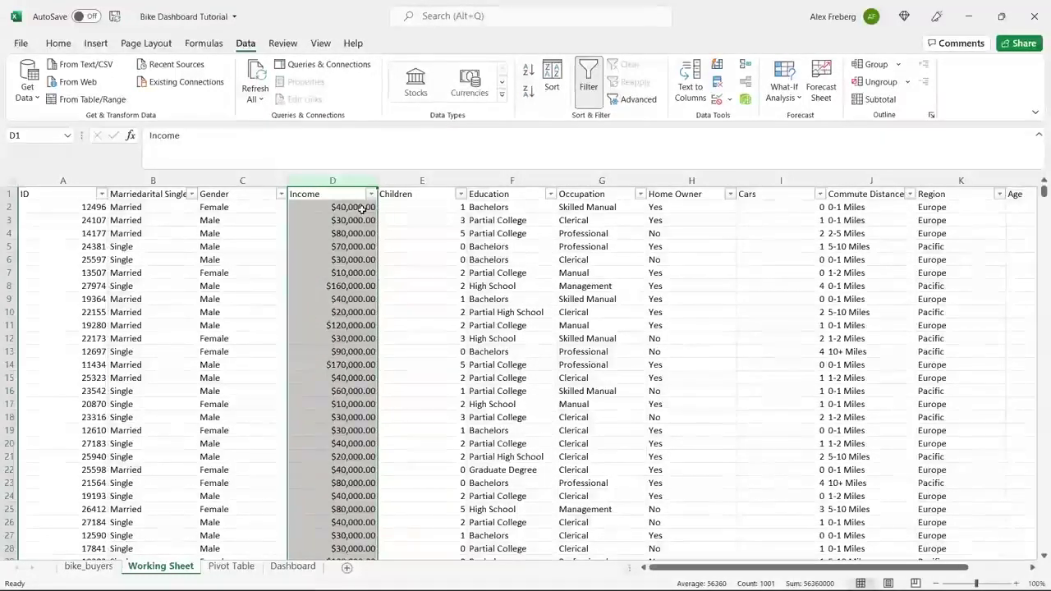
left_click(349, 219)
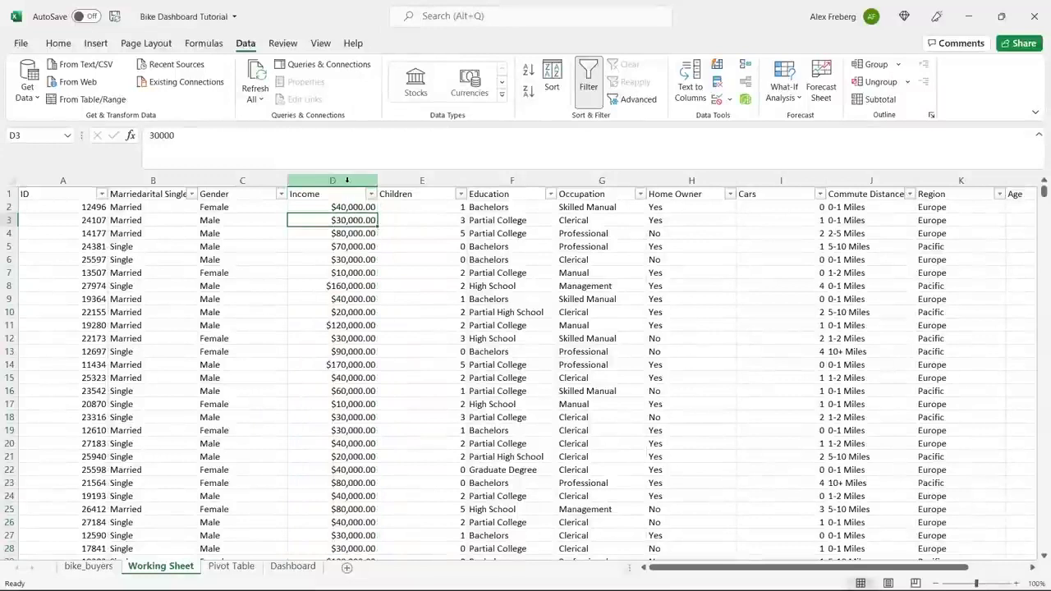
left_click(58, 44)
left_click(340, 182)
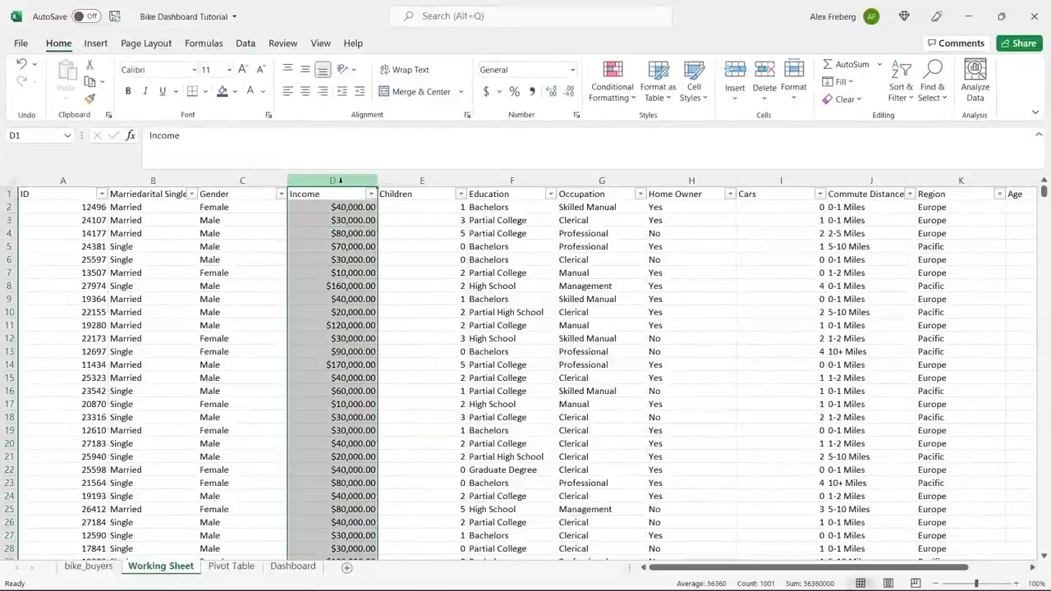
left_click(573, 69)
left_click(564, 156)
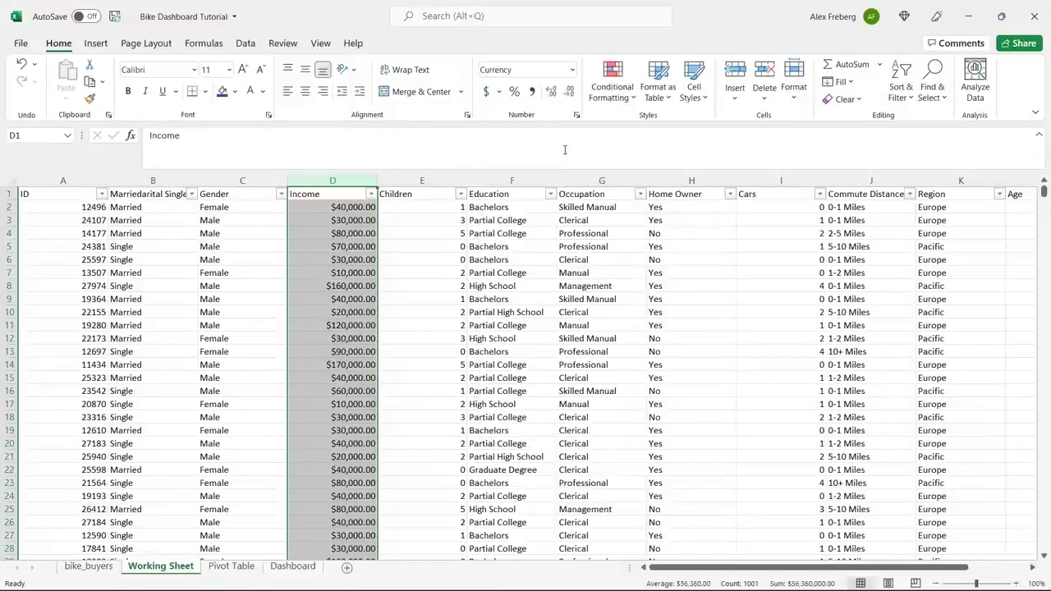
left_click(564, 97)
left_click(564, 97)
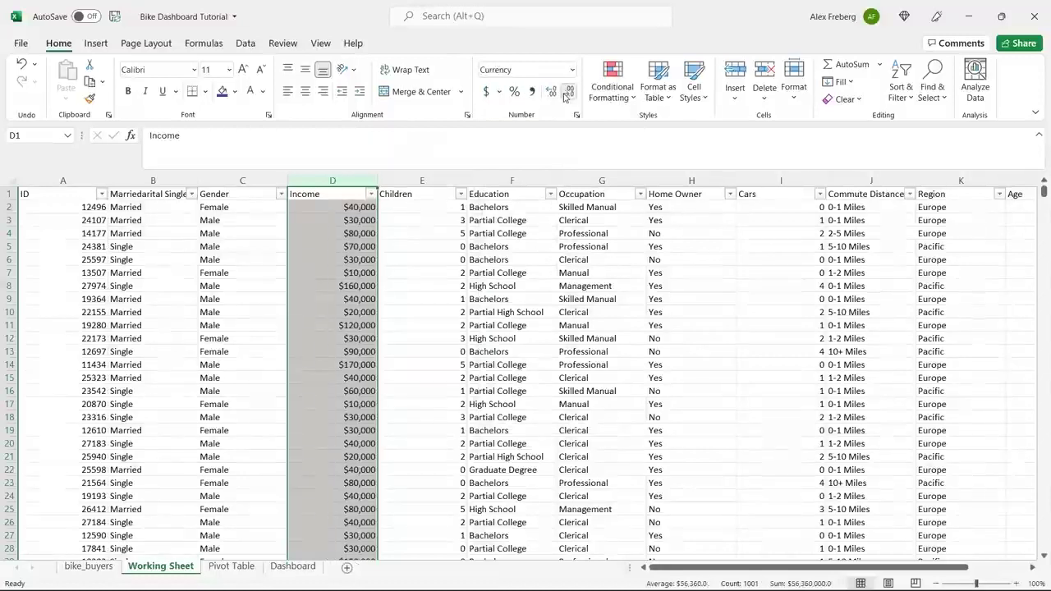
left_click(357, 212)
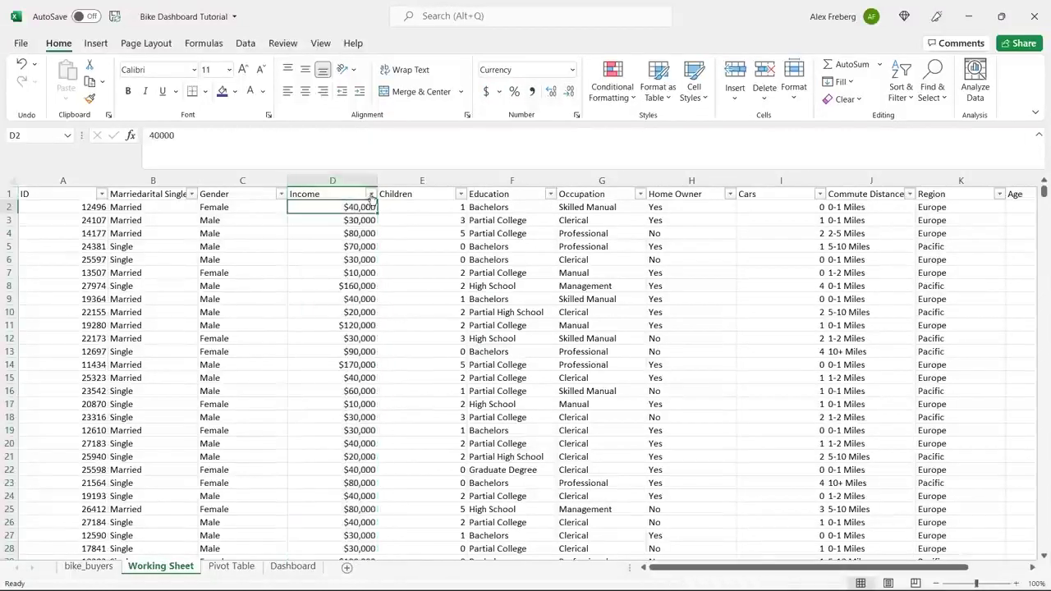
Check the distinct values in the Income, Children, Education and Occupation columns through their filter lists, leaving the data unfiltered
left_click(371, 194)
mouse_move(367, 373)
left_mouse_down()
mouse_move(367, 419)
mouse_move(374, 355)
left_mouse_up()
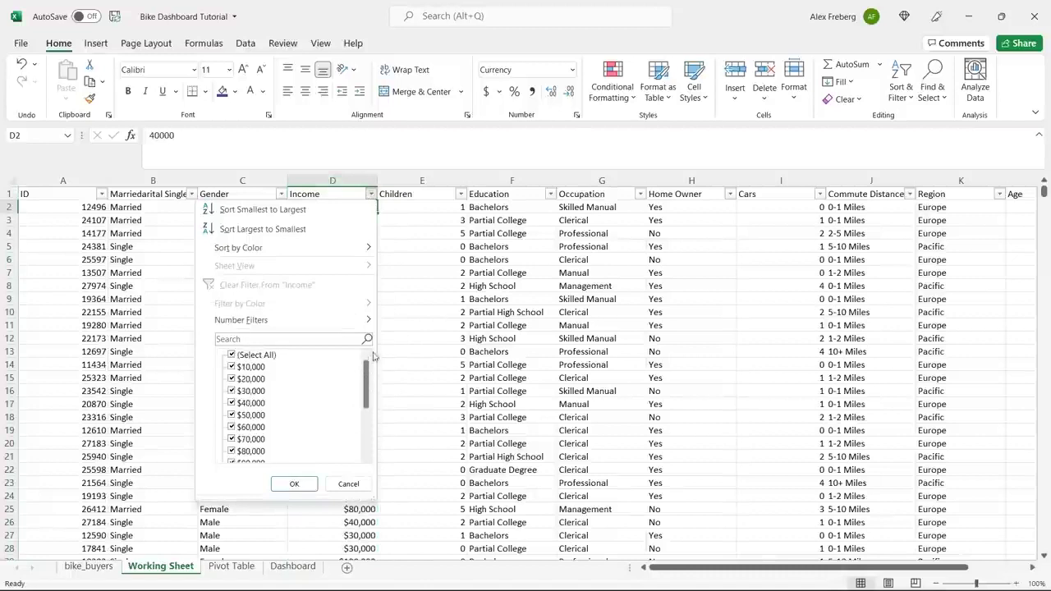
left_click(409, 278)
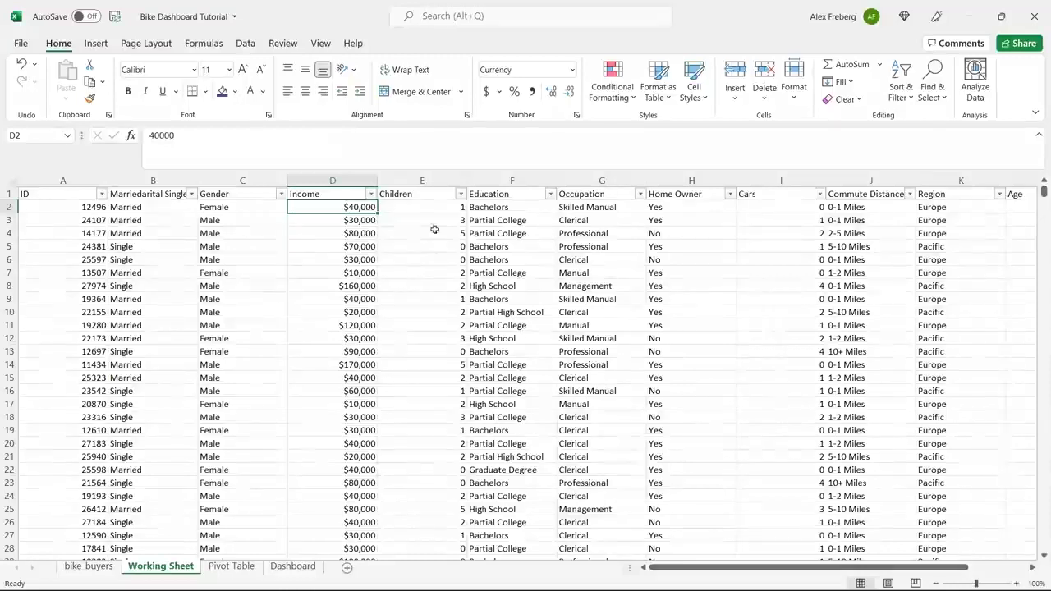
left_click(460, 194)
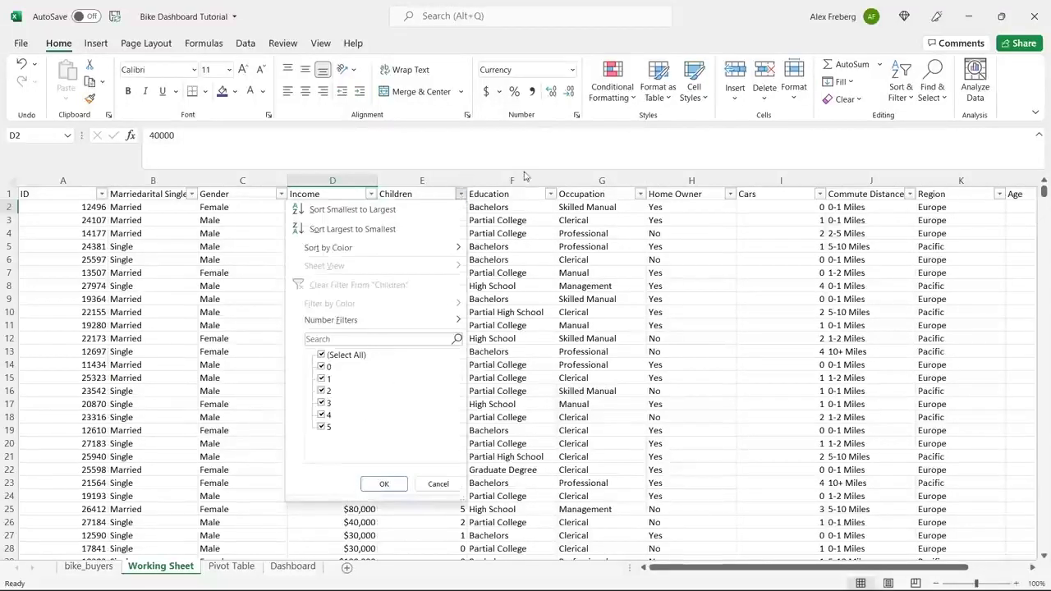
left_click(535, 205)
left_click(552, 197)
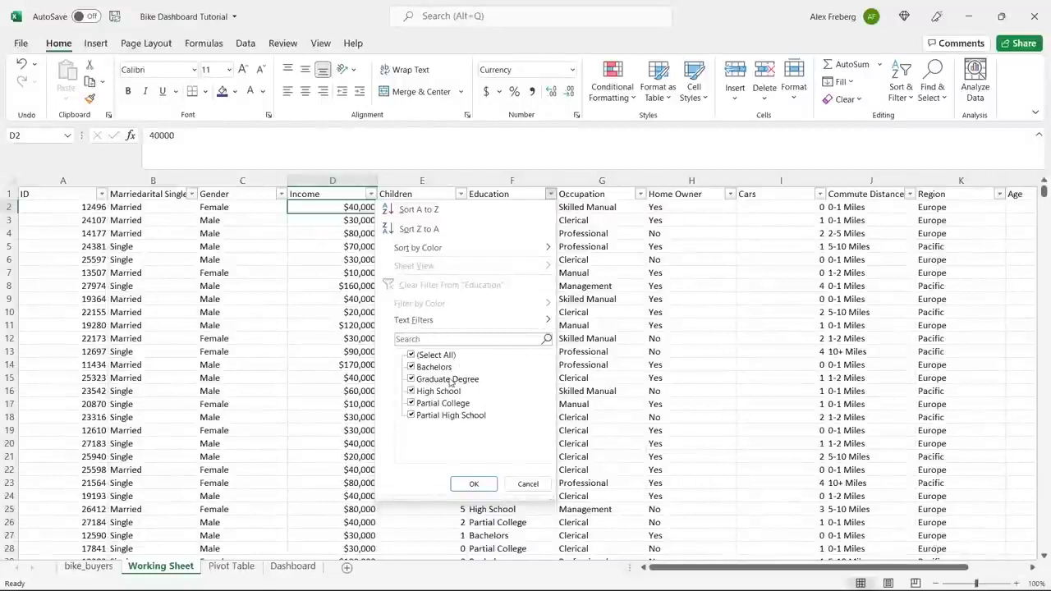
left_click(621, 278)
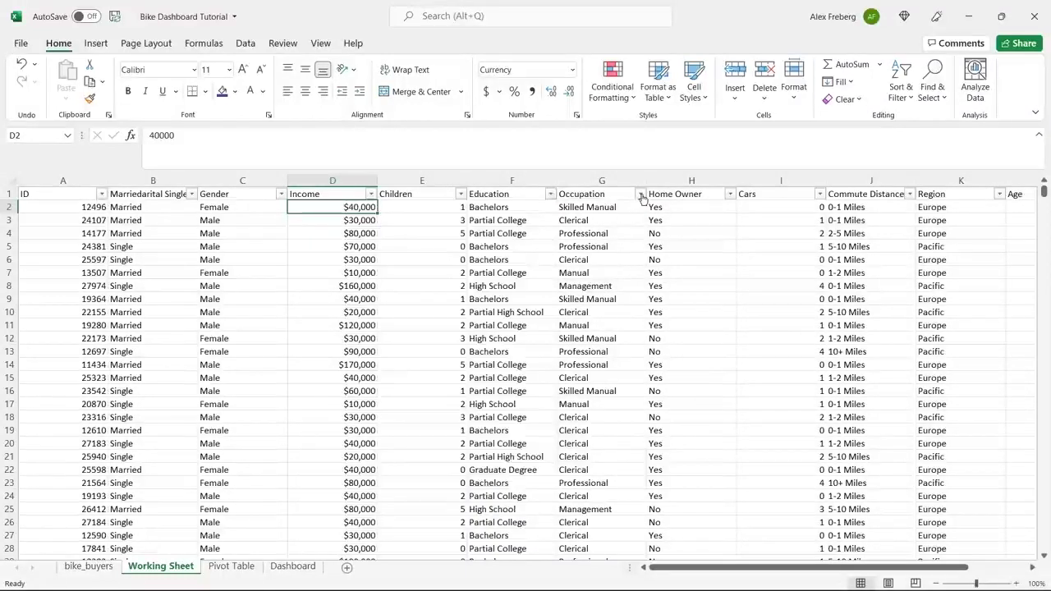
left_click(640, 194)
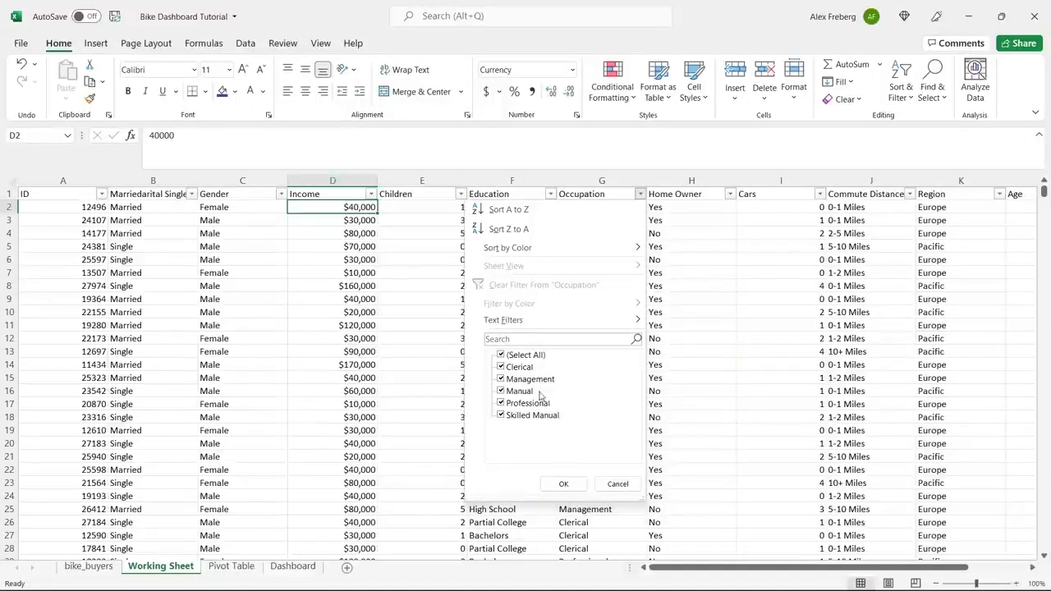
left_click(708, 239)
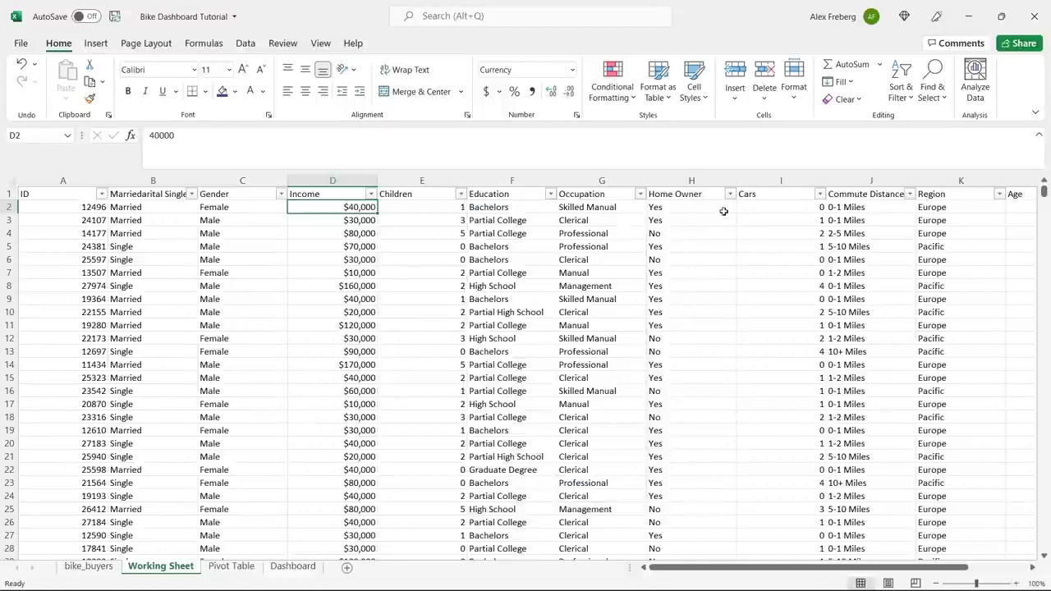
Review the filter values of the Home Owner, Cars and Commute Distance columns without applying any filter
left_click_drag(768, 572, 827, 572)
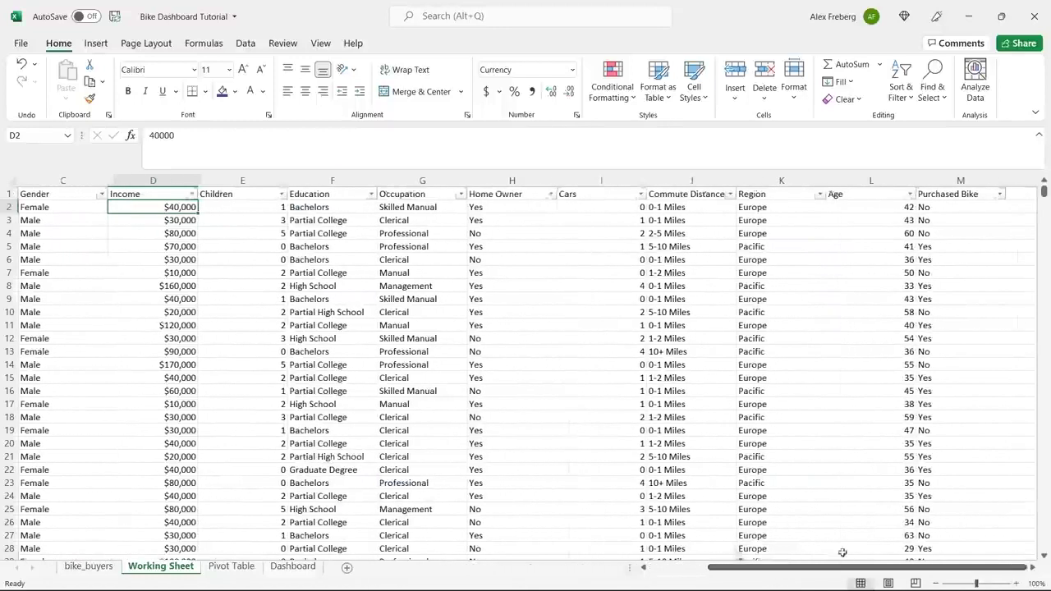
left_click(551, 193)
left_click(629, 251)
left_click(641, 195)
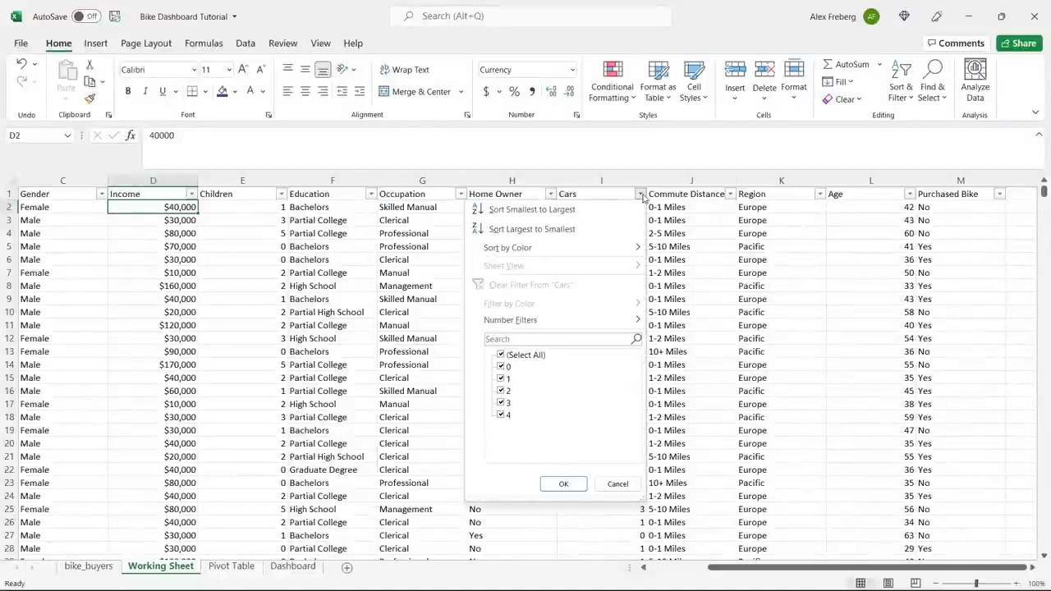
left_click(702, 247)
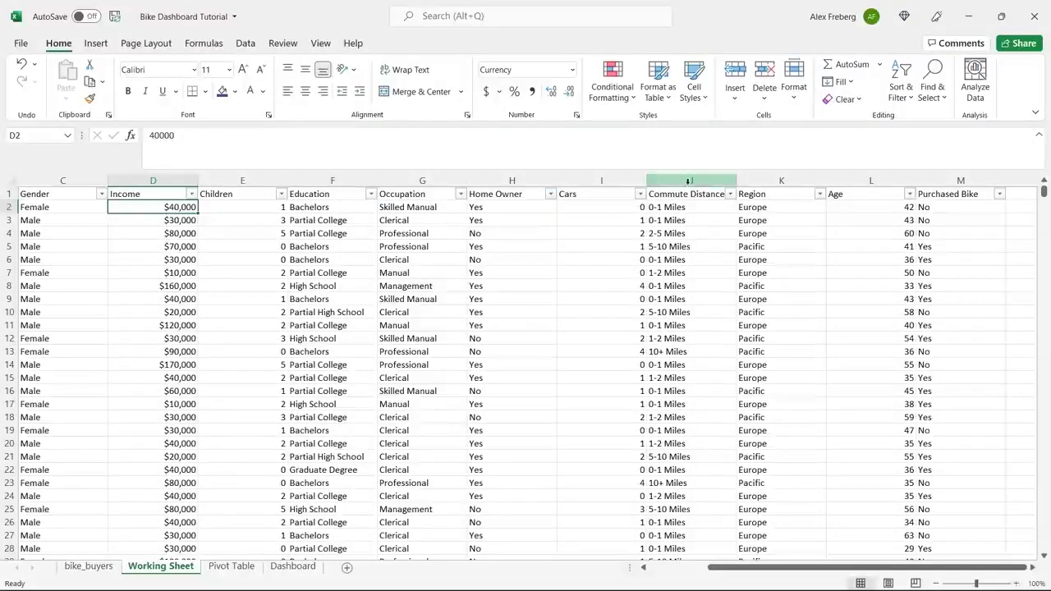
left_click(730, 194)
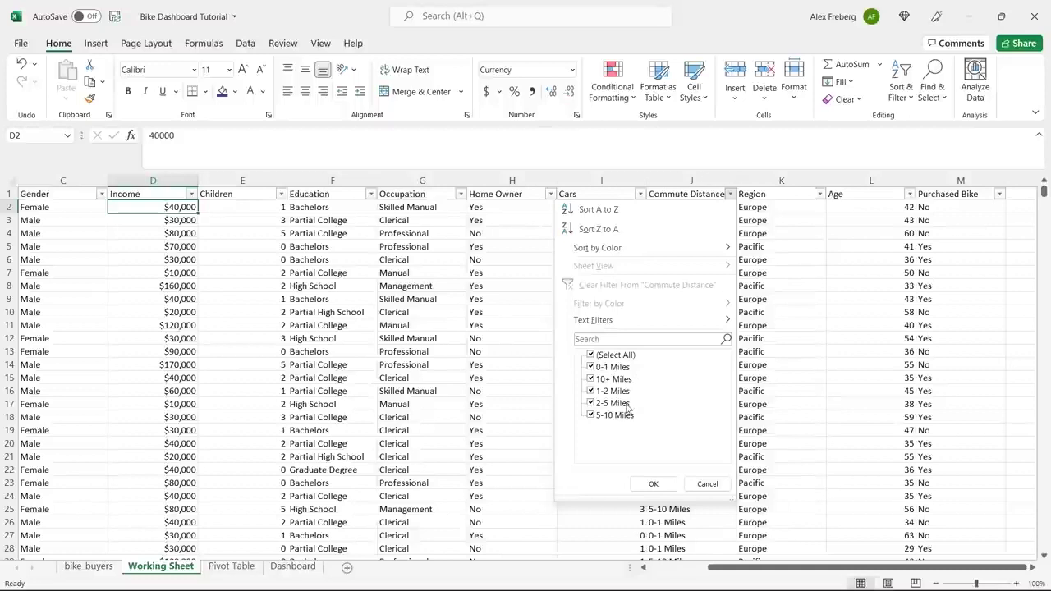
left_click(708, 484)
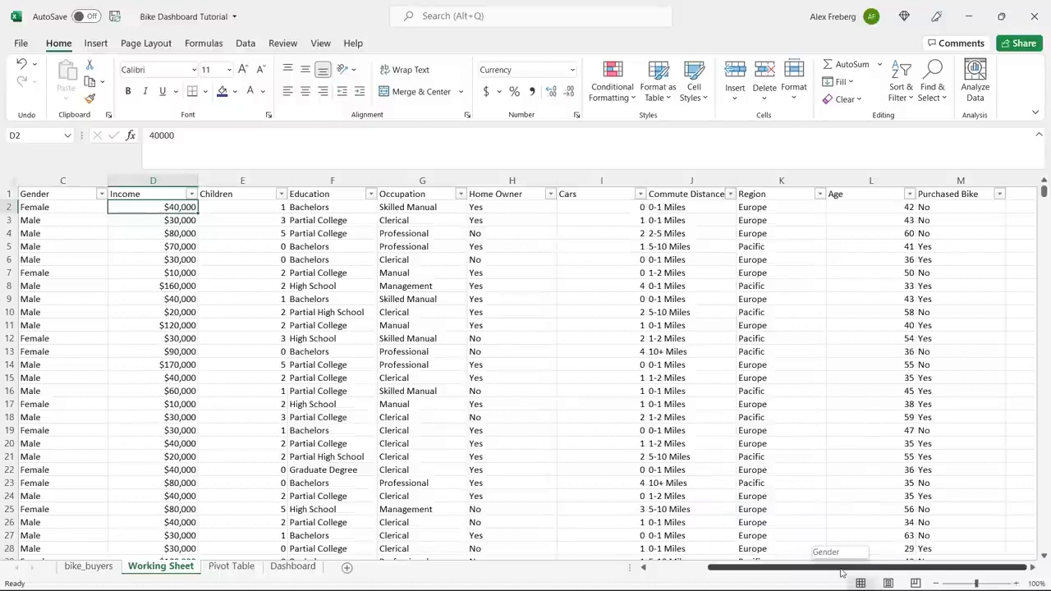
Inspect the values in the Region column and the range of ages in the Age column without filtering
left_click(1033, 572)
left_click(1033, 572)
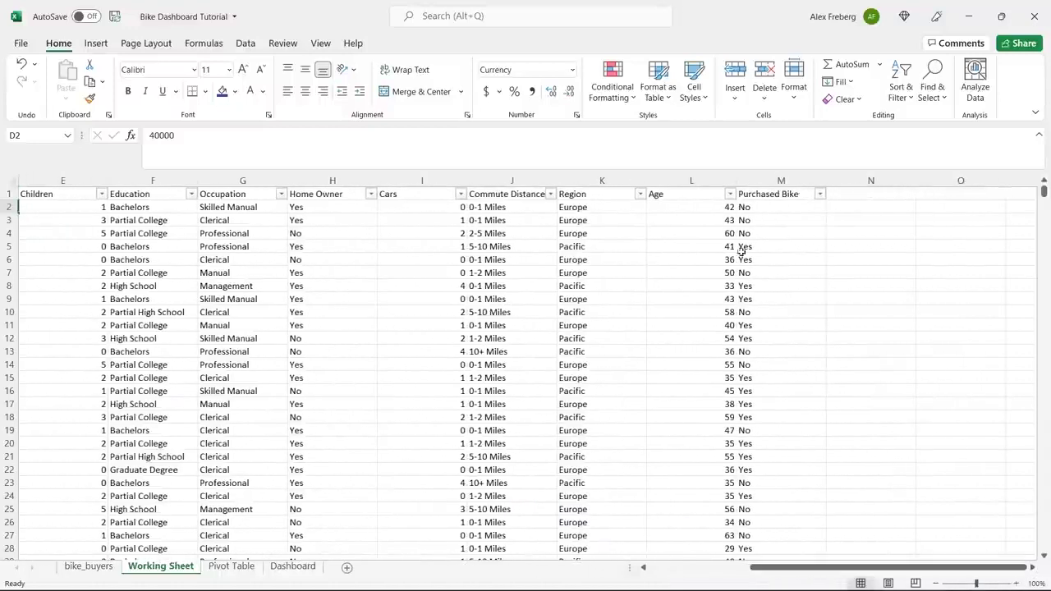
left_click(640, 194)
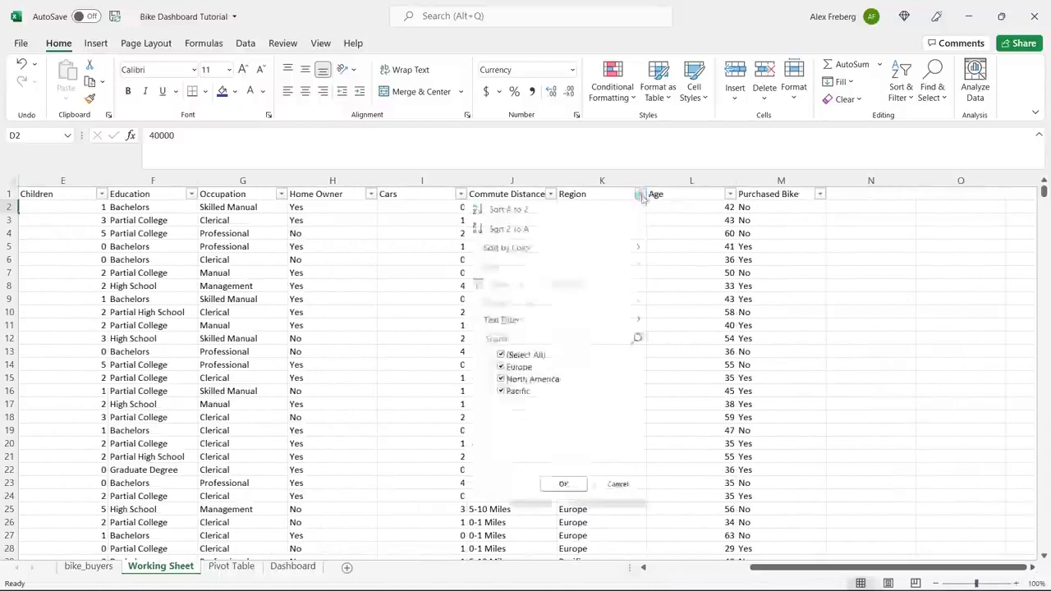
left_click(702, 263)
left_click(729, 195)
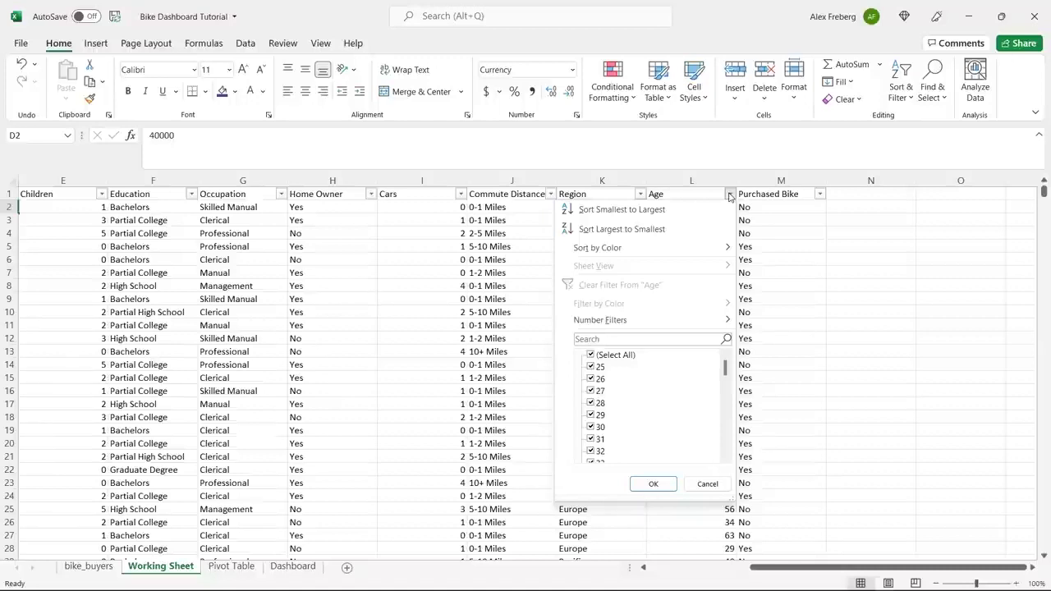
left_click(708, 483)
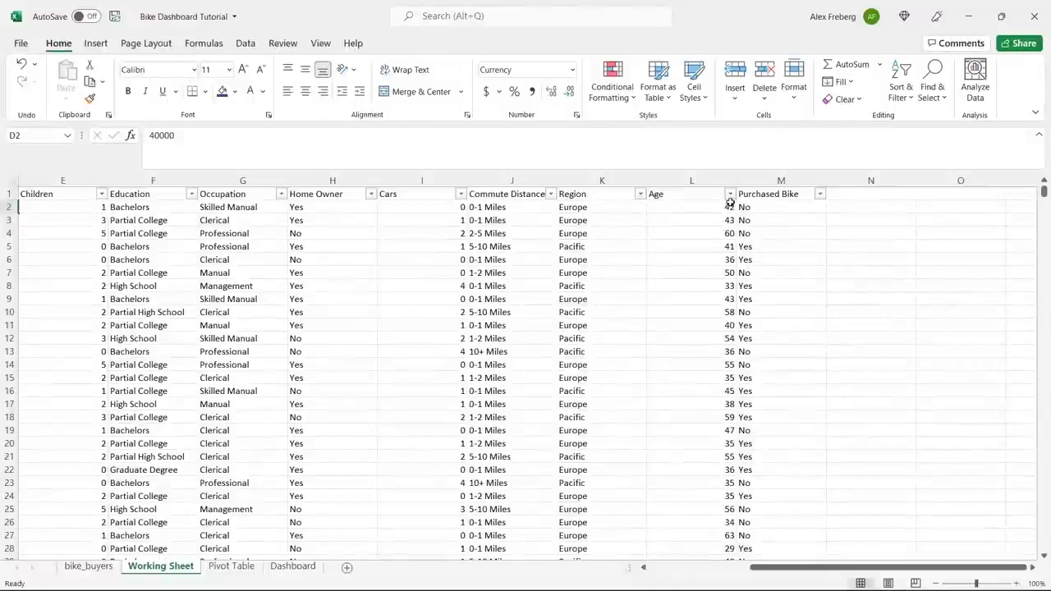
left_click(730, 194)
mouse_move(726, 371)
left_mouse_down()
mouse_move(727, 461)
mouse_move(728, 367)
left_mouse_up()
left_click(706, 485)
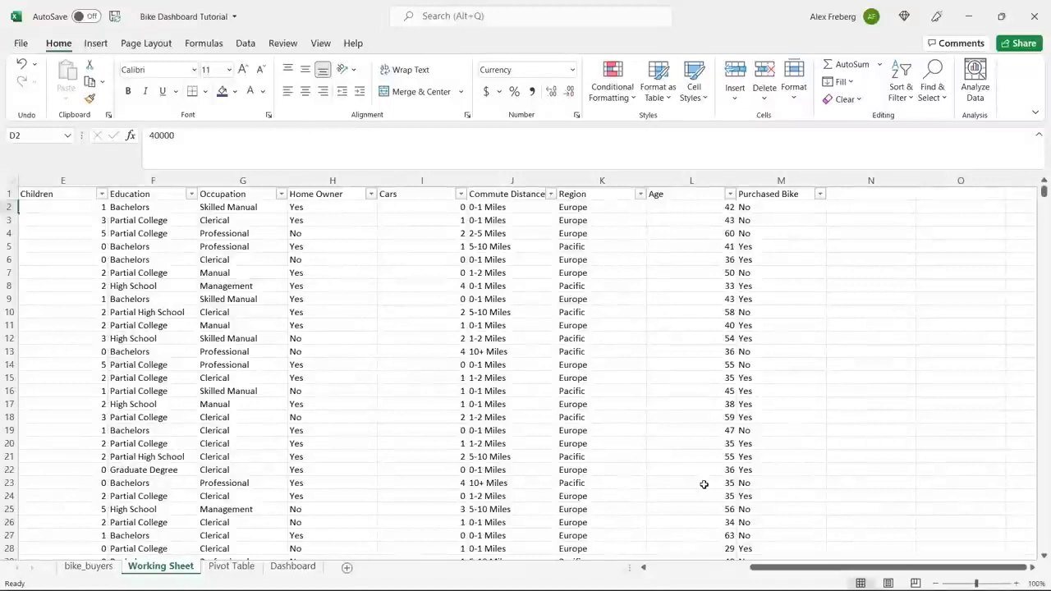
Insert a new column before Purchased Bike and enter the header Age Brackets
key("Right")
key("Right")
key("Right")
key("Right")
key("Right")
key("Right")
key("Right")
key("Right")
key("Up")
right_click(773, 183)
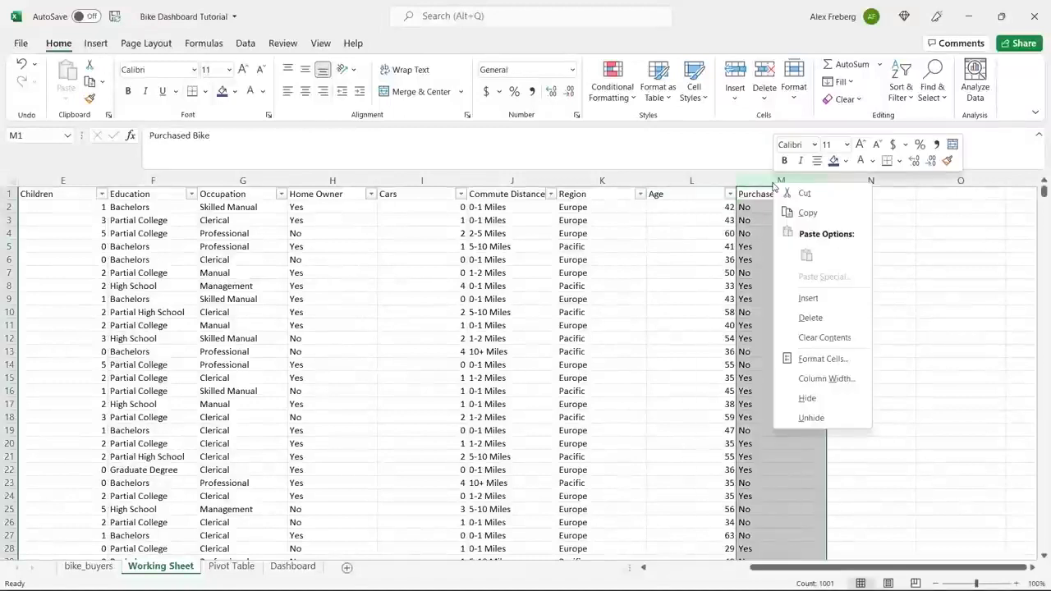
left_click(809, 297)
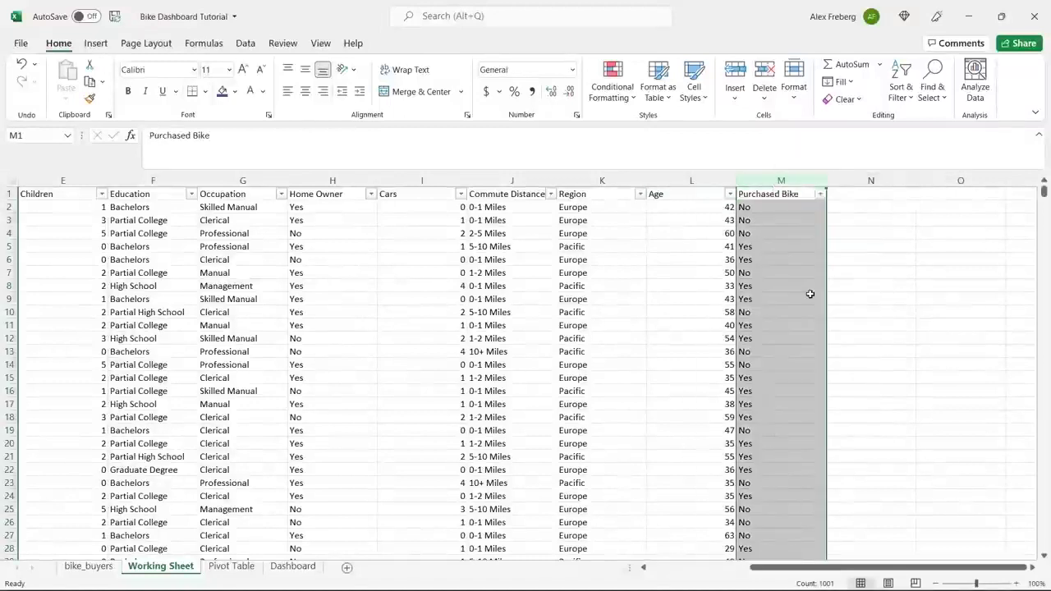
left_click(773, 194)
type("Age Bra")
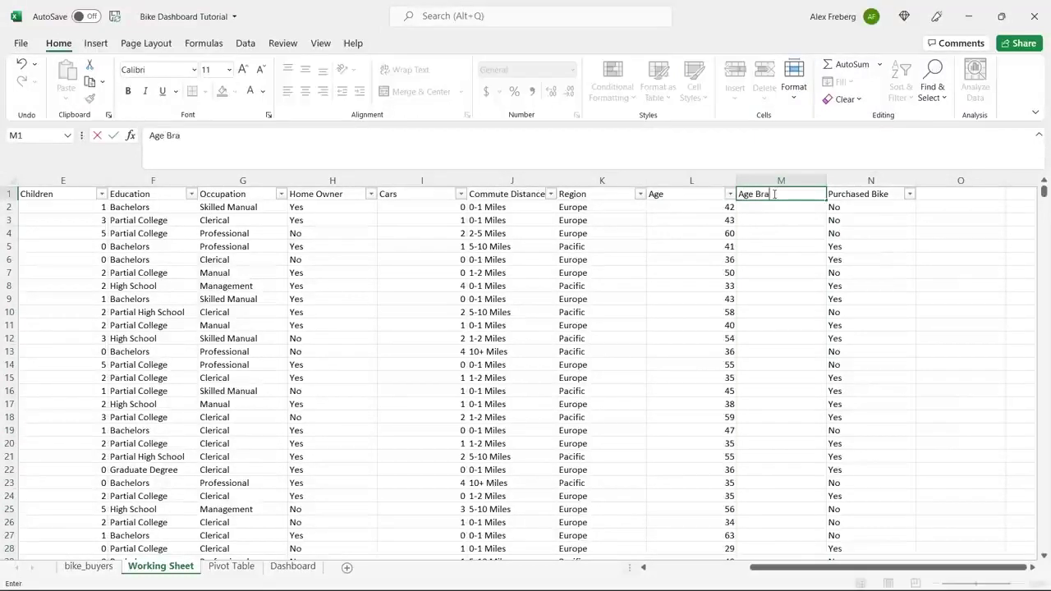
type("ckets")
Enter the formula =IF(L2>31,"Adolescent","Invalid") in cell M2 of the Age Brackets column
left_click(775, 208)
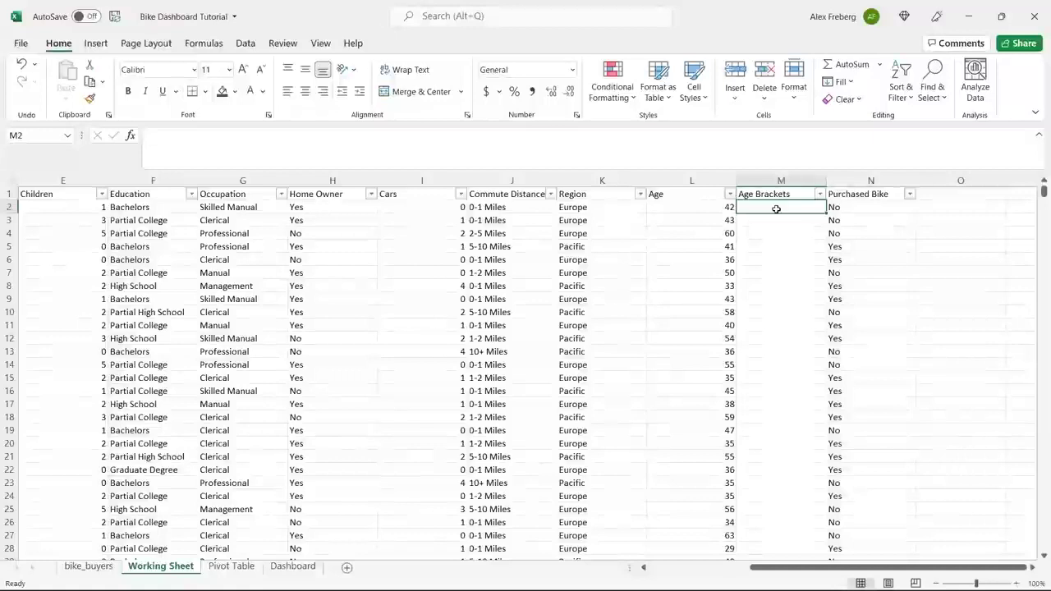
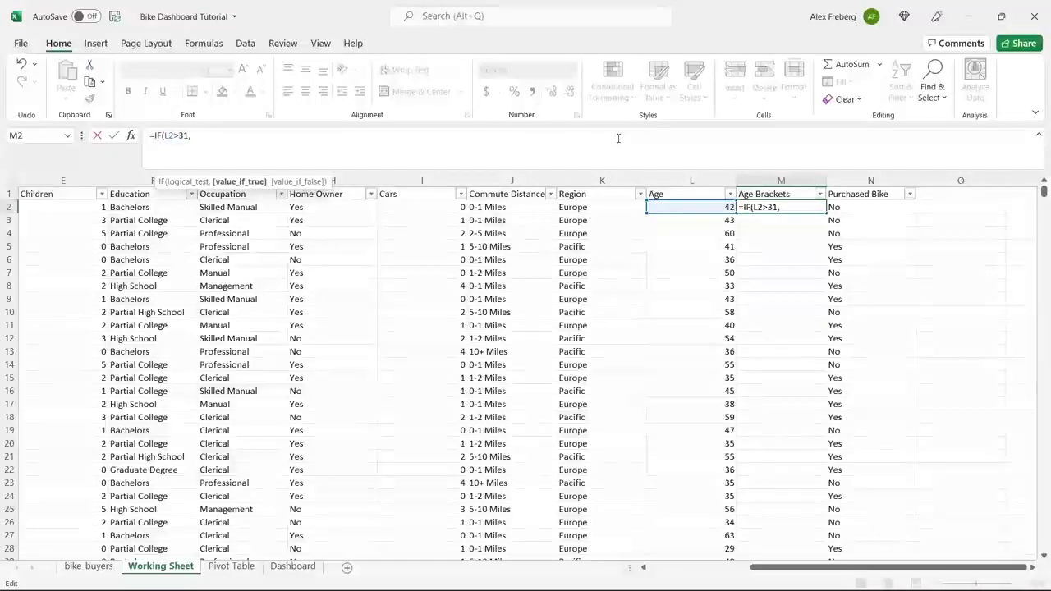
type("Adolexcent")
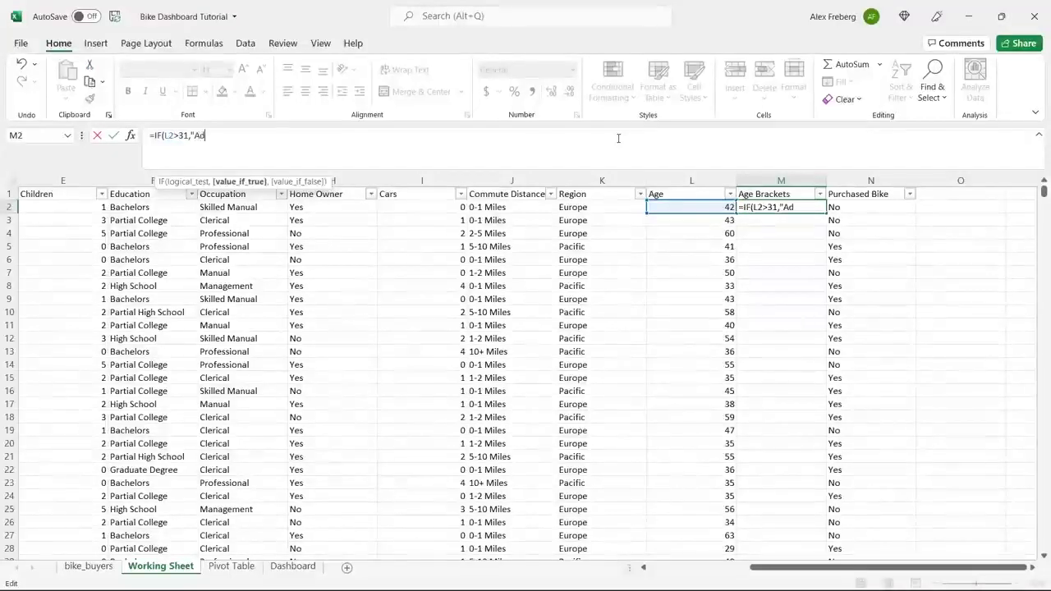
key("BackSpace")
key("BackSpace")
key("BackSpace")
key("BackSpace")
key("BackSpace")
type("scent\"")
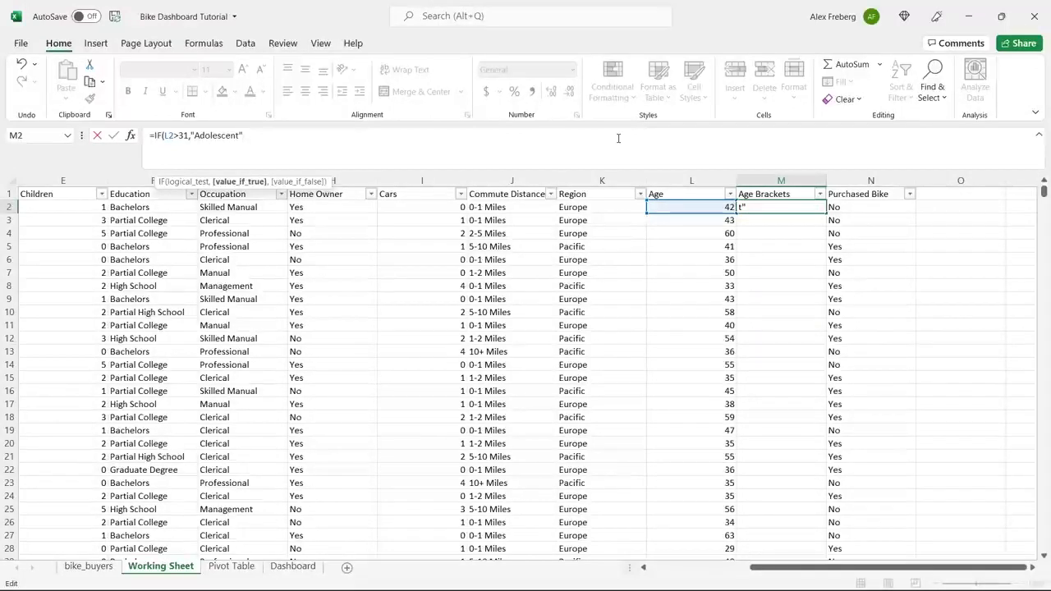
type(",\"Inv")
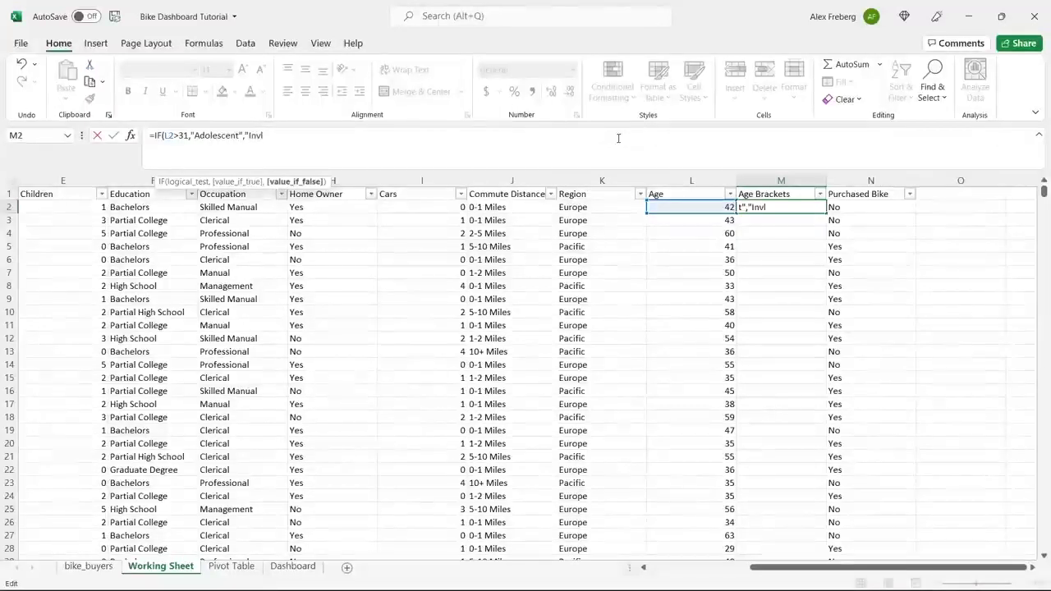
type("alid\")")
key("Return")
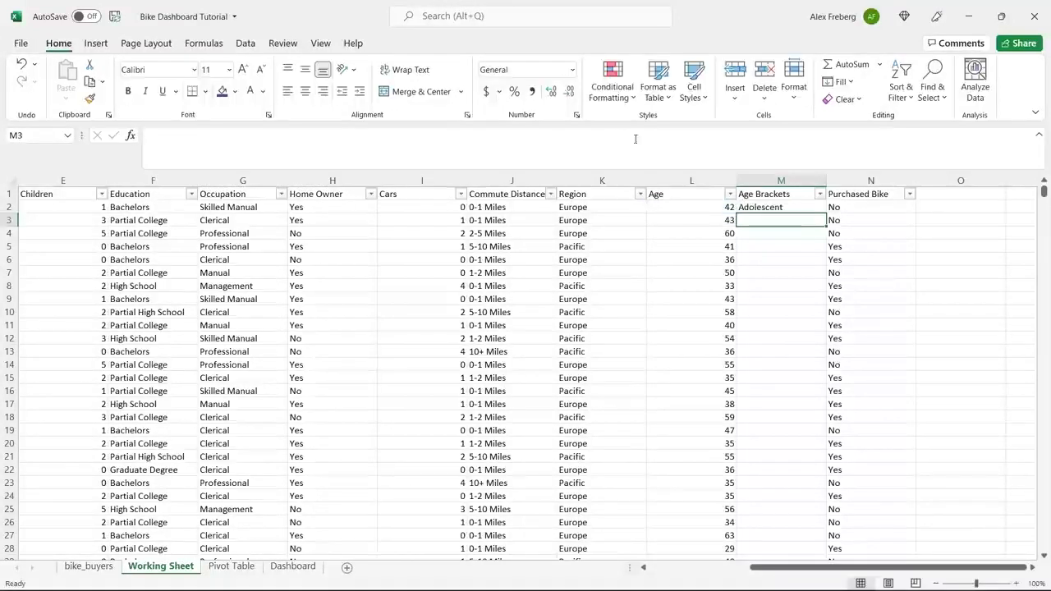
Fill the M2 formula down the Age Brackets column and compare the results with the ages
left_click(820, 210)
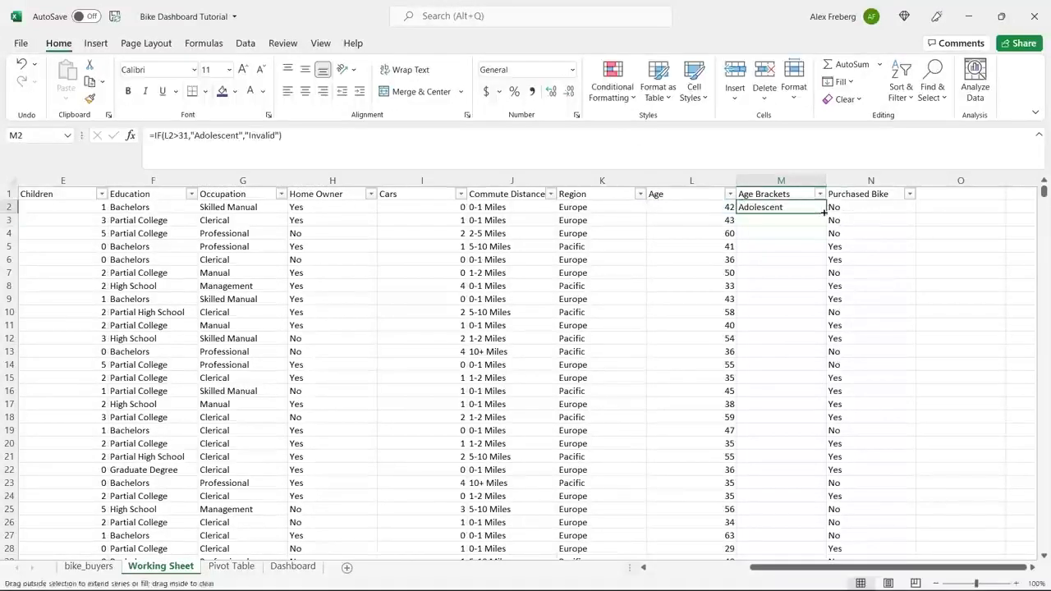
double_click(825, 212)
left_click(748, 244)
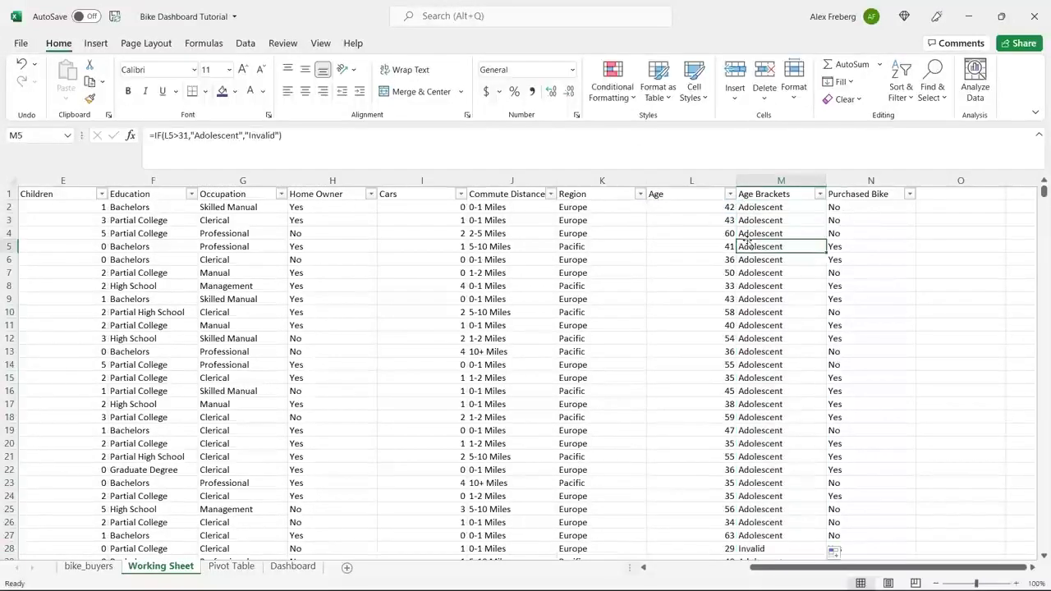
left_click(712, 207)
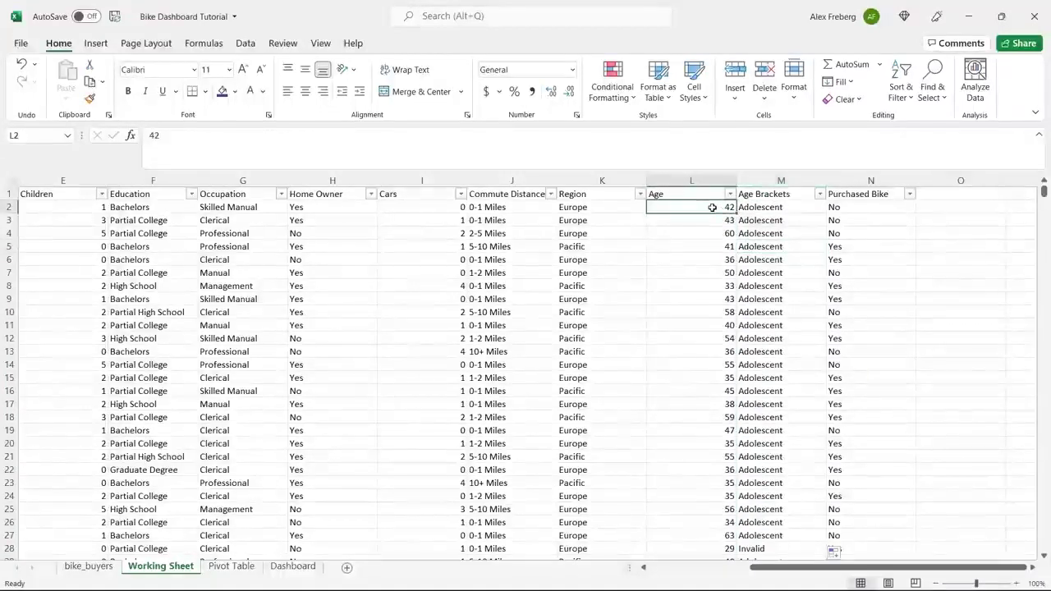
Change the comparison in M2 to L2<31 and fill the corrected formula down the Age Brackets column
left_click(764, 207)
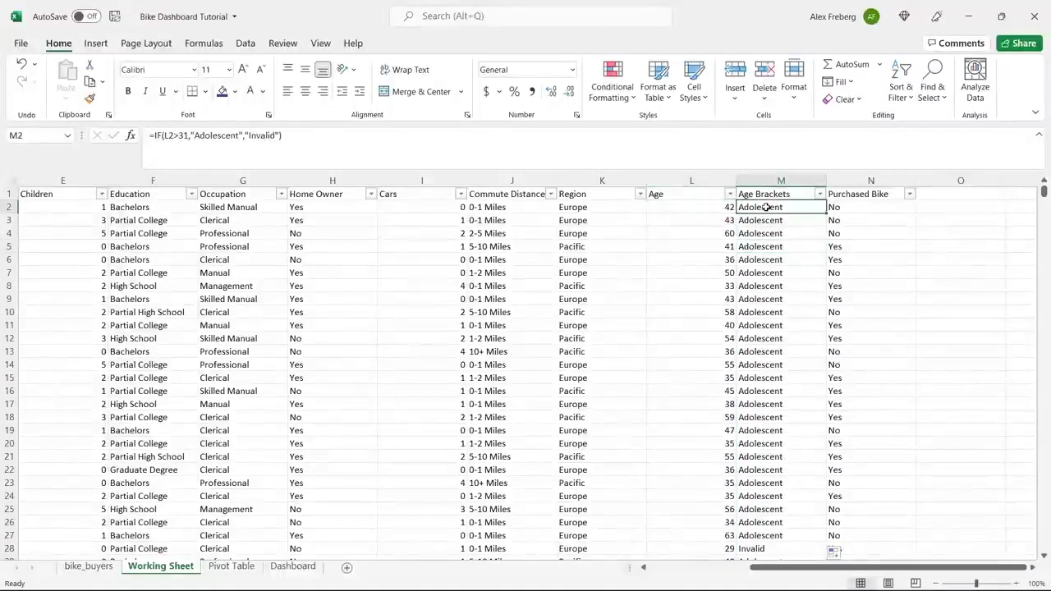
left_click(206, 156)
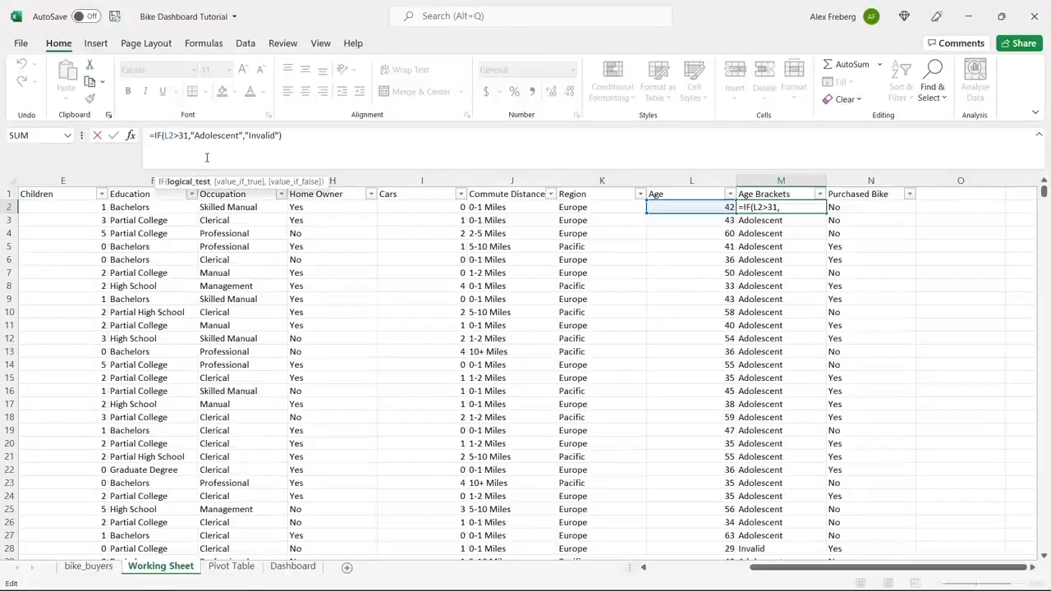
key("BackSpace")
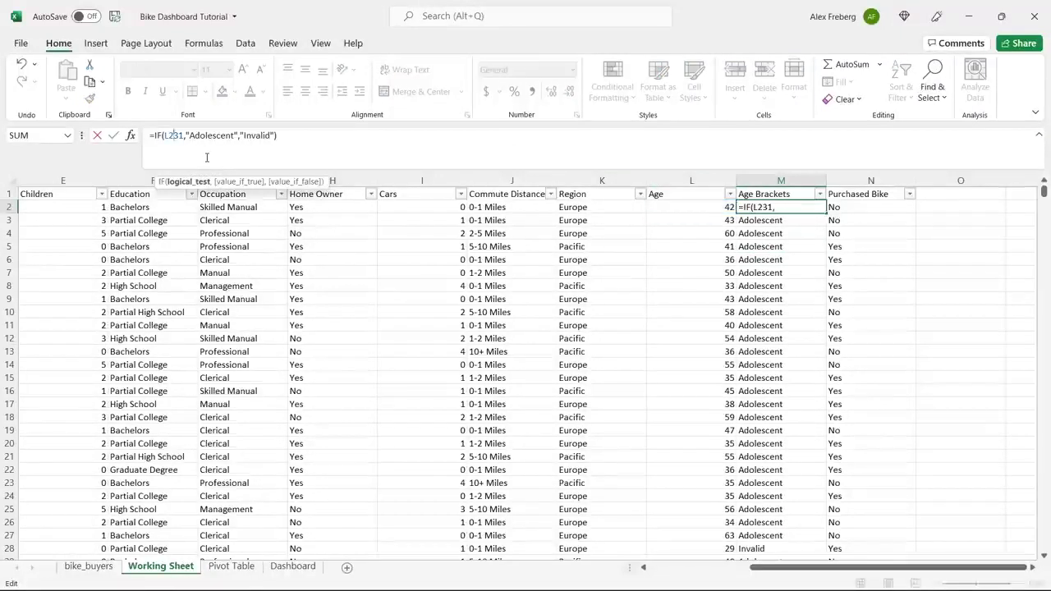
type("<")
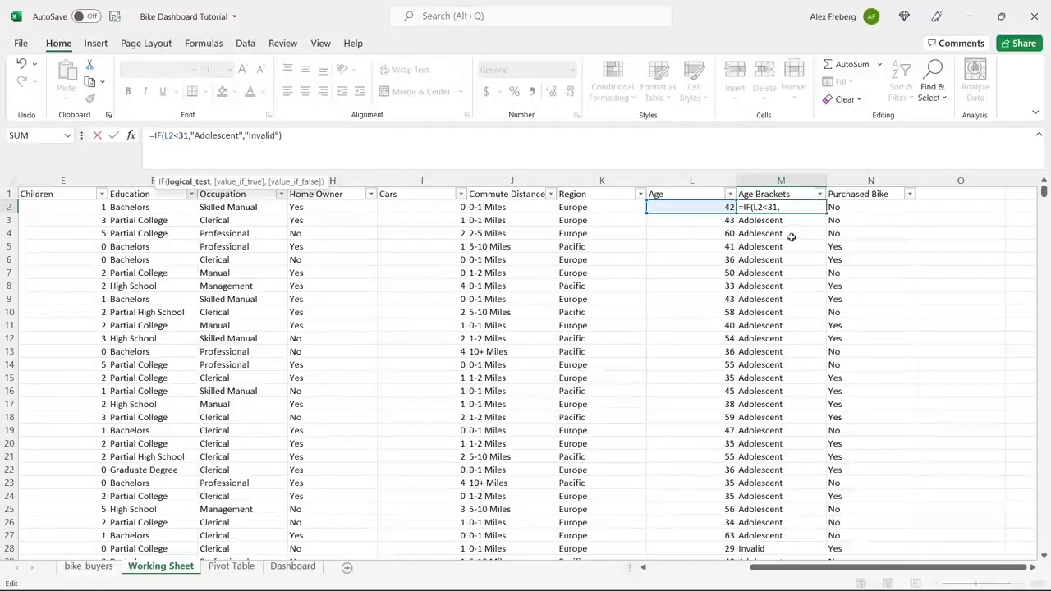
key("Return")
left_click(805, 207)
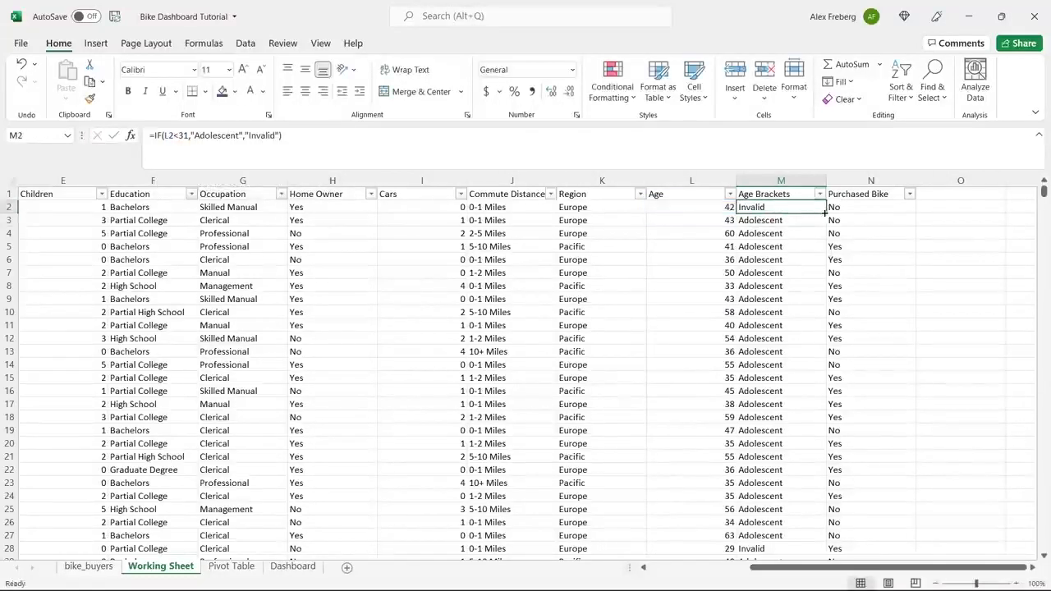
double_click(824, 213)
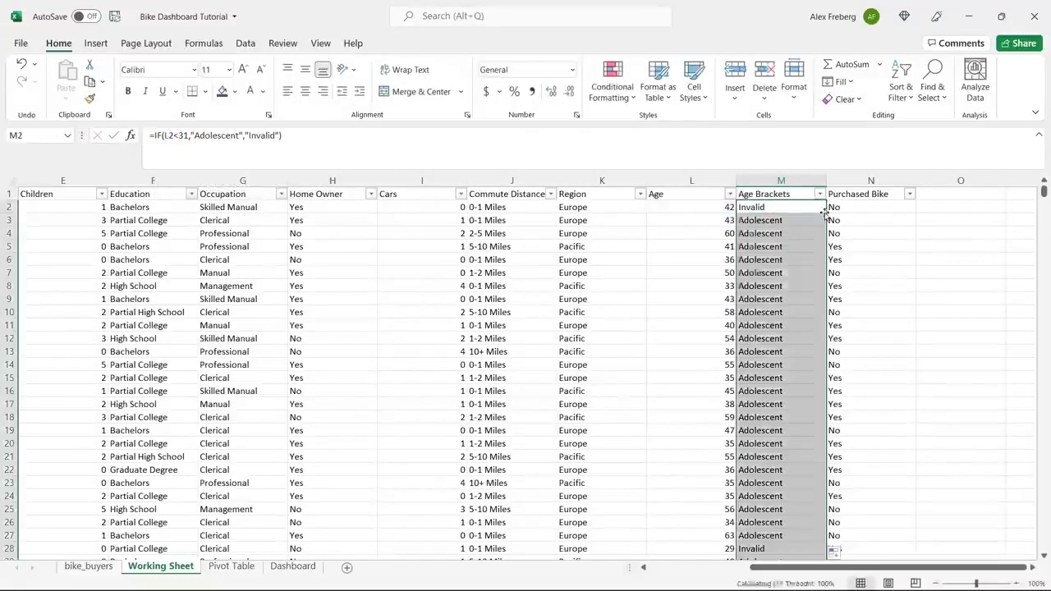
Compare the Age Brackets results with the ages around 31, and check the column's filter list for its distinct values
left_click(772, 352)
scroll(772, 352, "down", 4)
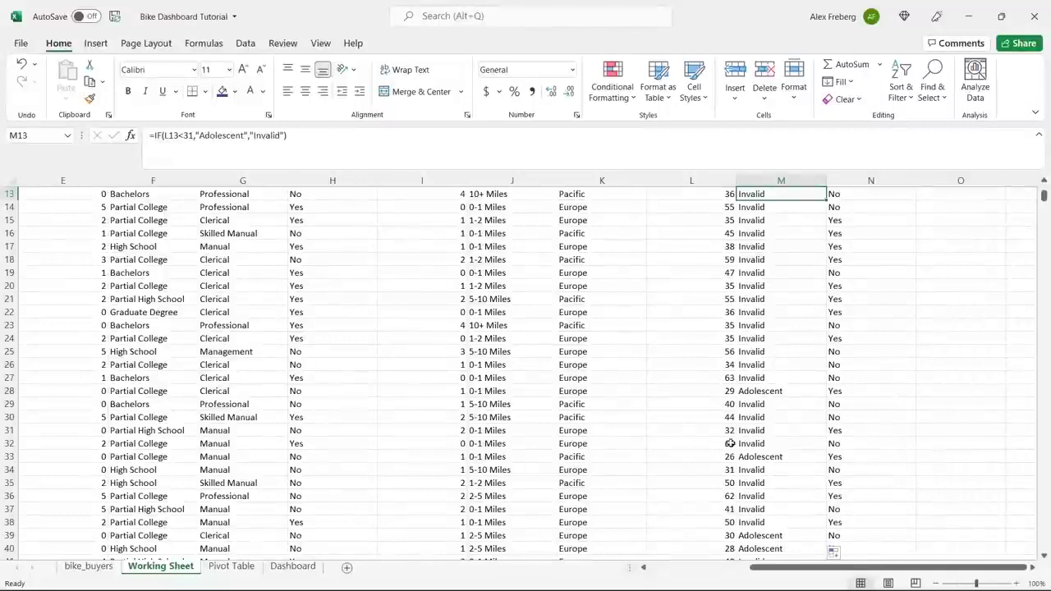
left_click(725, 470)
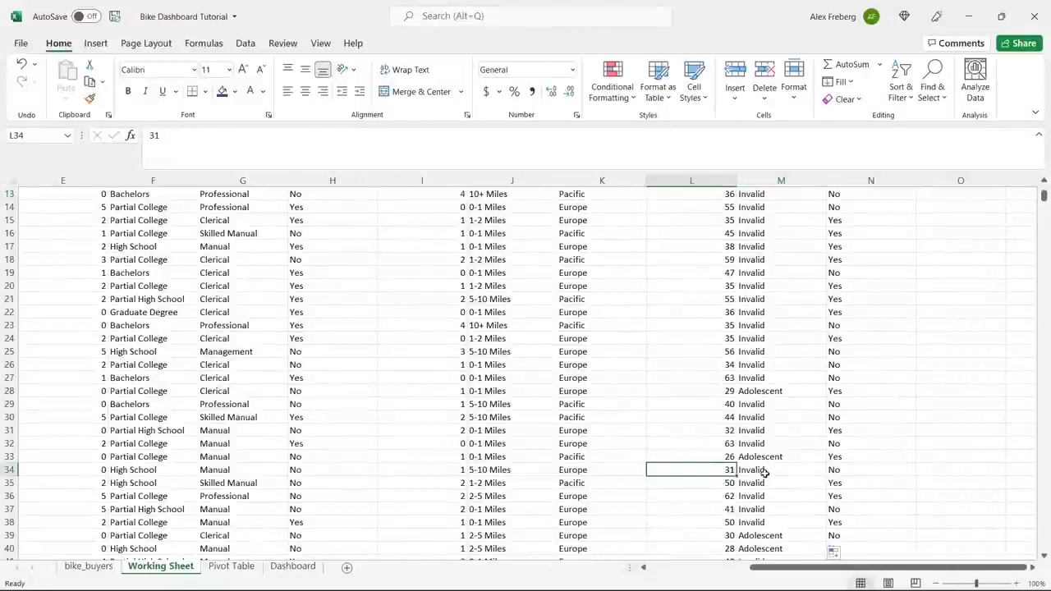
left_click(760, 470)
left_click(747, 457)
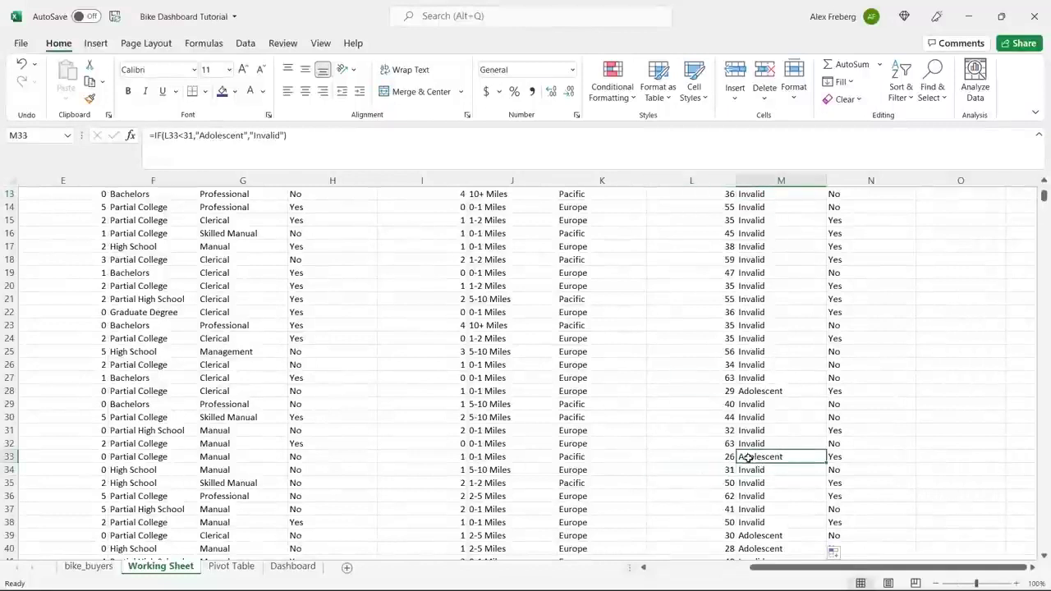
left_click(782, 393)
scroll(810, 252, "up", 4)
left_click(854, 194)
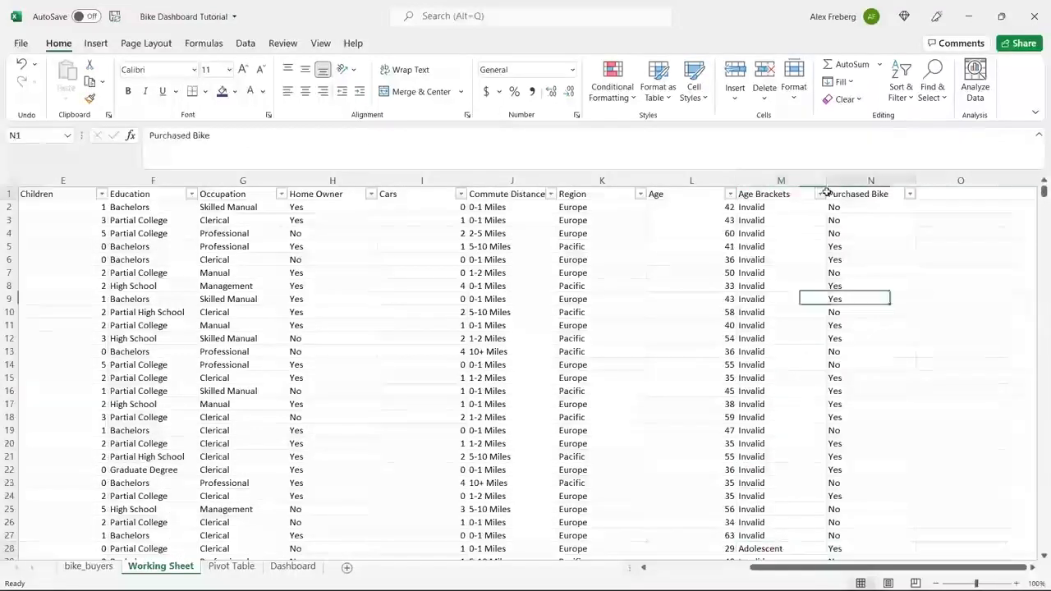
left_click(819, 194)
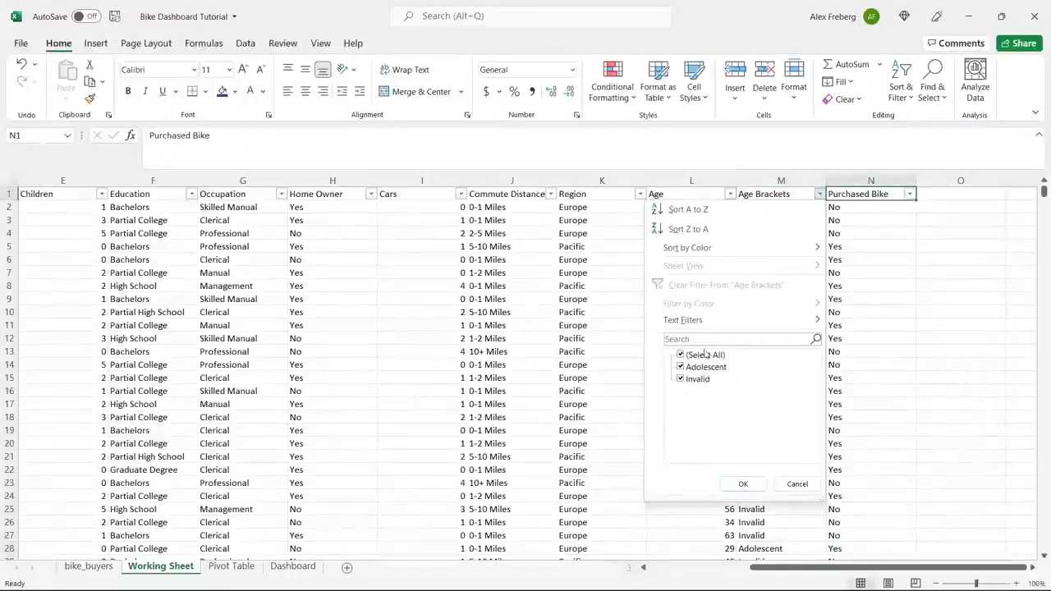
left_click(798, 484)
Open the M2 formula for editing and examine its "Invalid" value-if-false argument
left_click(763, 208)
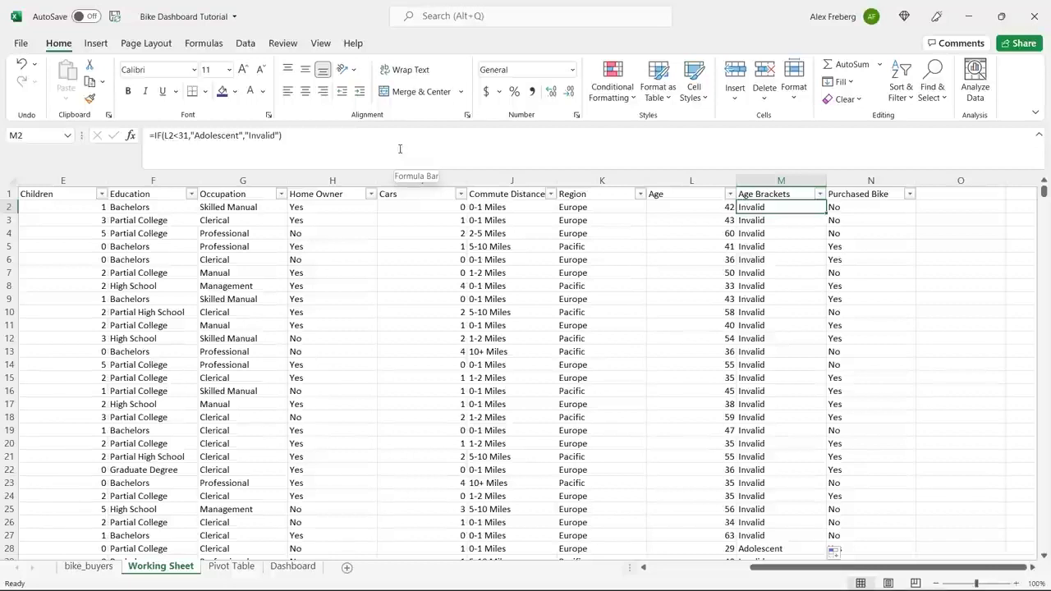
double_click(257, 138)
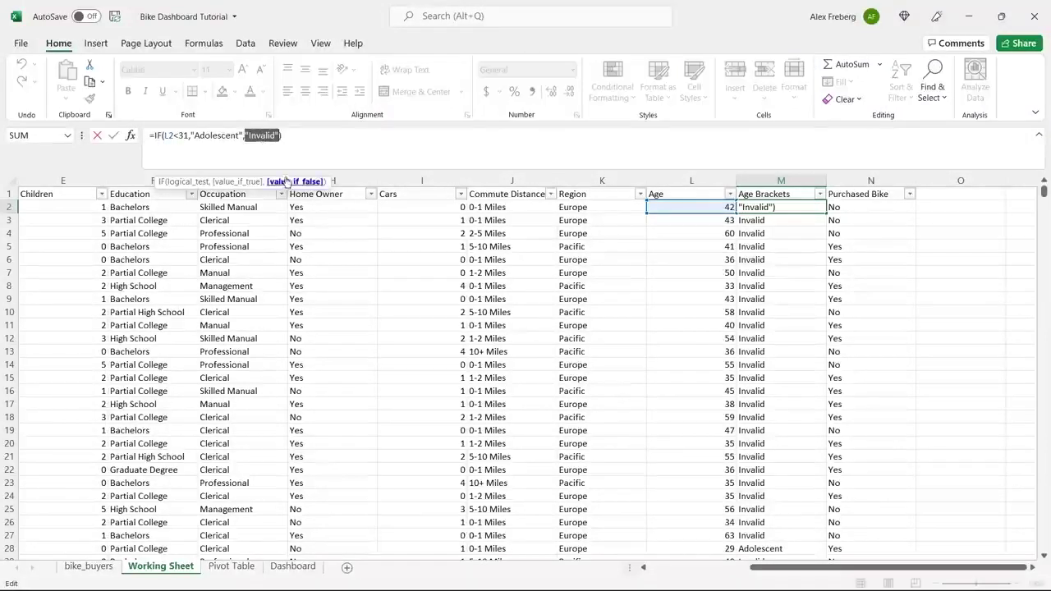
left_click(290, 144)
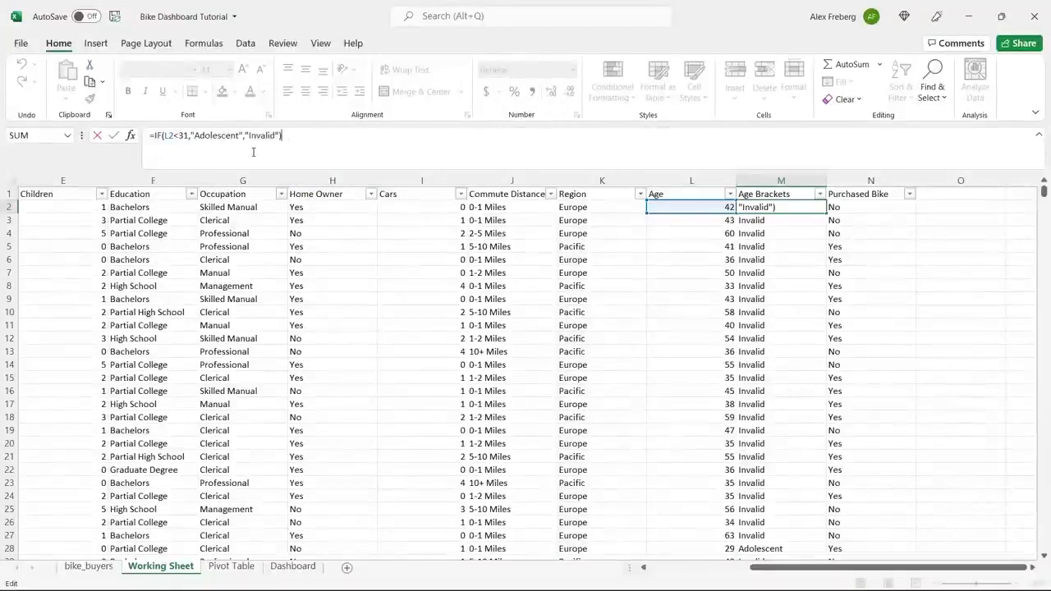
double_click(261, 136)
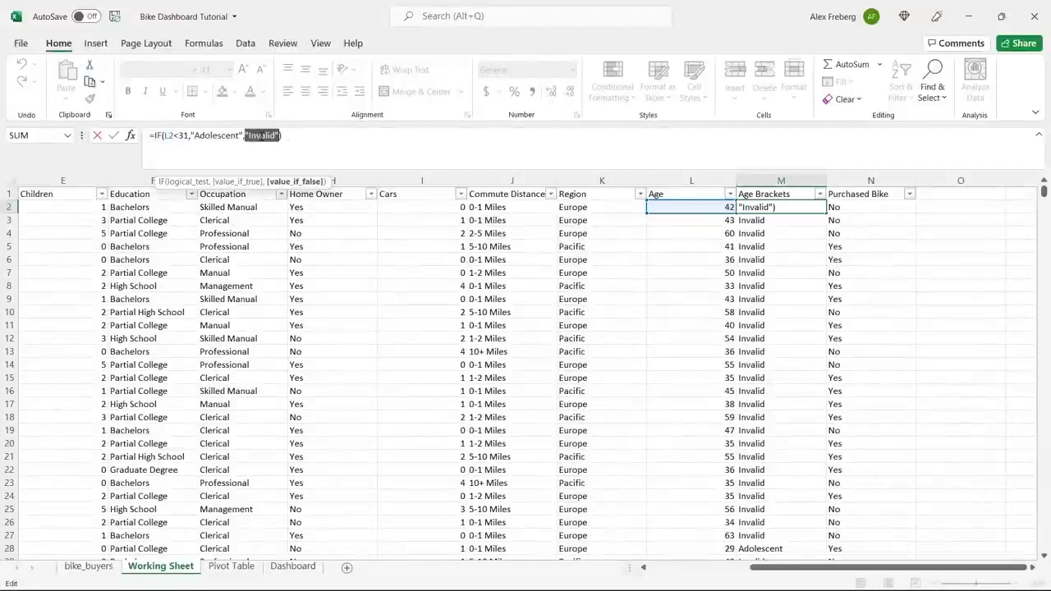
left_click(282, 138)
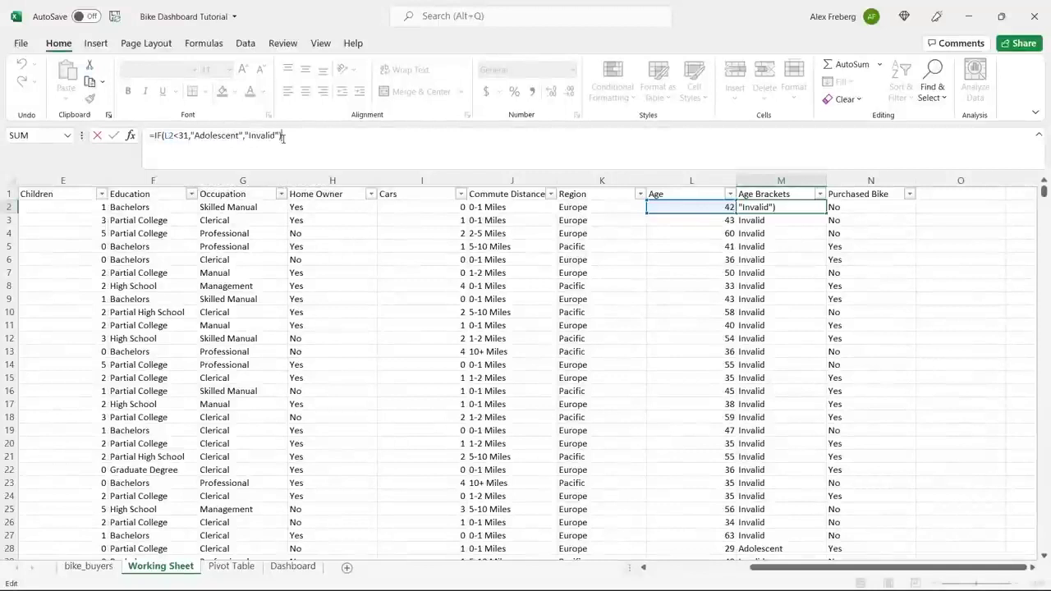
left_click(156, 135)
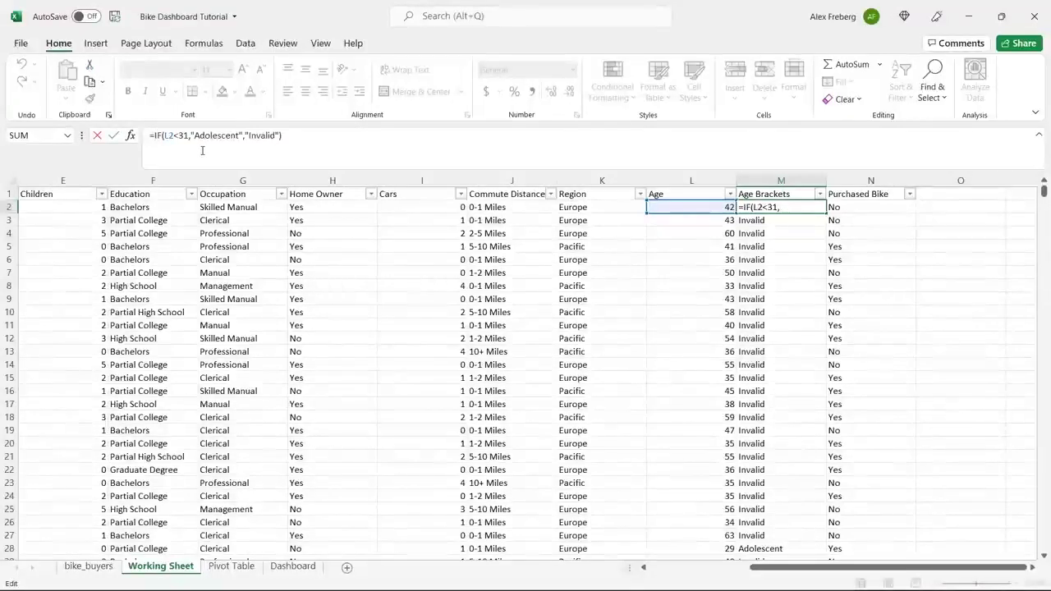
type("IF(")
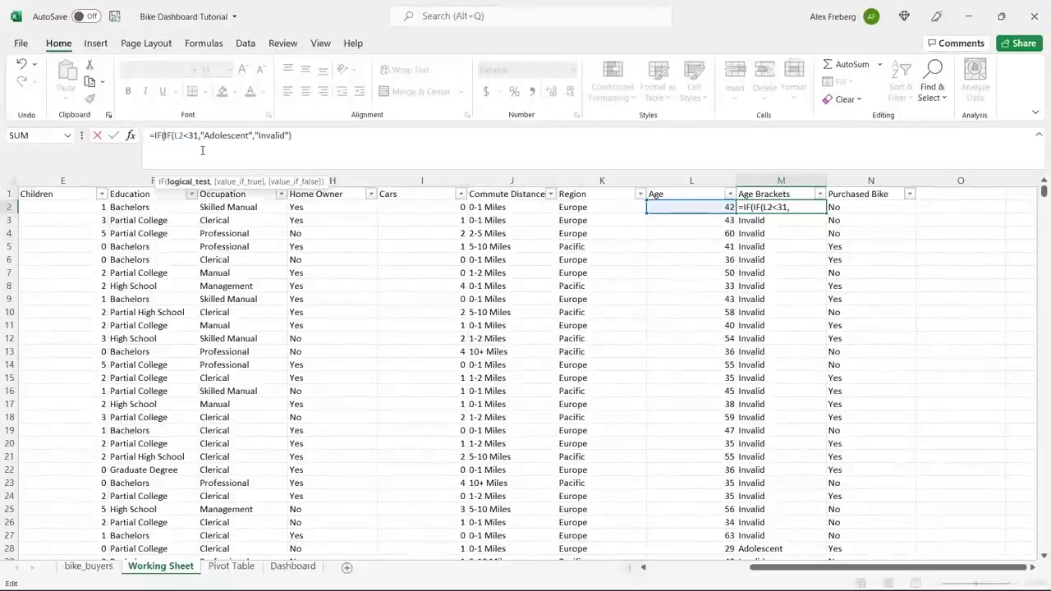
type("(")
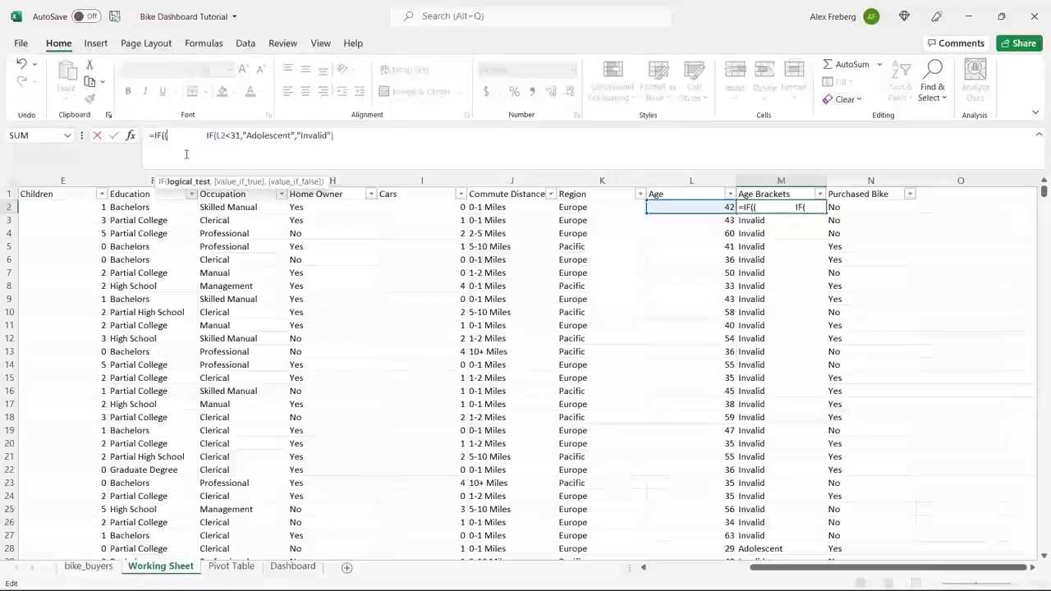
key("BackSpace")
key("BackSpace")
key("BackSpace")
key("BackSpace")
key("BackSpace")
key("BackSpace")
key("BackSpace")
key("BackSpace")
key("BackSpace")
key("BackSpace")
key("BackSpace")
key("BackSpace")
key("BackSpace")
key("BackSpace")
key("BackSpace")
key("BackSpace")
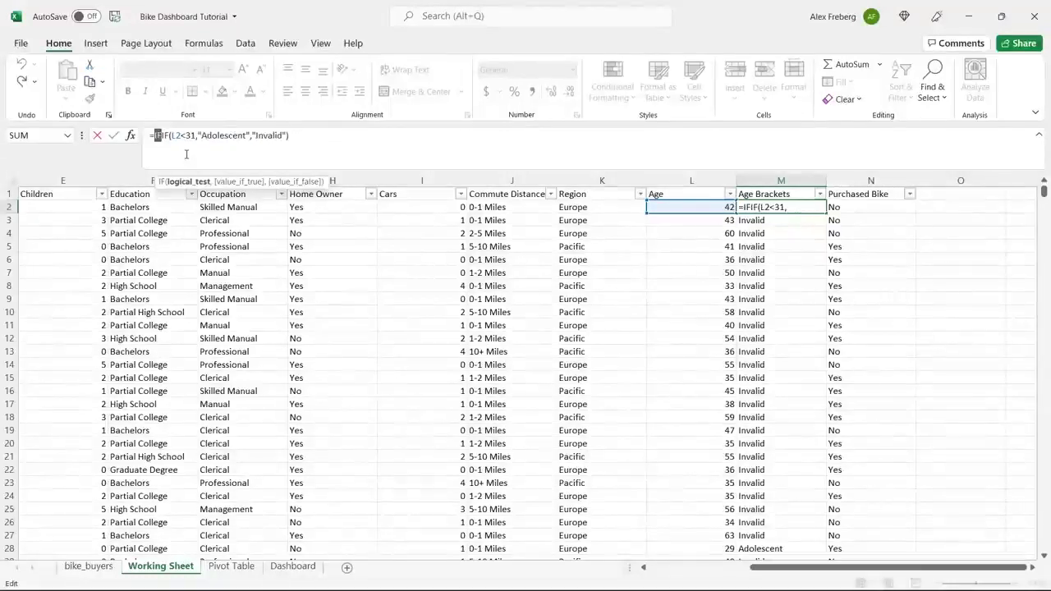
key("ctrl+z")
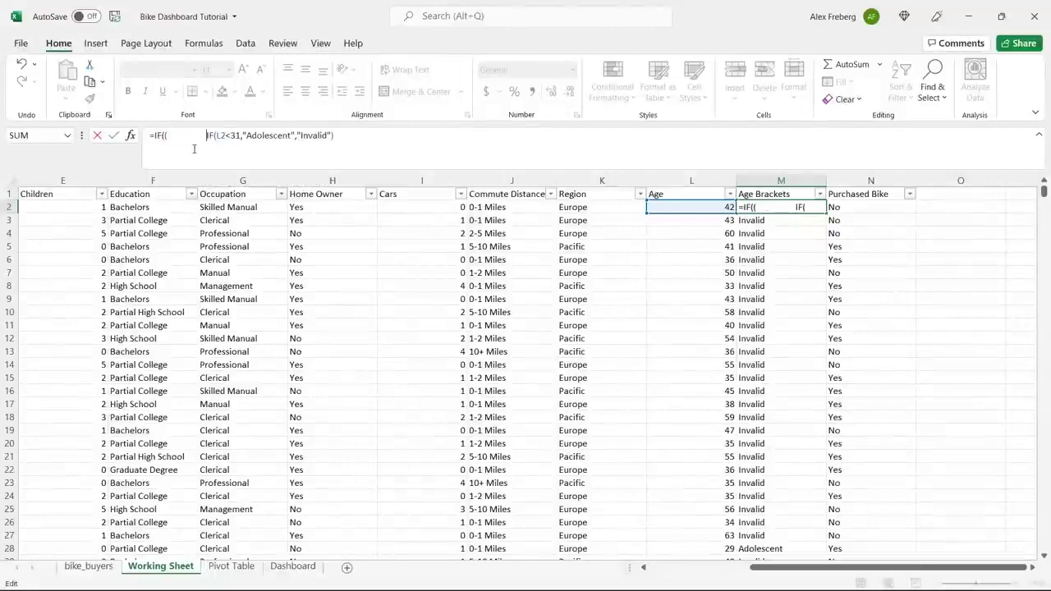
key("ctrl+y")
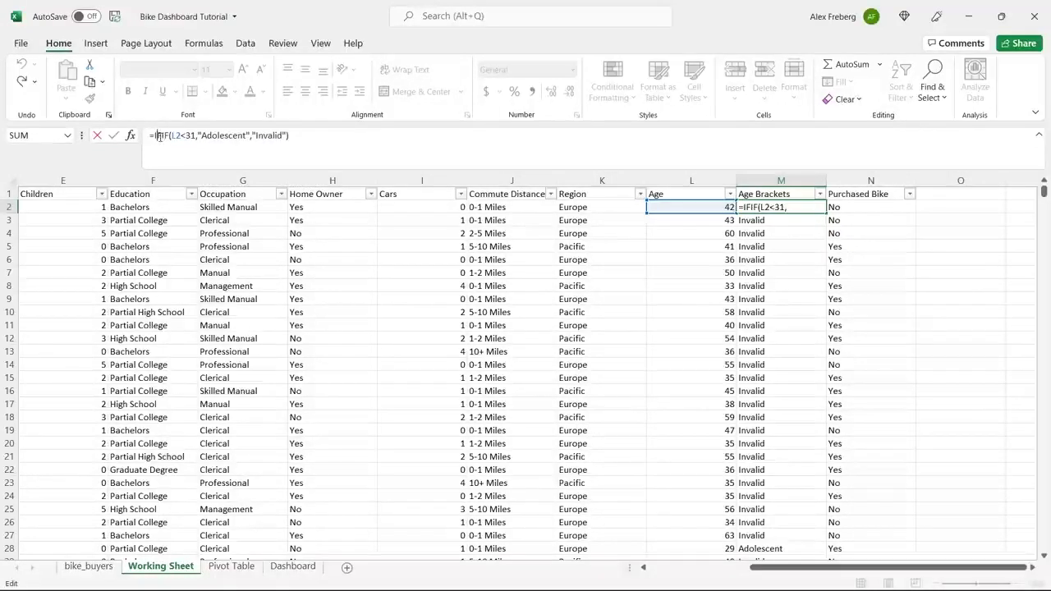
key("BackSpace")
key("BackSpace")
Extend the M2 formula to the nested version =IF(L2>=31, "Middle Age",IF(L2<31,"Adolescent","Invalid"))
type("IF(")
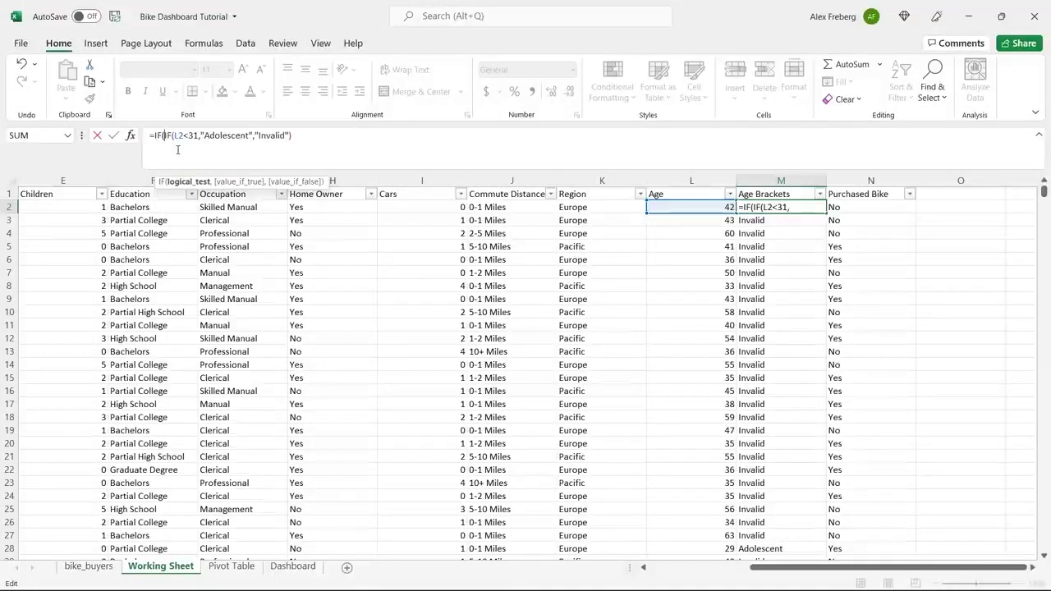
left_click(691, 207)
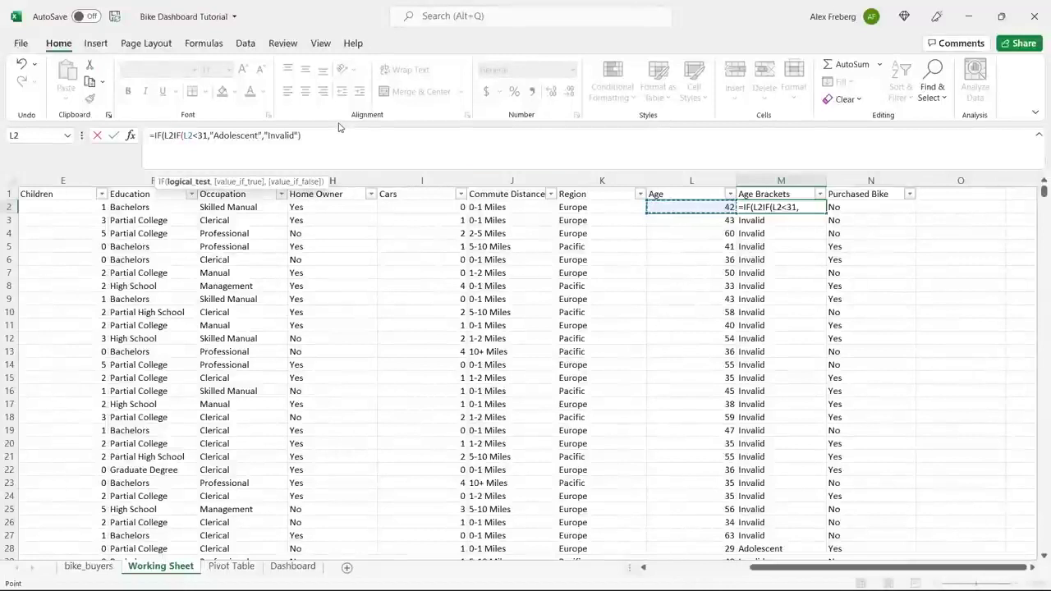
type(">=")
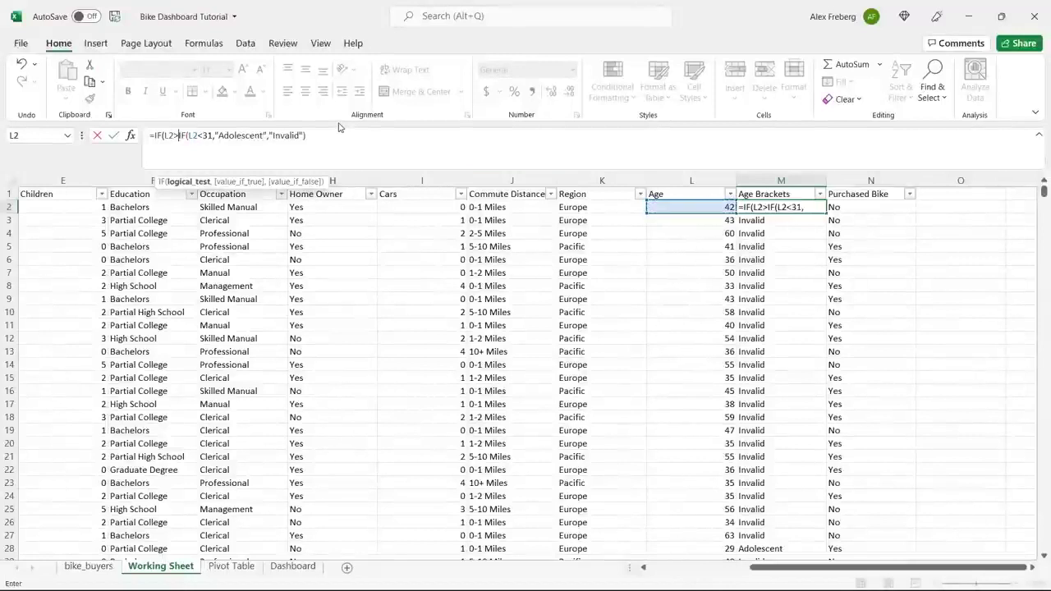
type("31,")
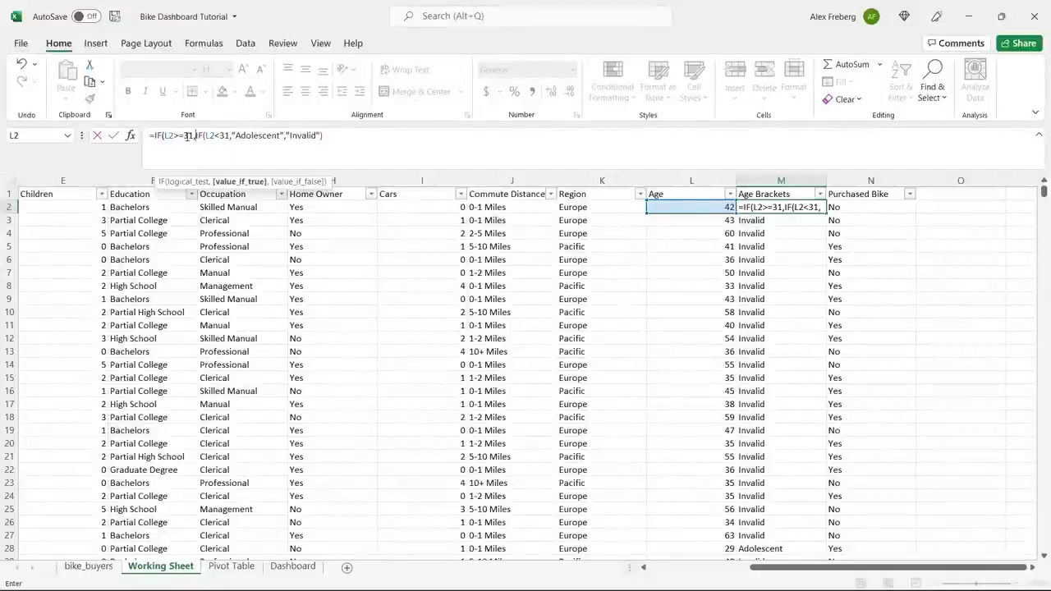
type("\"Middle")
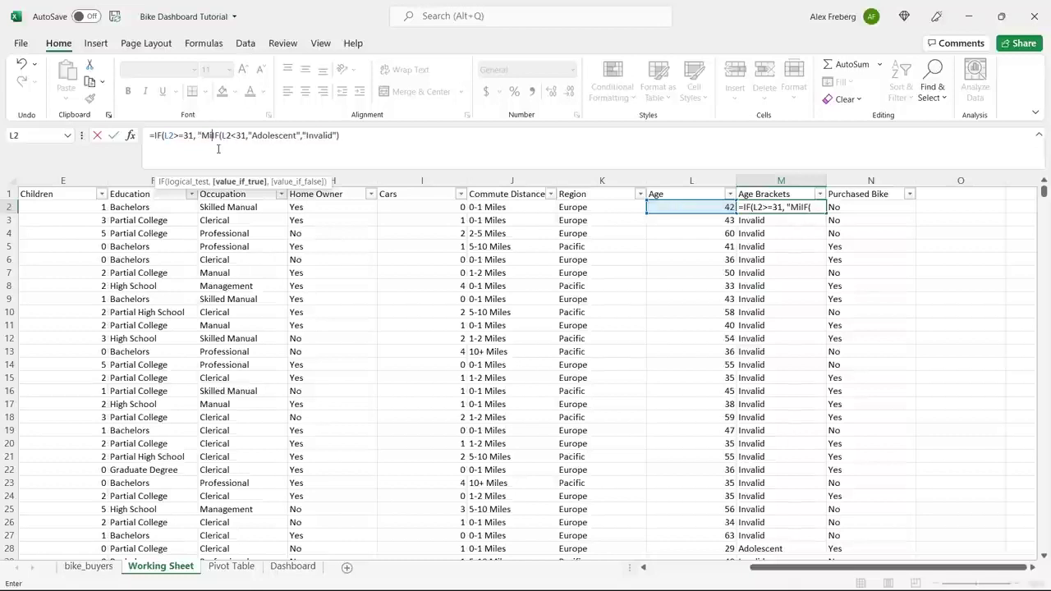
type(" Age\"")
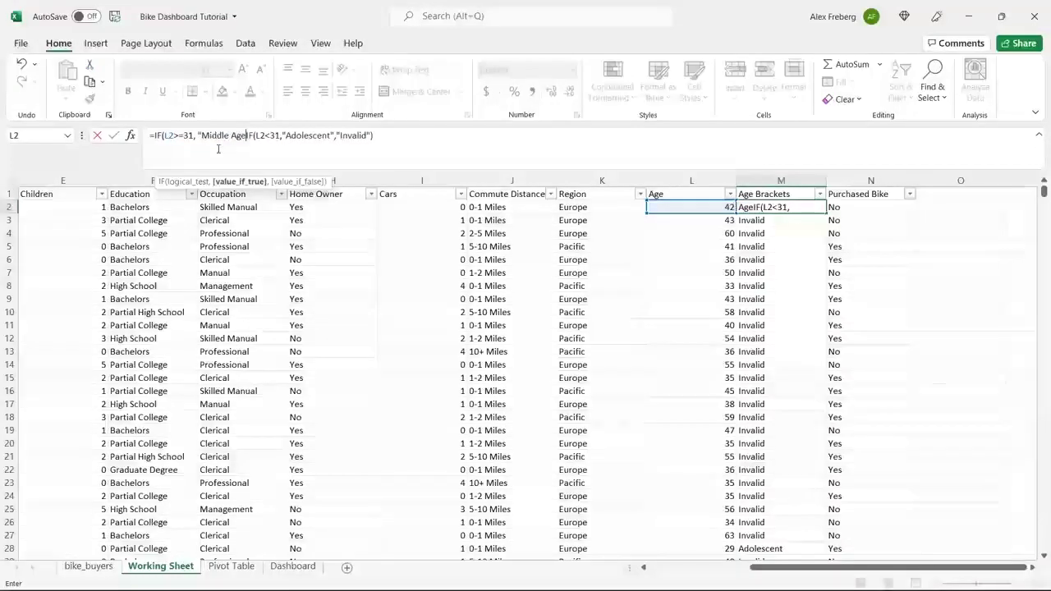
type(",")
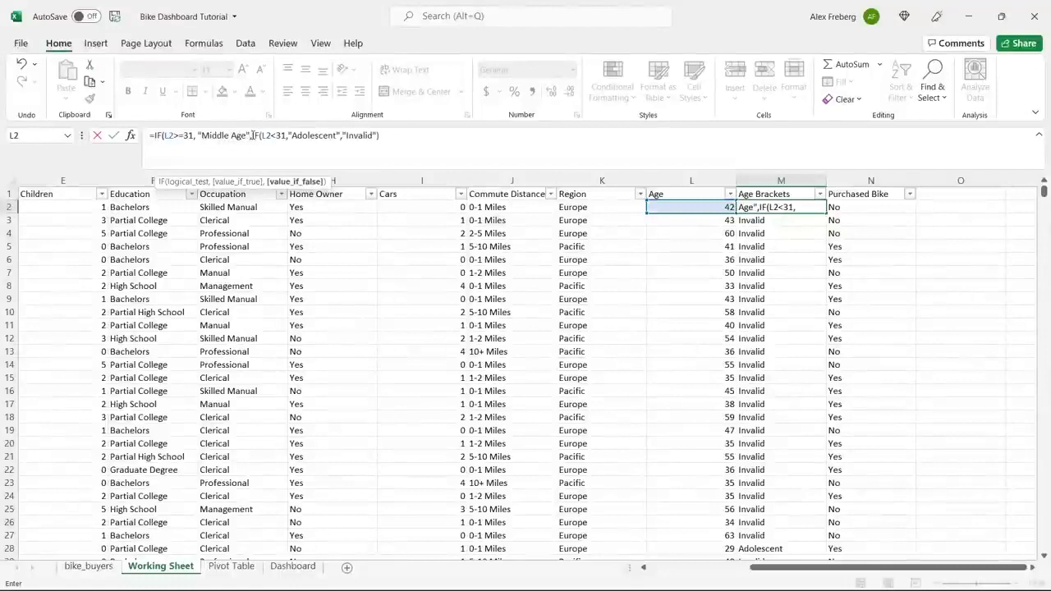
left_click_drag(252, 136, 376, 136)
left_click(385, 138)
type(")")
key("Return")
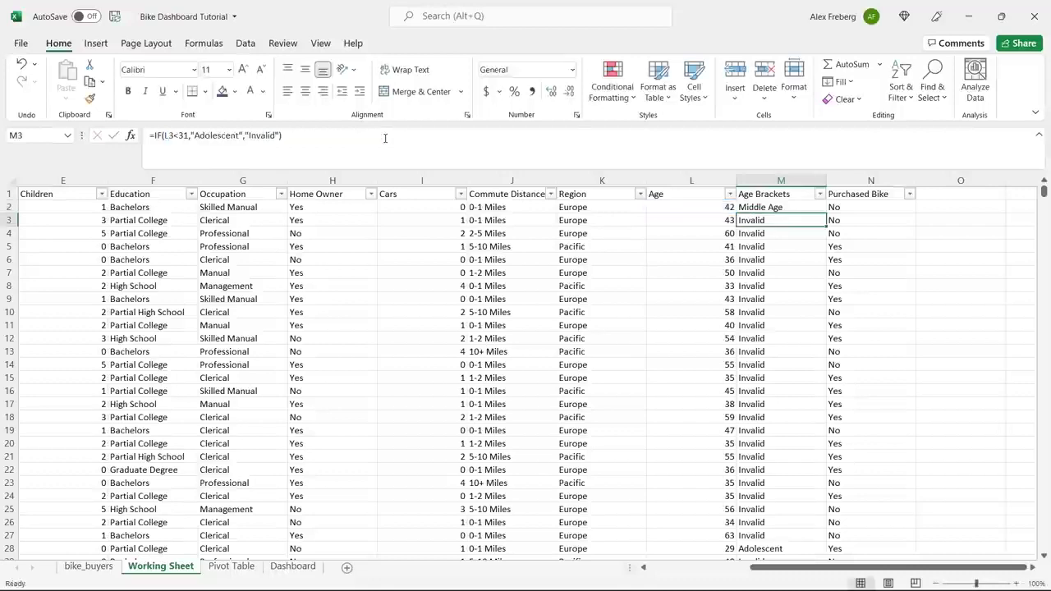
Fill the nested M2 formula down the Age Brackets column and check the distinct values in its filter list
left_click(819, 210)
double_click(819, 210)
left_click(785, 235)
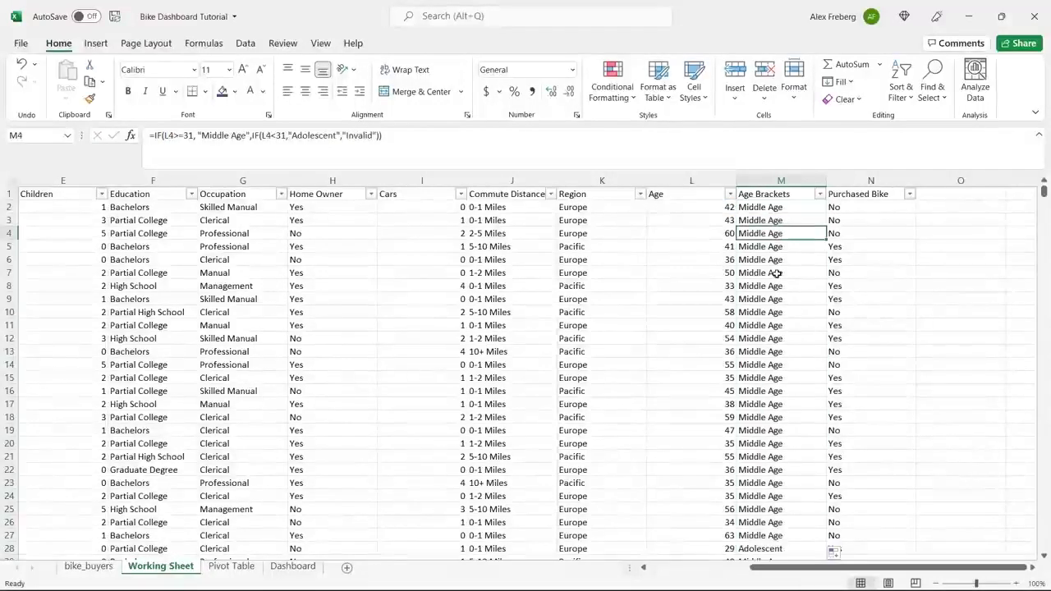
left_click(820, 193)
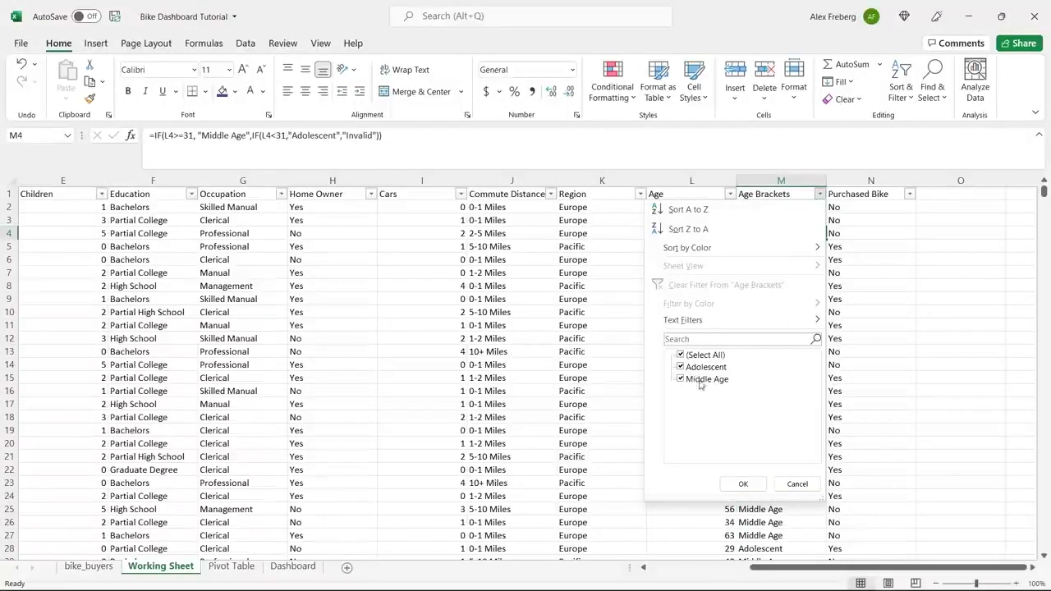
left_click(785, 479)
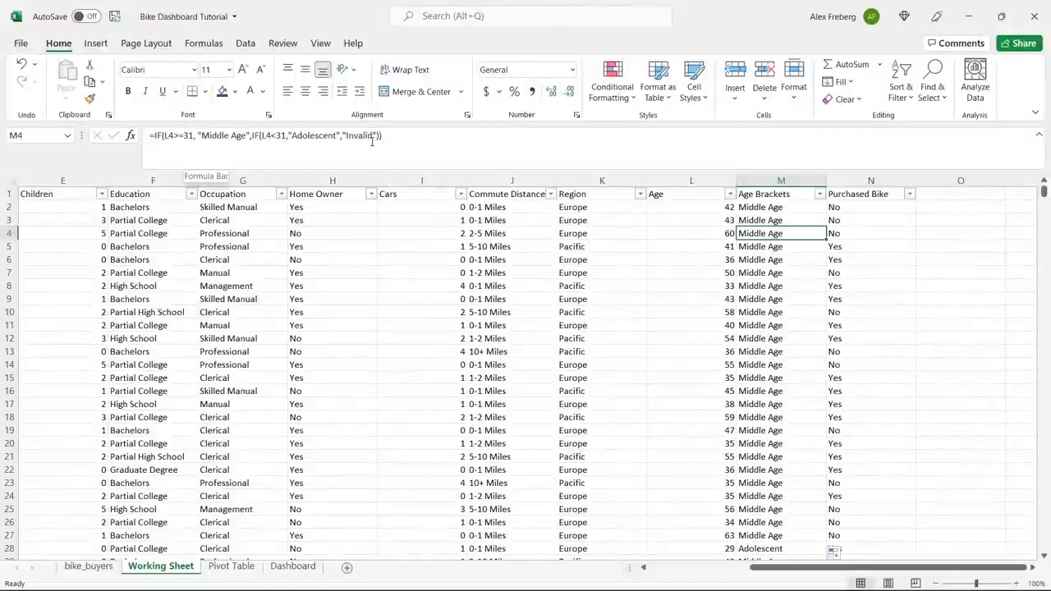
left_click(820, 195)
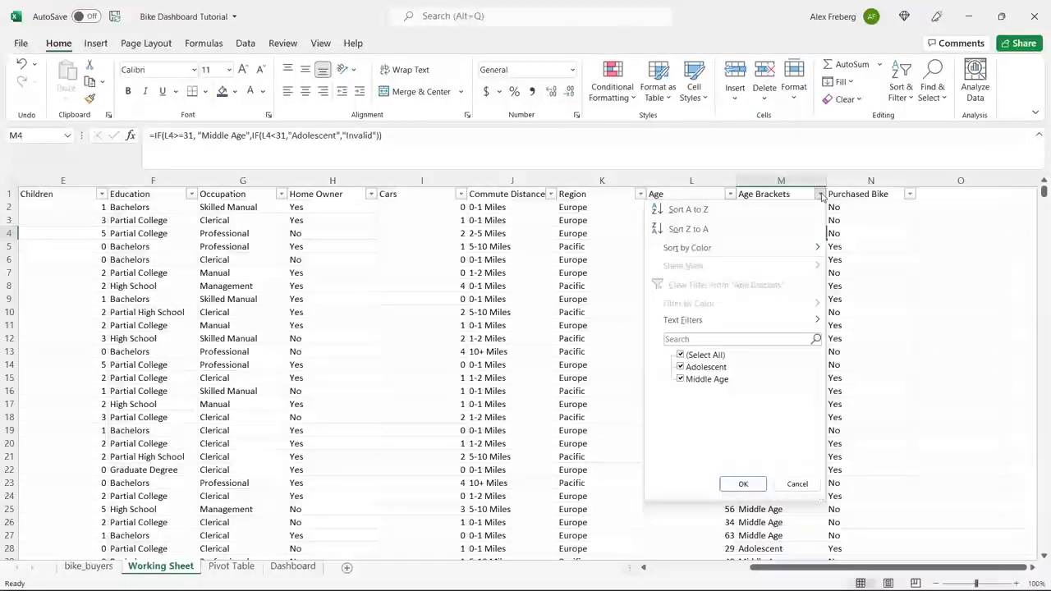
left_click(798, 485)
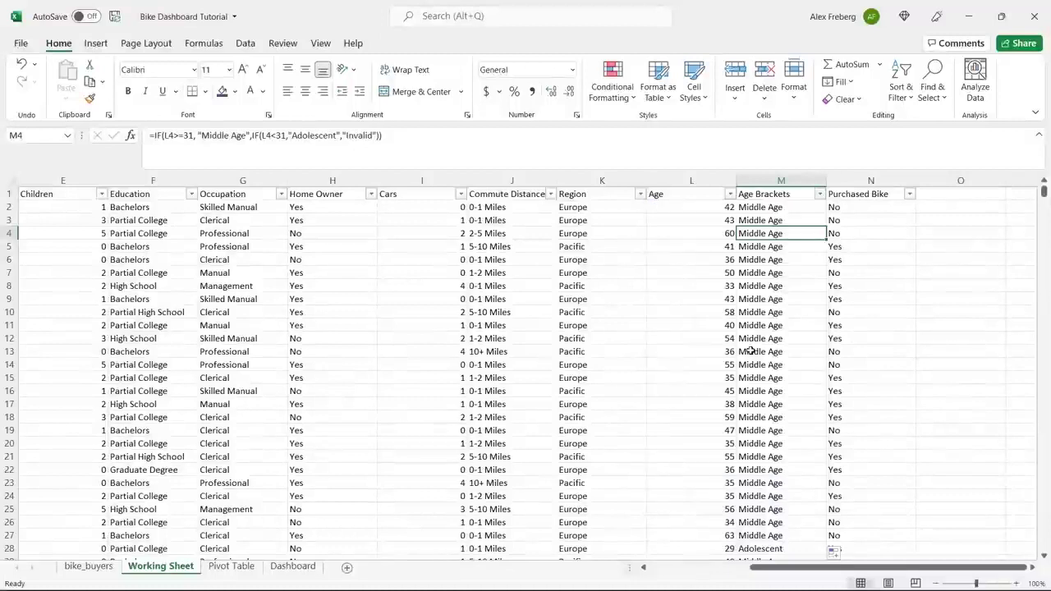
Examine the nested IF formula in M4, including its "Invalid" argument and closing parentheses
left_click_drag(390, 137, 148, 144)
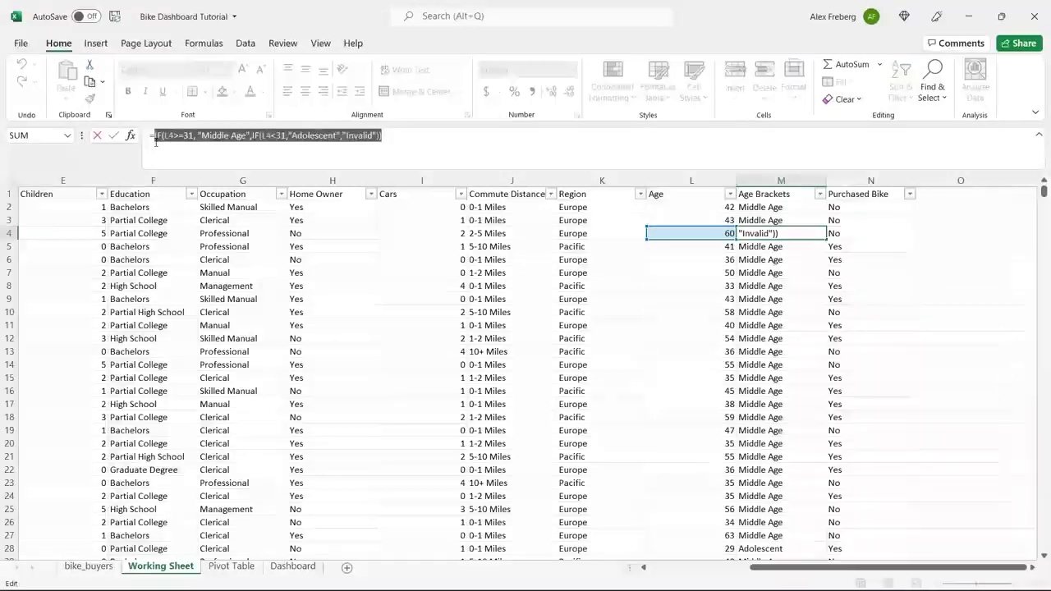
left_click(359, 136)
double_click(357, 135)
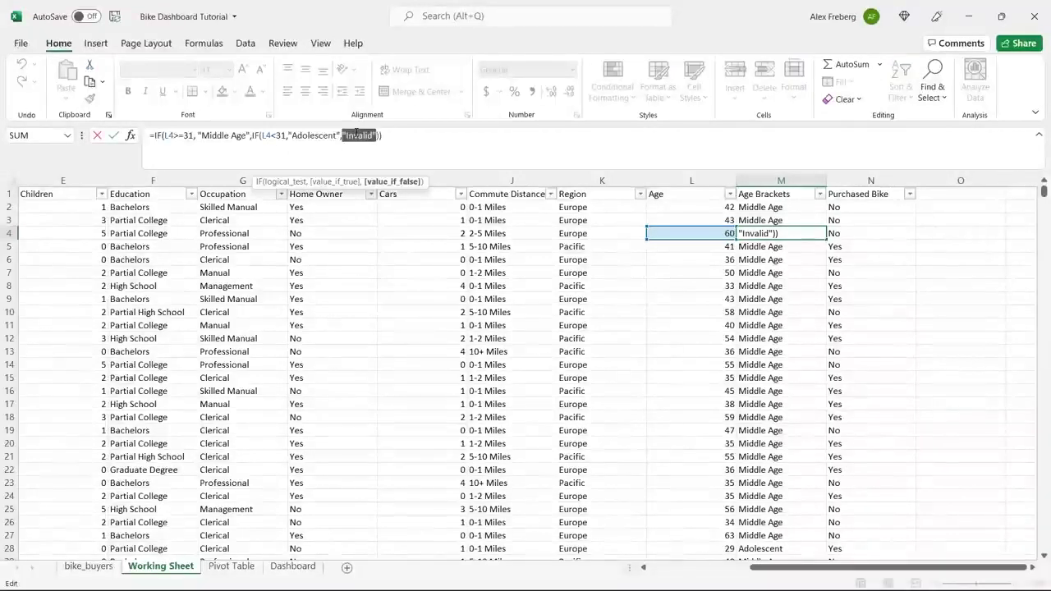
left_click(388, 135)
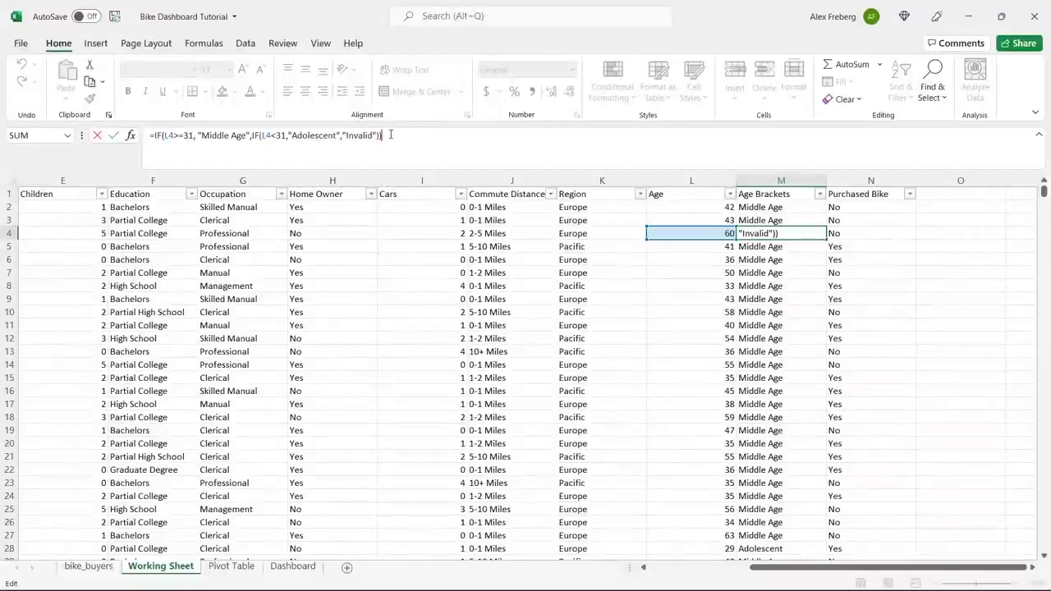
left_click(154, 135)
type("IF")
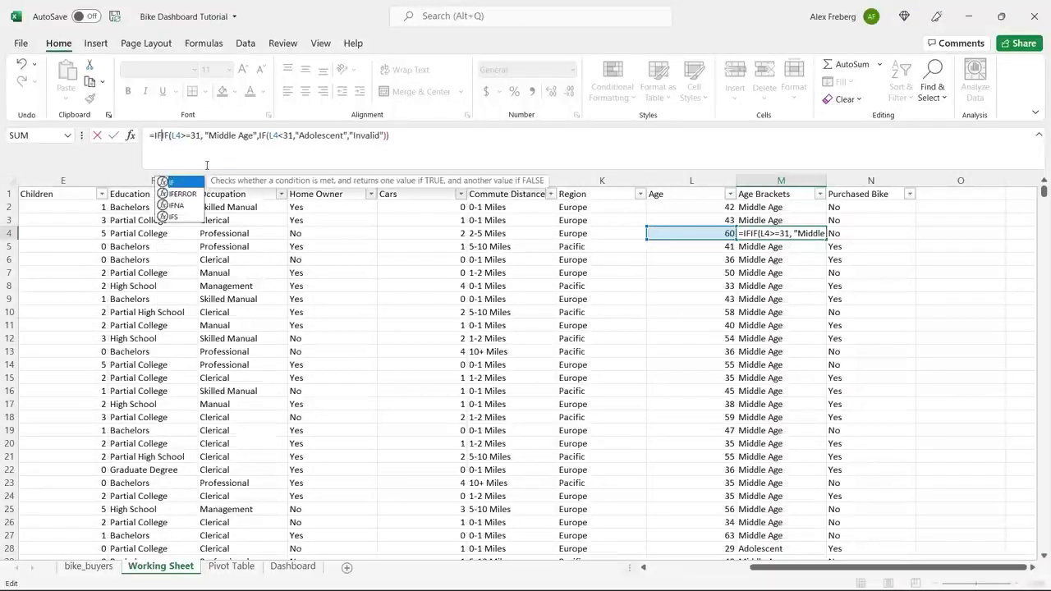
type("(")
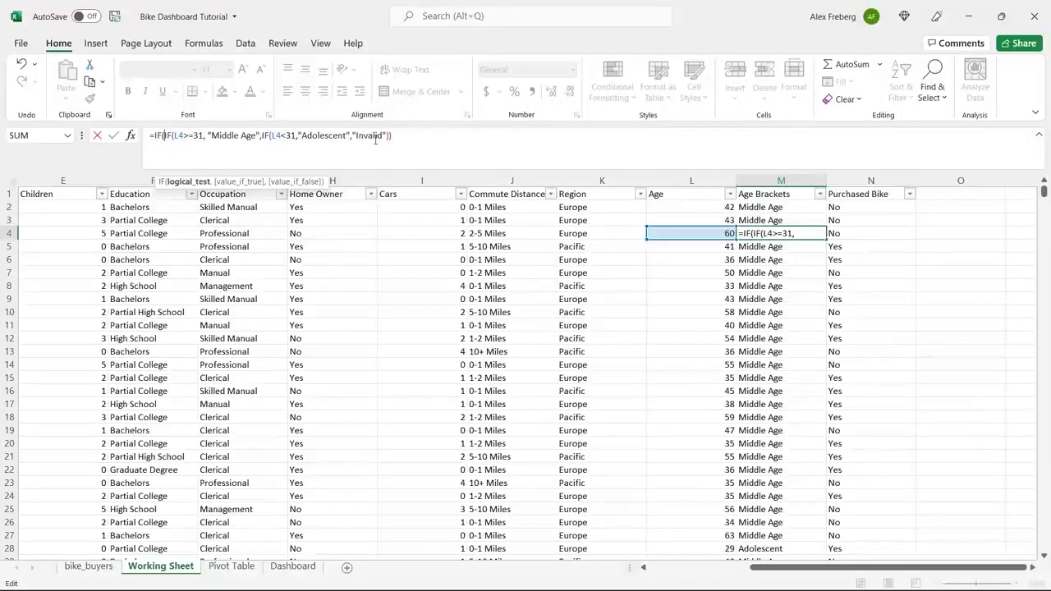
key("BackSpace")
key("BackSpace")
key("BackSpace")
key("BackSpace")
type("=")
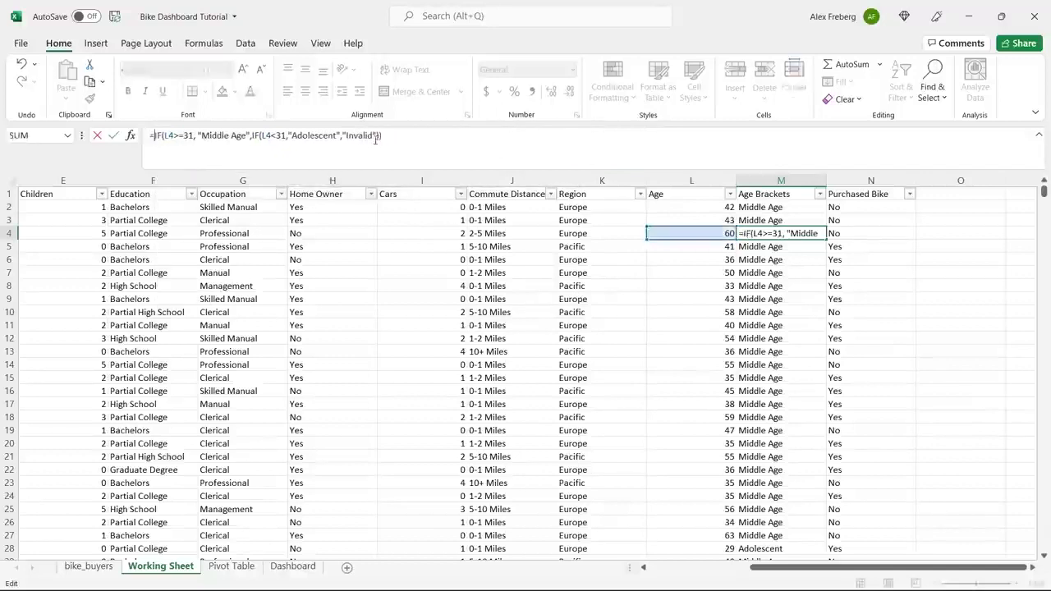
Wrap the M2 formula in an outer IF, giving =IF(L2>55, "Old",IF(L2>=31, "Middle Age",IF(L2<31,"Adolescent","Invalid")))
key("Return")
left_click(754, 207)
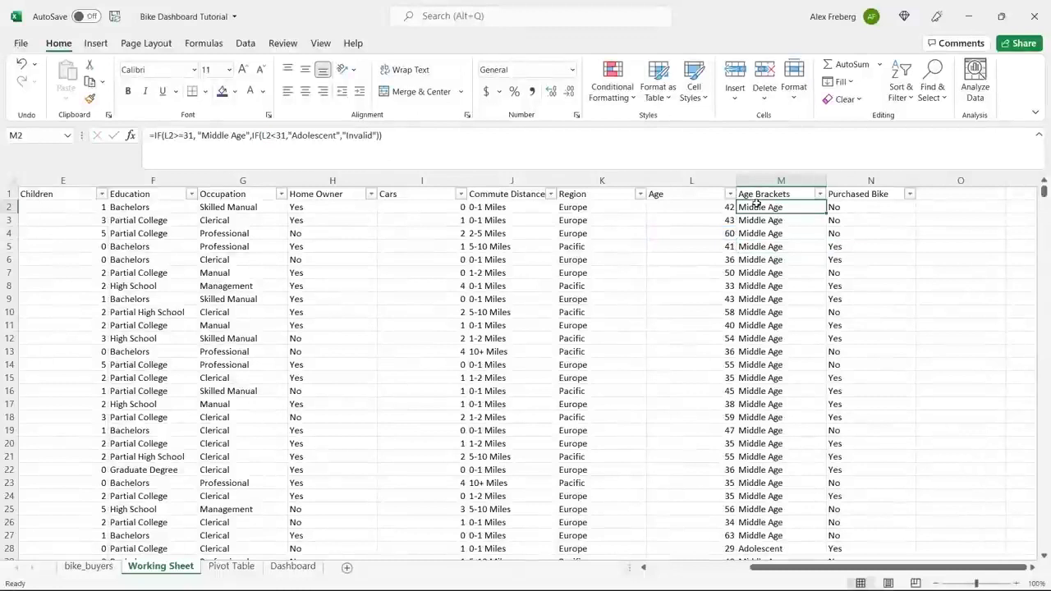
left_click(165, 145)
type("IF")
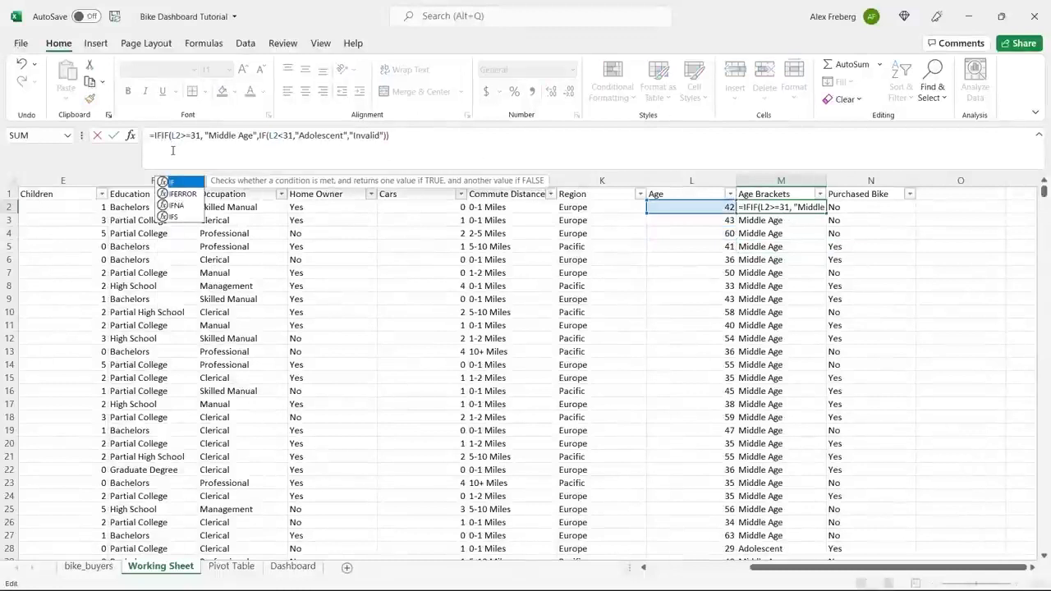
type("(")
left_click(694, 207)
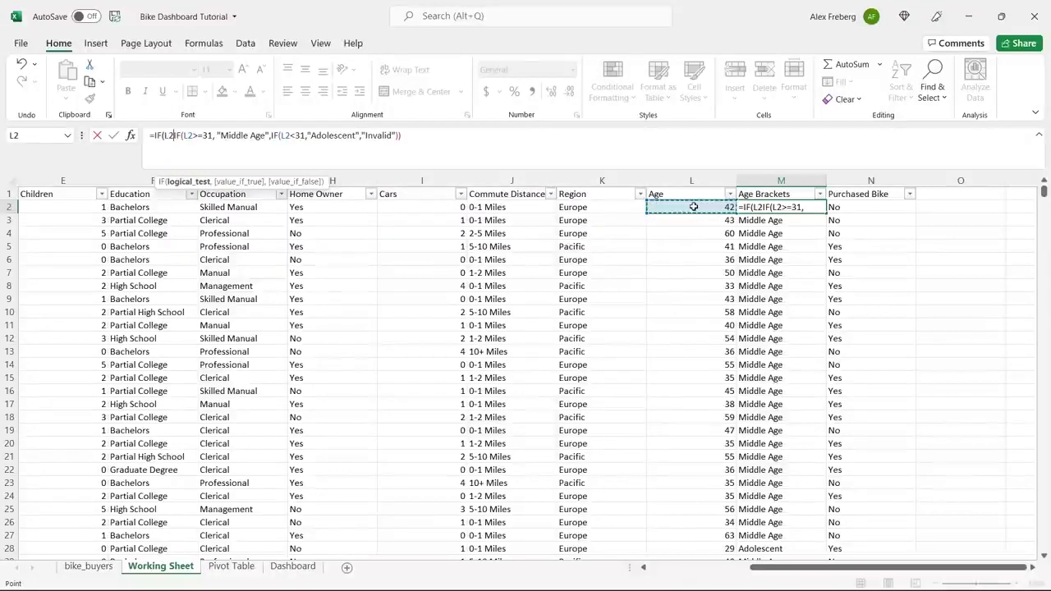
type(">")
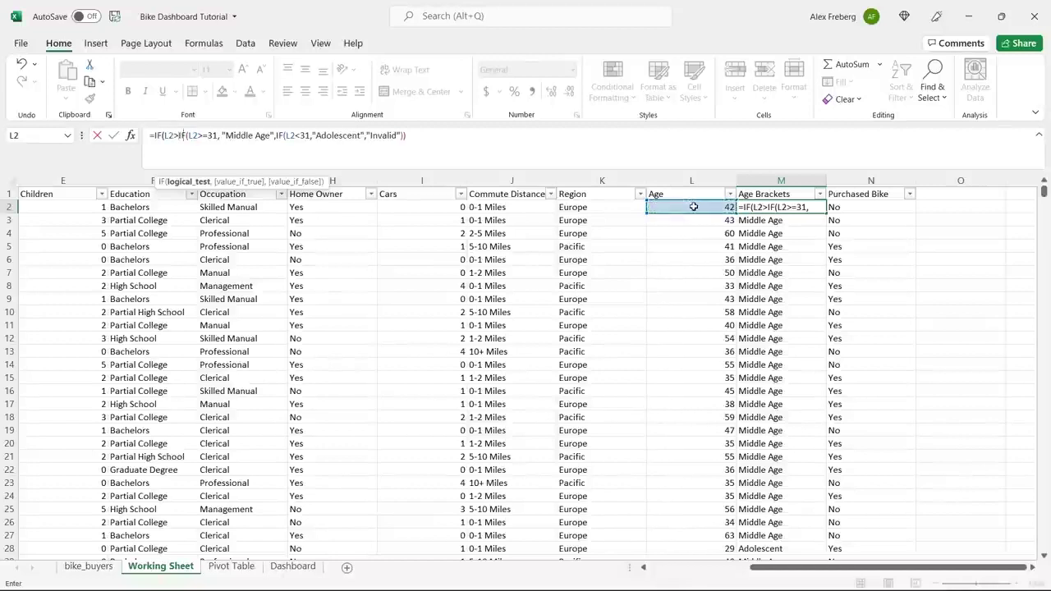
type("55")
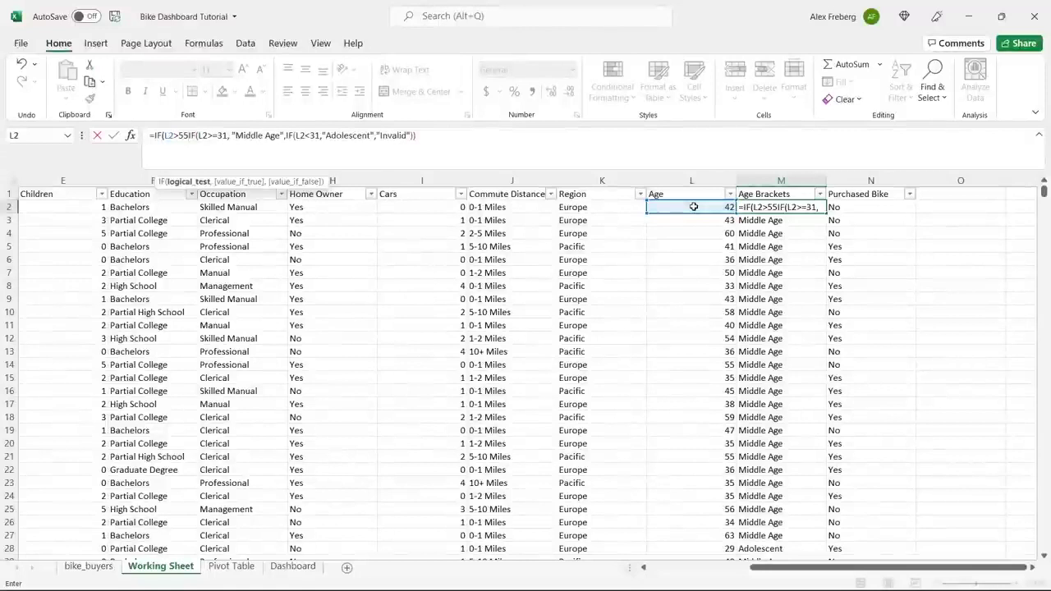
type(", \"Old")
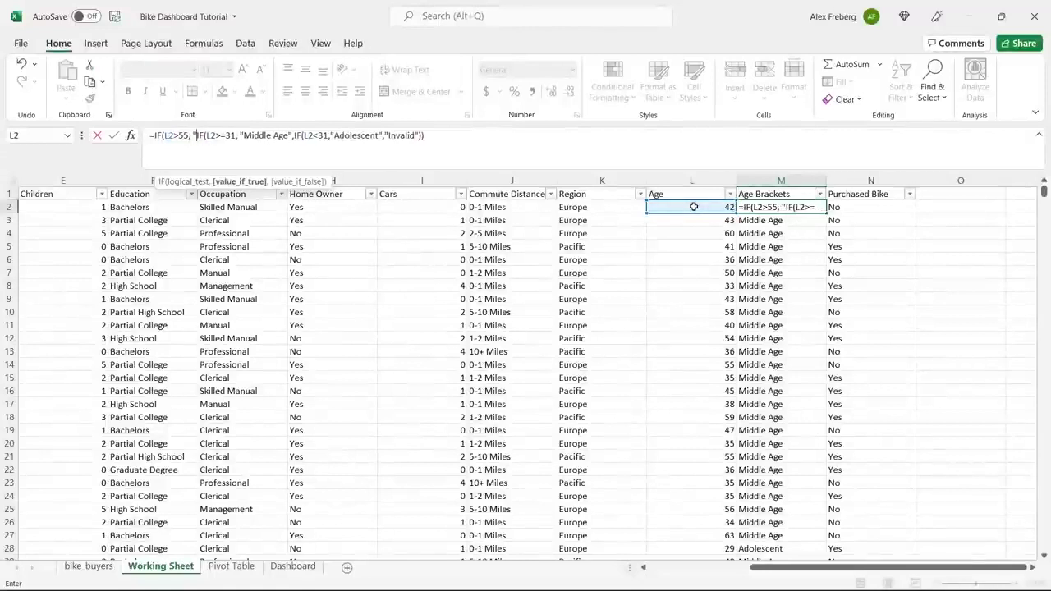
type("\"")
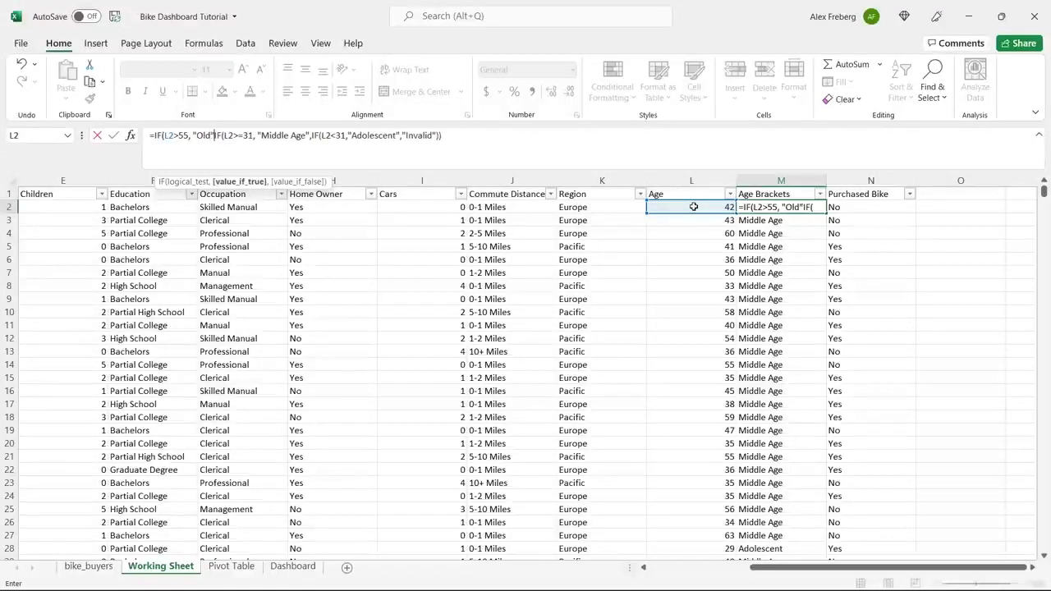
type(",")
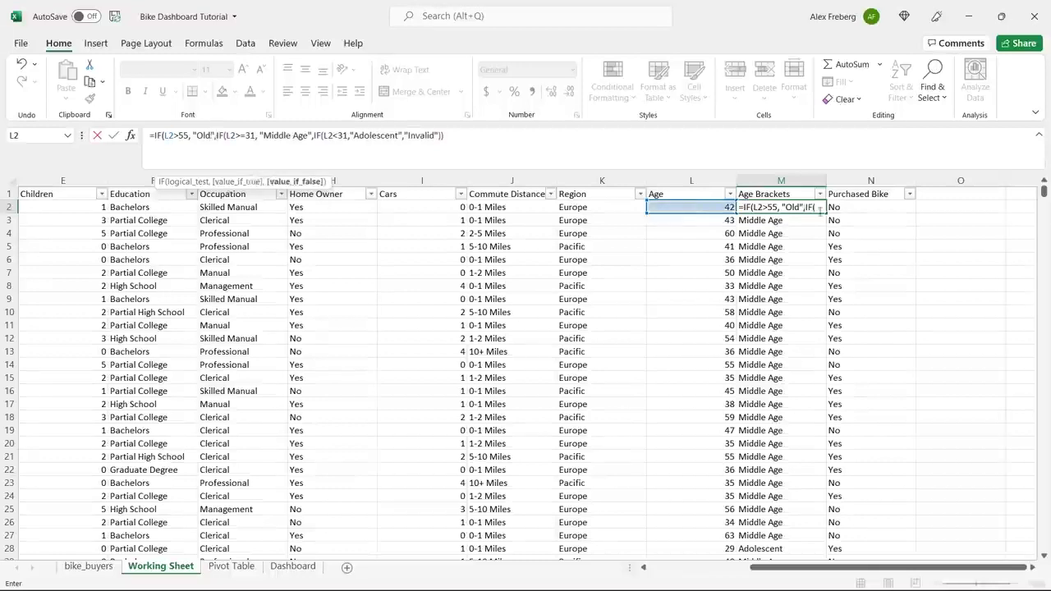
left_click(469, 136)
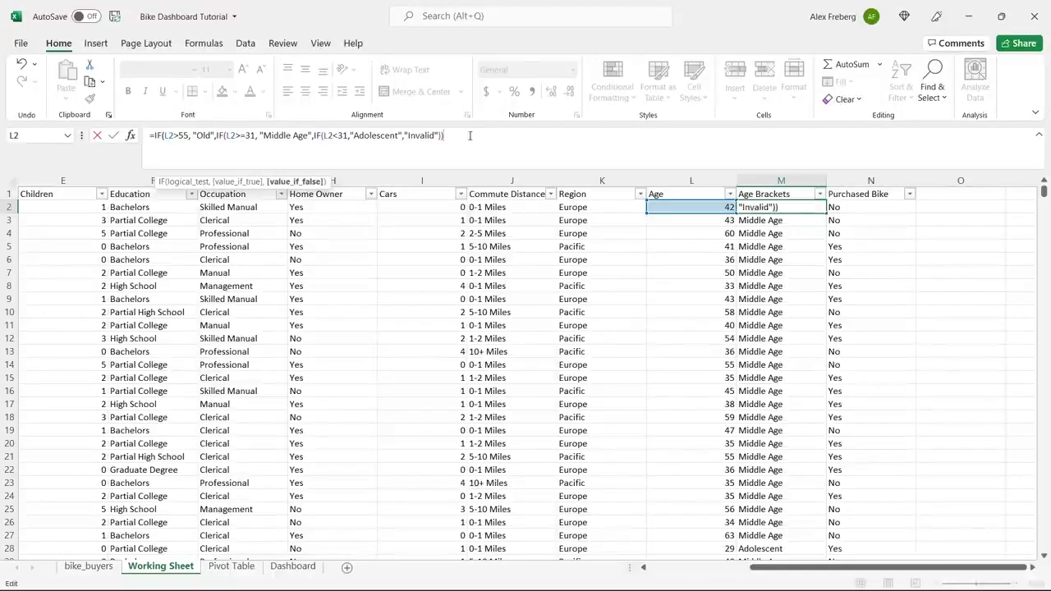
type(")")
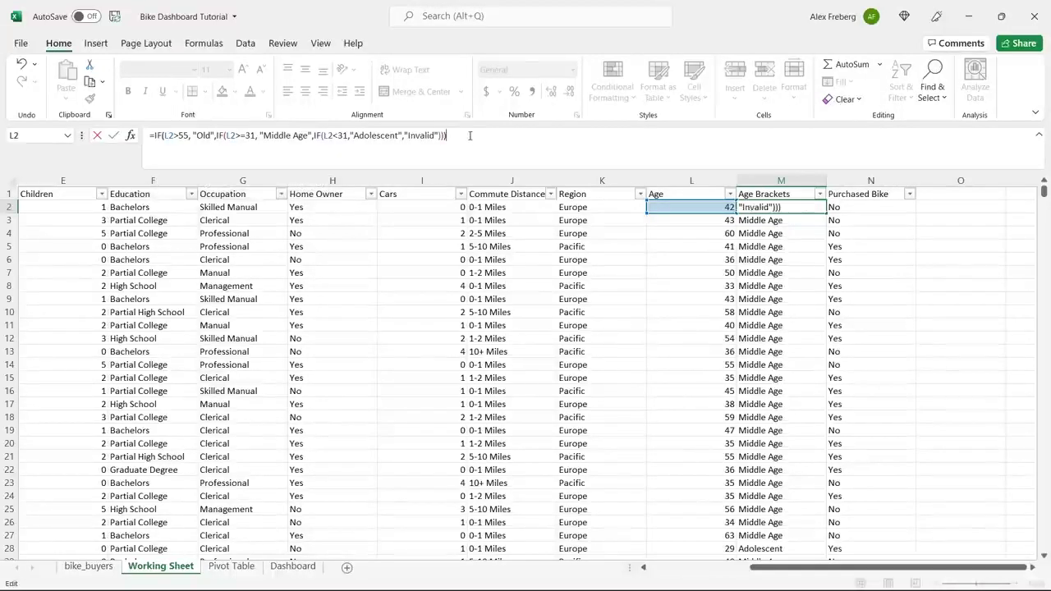
key("Return")
Fill the three-level M2 formula down the Age Brackets column and spot-check M4, M10 and M18
left_click(809, 208)
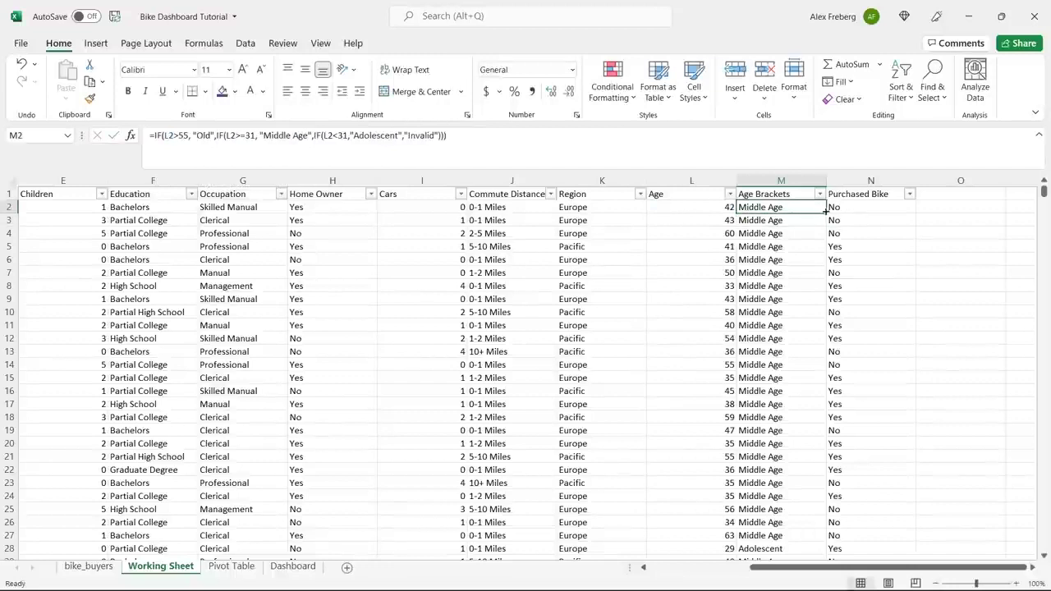
double_click(825, 212)
left_click(759, 233)
left_click(756, 312)
left_click(763, 417)
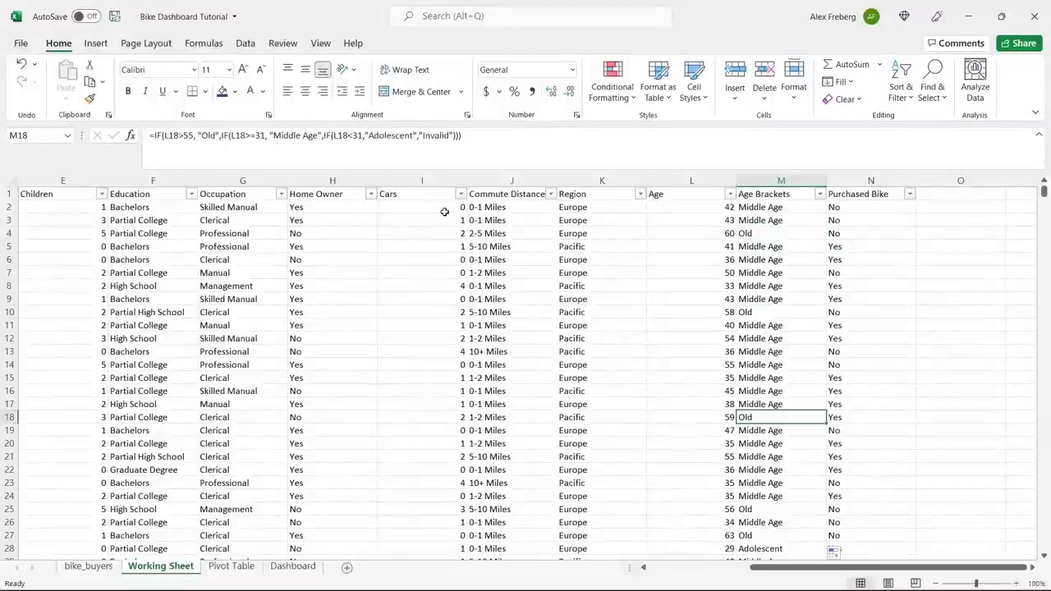
double_click(187, 136)
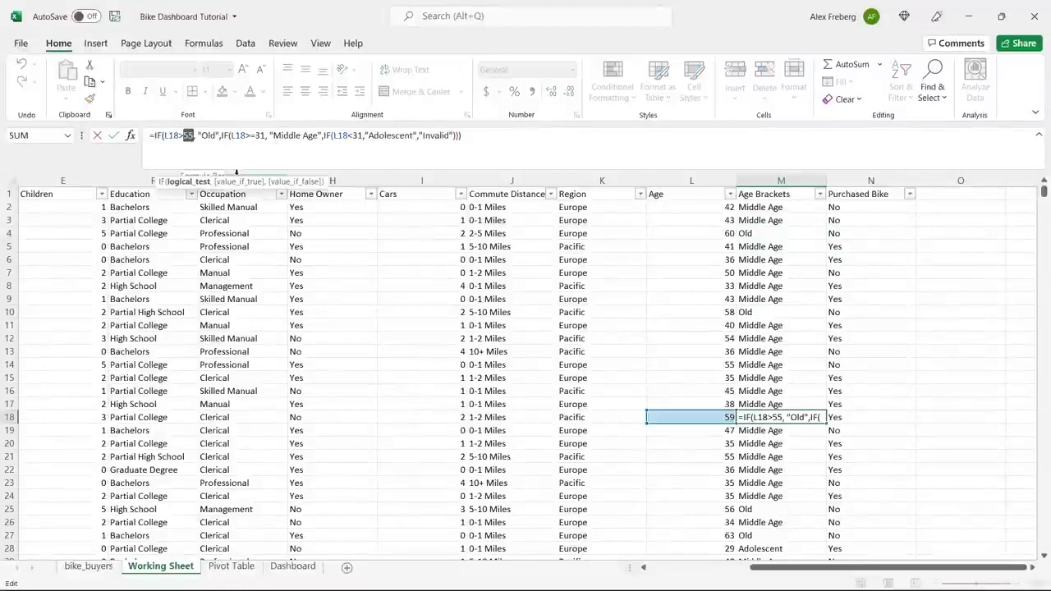
type("54")
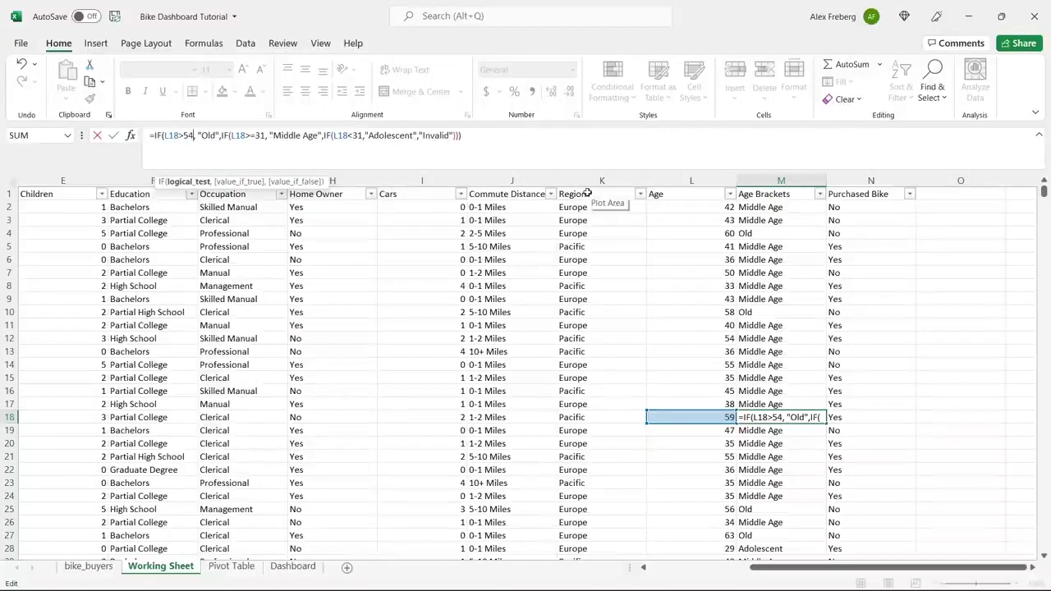
key("shift+Left")
key("shift+Left")
left_click(810, 258)
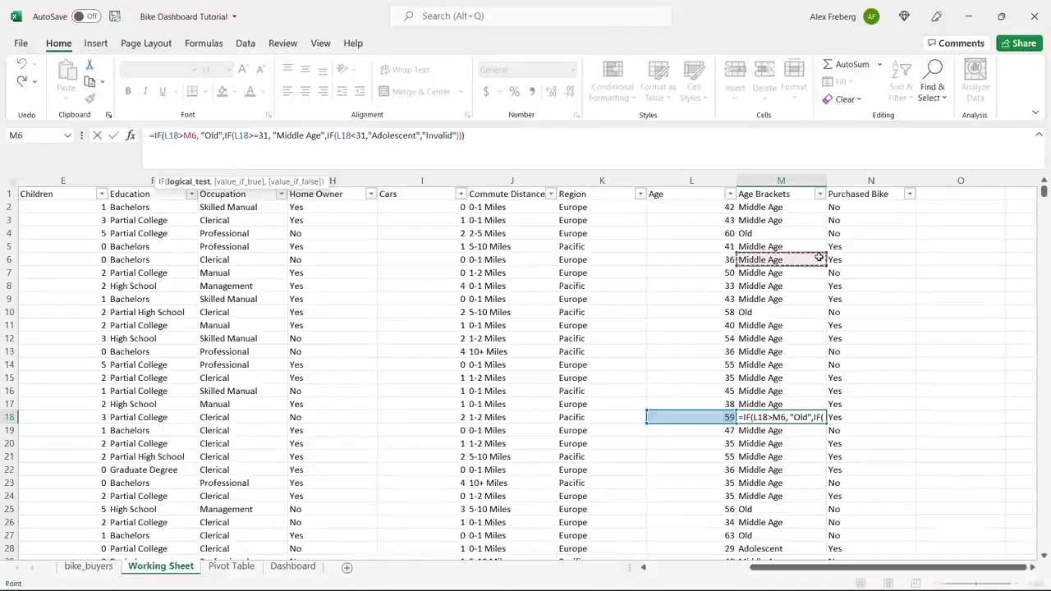
key("Escape")
Set the "Old" threshold in the M2 formula to L2>54
left_click(785, 207)
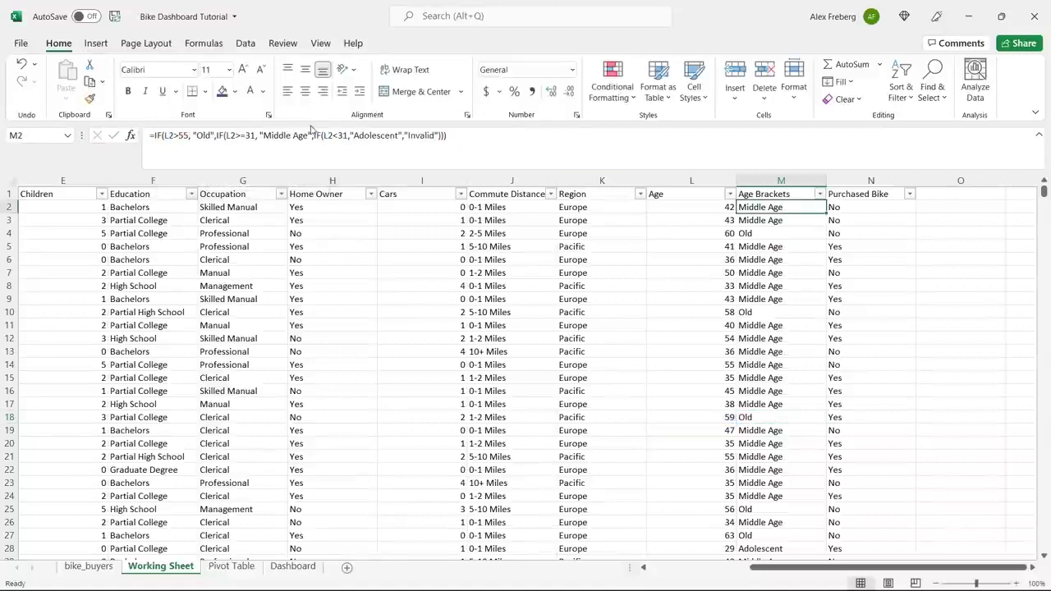
left_click(187, 134)
key("BackSpace")
type("4")
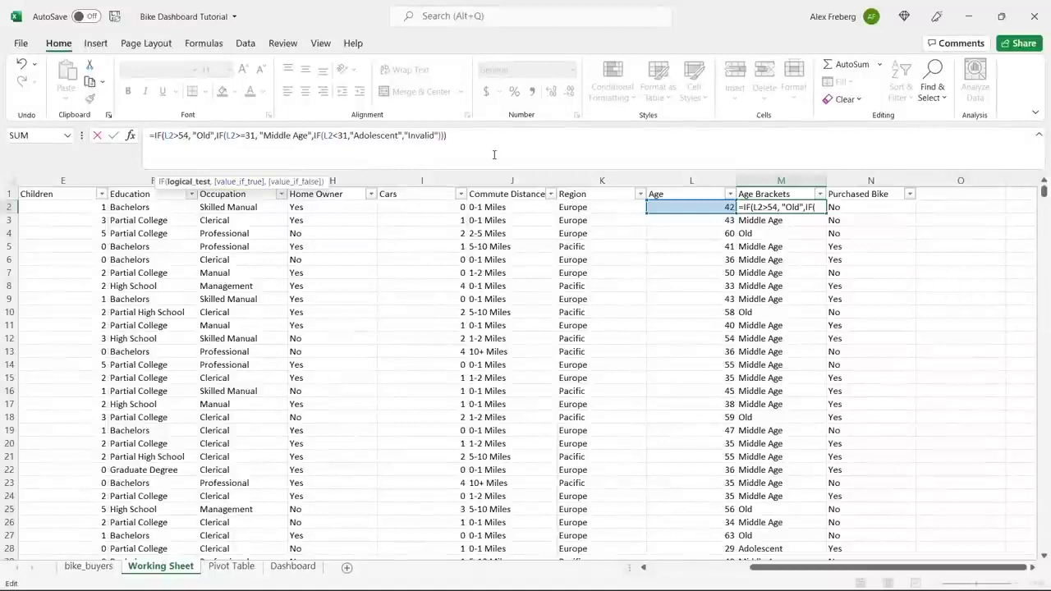
left_click(457, 137)
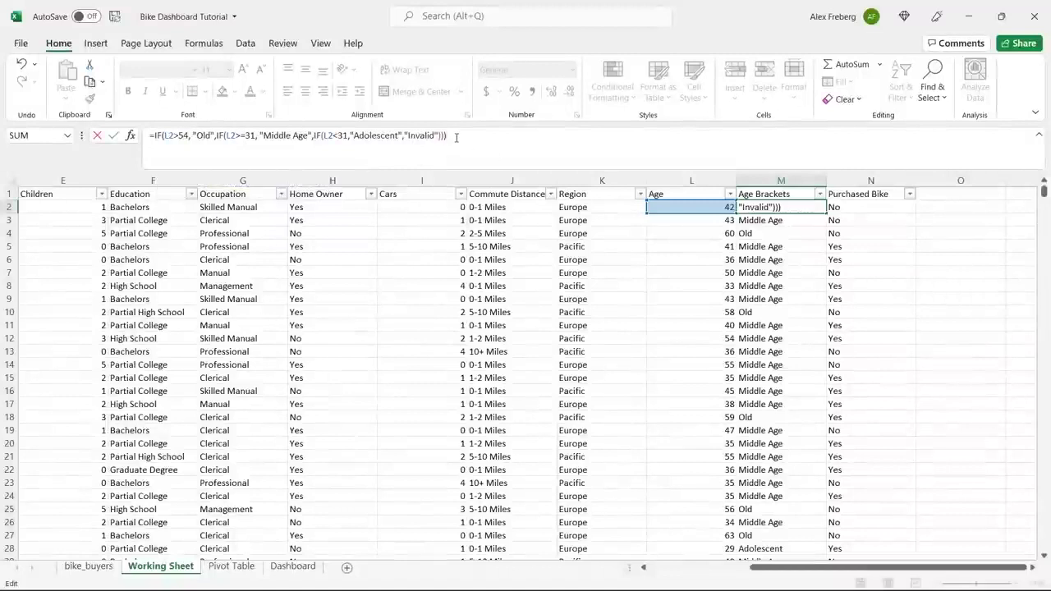
key("Return")
Fill the updated M2 formula down the Age Brackets column and check the distinct values in its filter list
left_click(819, 207)
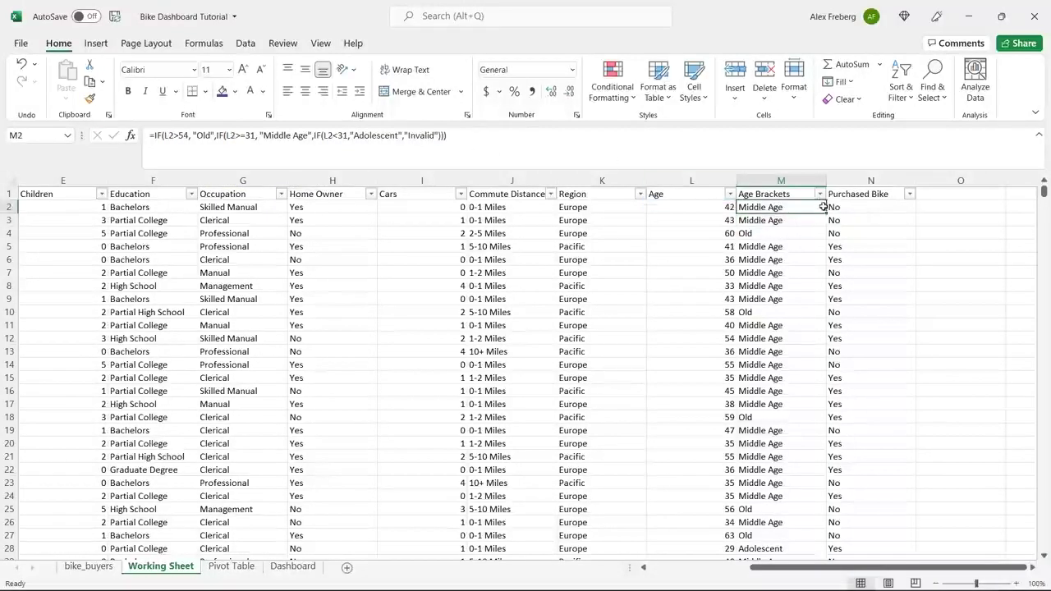
double_click(823, 211)
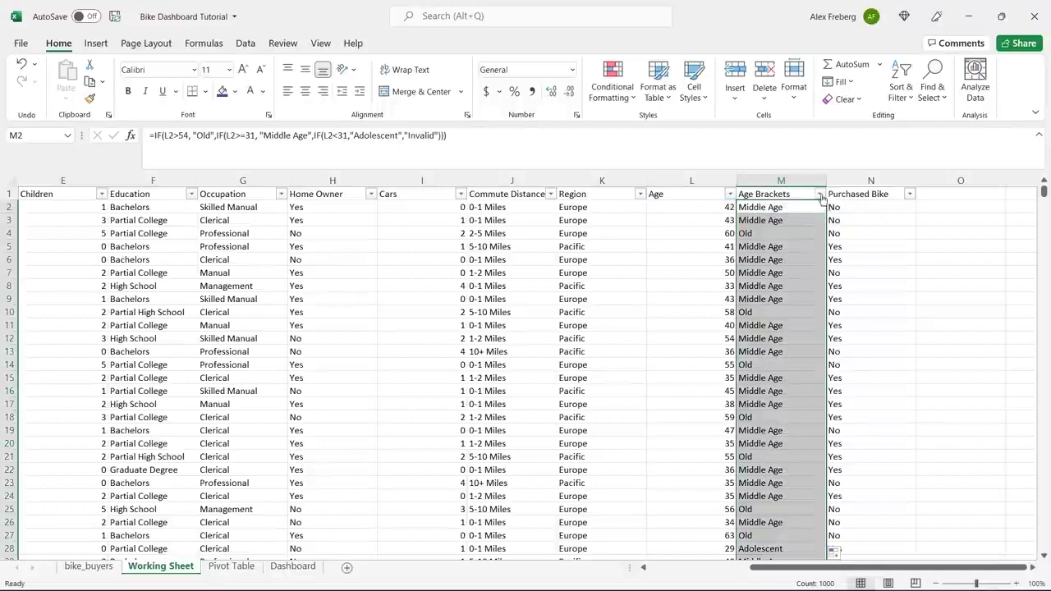
left_click(820, 193)
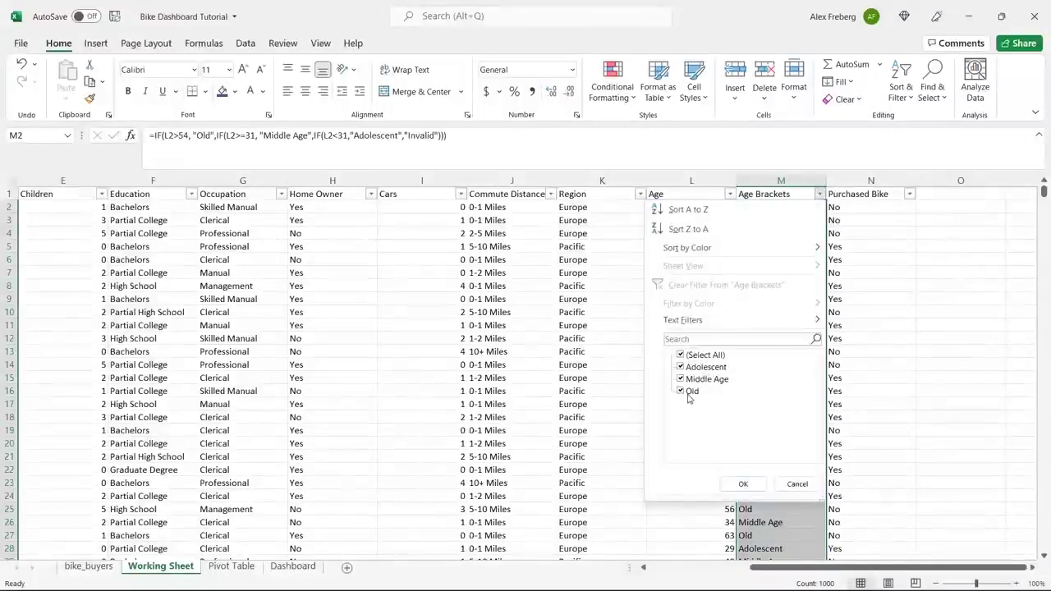
left_click(793, 484)
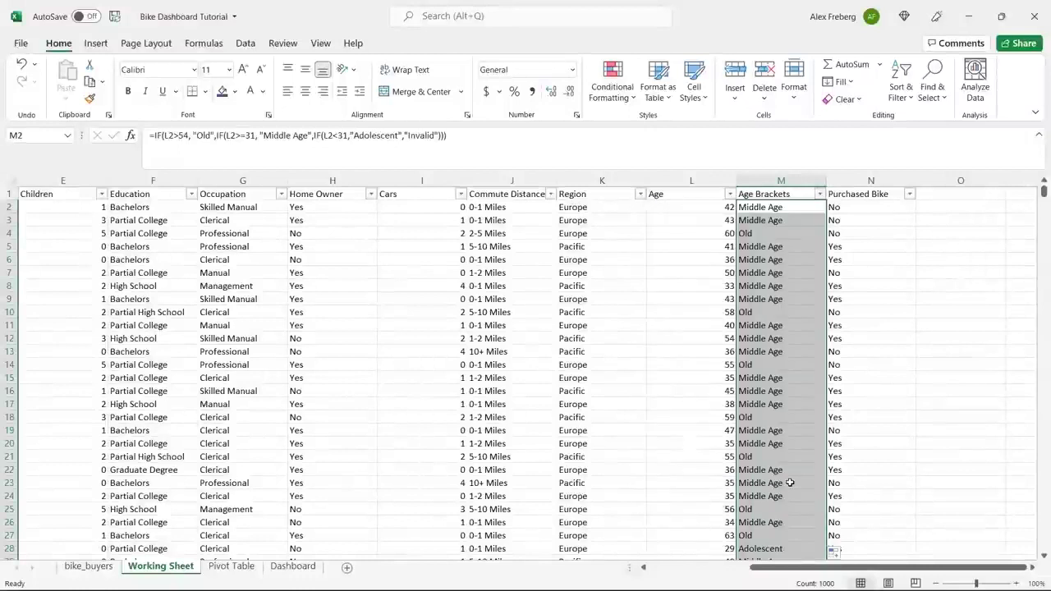
left_click(778, 379)
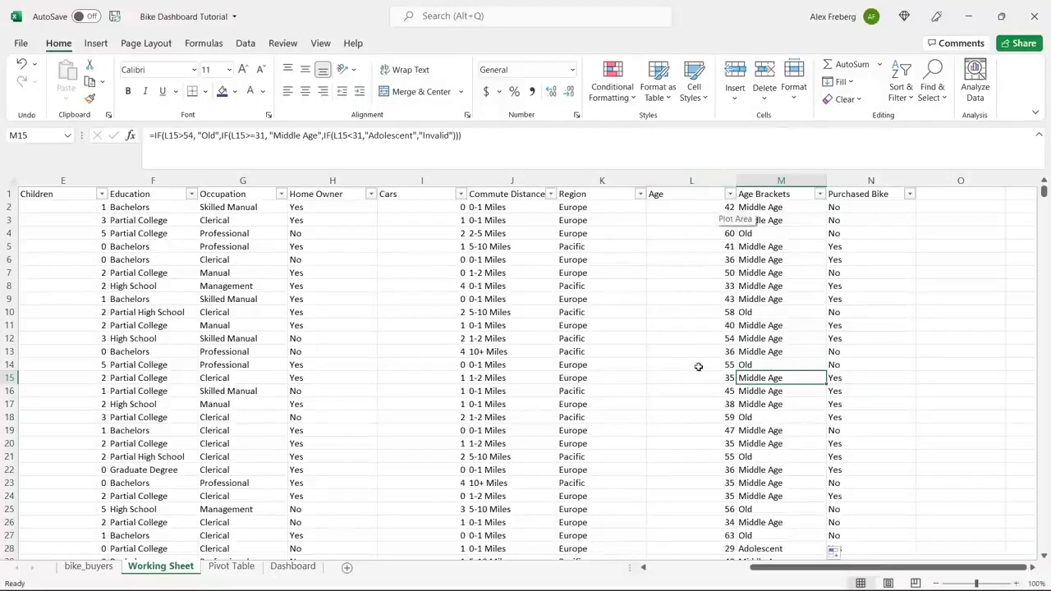
Check the distinct values in the Purchased Bike filter list without applying a filter
left_click(795, 194)
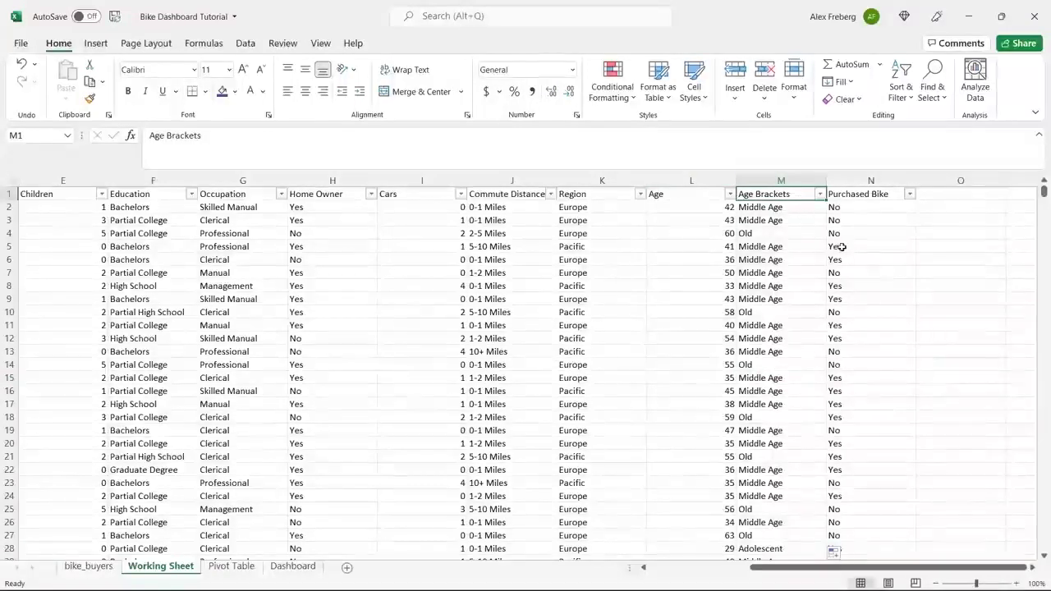
left_click(910, 195)
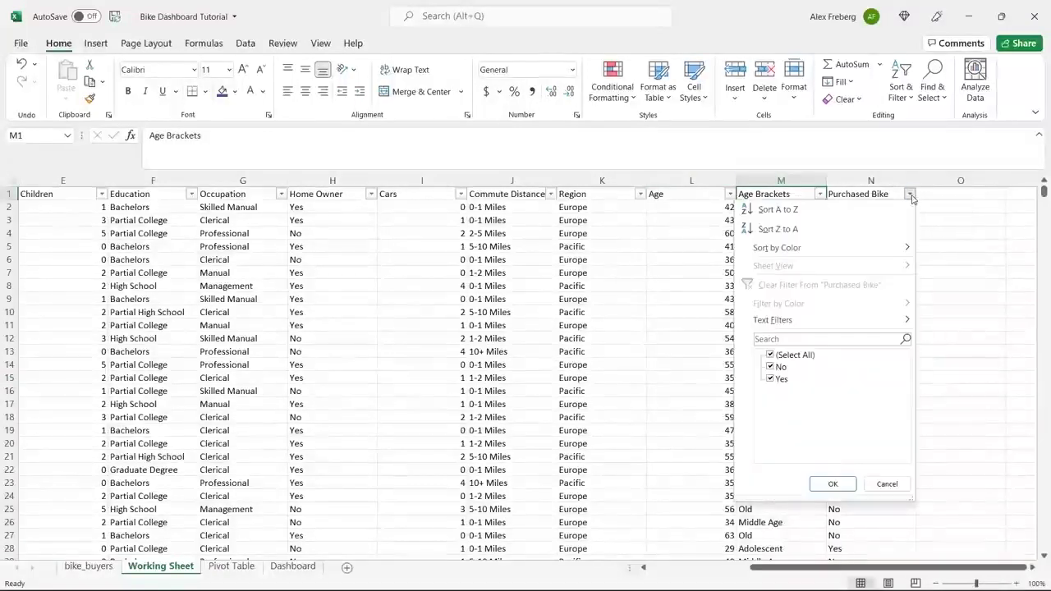
left_click(987, 365)
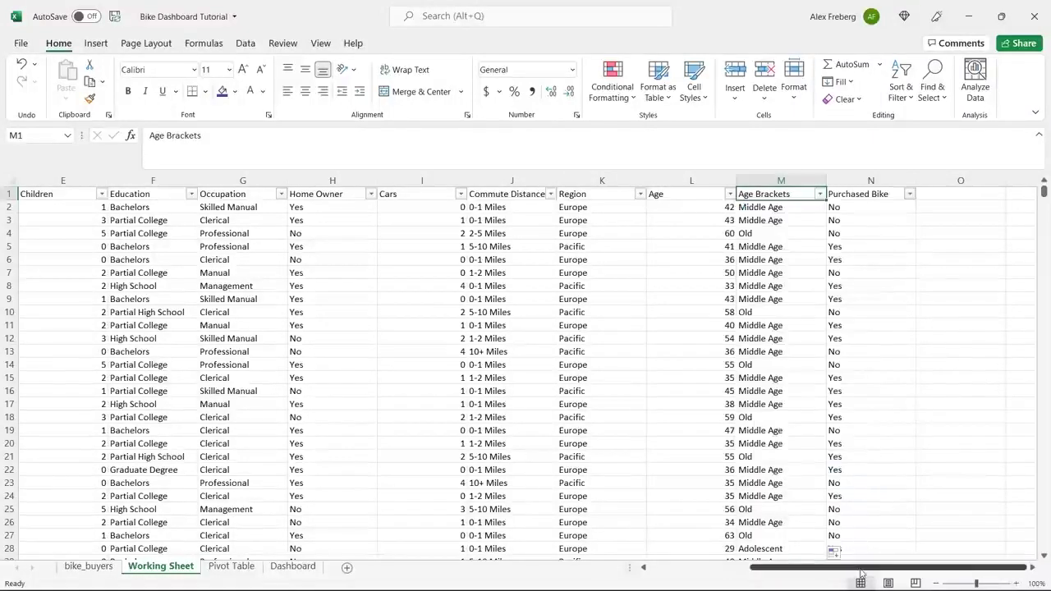
Replace the garbled header text in B1 with Marital Status
left_click_drag(861, 573, 749, 575)
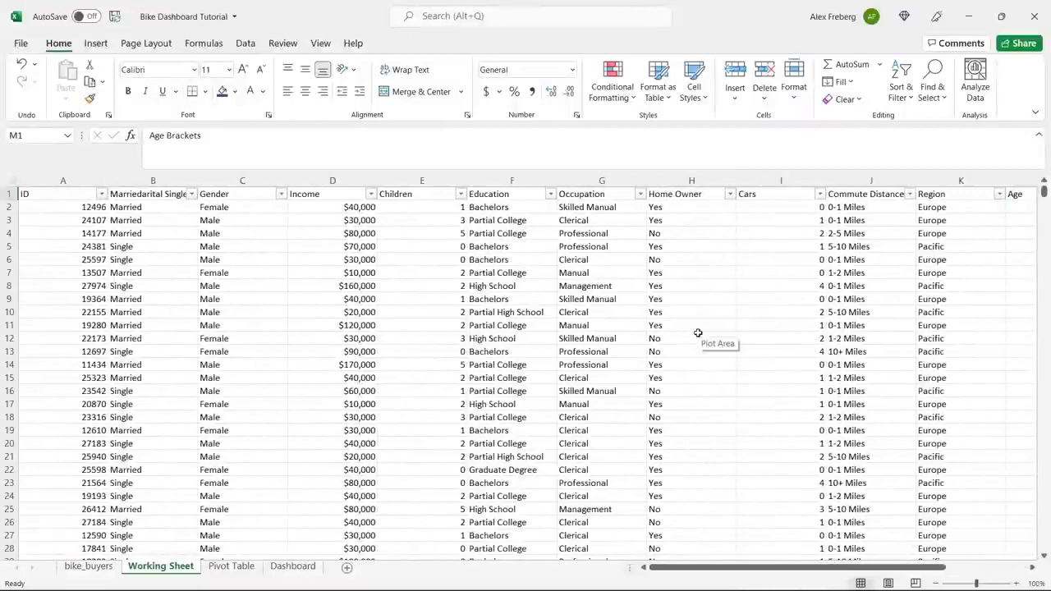
left_click(164, 195)
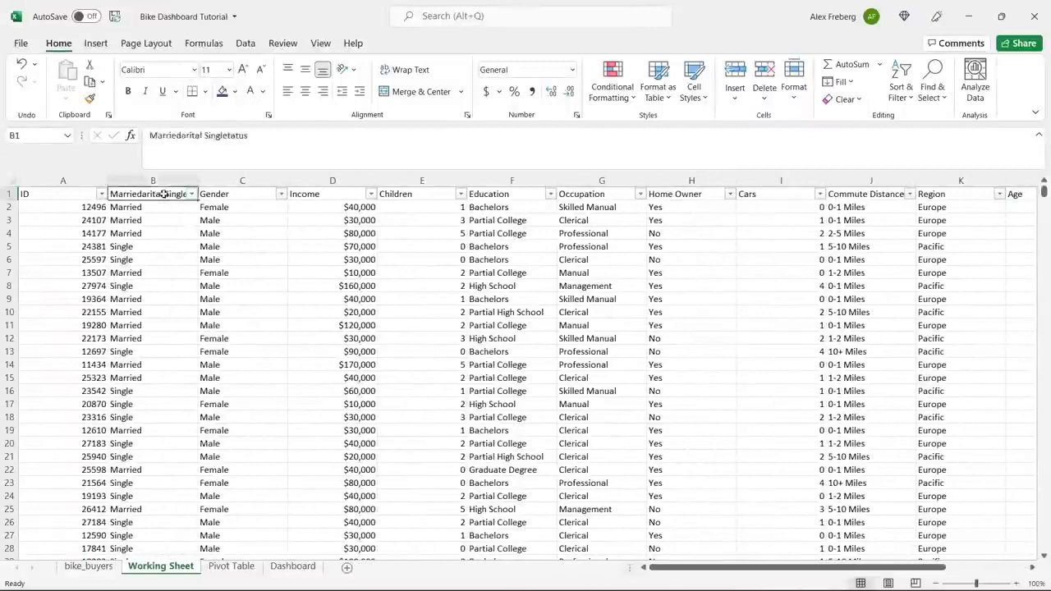
left_click(267, 137)
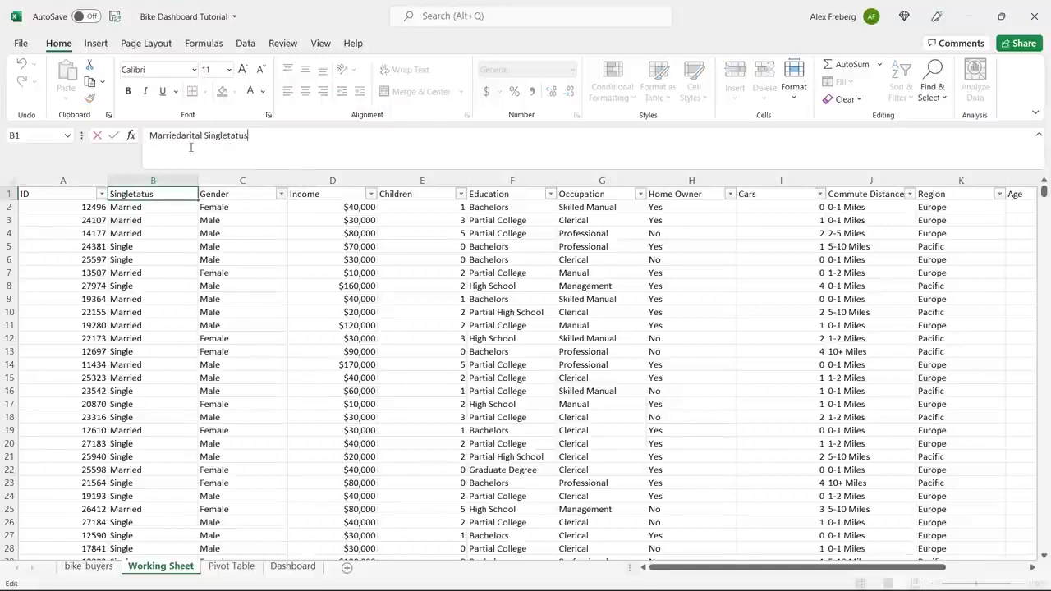
double_click(156, 136)
left_click(218, 137)
double_click(218, 136)
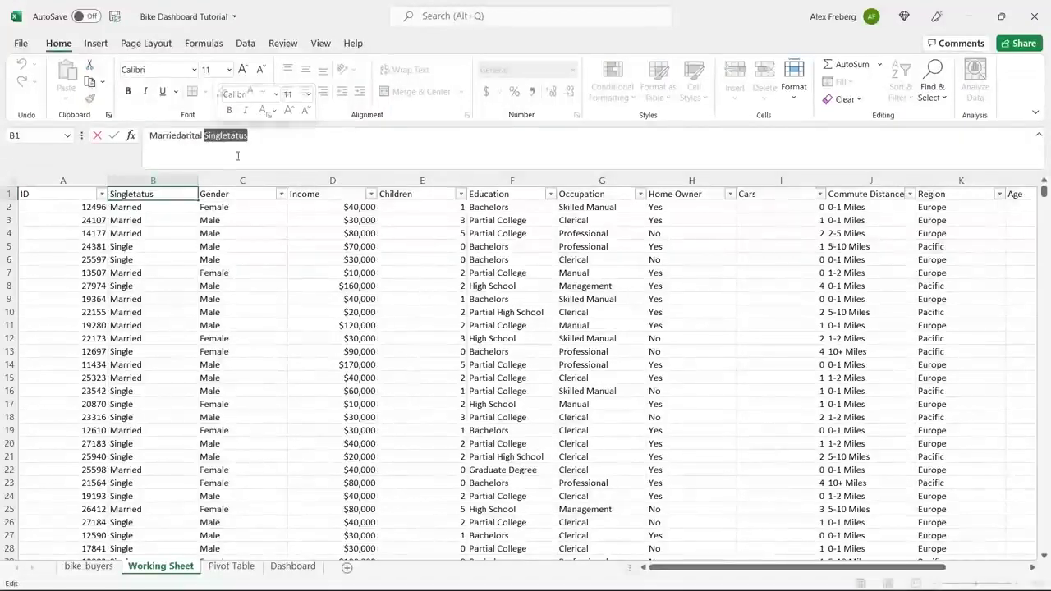
left_click(266, 140)
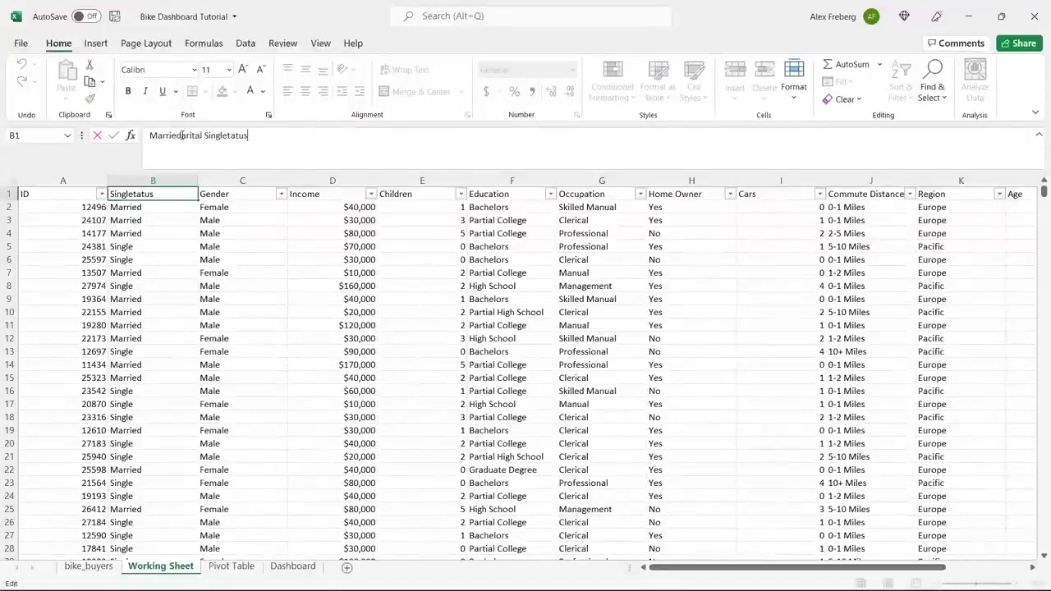
left_click_drag(181, 136, 130, 141)
left_click_drag(211, 137, 83, 130)
type("Ma")
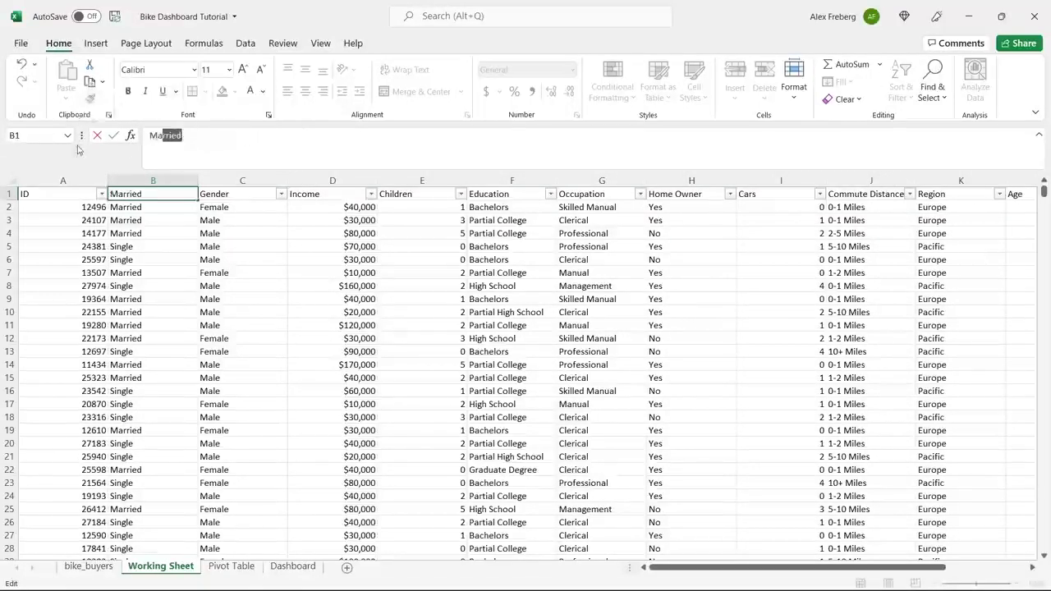
type("rital Status")
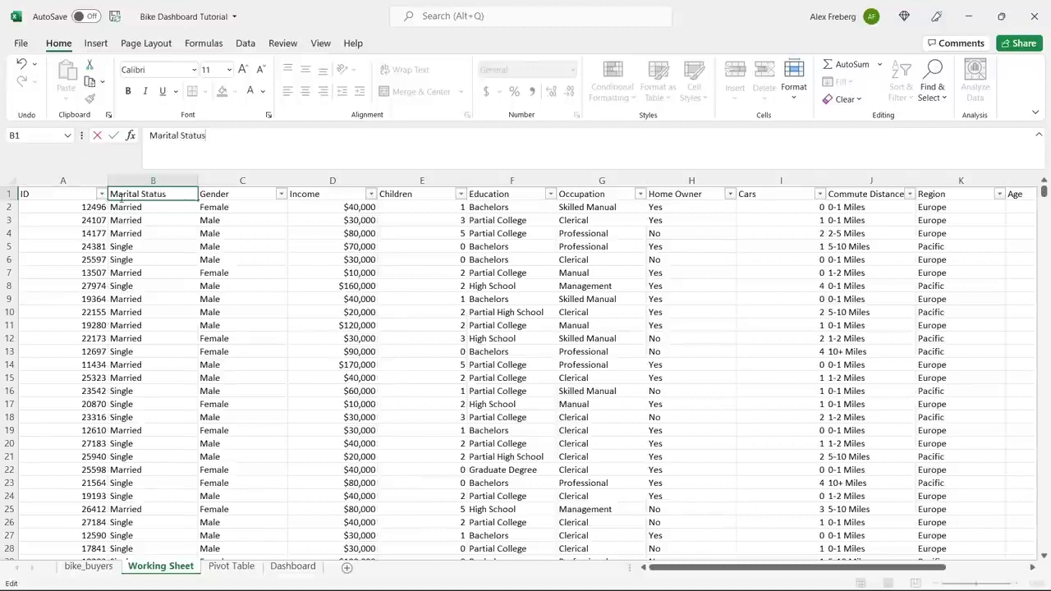
left_click(165, 222)
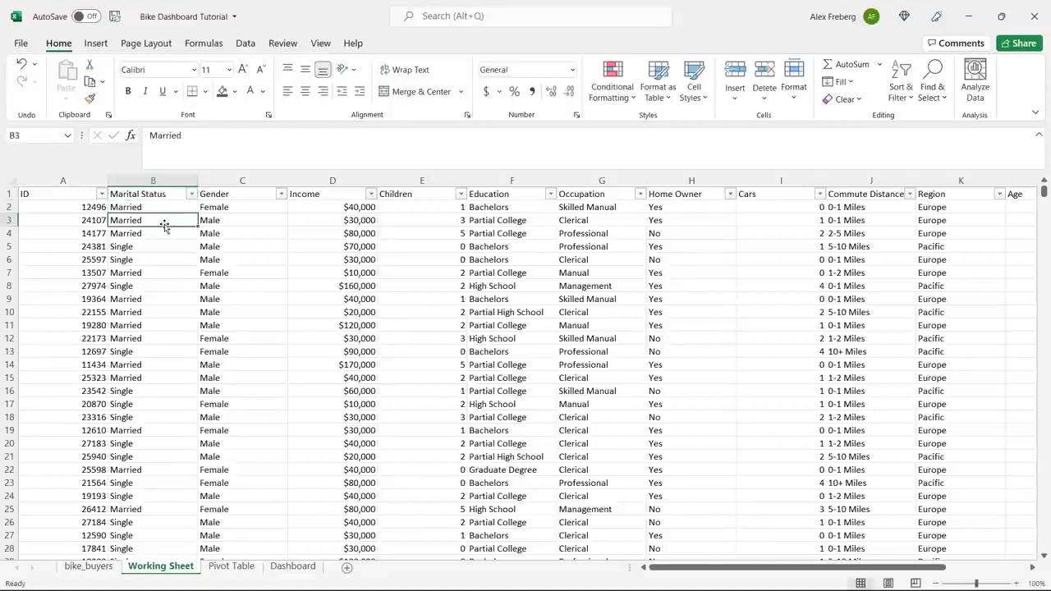
left_click(373, 272)
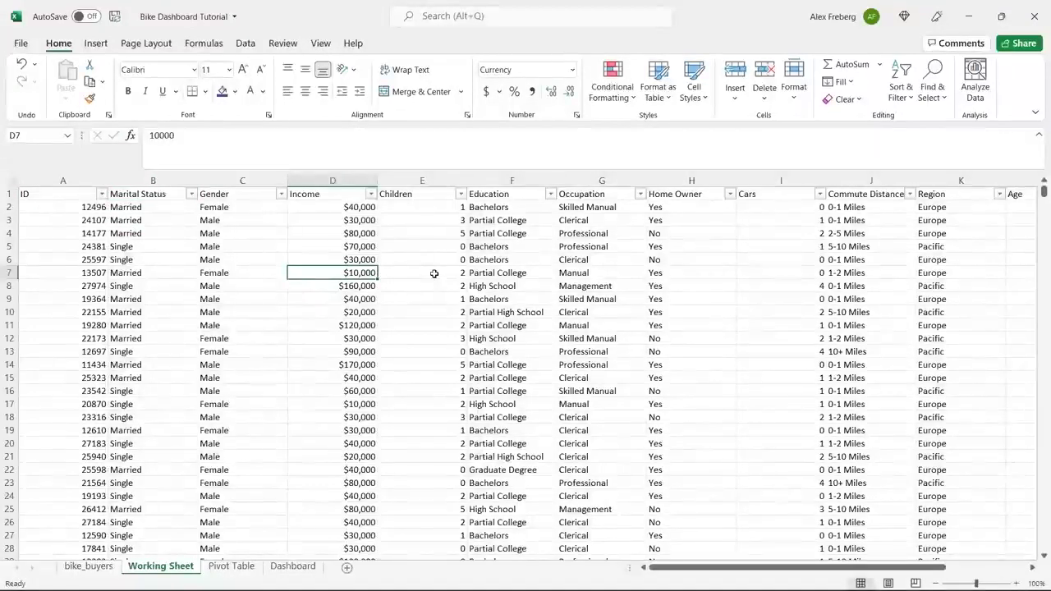
Compare the cleaned Working Sheet with the original data on the bike_buyers sheet
left_click(435, 273)
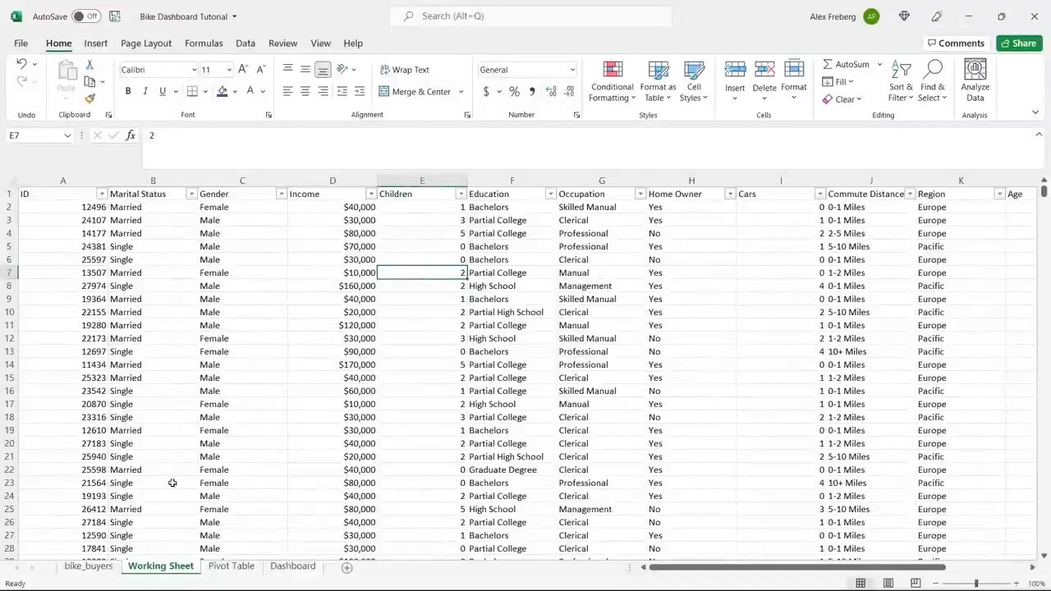
left_click(88, 566)
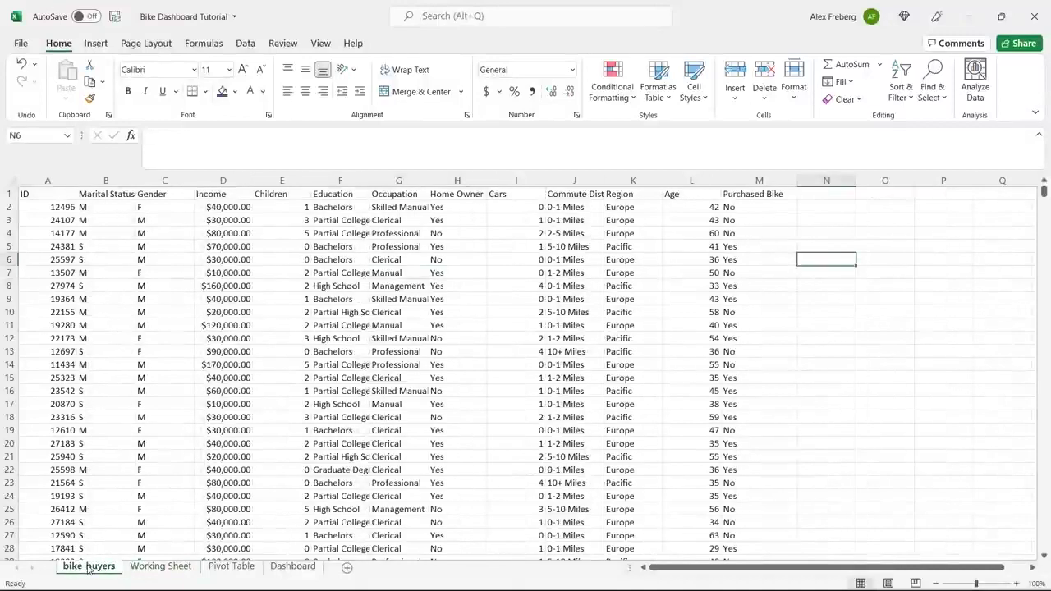
left_click(156, 567)
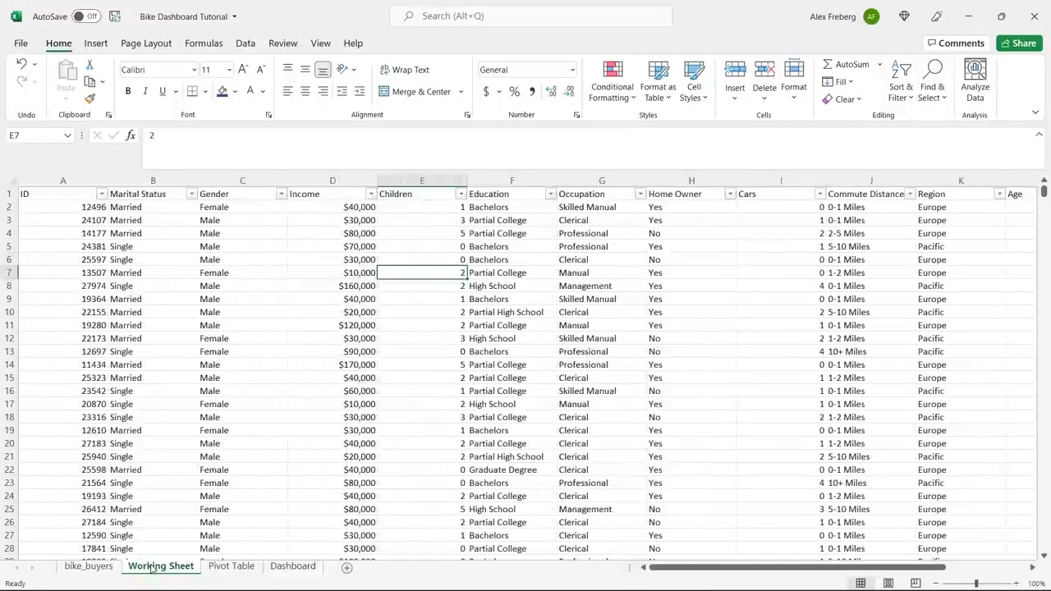
Clear the placeholder text "Pivot" from cell A1 on the Pivot Table sheet
left_click(233, 566)
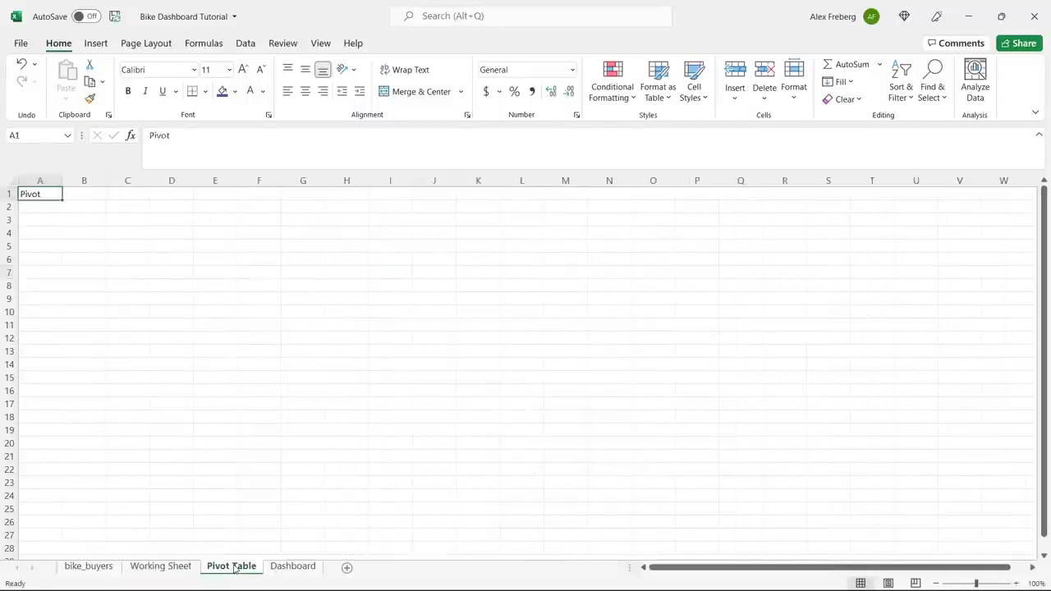
left_click(51, 186)
left_click(45, 193)
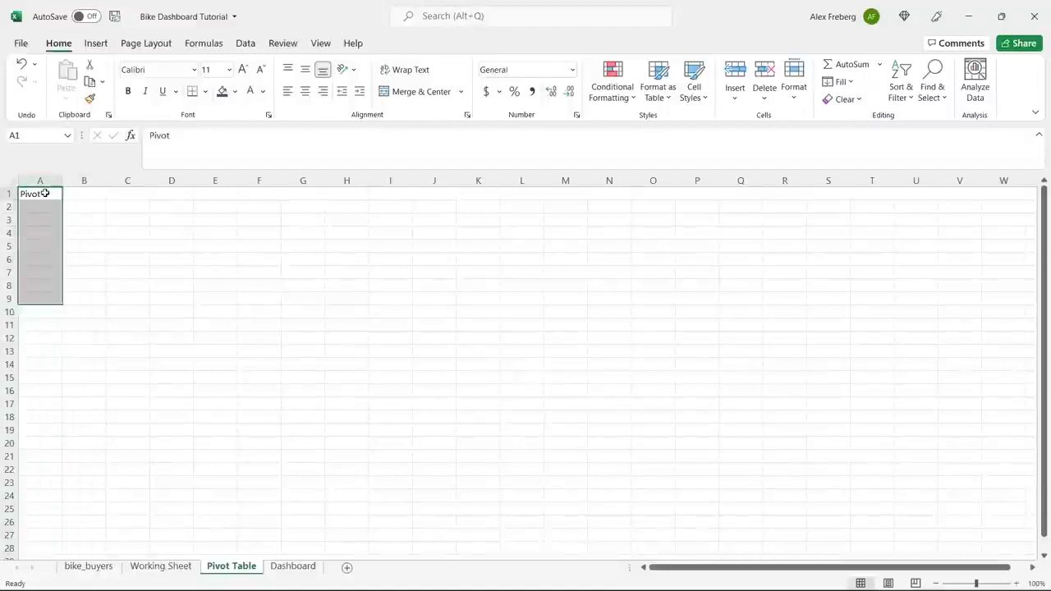
key("Delete")
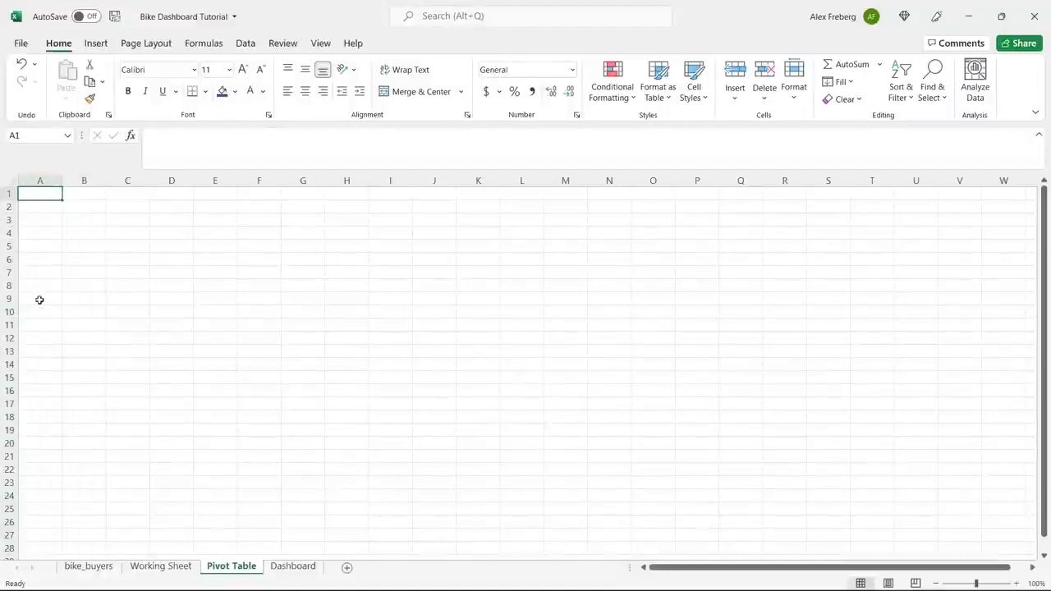
Insert a PivotTable at A3 on the Pivot Table sheet, using 'Working Sheet'!$A$1:$N$1001 as its source range
left_click(47, 220)
left_click(95, 42)
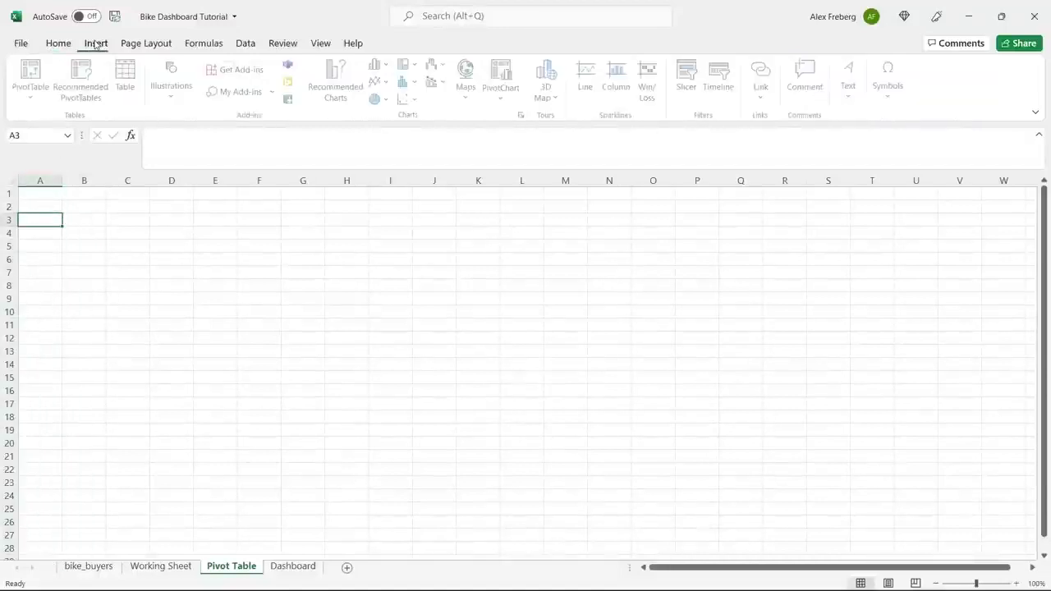
left_click(39, 73)
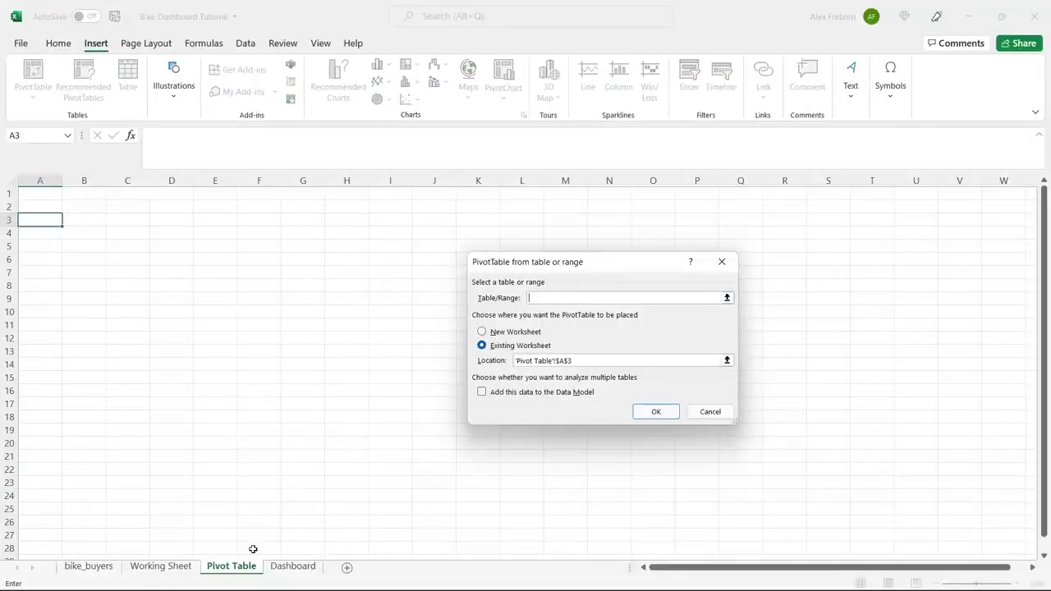
left_click(170, 567)
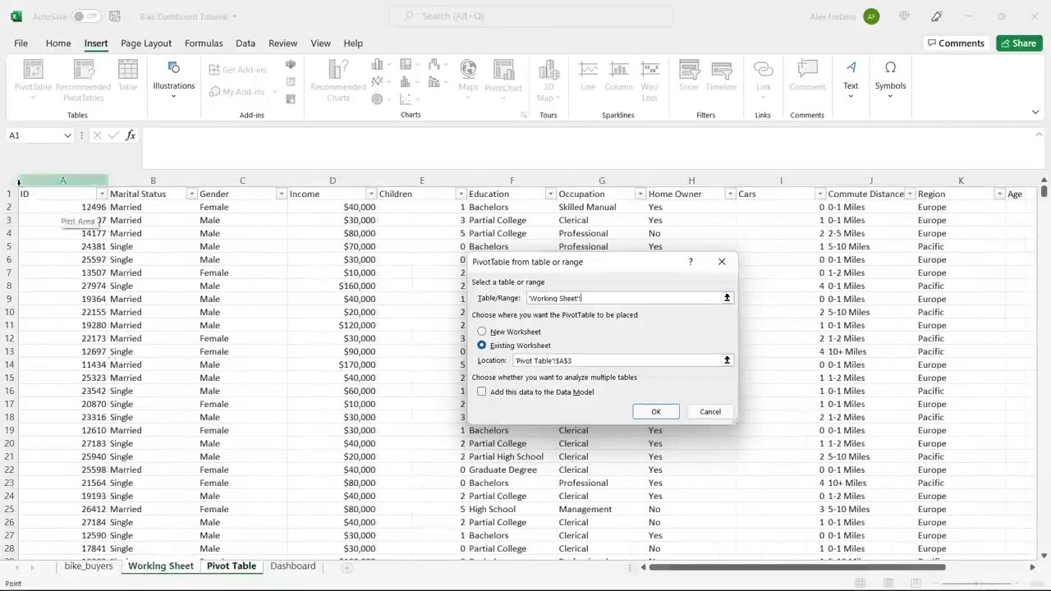
left_click(36, 197)
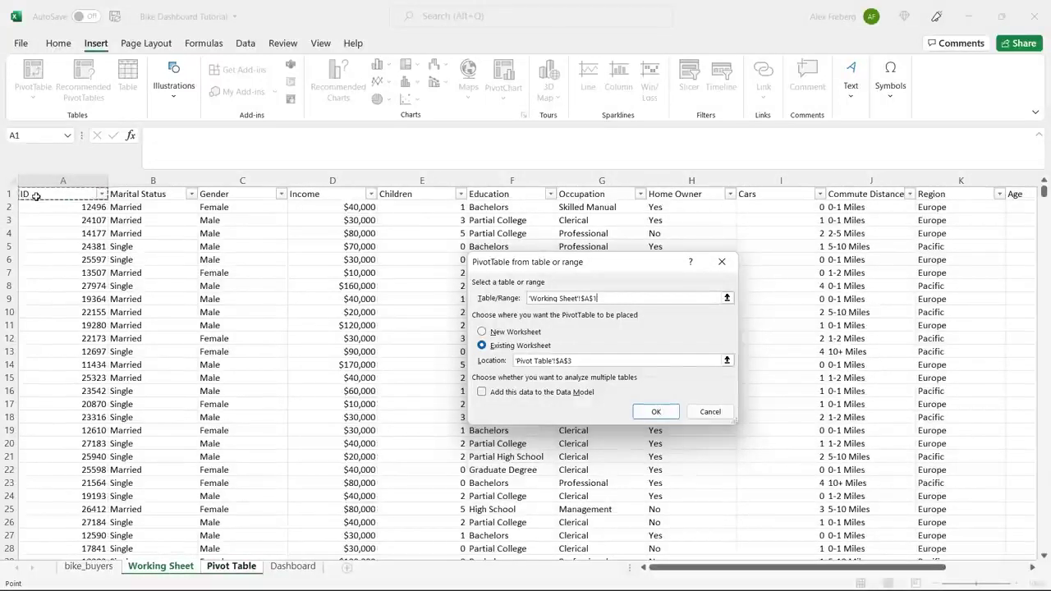
key("ctrl+shift+End")
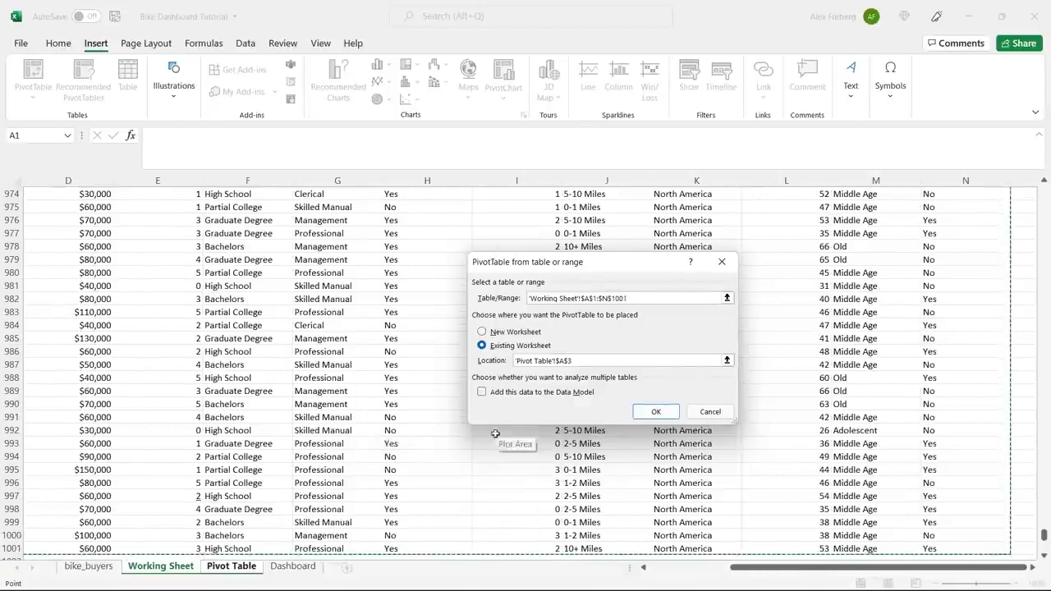
left_click(657, 413)
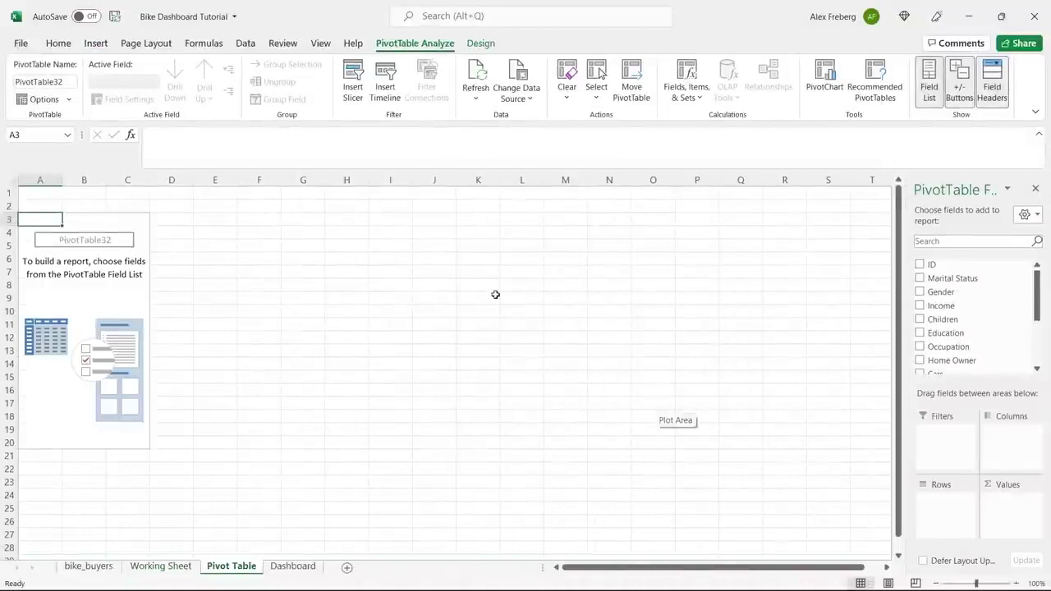
Widen the PivotTable field pane slightly, and add Income as values and Gender as rows
left_click_drag(906, 203, 805, 205)
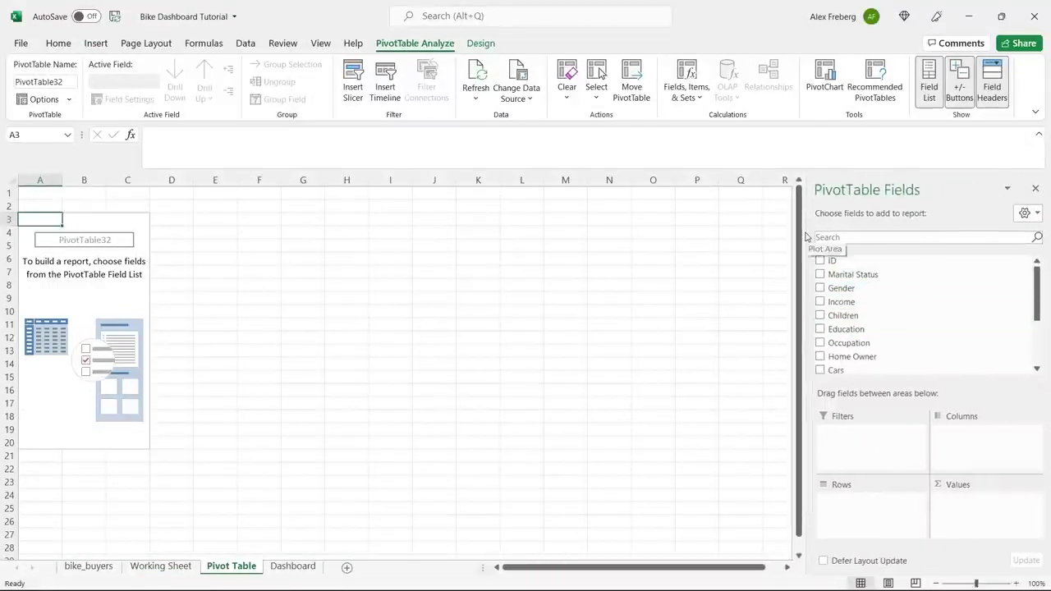
left_click_drag(802, 234, 884, 222)
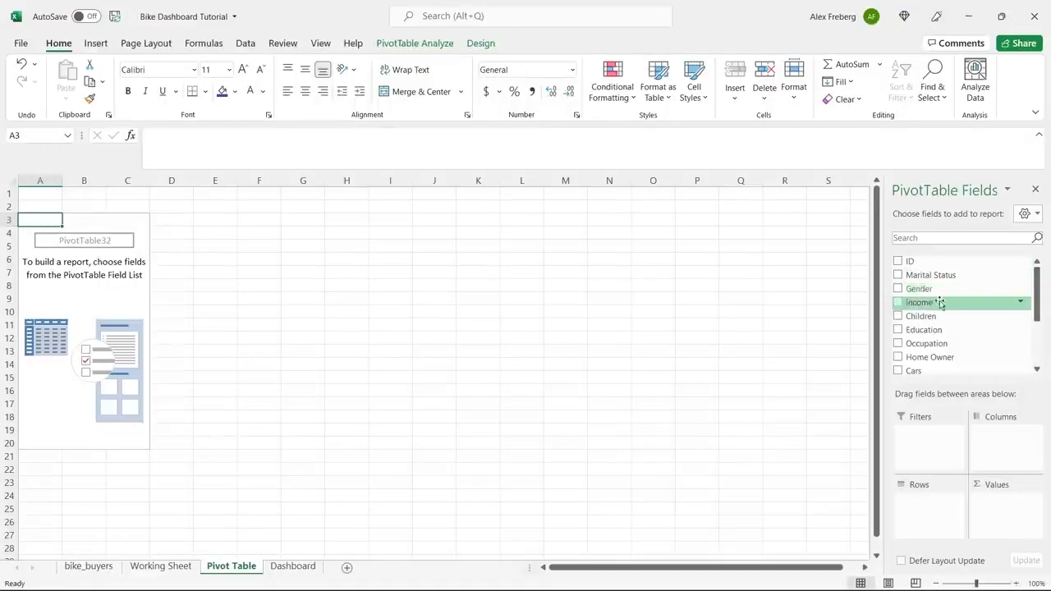
left_click_drag(945, 302, 999, 502)
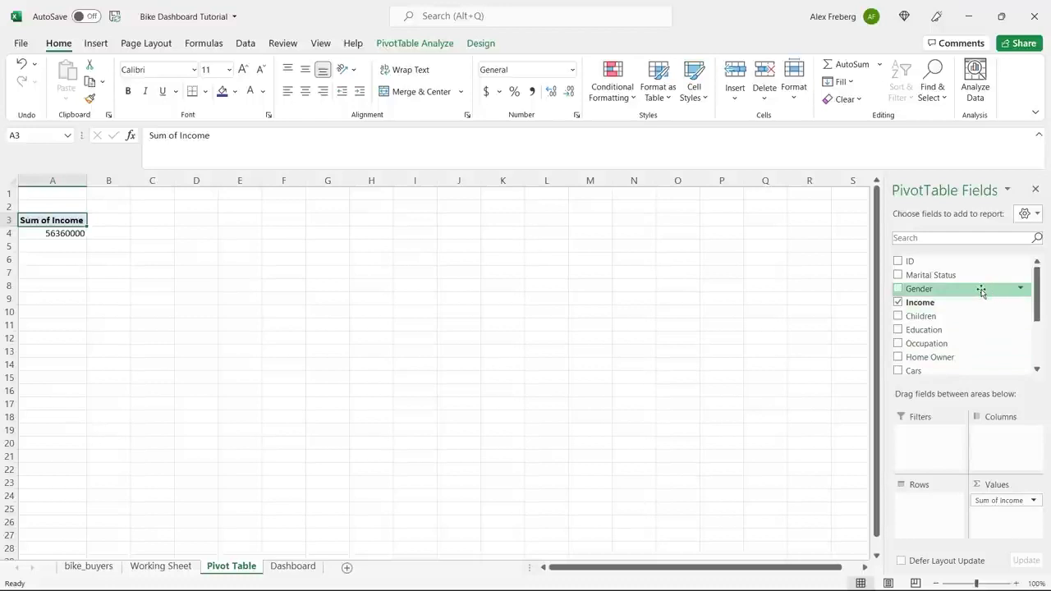
left_click_drag(981, 294, 929, 505)
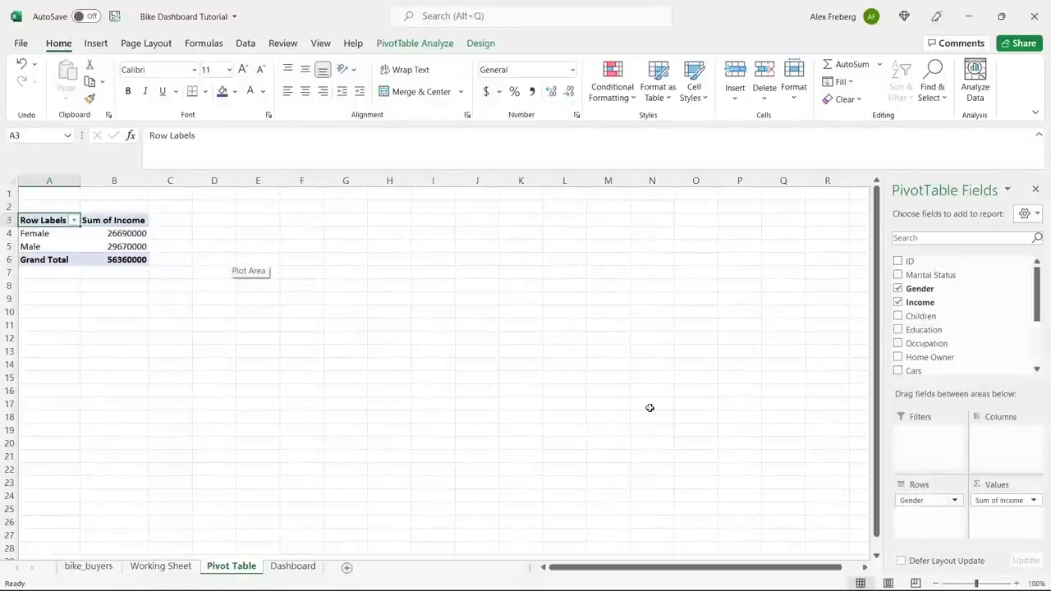
Summarize the Income values by Average and add Purchased Bike as the PivotTable's columns
left_click(1034, 500)
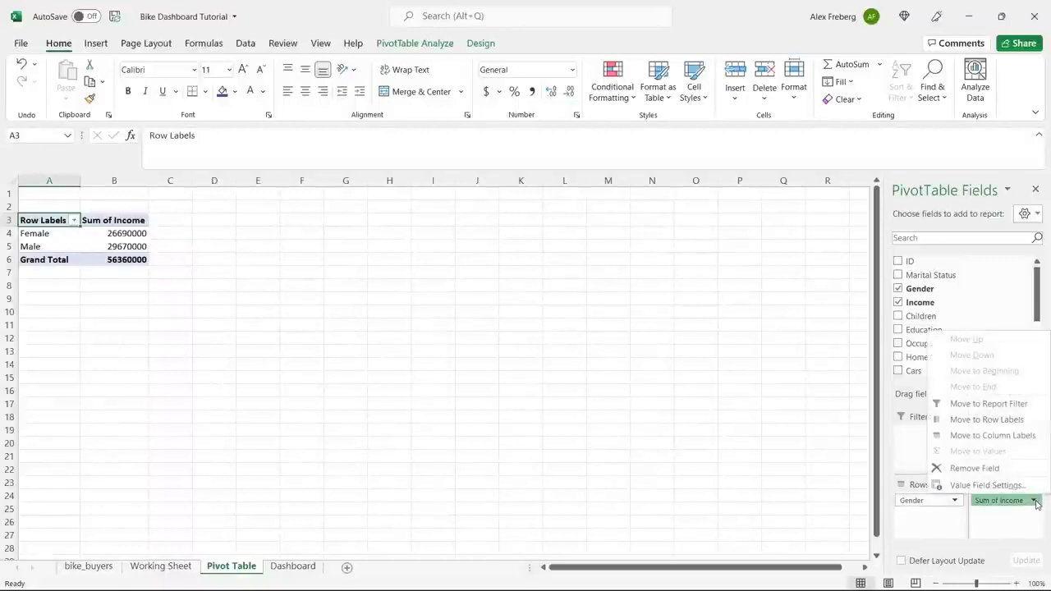
left_click(1013, 485)
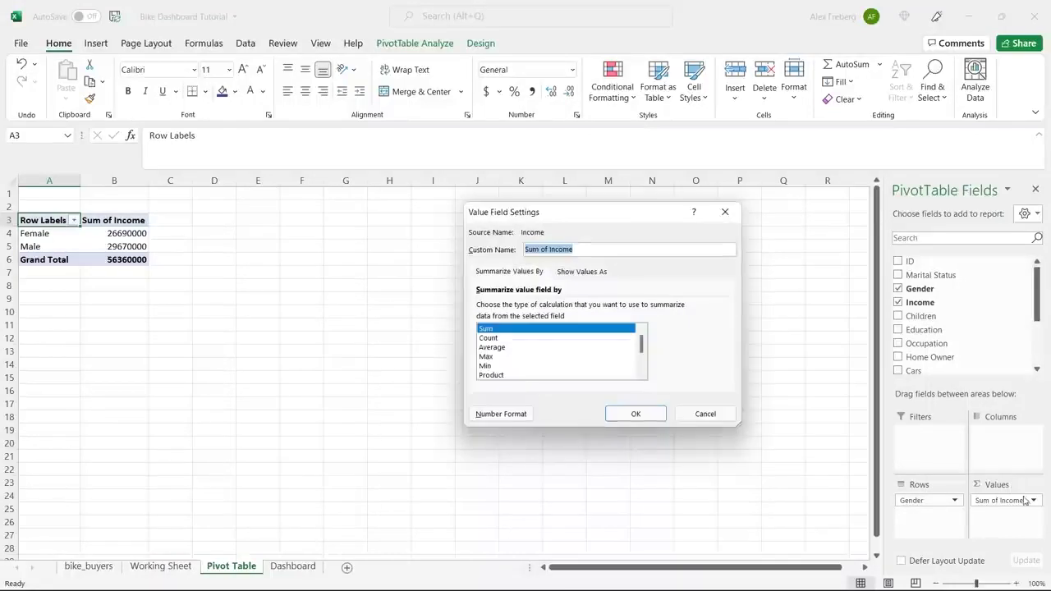
left_click(725, 212)
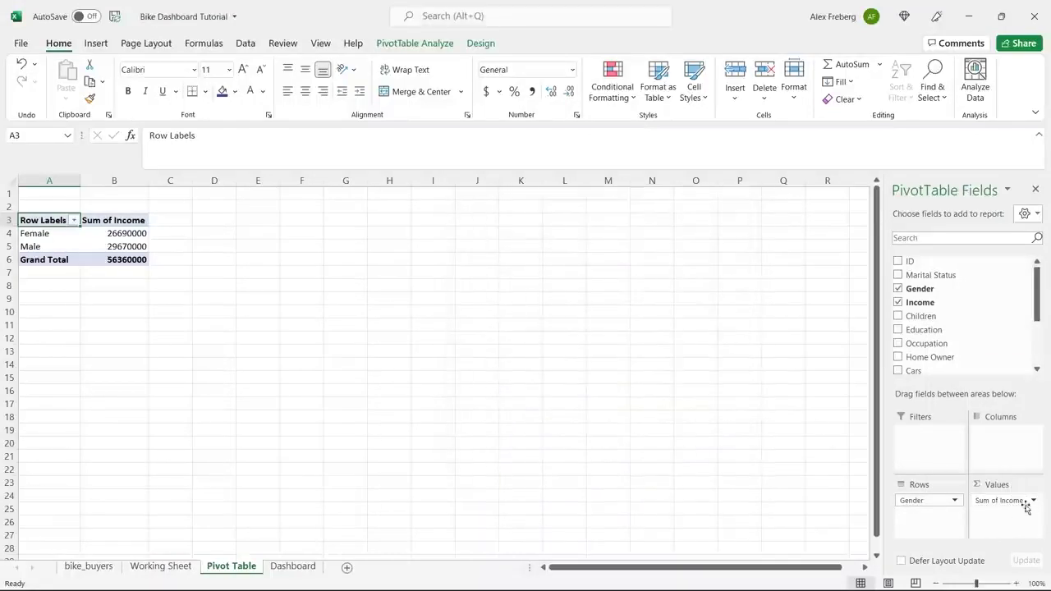
left_click(1034, 501)
left_click(1013, 485)
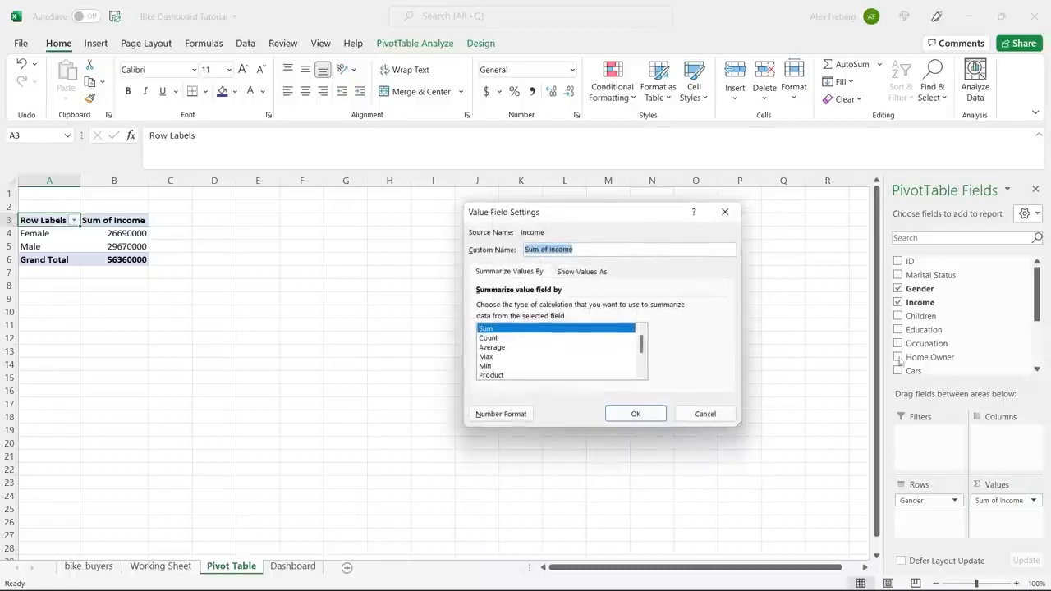
left_click(570, 347)
left_click(635, 414)
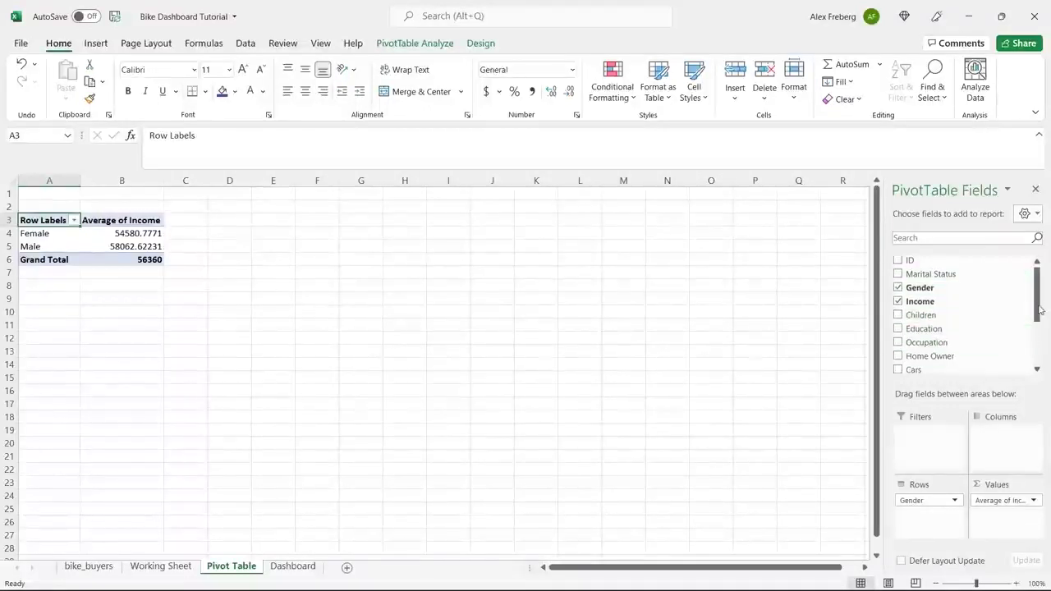
scroll(945, 352, "down", 3)
left_click_drag(945, 348, 1006, 444)
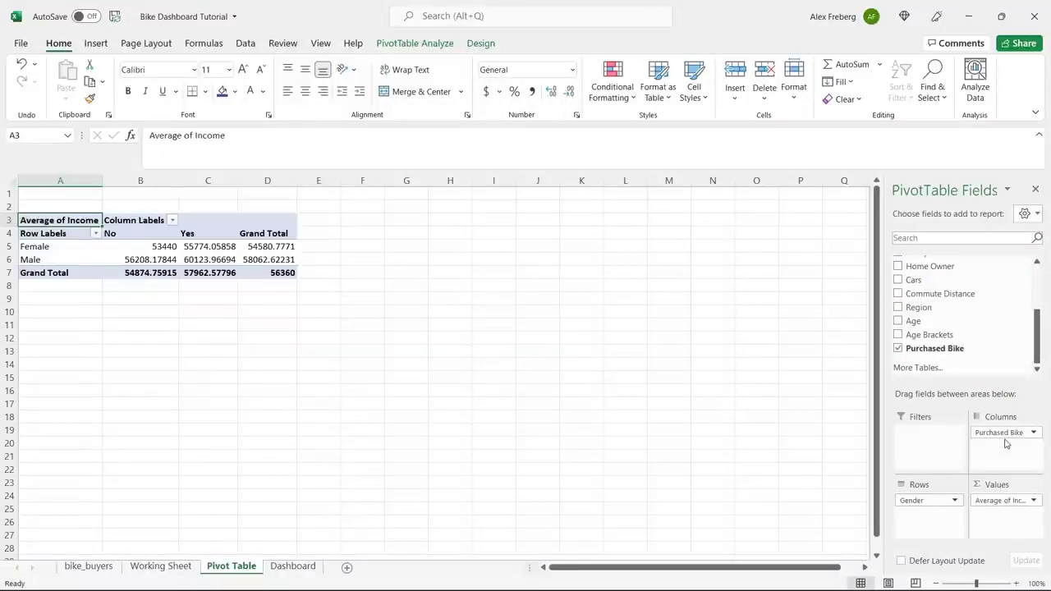
Examine the average incomes of females and males in the No and Yes columns of the PivotTable
left_click(107, 233)
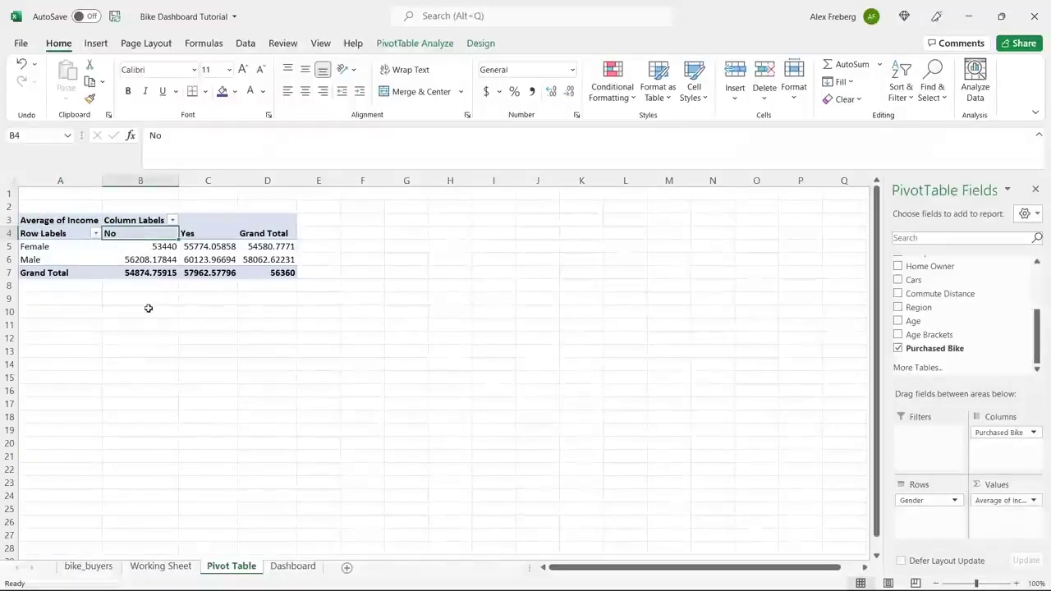
left_click(136, 249)
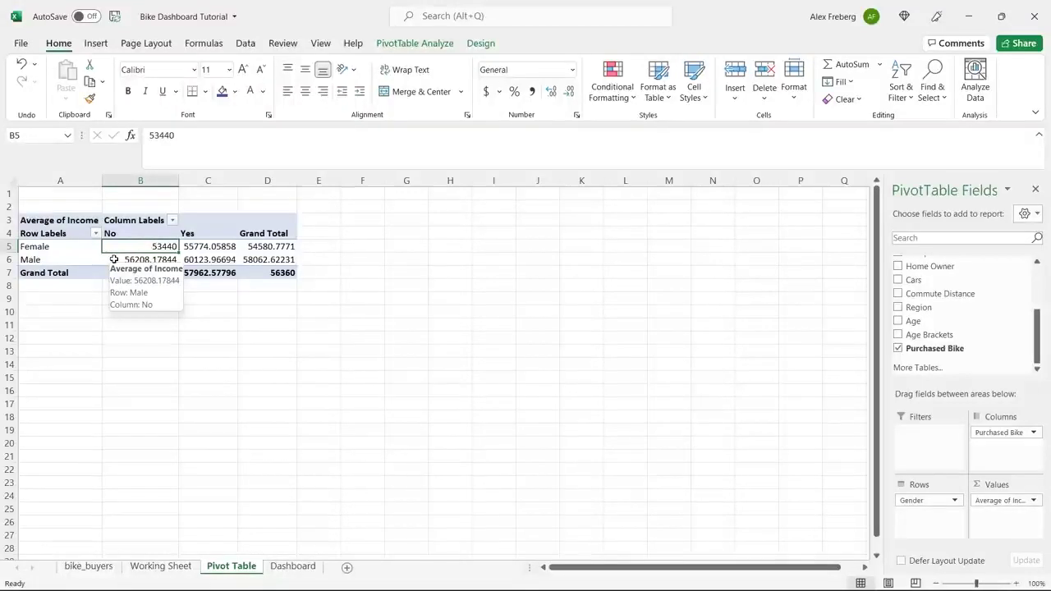
left_click(115, 259)
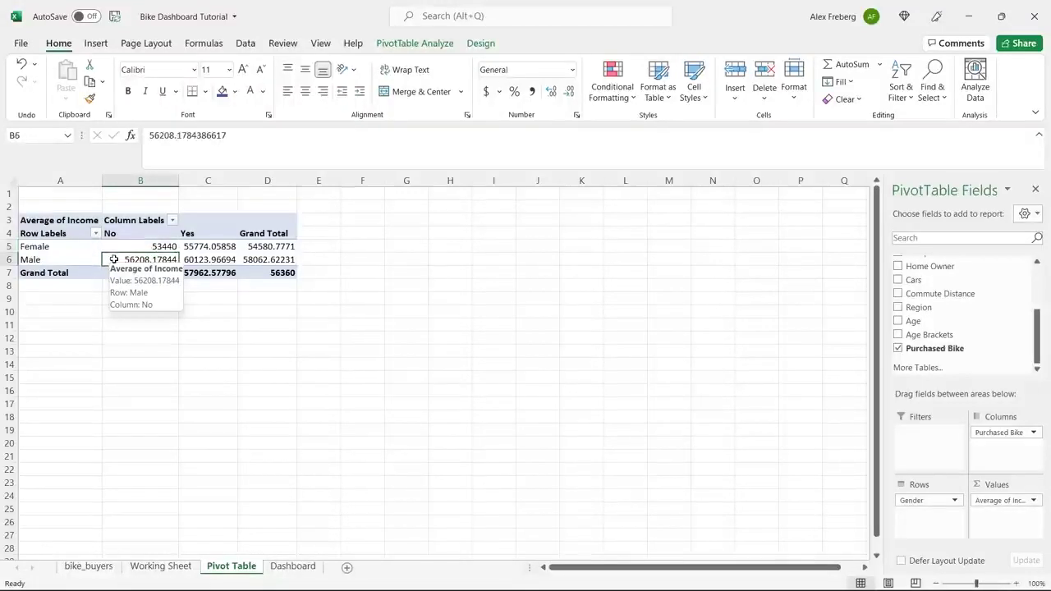
left_click(213, 233)
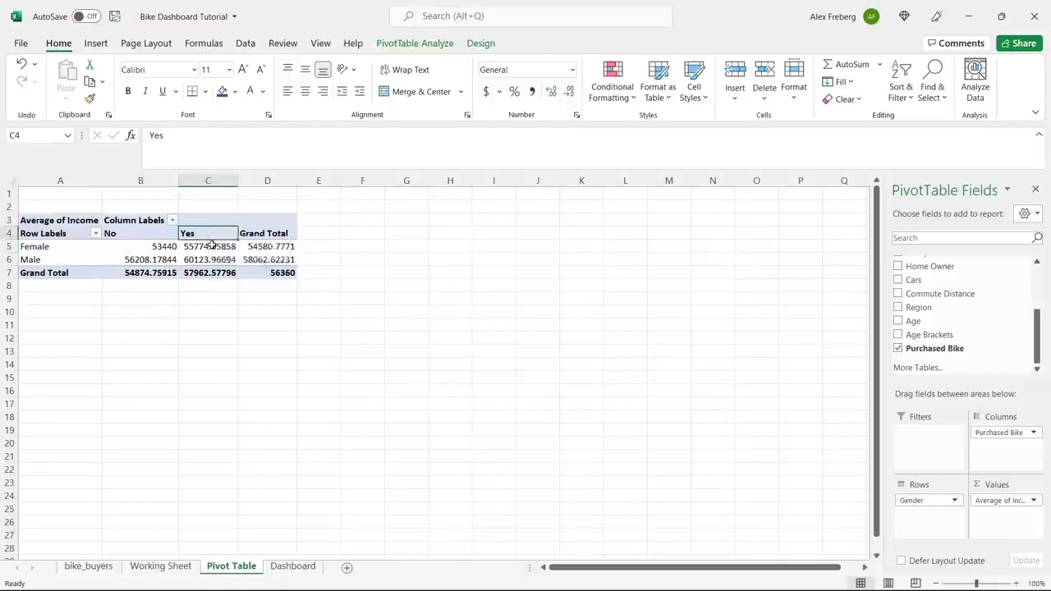
left_click(211, 246)
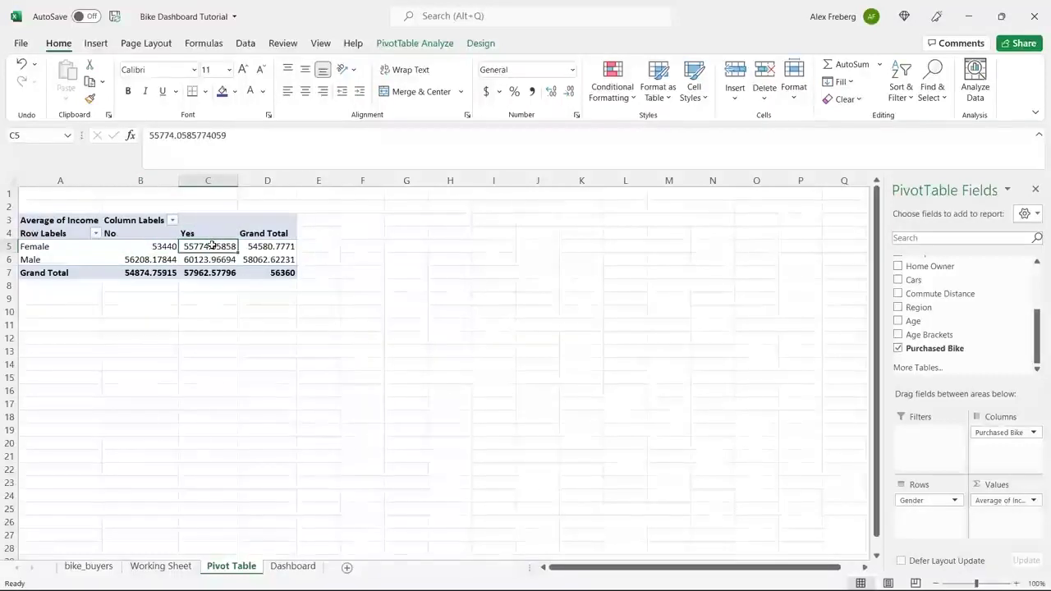
left_click(211, 262)
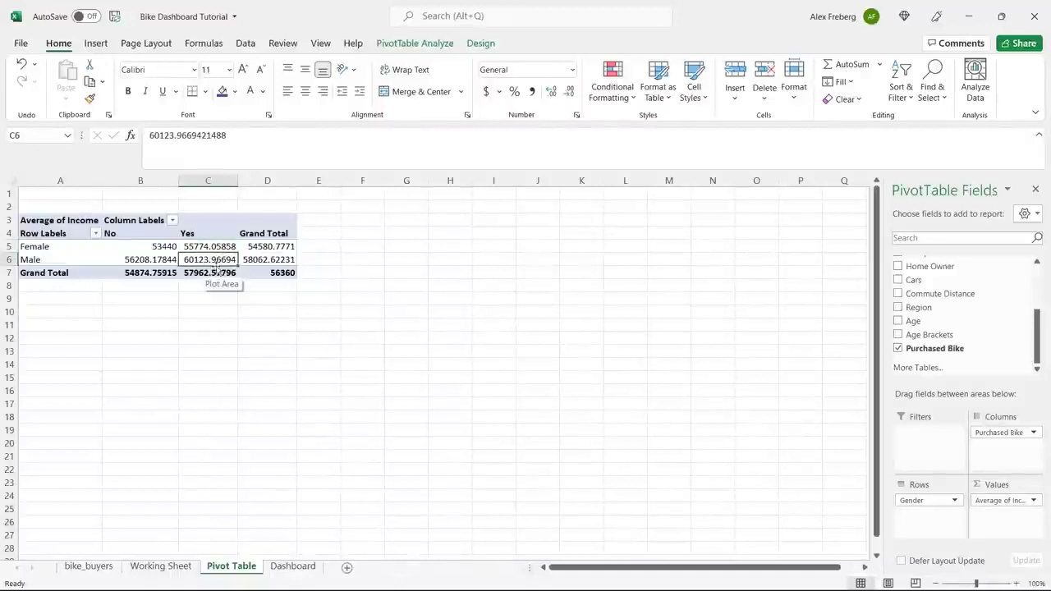
left_click(156, 246)
mouse_move(174, 247)
left_mouse_down()
mouse_move(188, 248)
mouse_move(161, 260)
mouse_move(189, 254)
left_mouse_up()
left_click(156, 246)
left_click(147, 260)
left_click(168, 248)
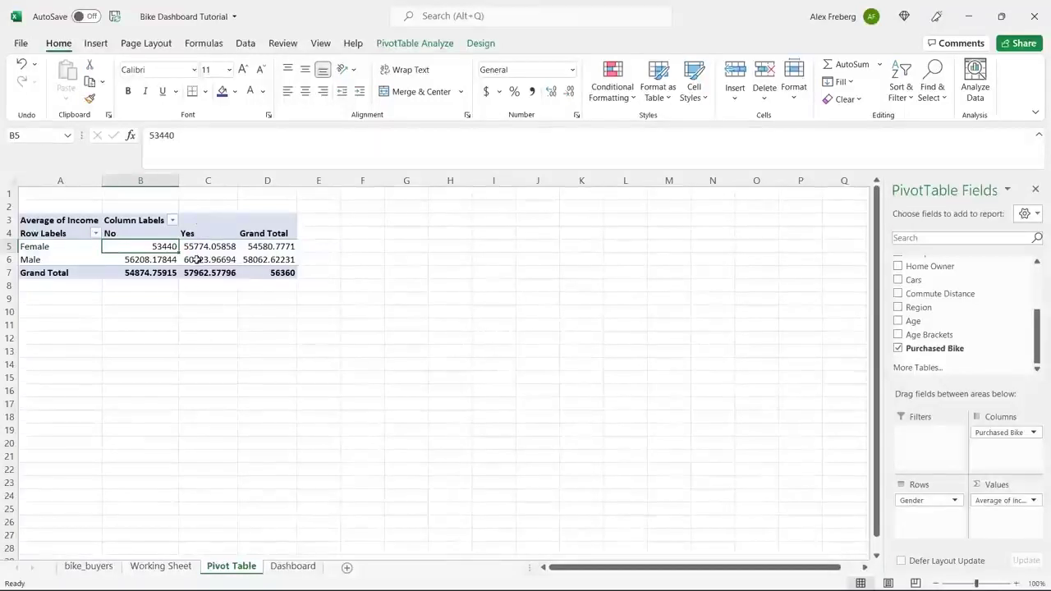
left_click(197, 260)
left_click(197, 310)
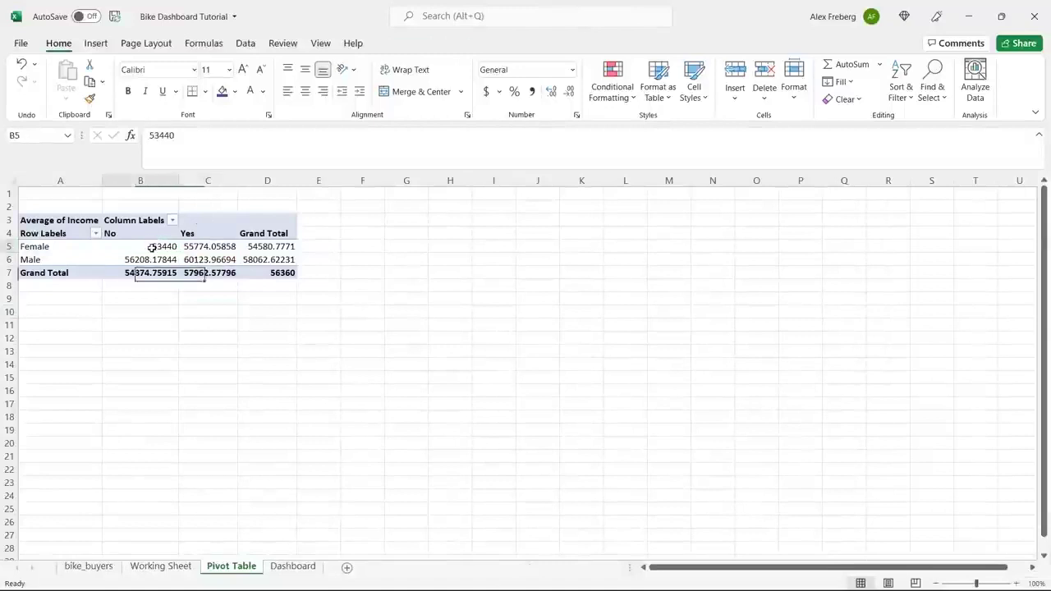
double_click(152, 248)
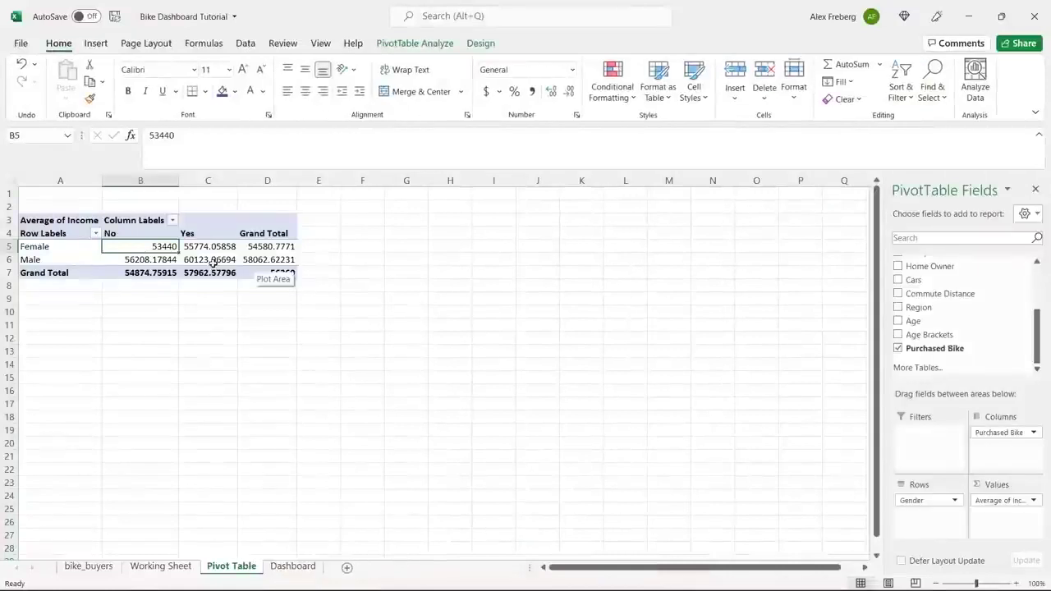
left_click(205, 246)
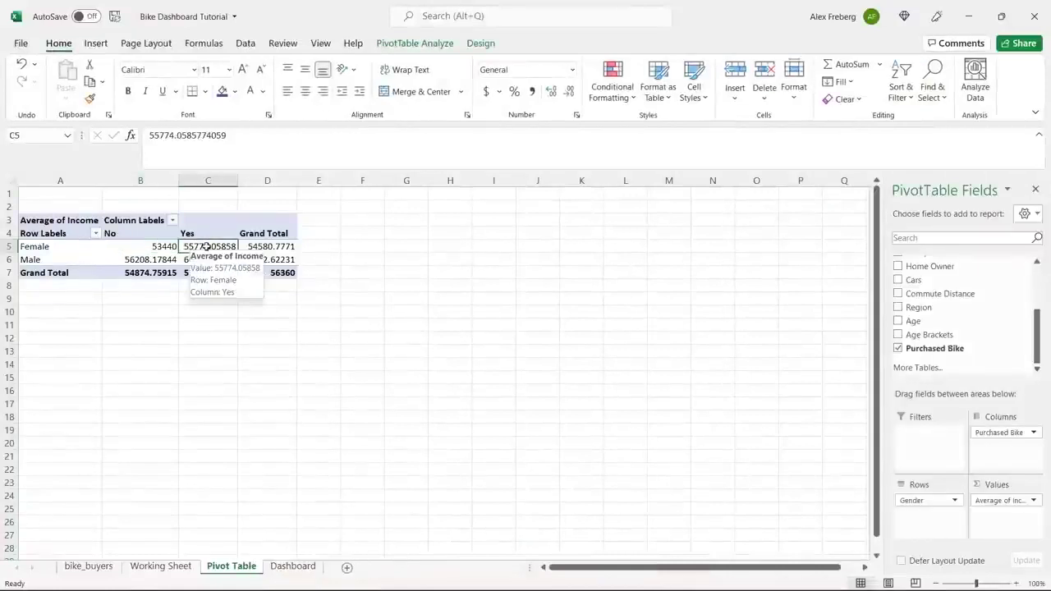
Preview the column chart types for the PivotTable and insert a Clustered Column chart
left_click(95, 45)
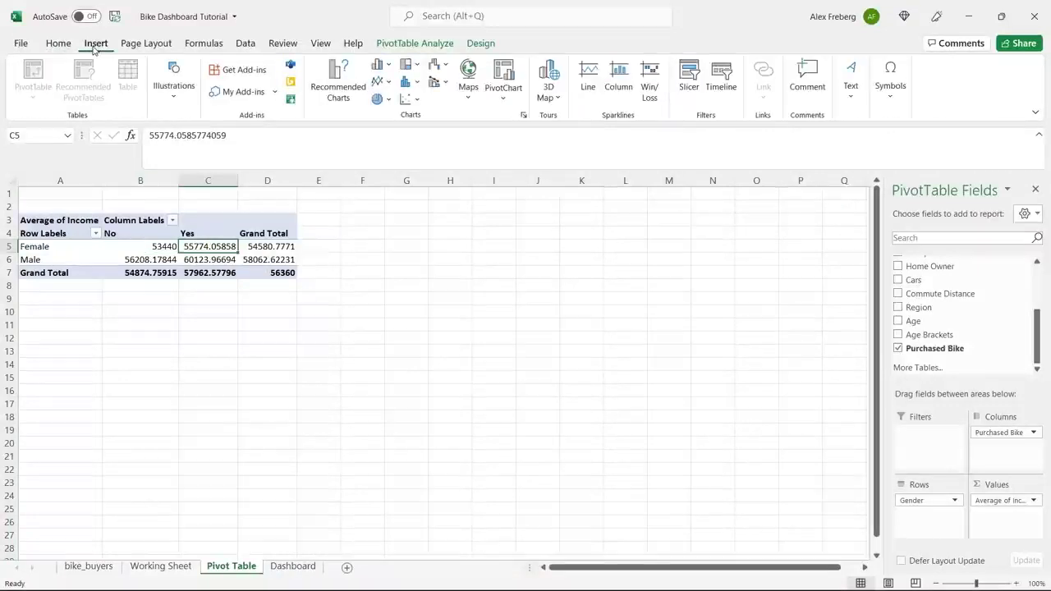
left_click(334, 91)
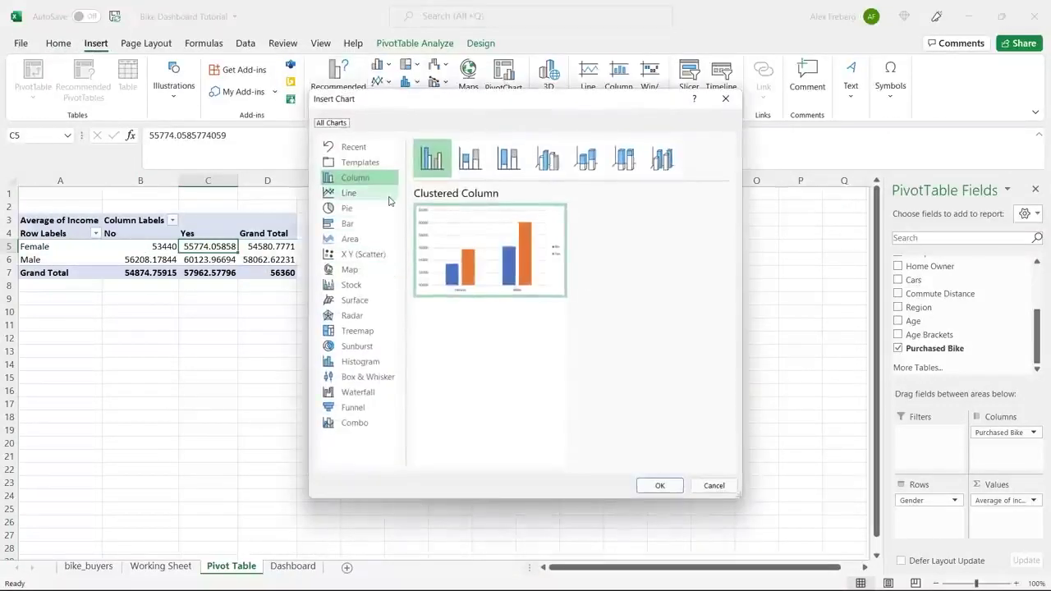
left_click(471, 160)
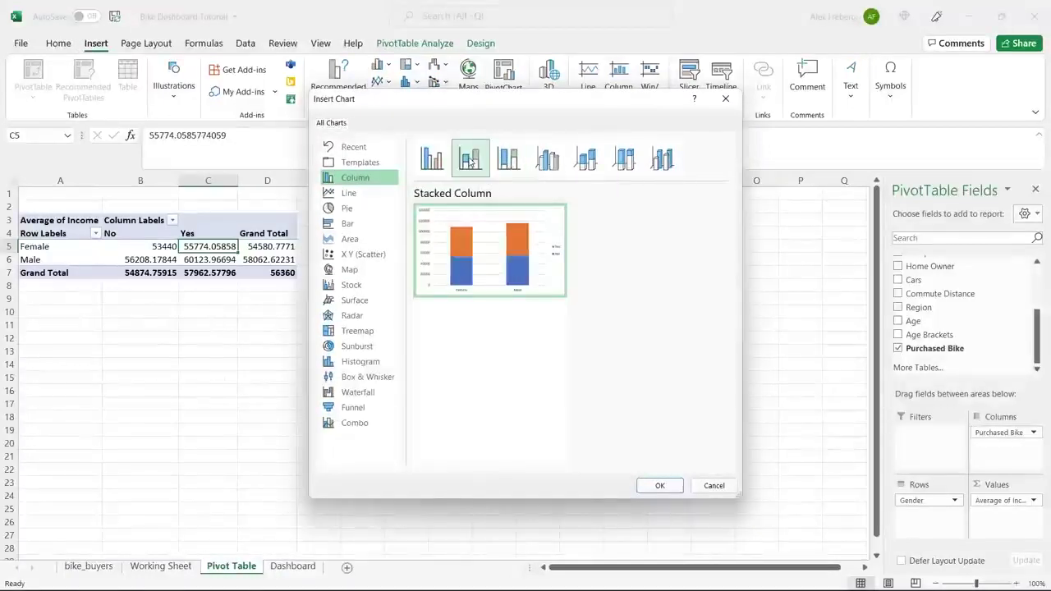
left_click(505, 159)
left_click(548, 159)
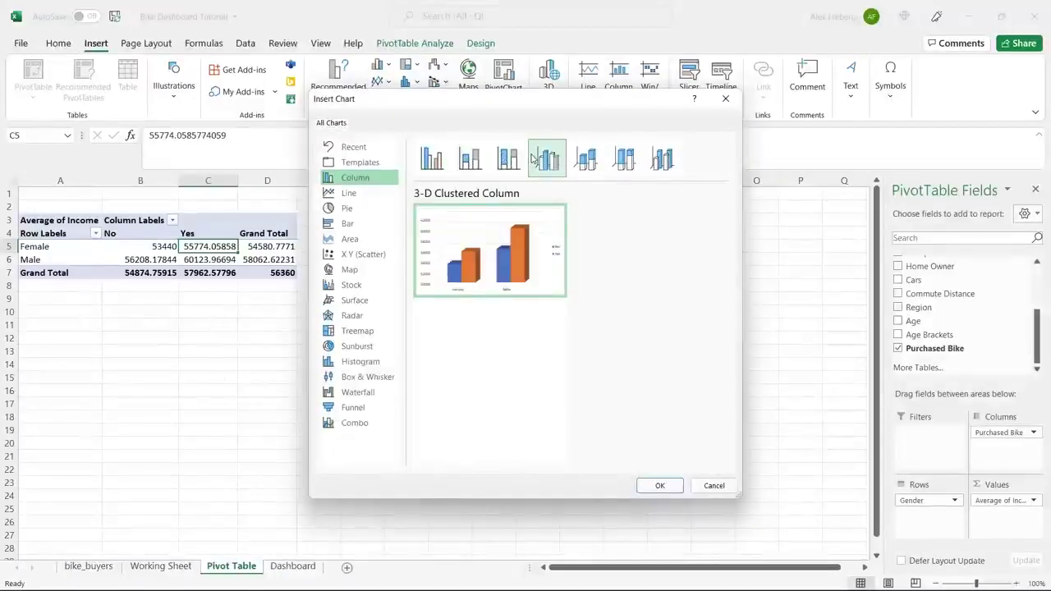
left_click(586, 158)
left_click(626, 159)
left_click(663, 158)
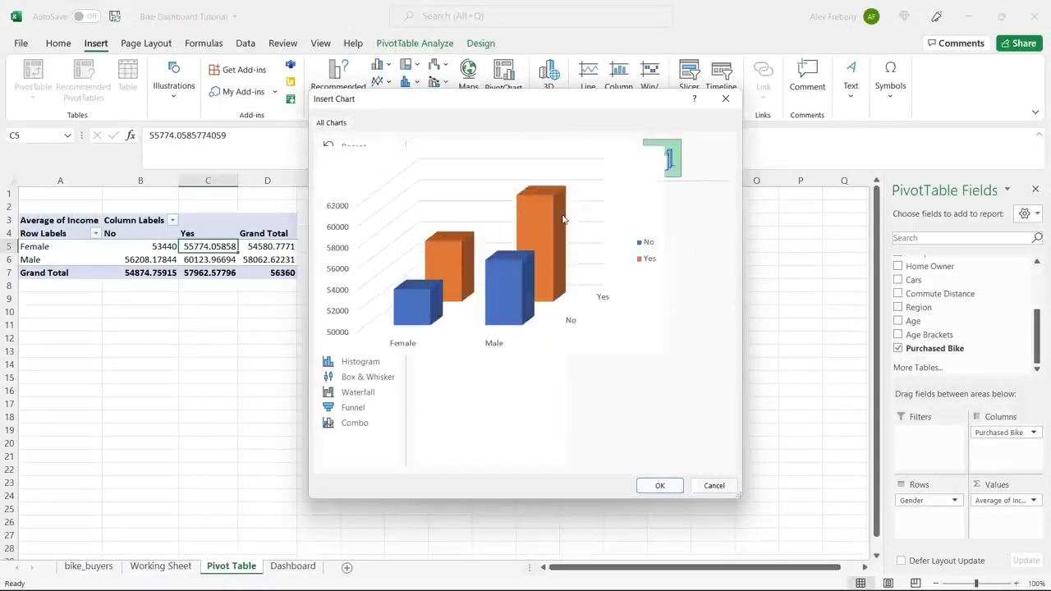
left_click(433, 159)
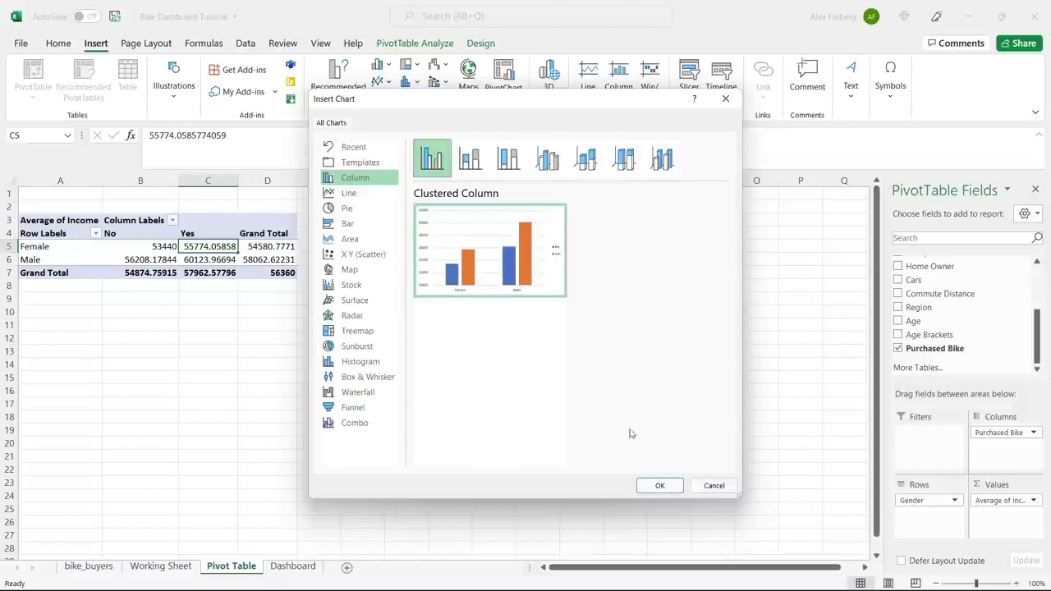
left_click(661, 486)
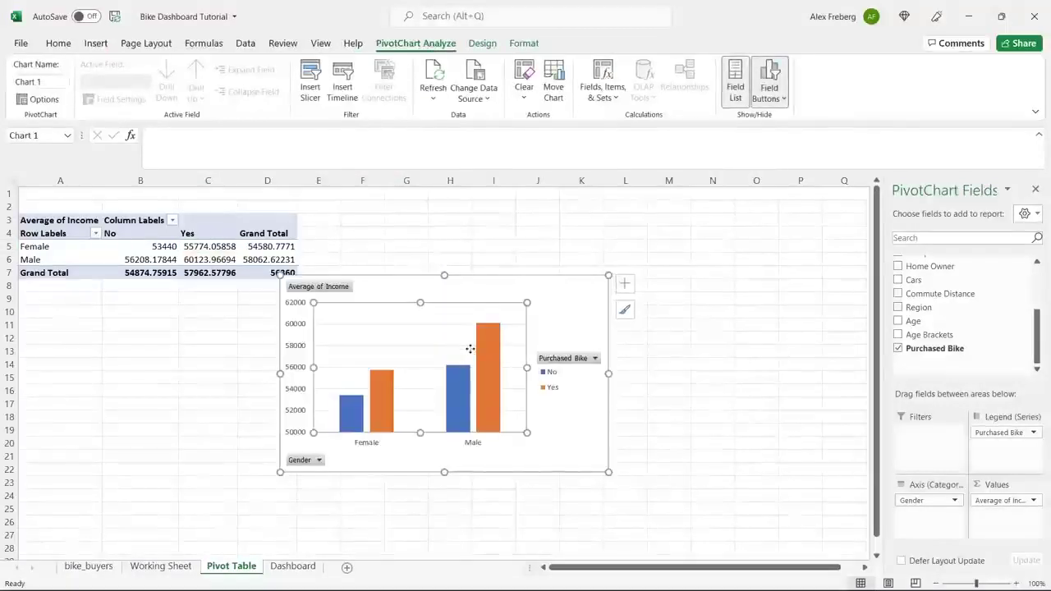
Move the chart beside the PivotTable so it spans columns F to M from row 1
left_click(493, 306)
left_click_drag(537, 283, 607, 206)
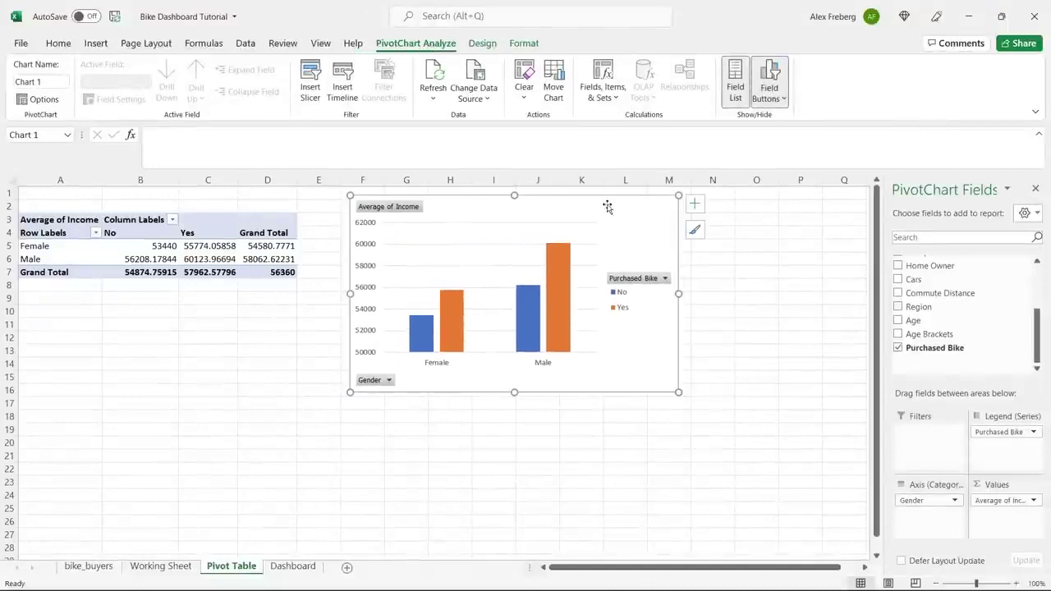
mouse_move(569, 298)
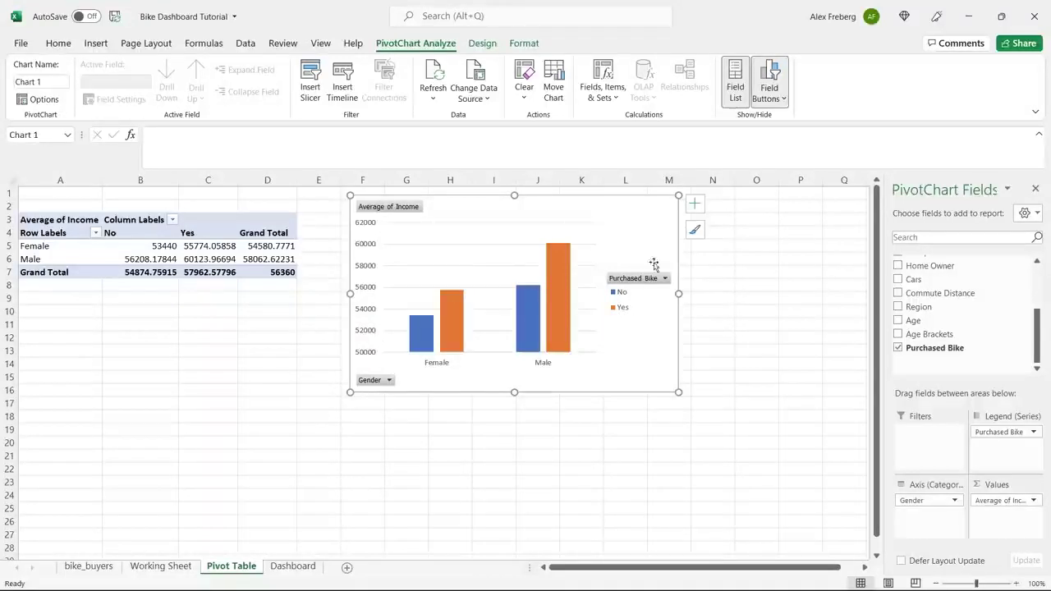
Preview the available styles and color options for the income chart
left_click(695, 233)
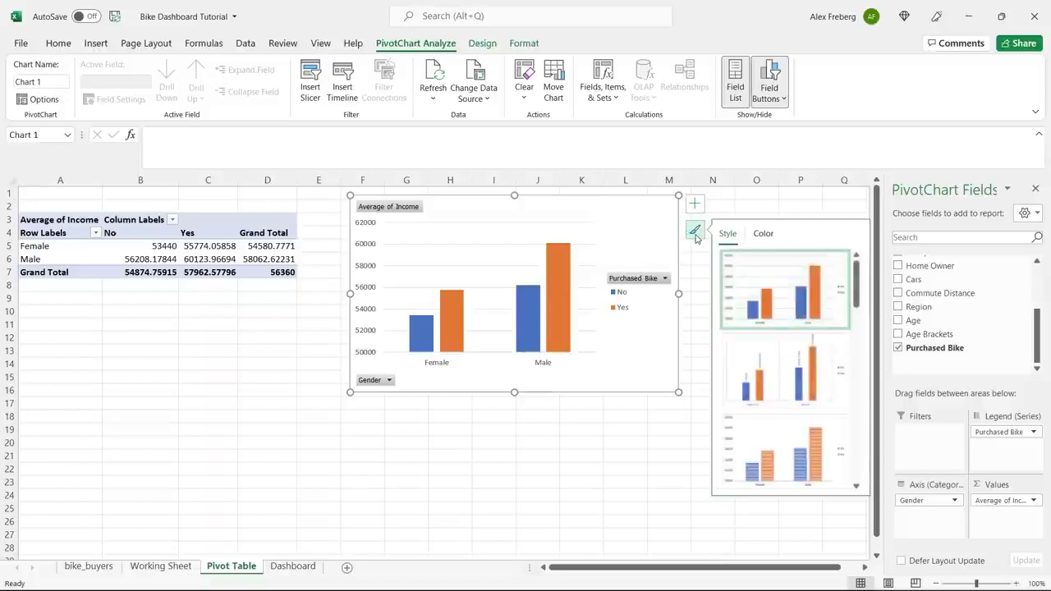
scroll(780, 370, "down", 2)
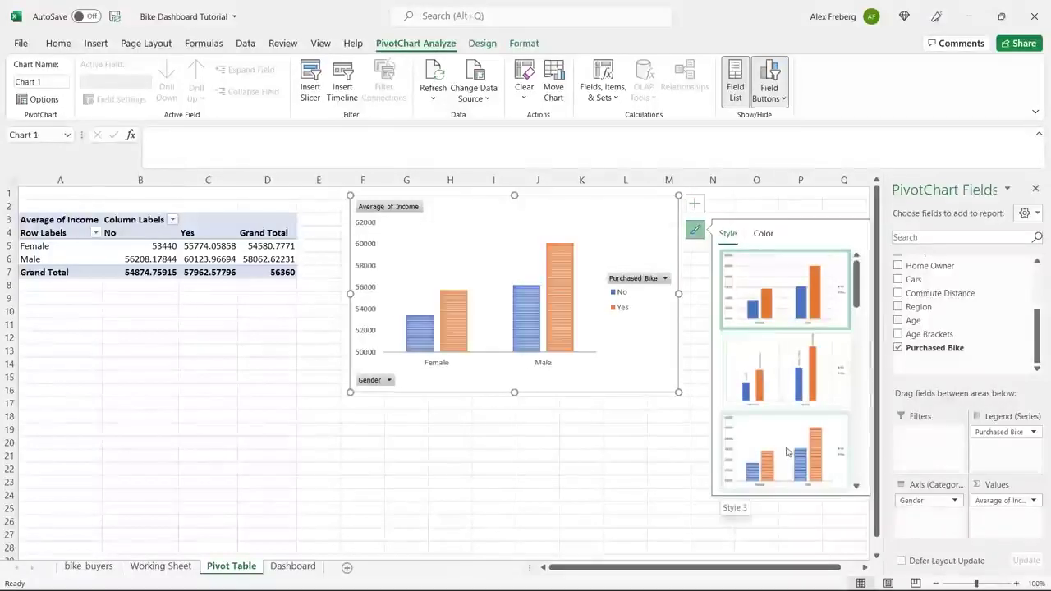
scroll(807, 383, "up", 4)
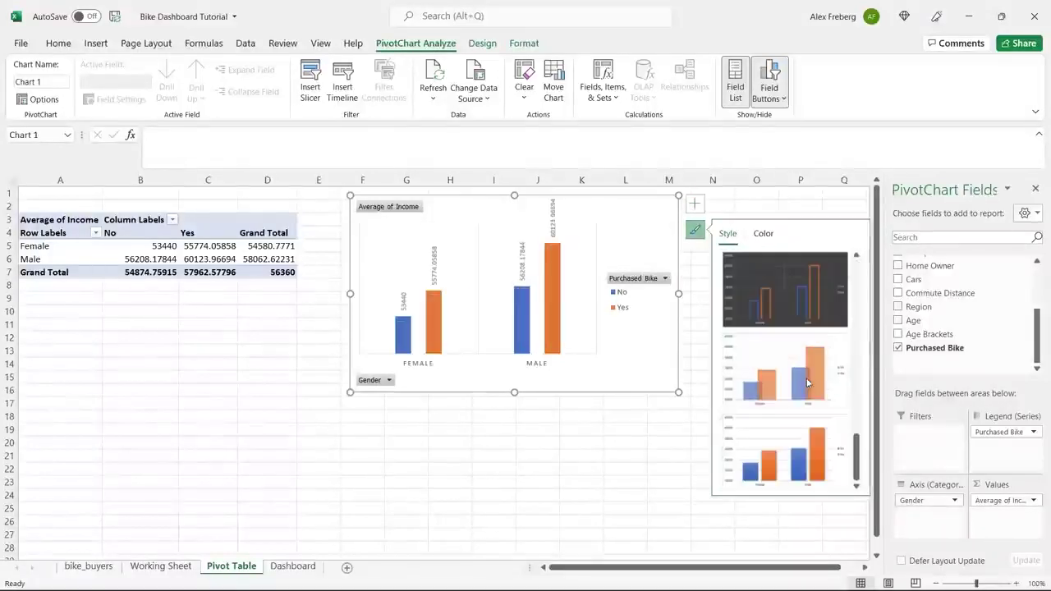
left_click(760, 233)
Add axis titles to the chart and name the vertical axis Income
left_click(695, 205)
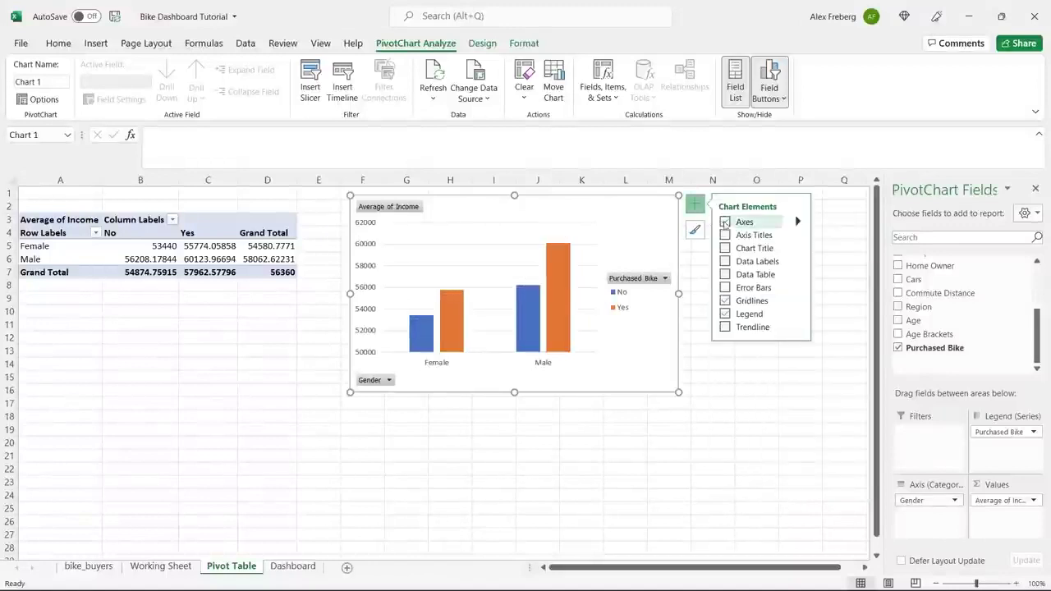
left_click(726, 235)
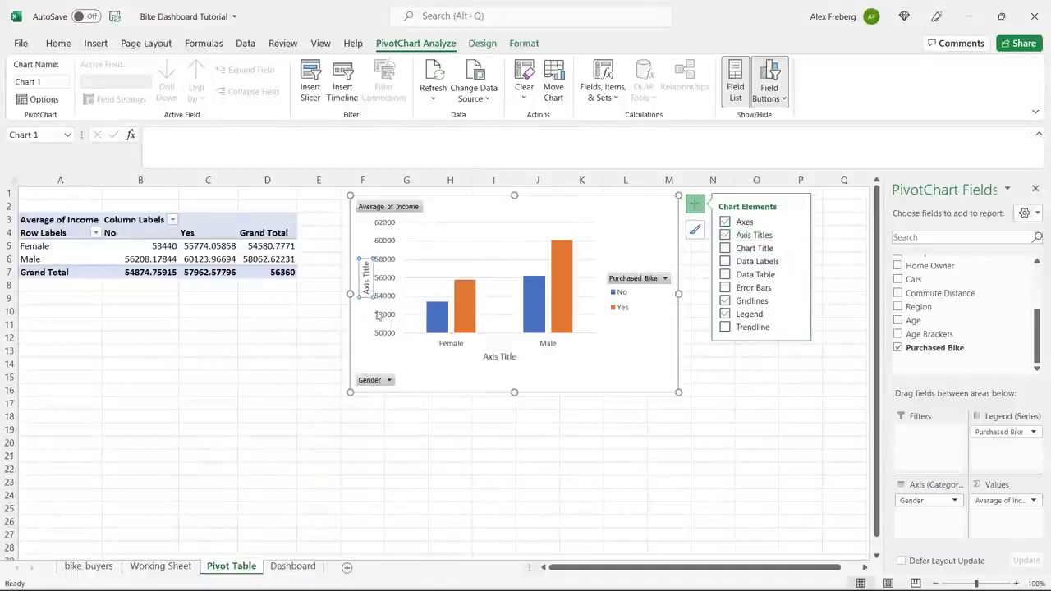
left_click(367, 279)
triple_click(367, 278)
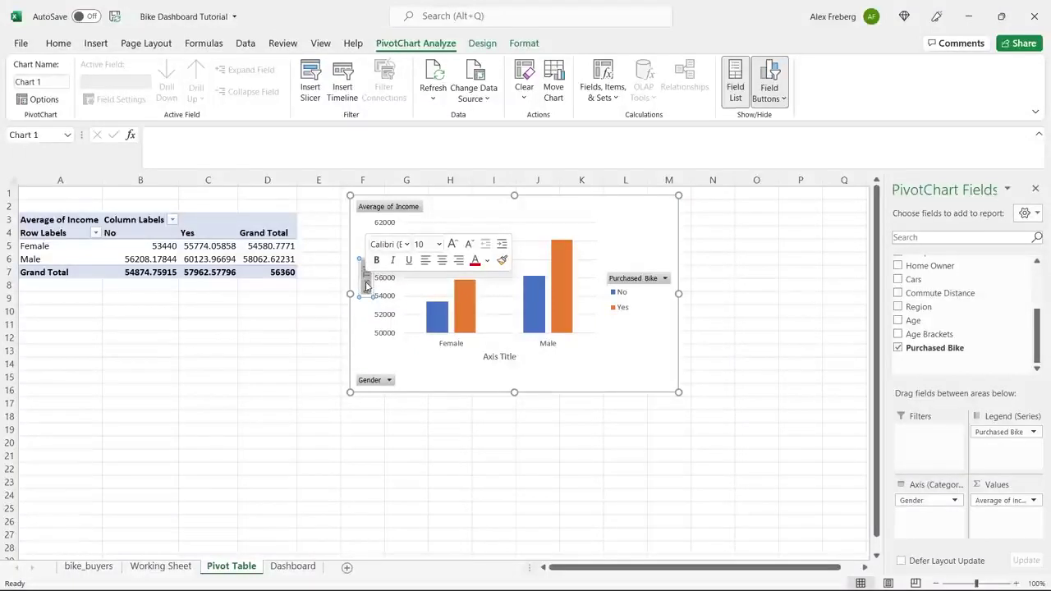
type("Income")
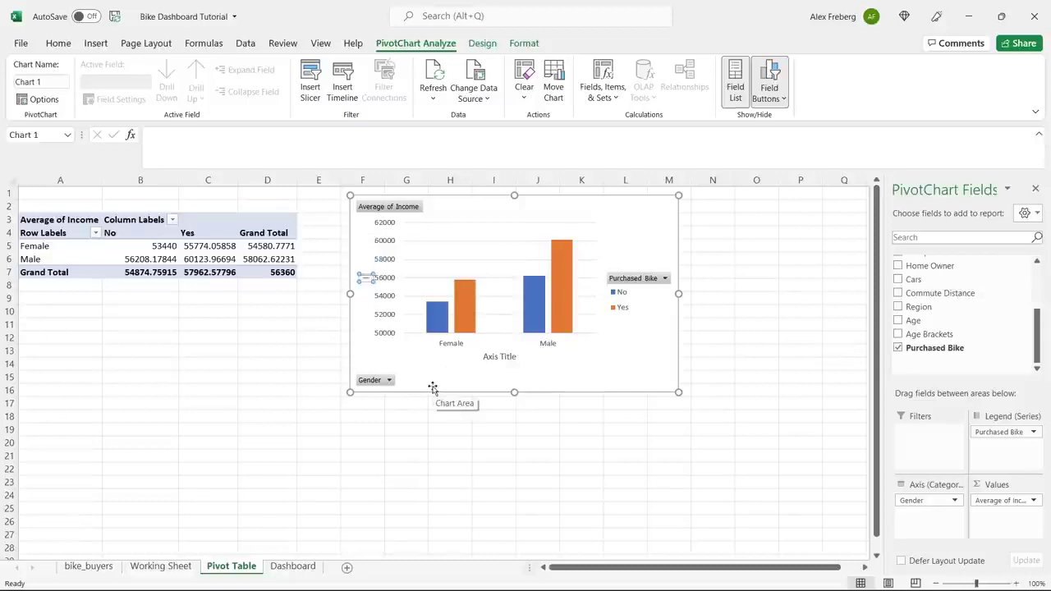
Rename the chart's horizontal axis title to Gender
left_click(493, 357)
double_click(493, 358)
type("Gen")
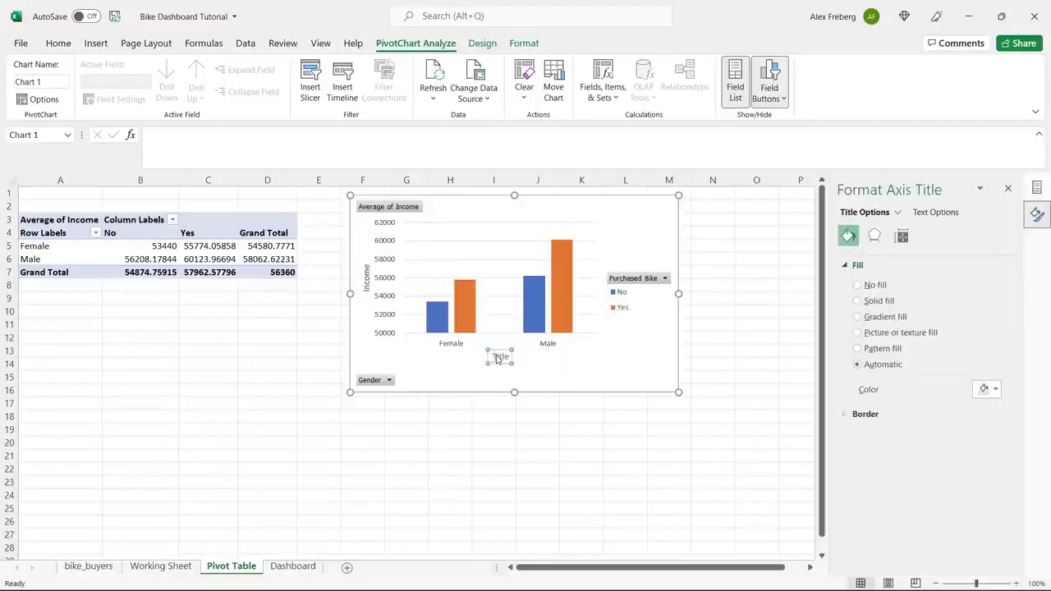
type("der")
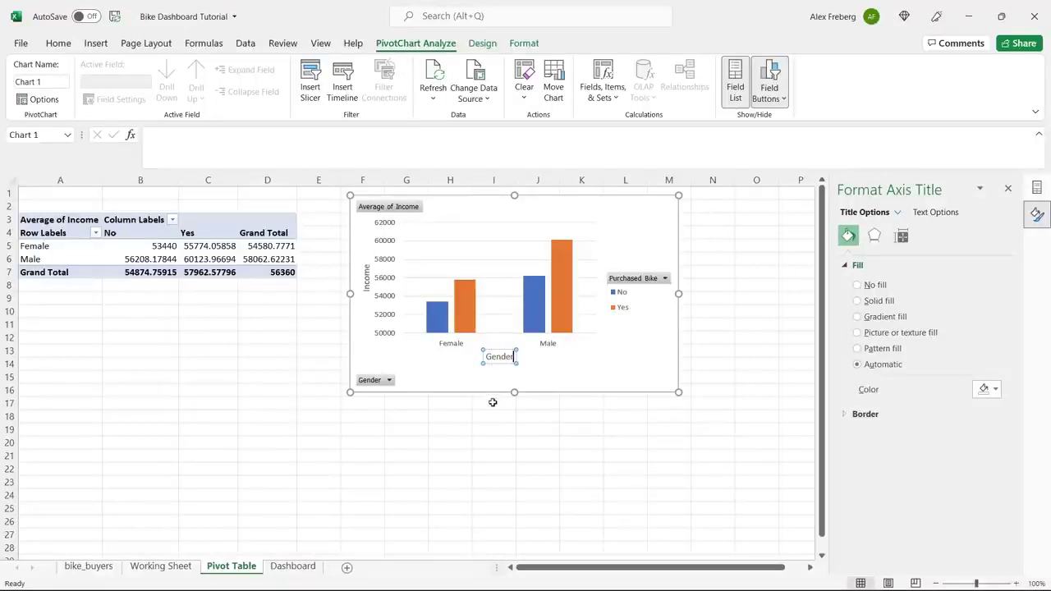
left_click(639, 234)
Add a chart title reading "Avg Income Per Purchase"
left_click(694, 206)
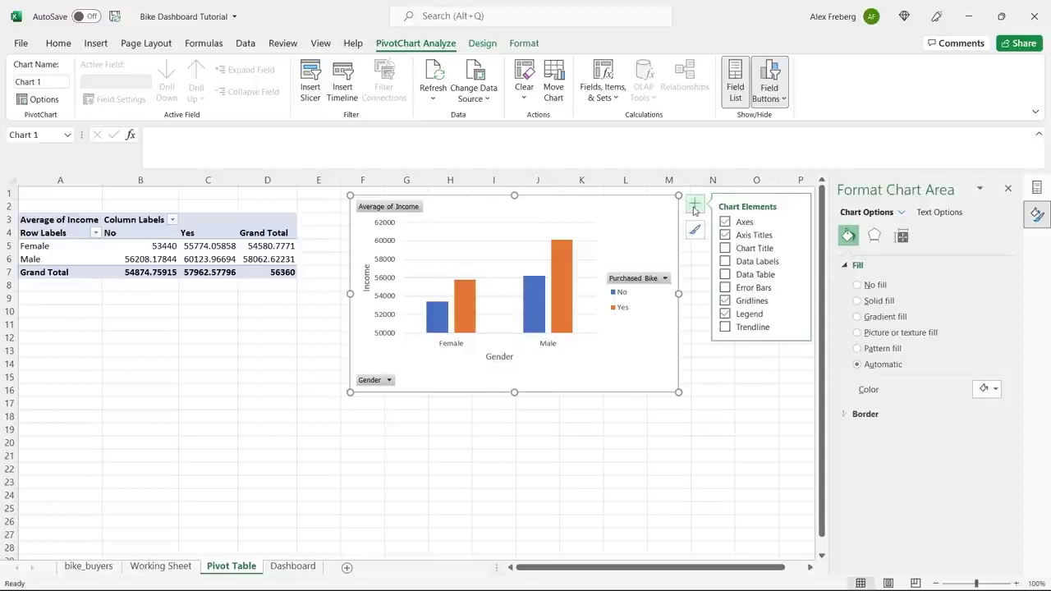
left_click(724, 248)
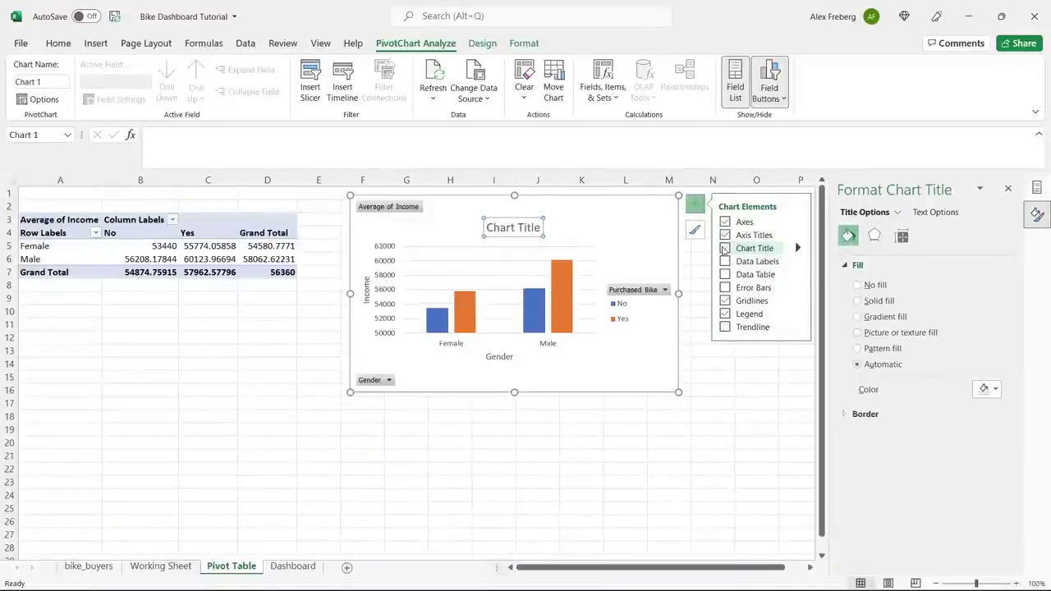
triple_click(510, 229)
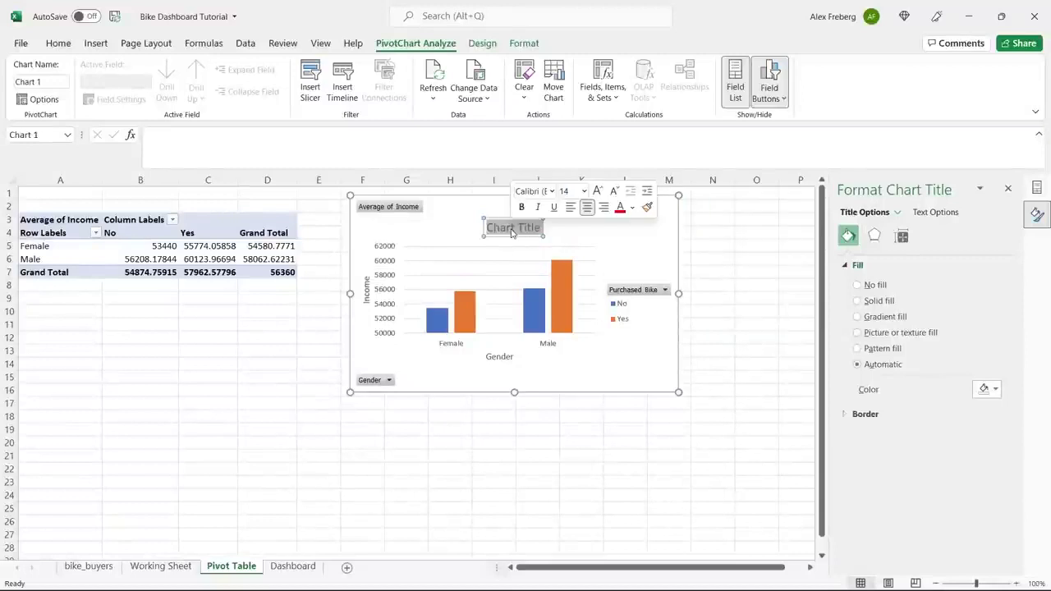
type("Avg Income Per Pu")
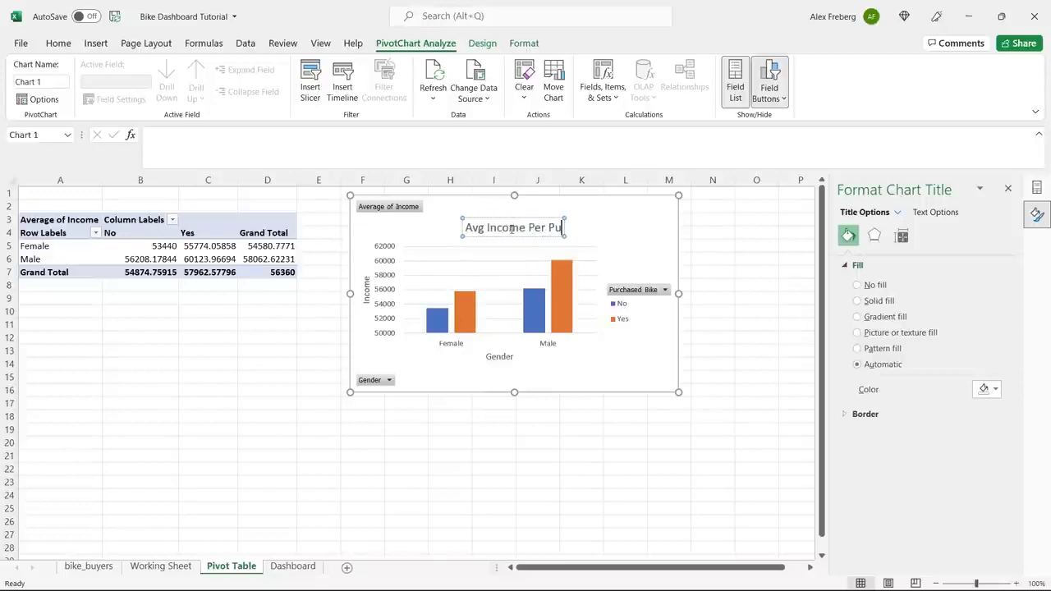
type("rchase")
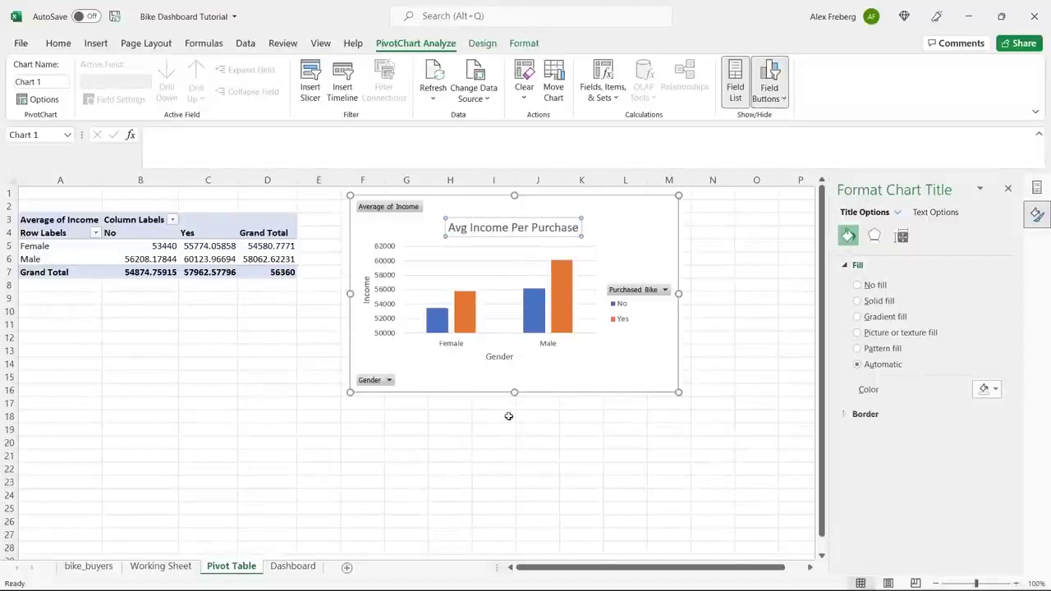
left_click(559, 368)
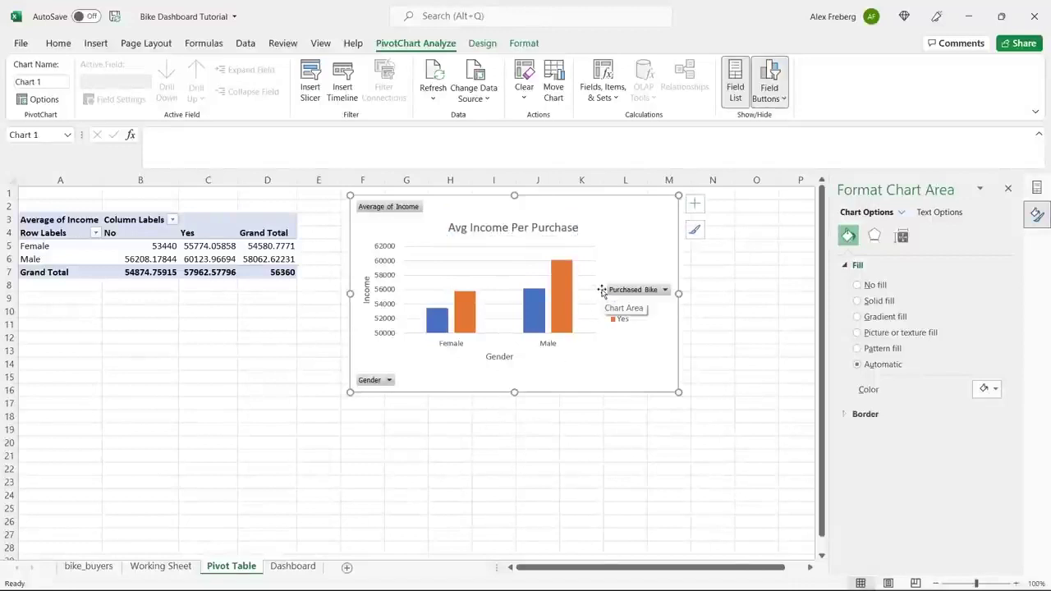
Try data labels on the income chart and replace them with a data table
left_click(695, 204)
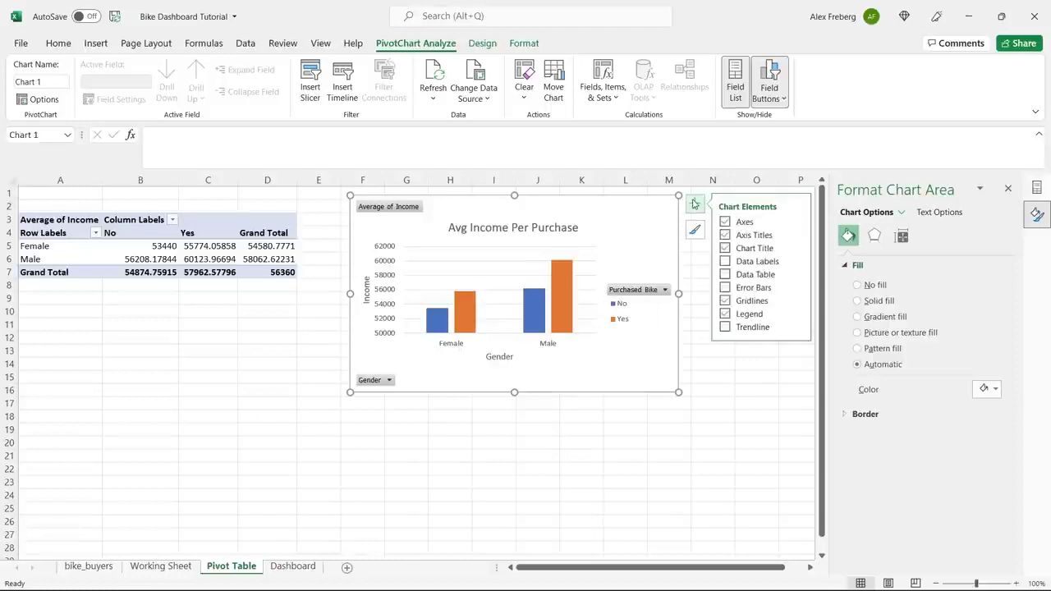
left_click(726, 261)
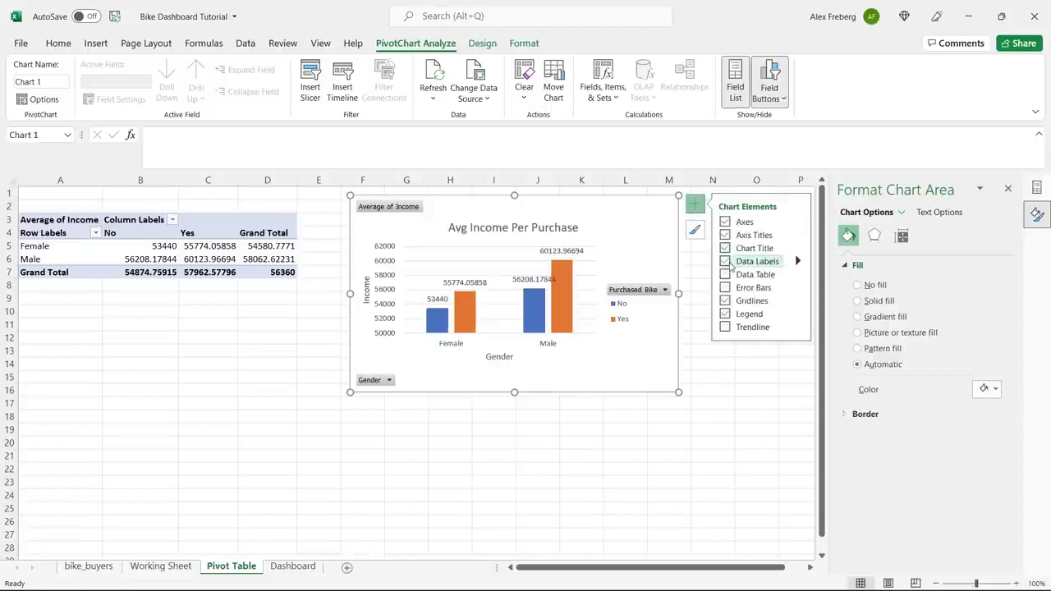
left_click(728, 263)
left_click(727, 276)
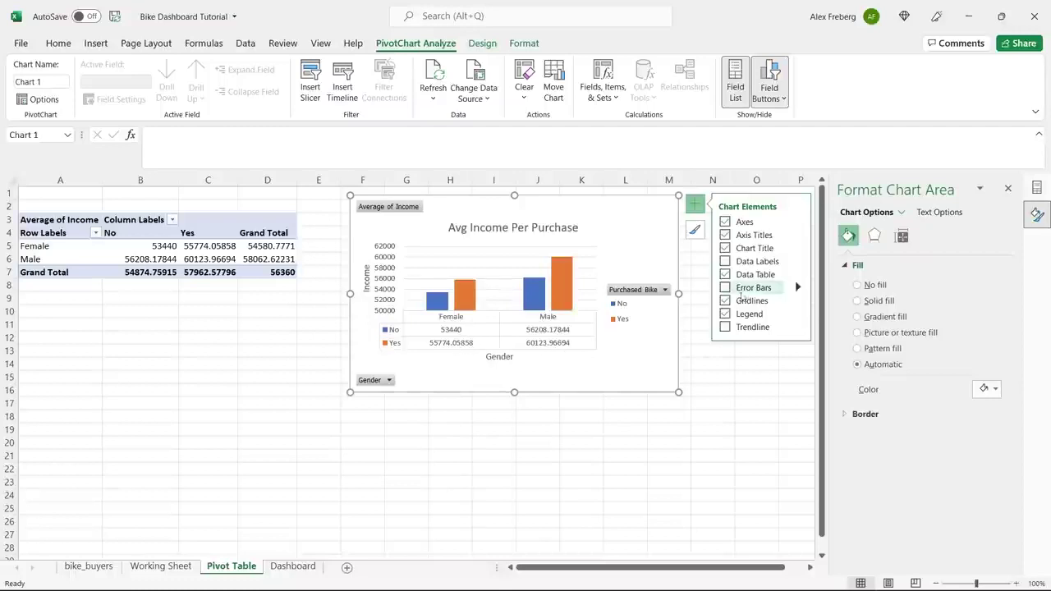
Format the PivotTable values in B5:D7 with thousands separators and no decimal places
left_click(187, 246)
left_click_drag(157, 246, 263, 271)
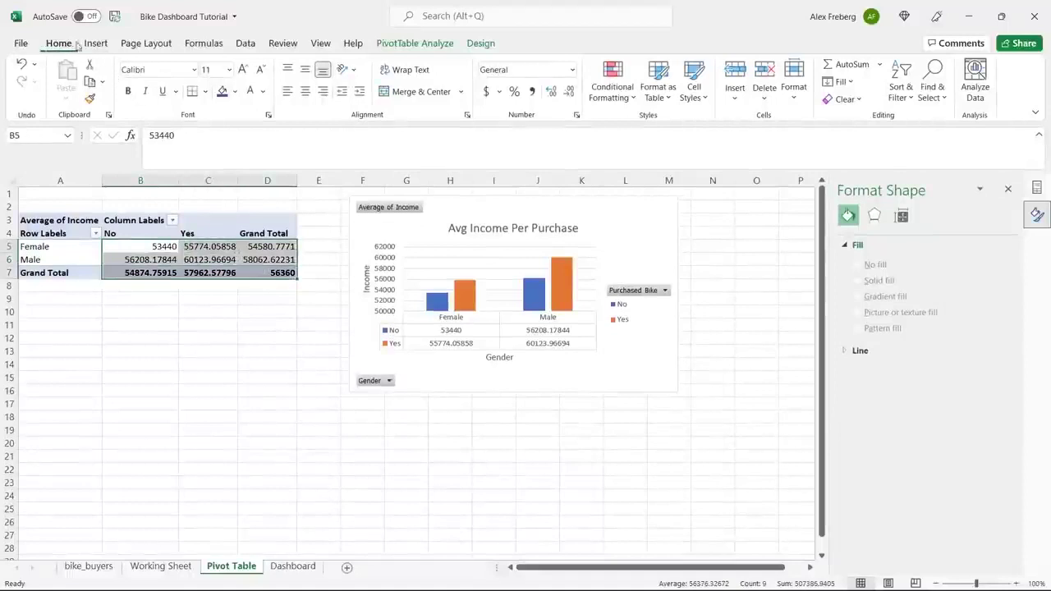
left_click(574, 72)
left_click(560, 130)
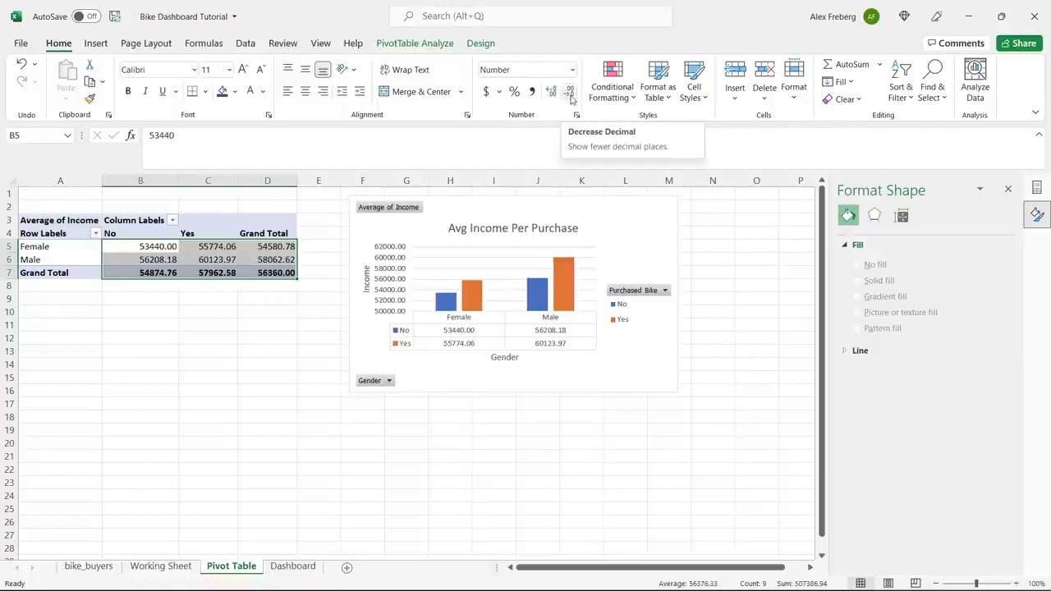
left_click(568, 93)
left_click(569, 93)
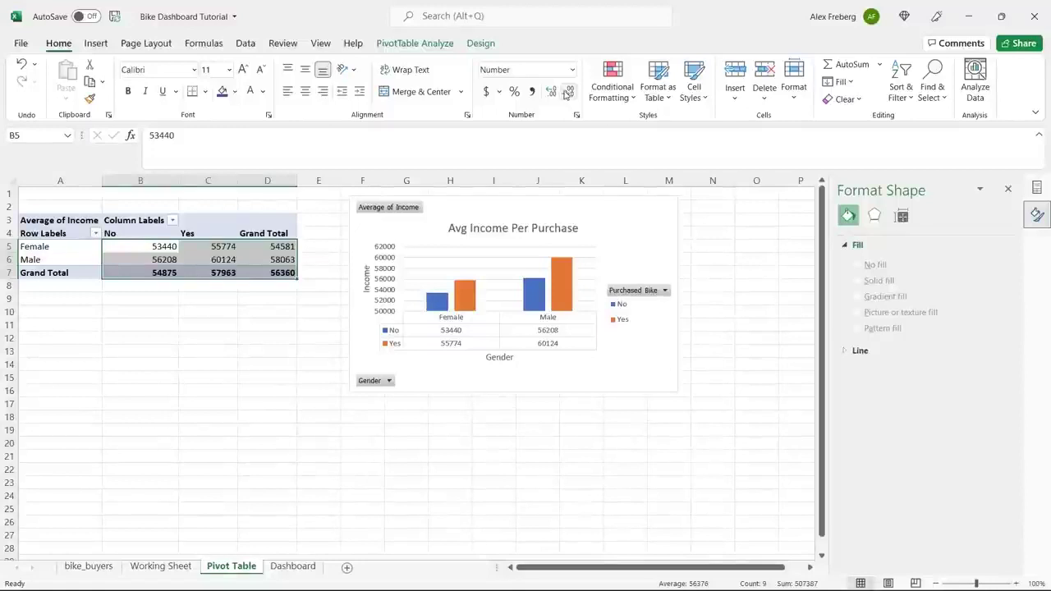
left_click(532, 91)
left_click(568, 97)
left_click(569, 97)
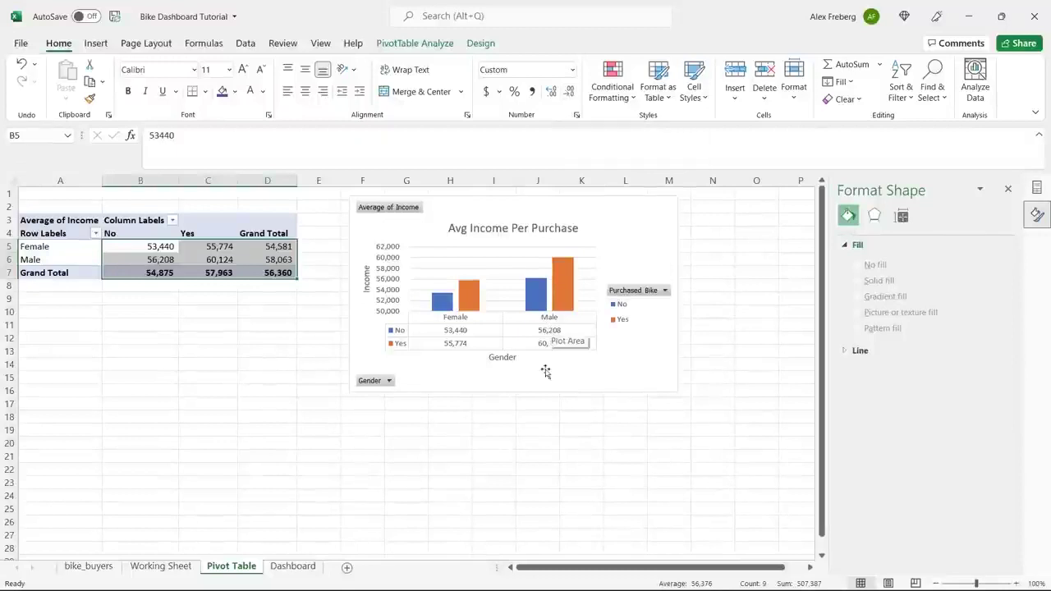
Select the income chart and close its Format Chart Area pane
left_click(641, 370)
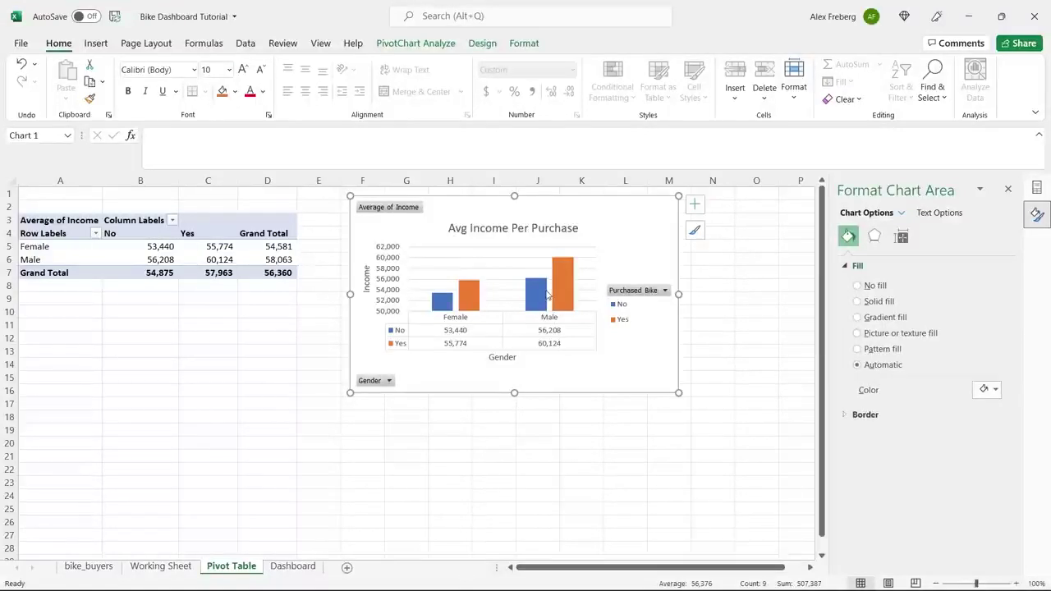
mouse_move(547, 294)
left_click(1009, 191)
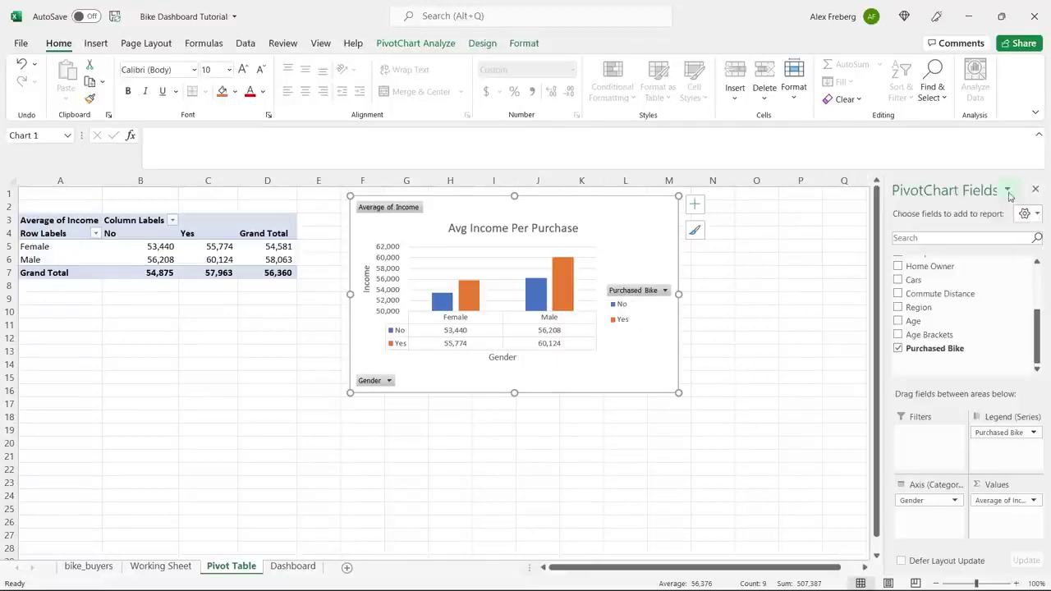
Insert a PivotTable at A20 of the Pivot Table sheet from the Working Sheet data range A1:N1001
left_click(136, 329)
scroll(131, 332, "down", 2)
scroll(123, 330, "down", 1)
left_click(61, 325)
left_click(95, 43)
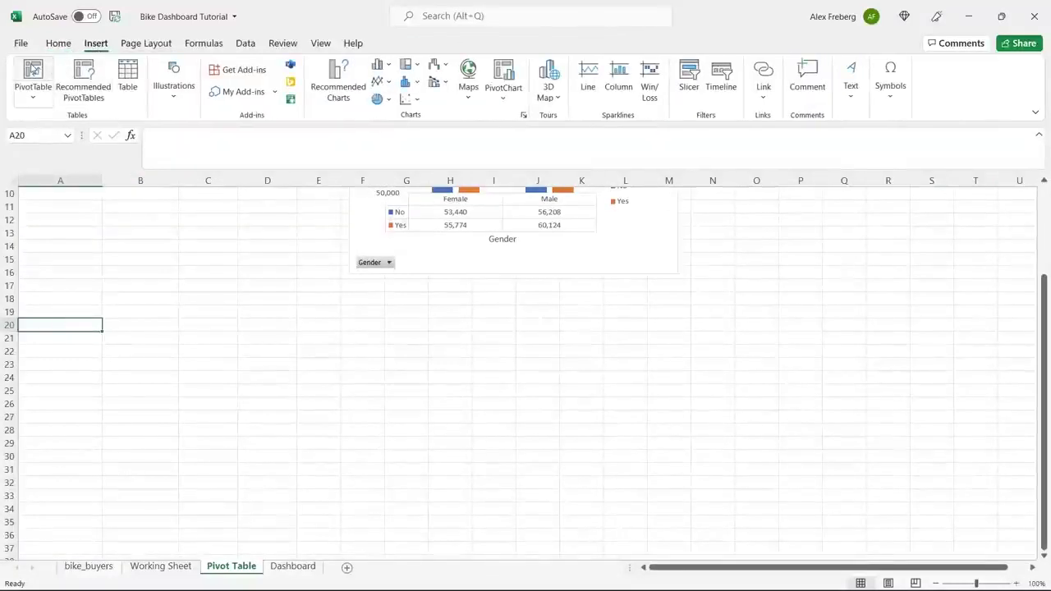
left_click(33, 71)
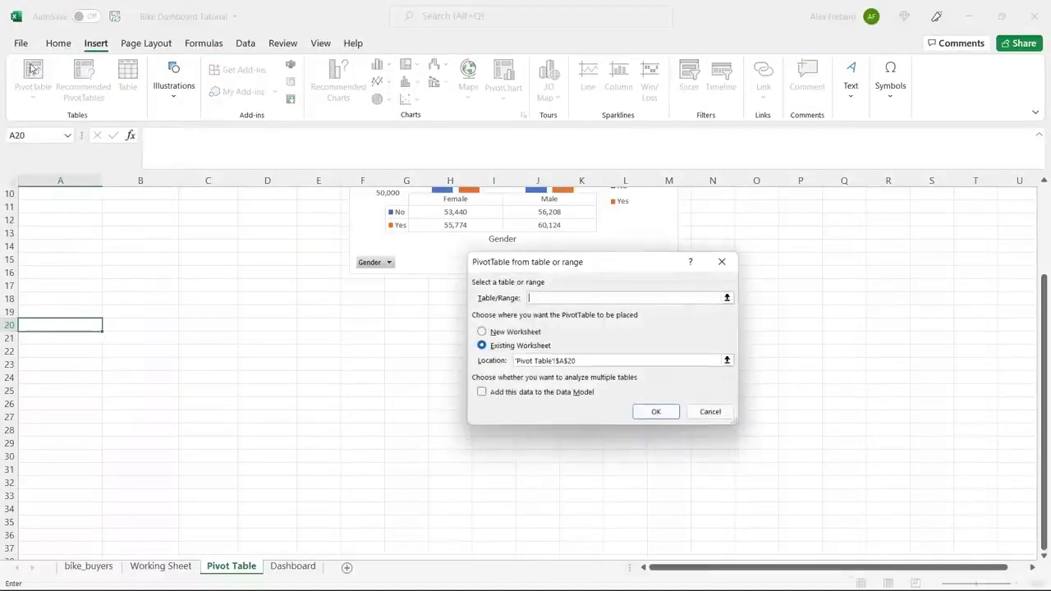
left_click(161, 566)
left_click(131, 209)
key("ctrl+a")
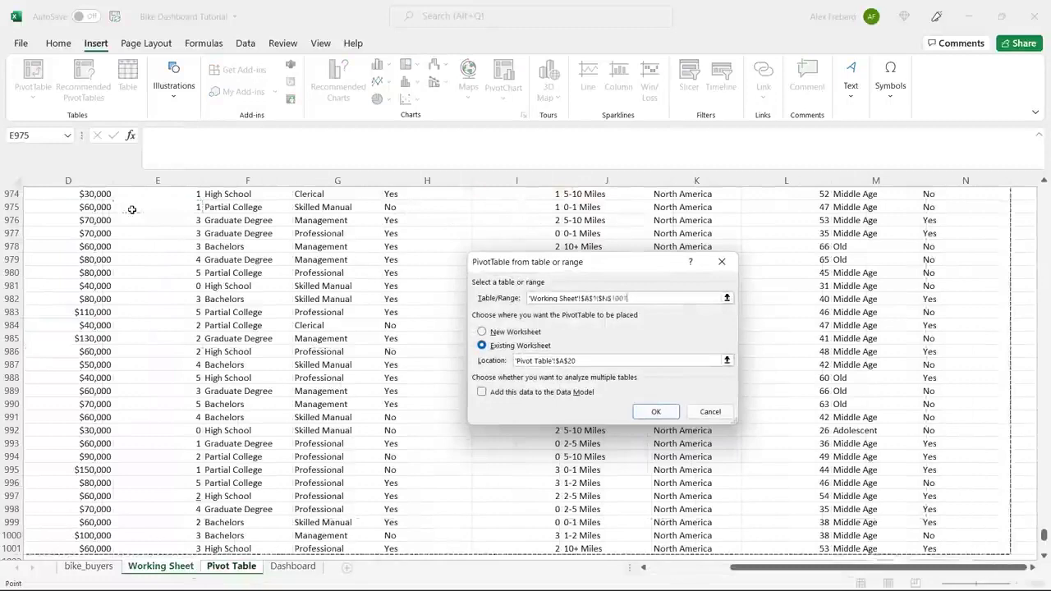
left_click(655, 411)
Set up the new PivotTable with Commute Distance as rows, Purchased Bike as columns and the count of Purchased Bike as values
scroll(400, 320, "down", 3)
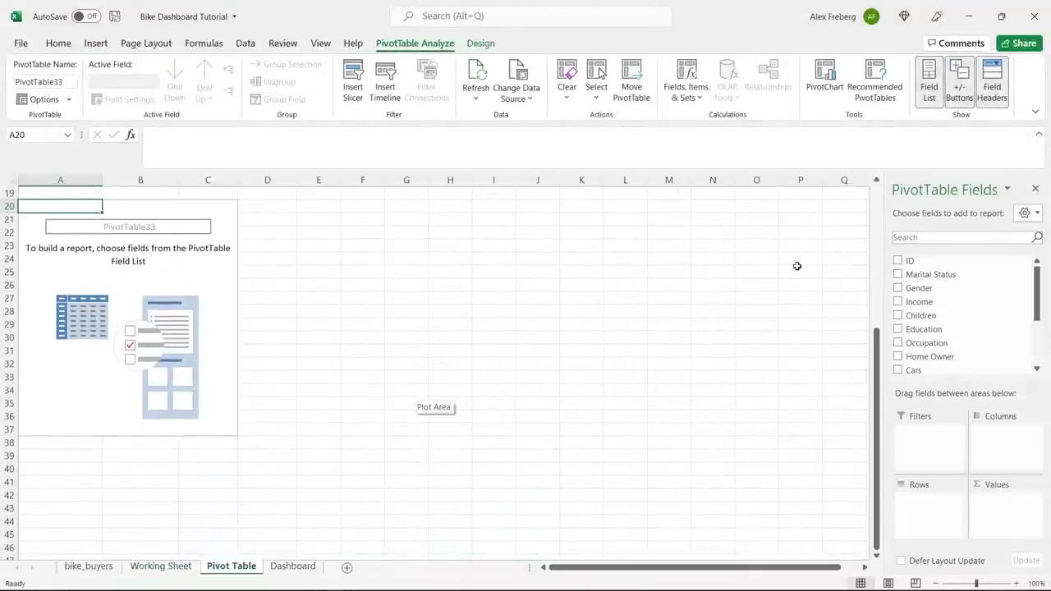
scroll(706, 337, "up", 6)
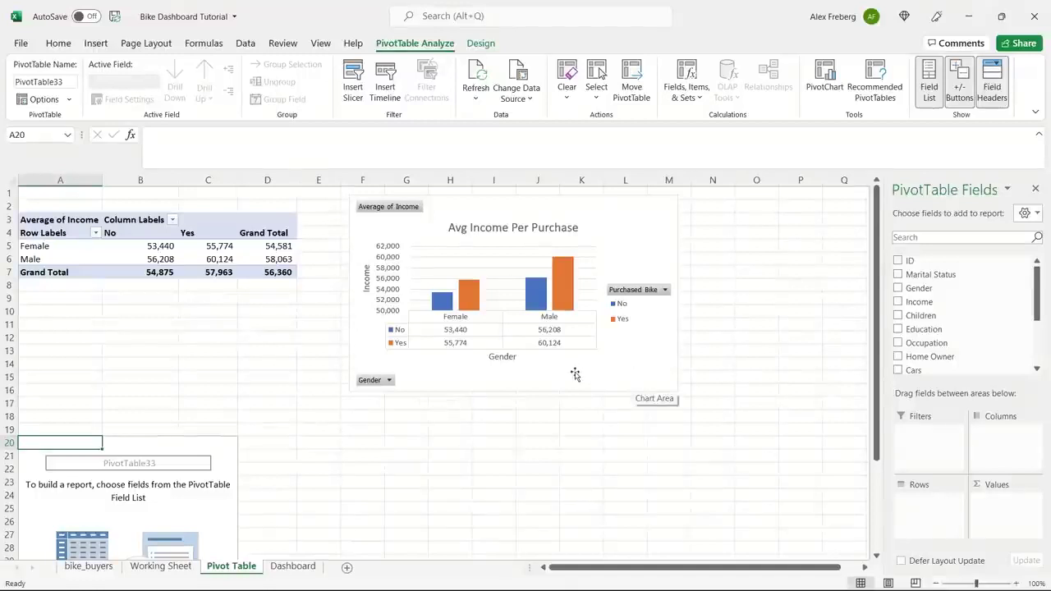
scroll(574, 374, "down", 4)
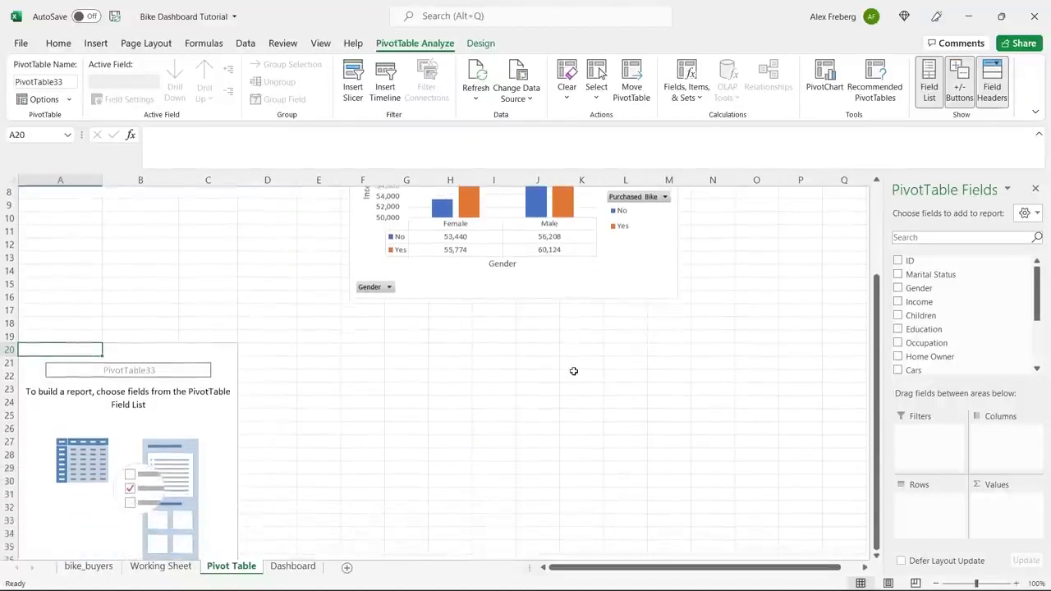
scroll(574, 371, "down", 2)
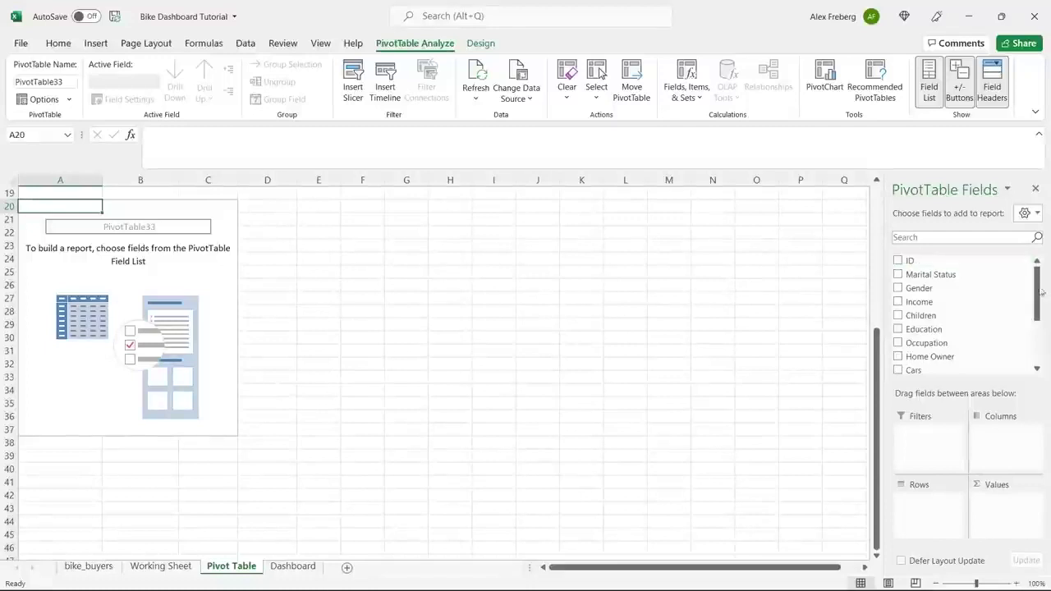
left_click_drag(1038, 289, 1038, 337)
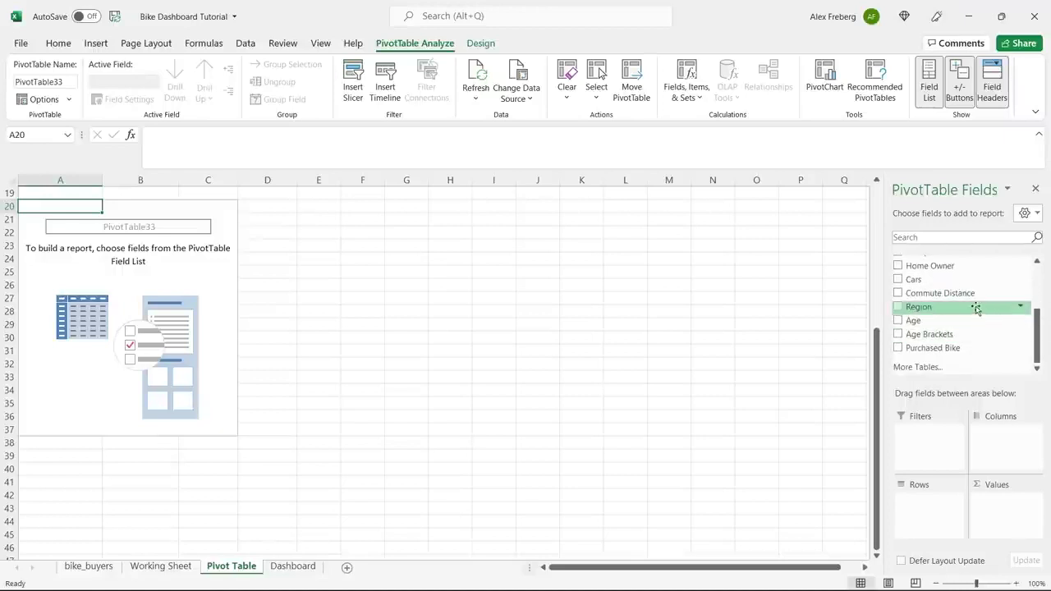
left_click_drag(977, 295, 933, 506)
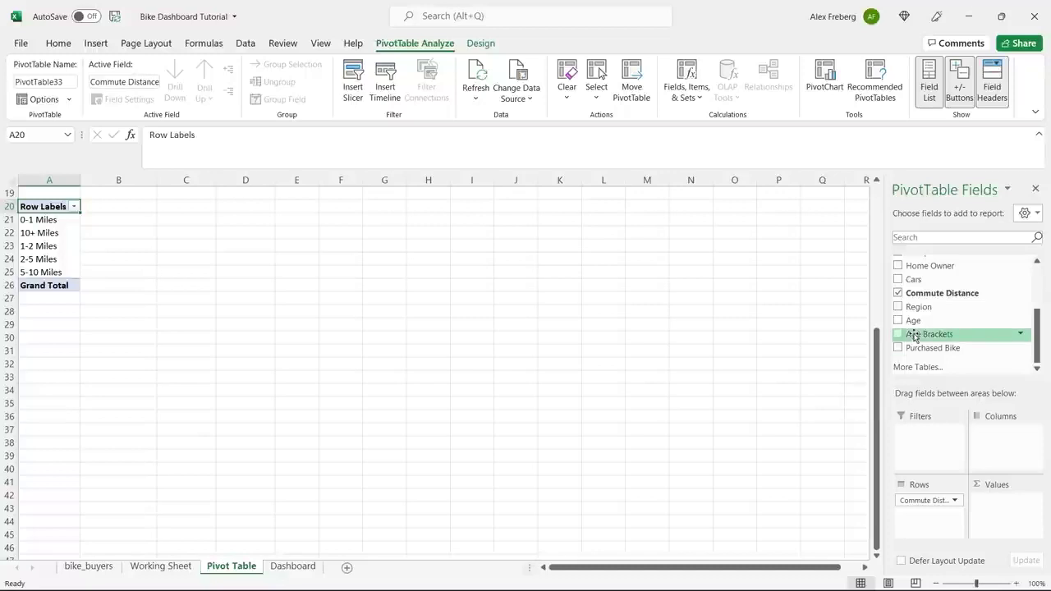
left_click_drag(937, 349, 1011, 526)
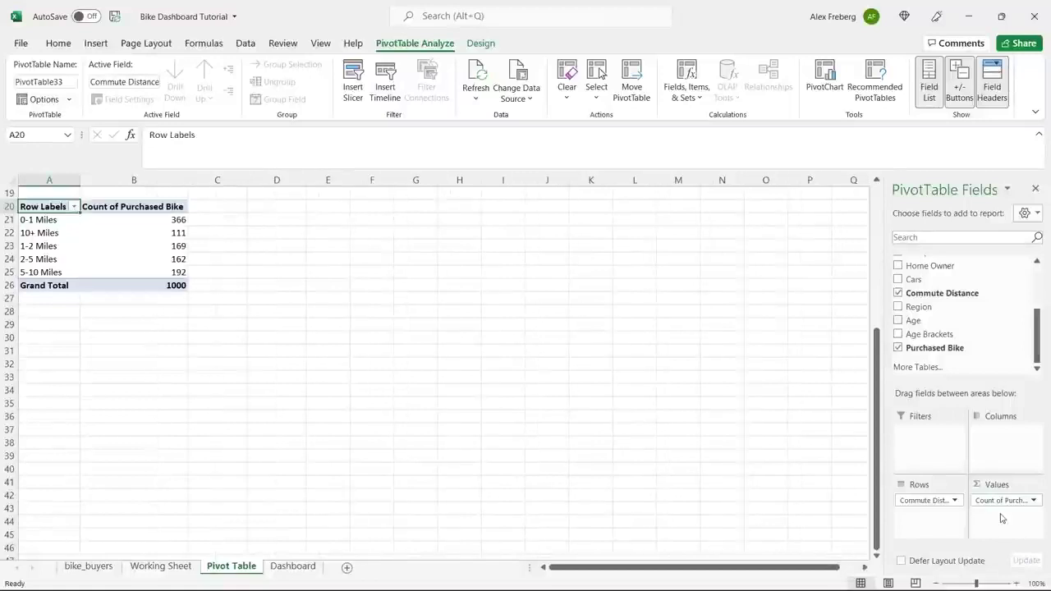
left_click_drag(956, 348, 1013, 444)
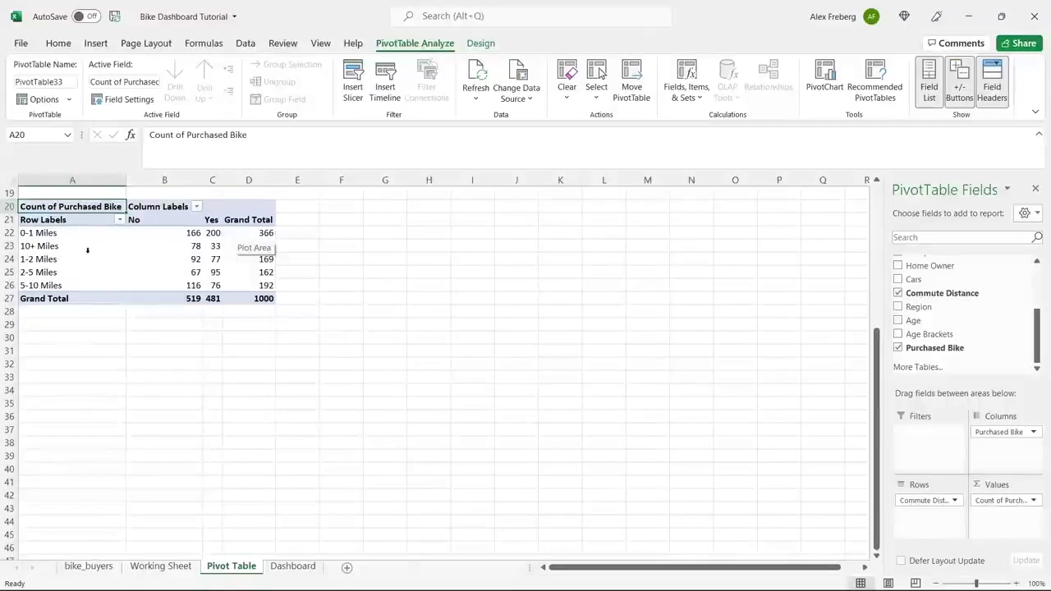
Examine the order of the commute distance row labels in the new PivotTable
left_click(192, 256)
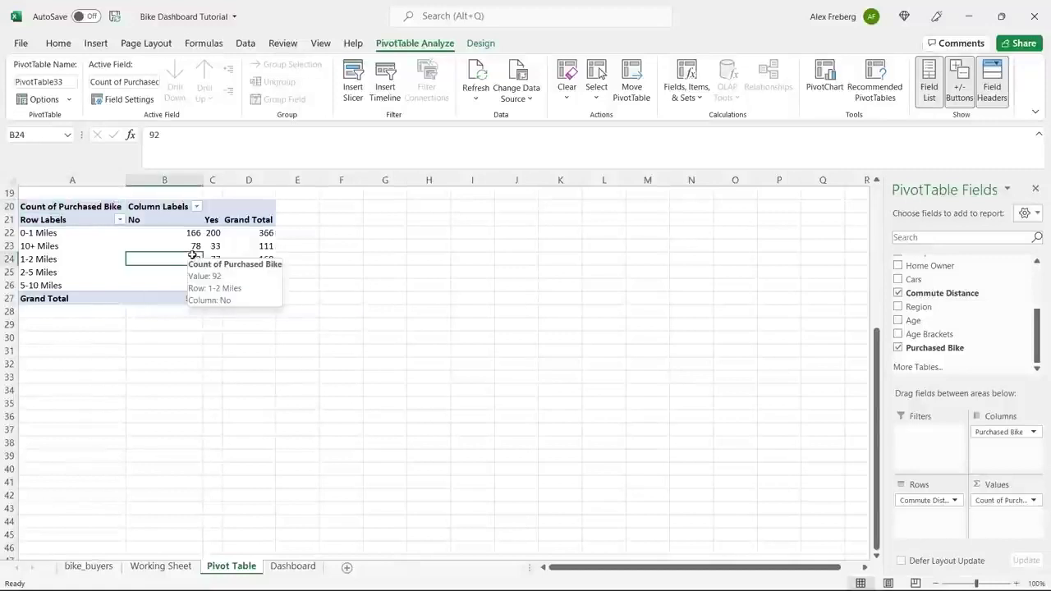
left_click(71, 246)
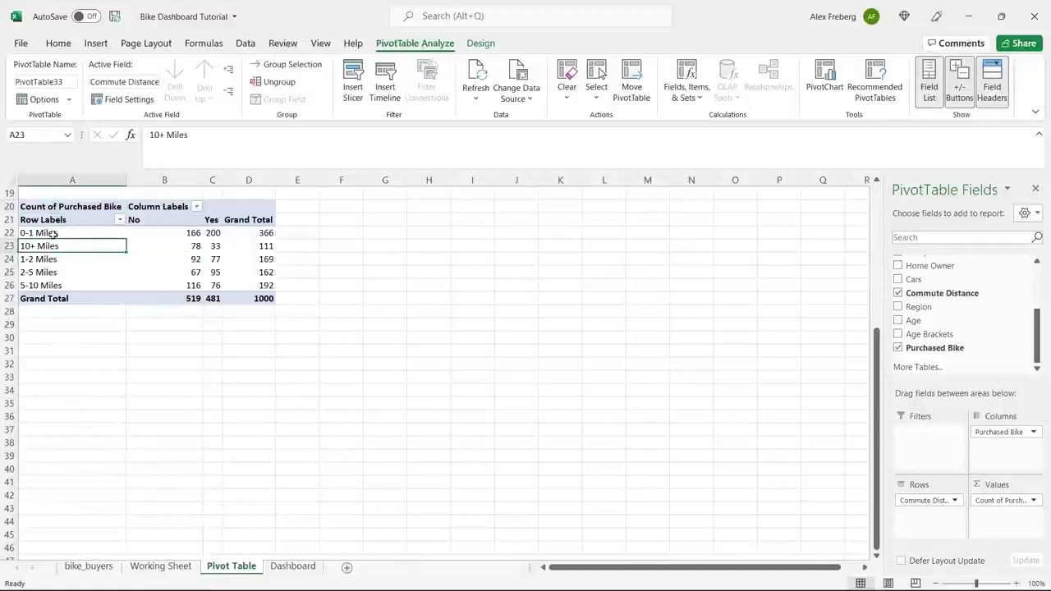
left_click(39, 233)
left_click(37, 245)
left_click(36, 259)
left_click(34, 271)
left_click(34, 285)
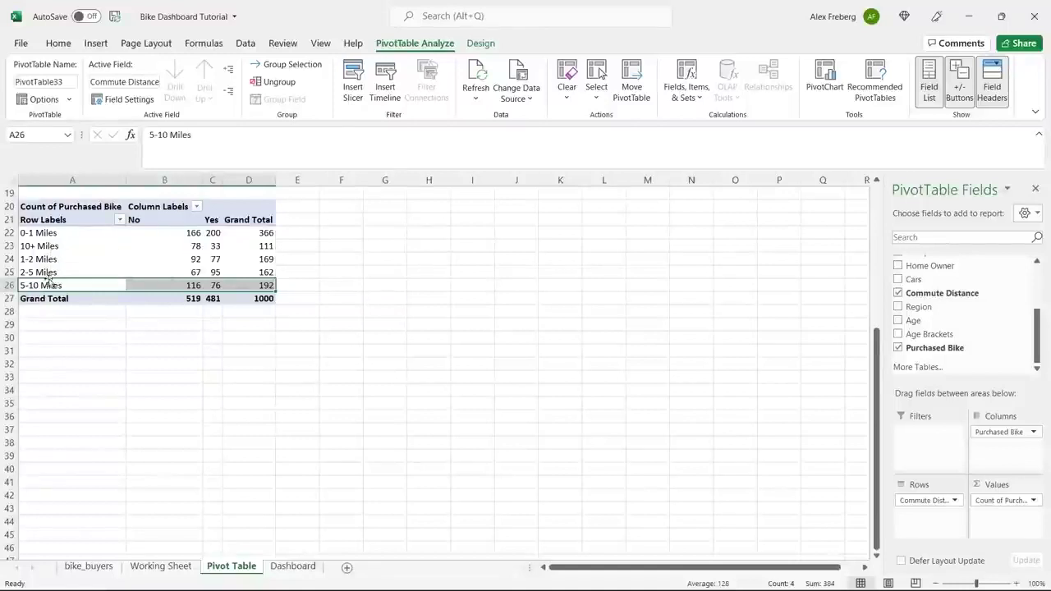
Try sorting the commute distance row labels Z to A and set their sort order to A to Z
left_click(119, 220)
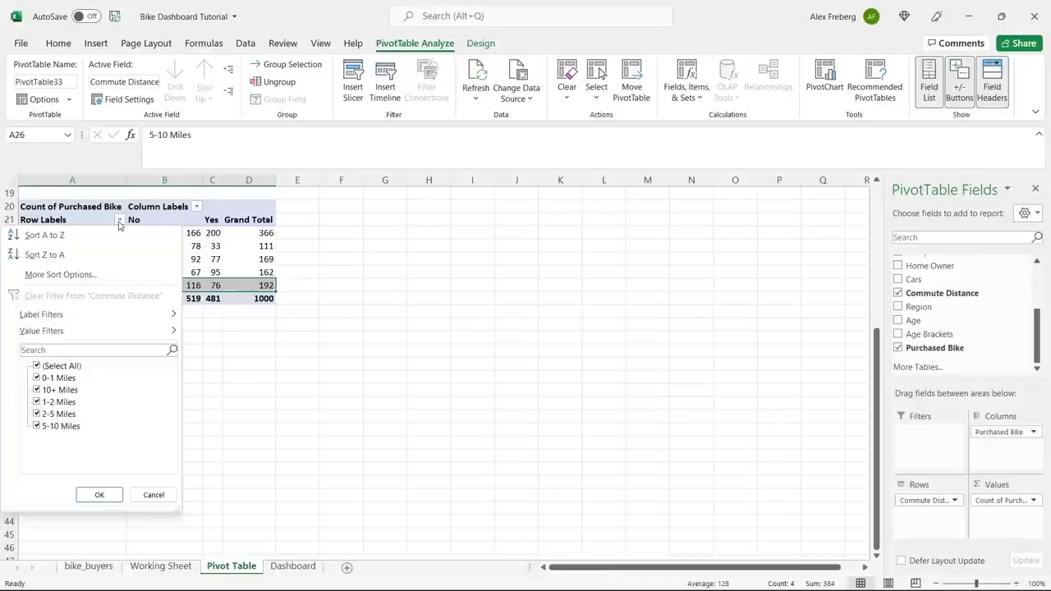
left_click(104, 236)
left_click(110, 219)
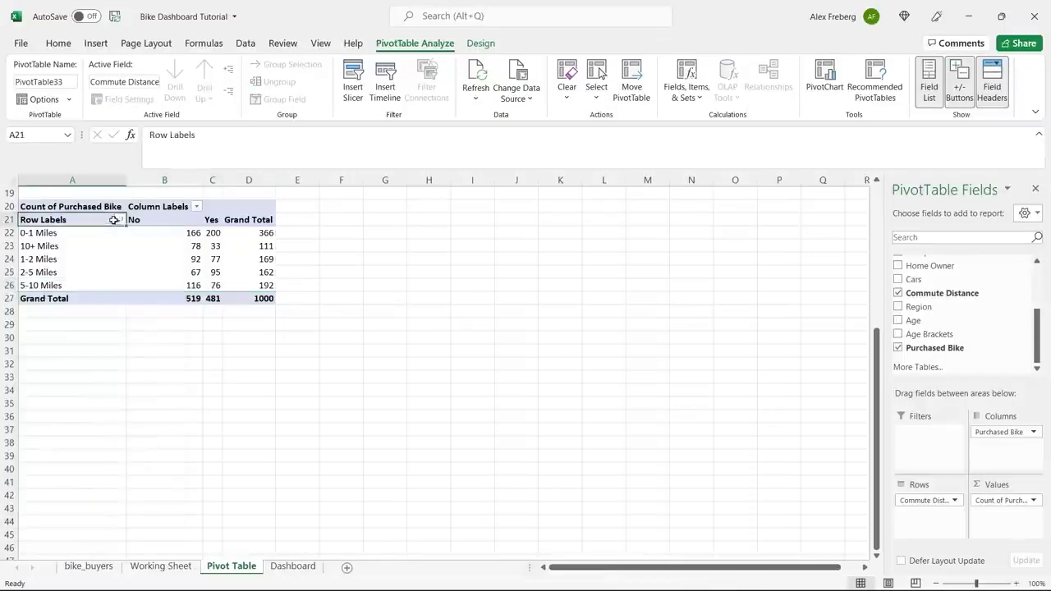
left_click(120, 219)
left_click(109, 259)
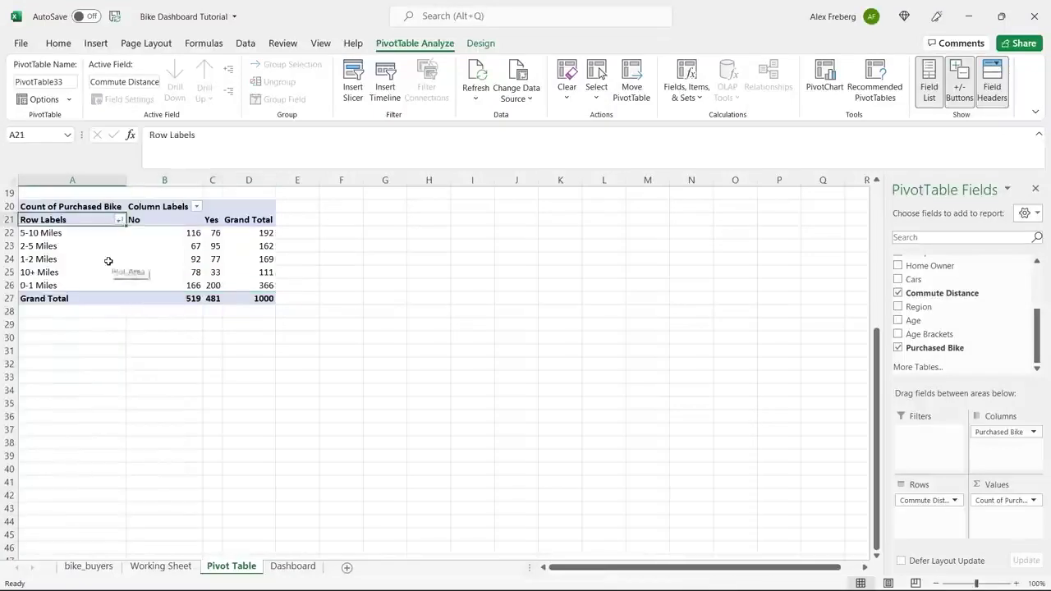
left_click(120, 220)
left_click(101, 236)
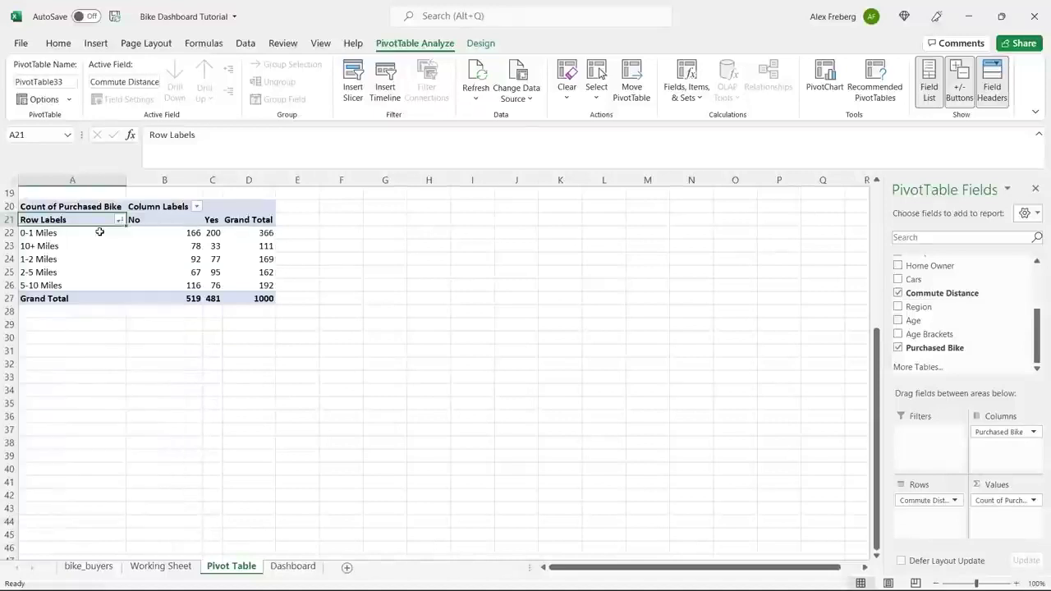
Insert a Line chart from the commute distance PivotTable and place it beside the table, level with row 20
left_click(263, 259)
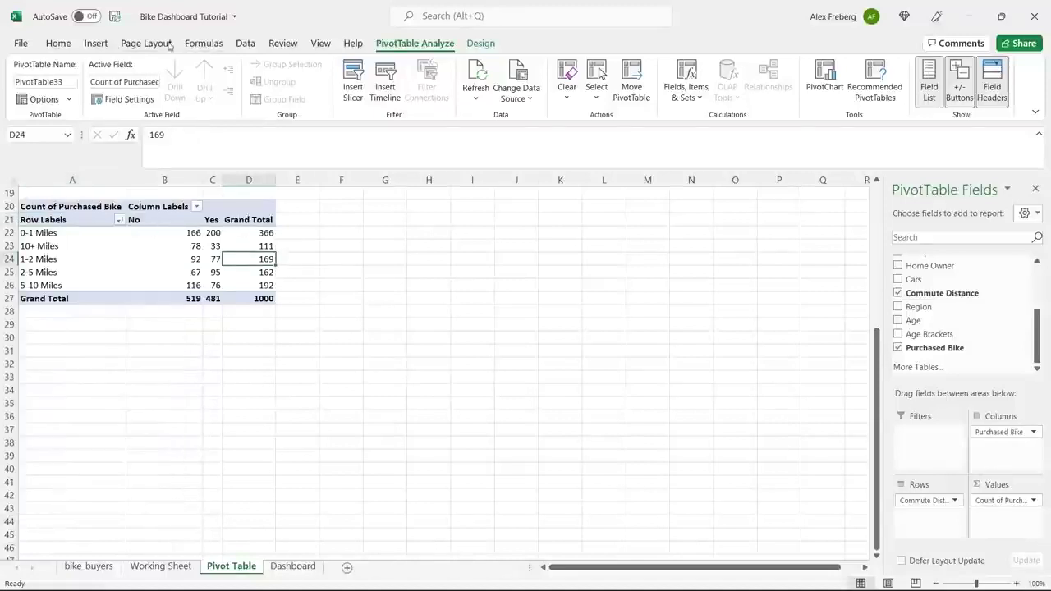
left_click(95, 43)
left_click(337, 82)
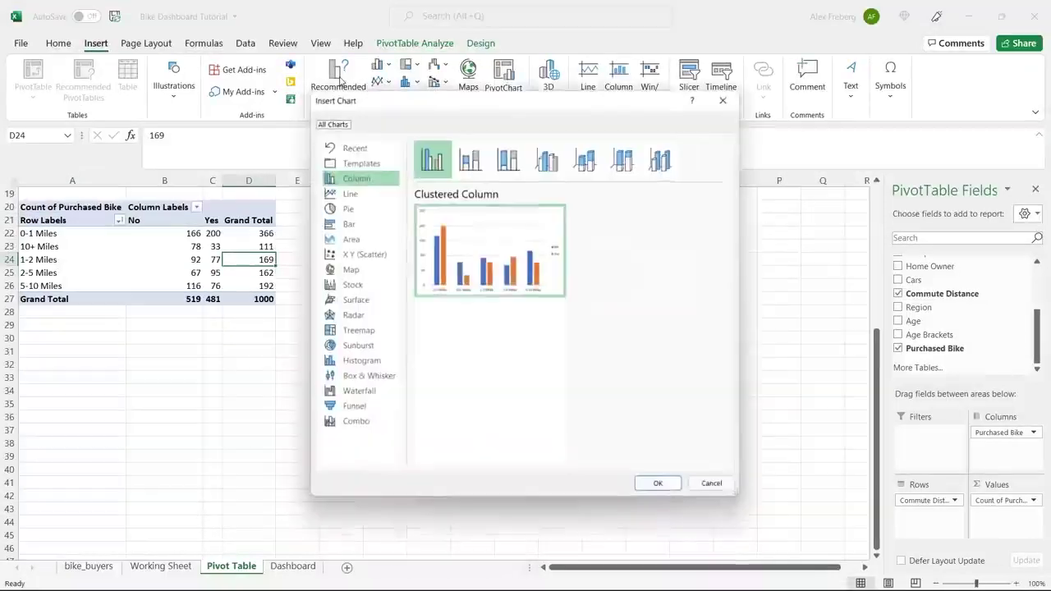
left_click(353, 194)
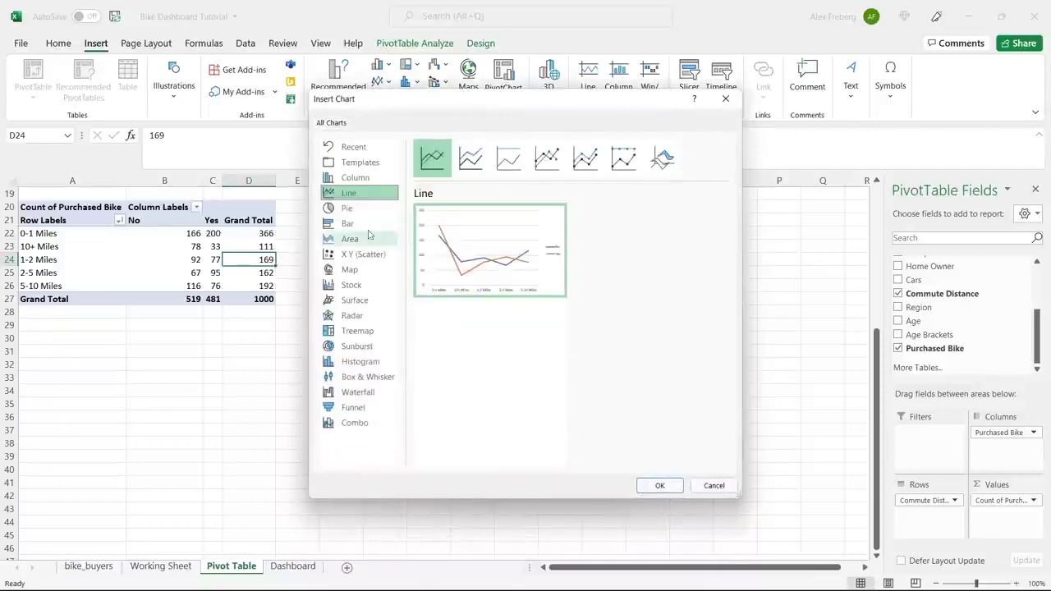
left_click(472, 161)
left_click(432, 158)
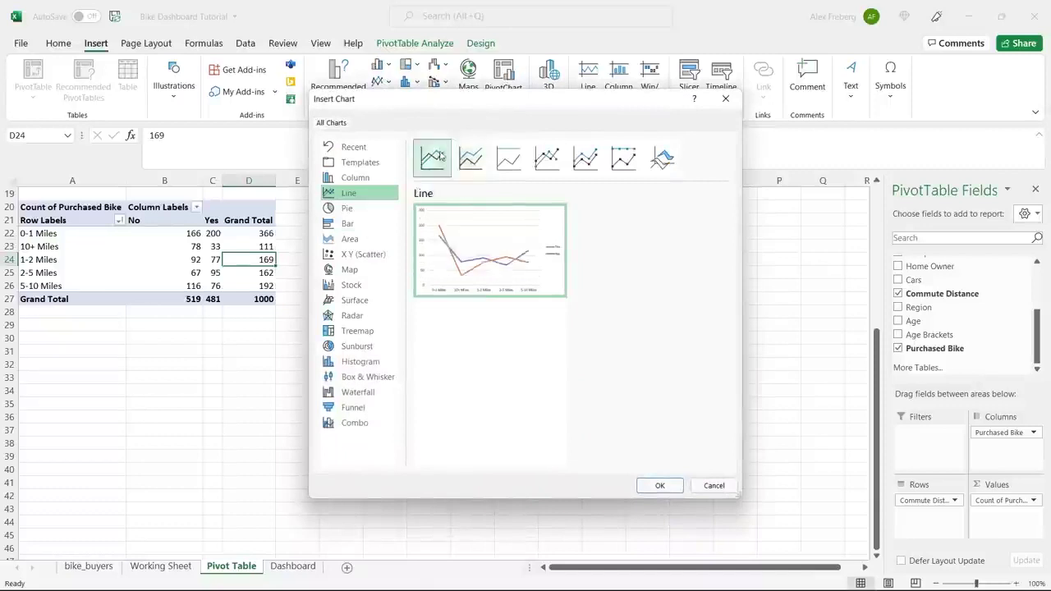
left_click(659, 486)
mouse_move(509, 281)
left_mouse_down()
mouse_move(562, 205)
mouse_move(551, 206)
left_mouse_up()
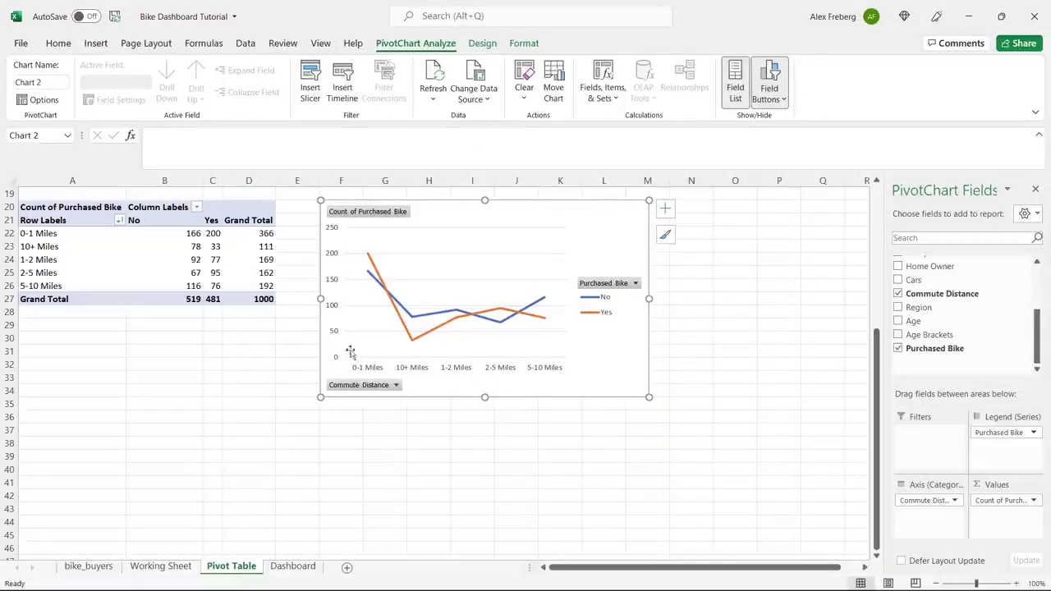
Check the commute distance row labels against the category order in the line chart
left_click(59, 233)
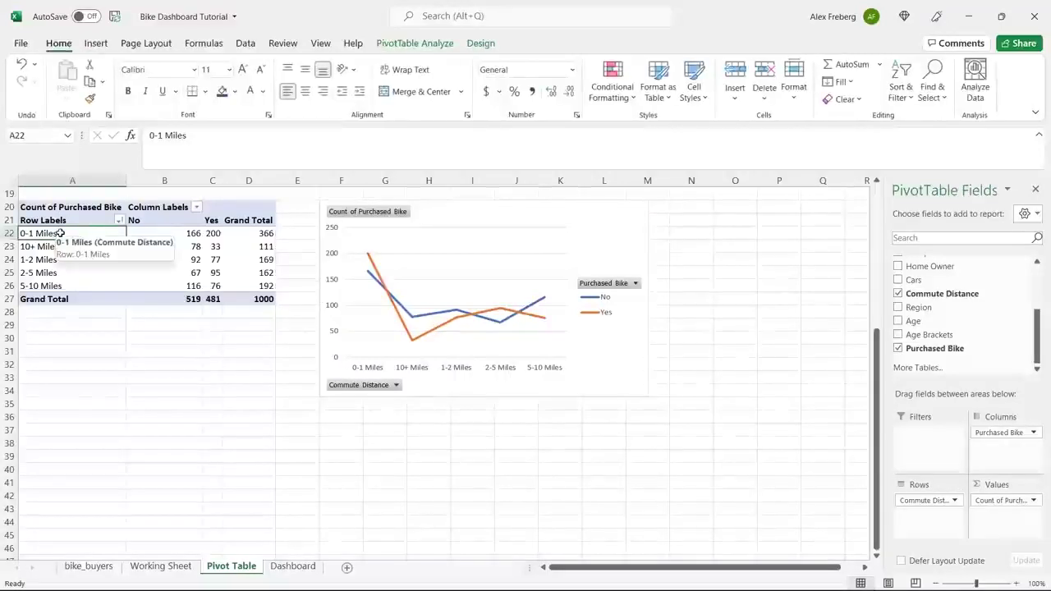
left_click(60, 260)
left_click(61, 273)
left_click(60, 286)
left_click(80, 247)
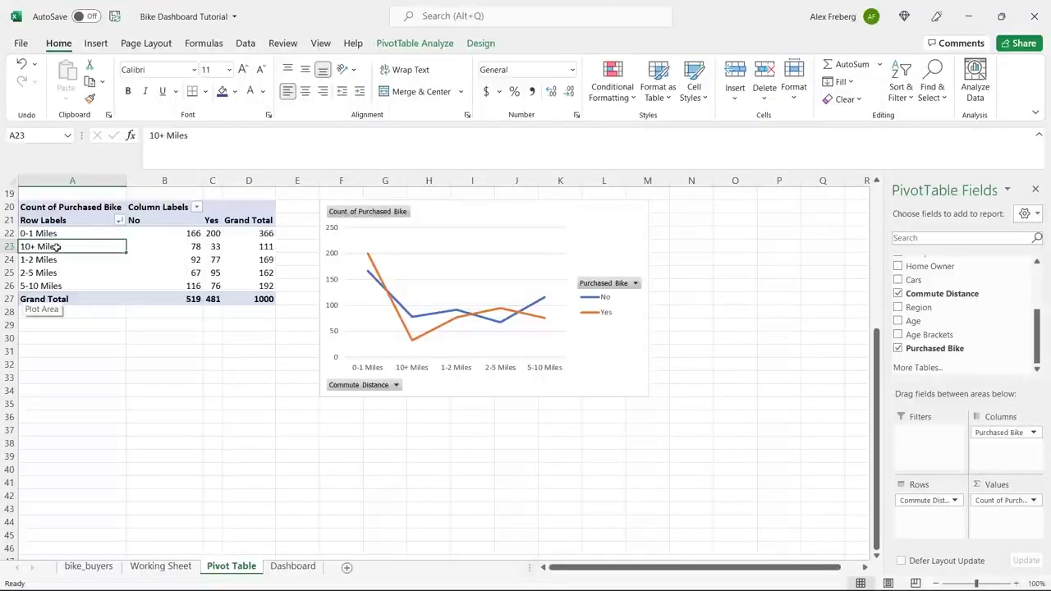
Select the whole Commute Distance column on the Working Sheet and open Find and Replace for it
left_click(162, 567)
left_click(621, 309)
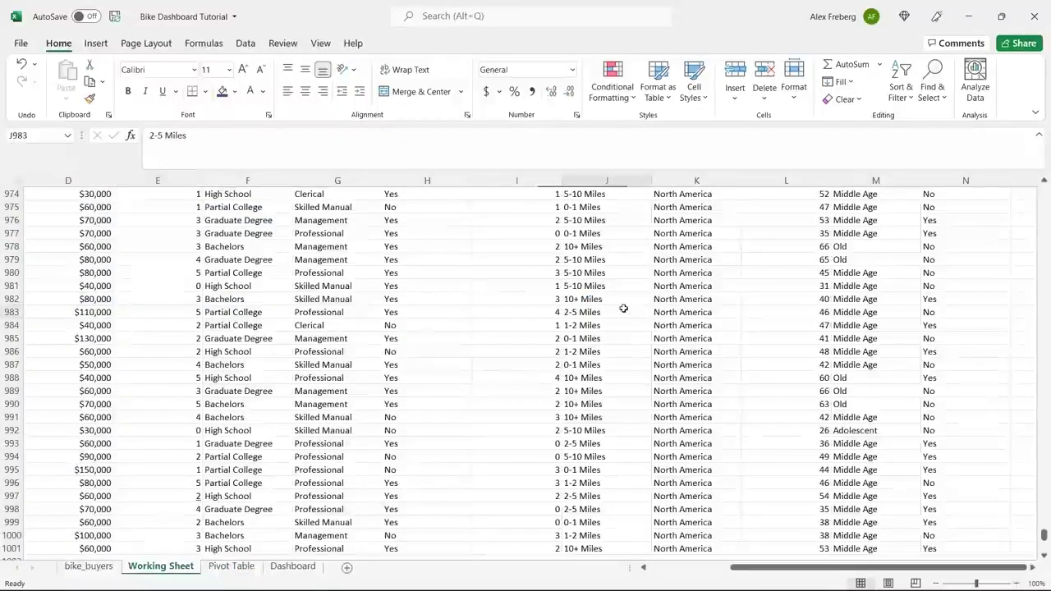
key("ctrl+Up")
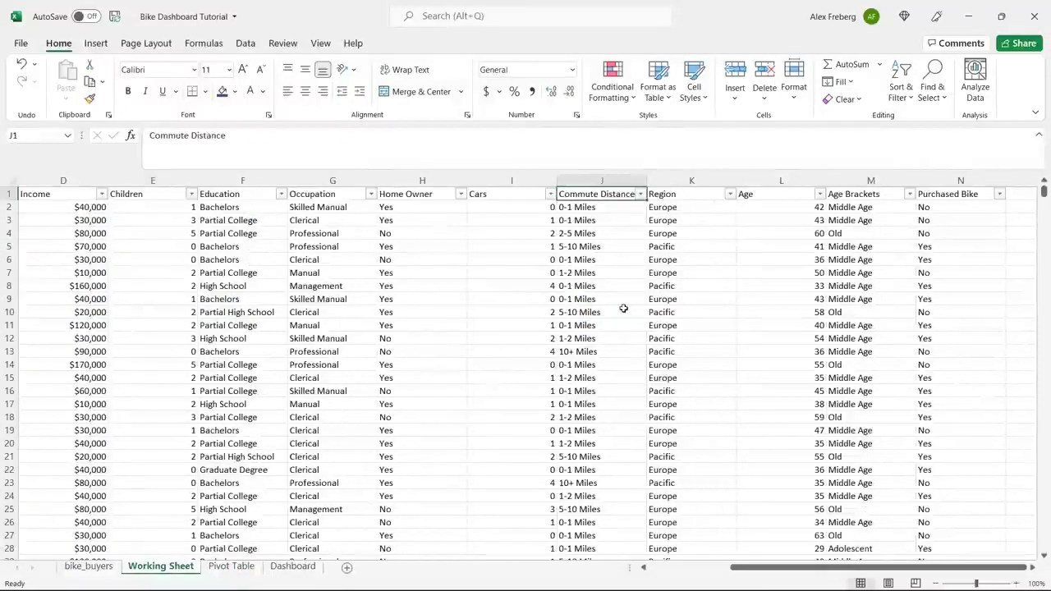
left_click(626, 178)
key("ctrl+h")
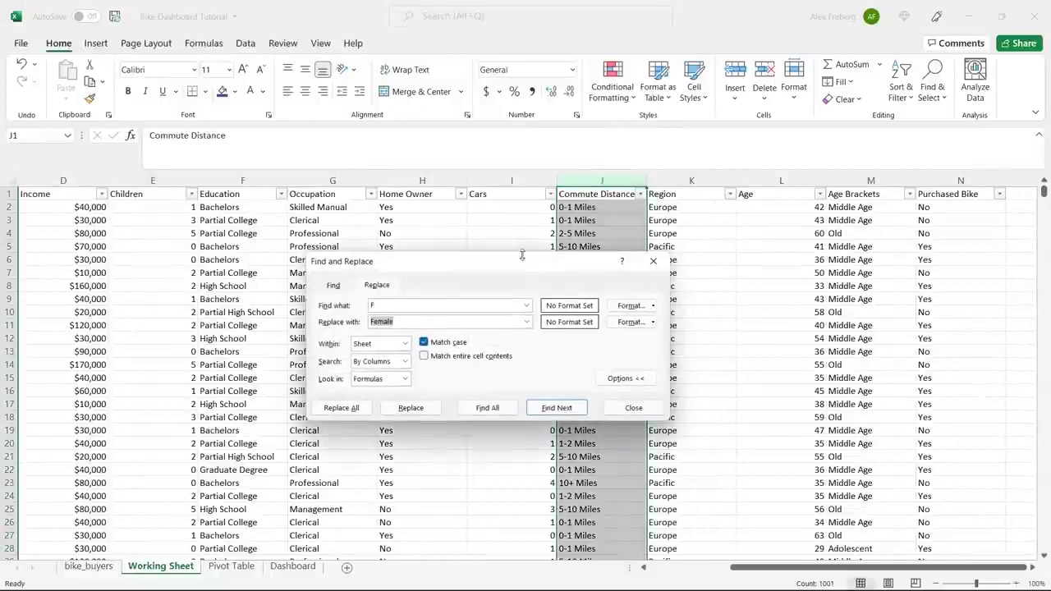
Replace every "10+ Miles" entry in the Commute Distance column with "10 Miles +" and close Find and Replace
left_click_drag(514, 261, 452, 324)
left_click(581, 249)
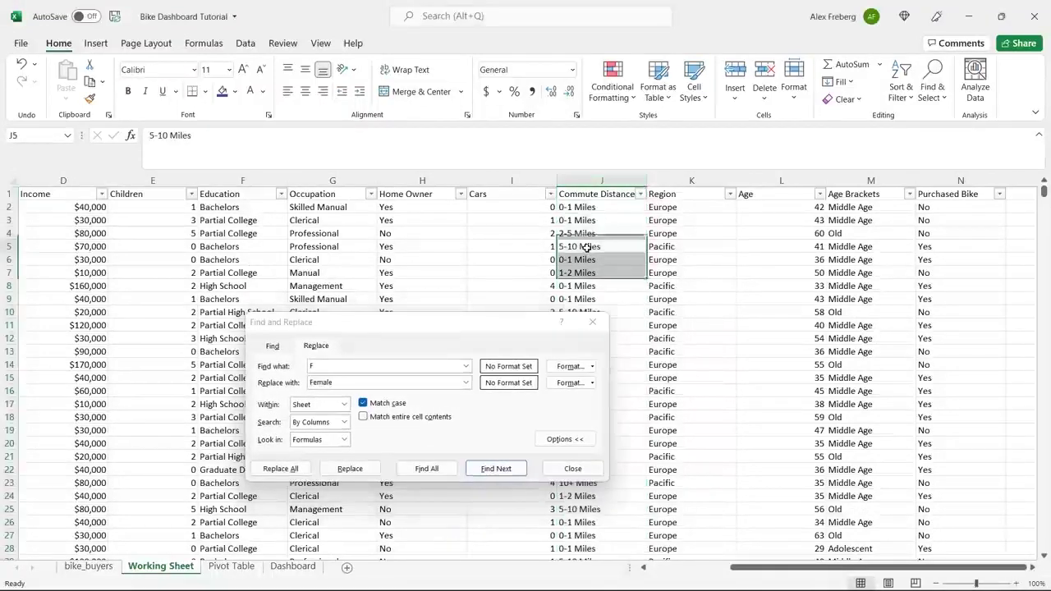
left_click_drag(510, 333, 507, 388)
left_click(591, 353)
key("ctrl+c")
double_click(391, 417)
key("ctrl+v")
double_click(360, 438)
type("10")
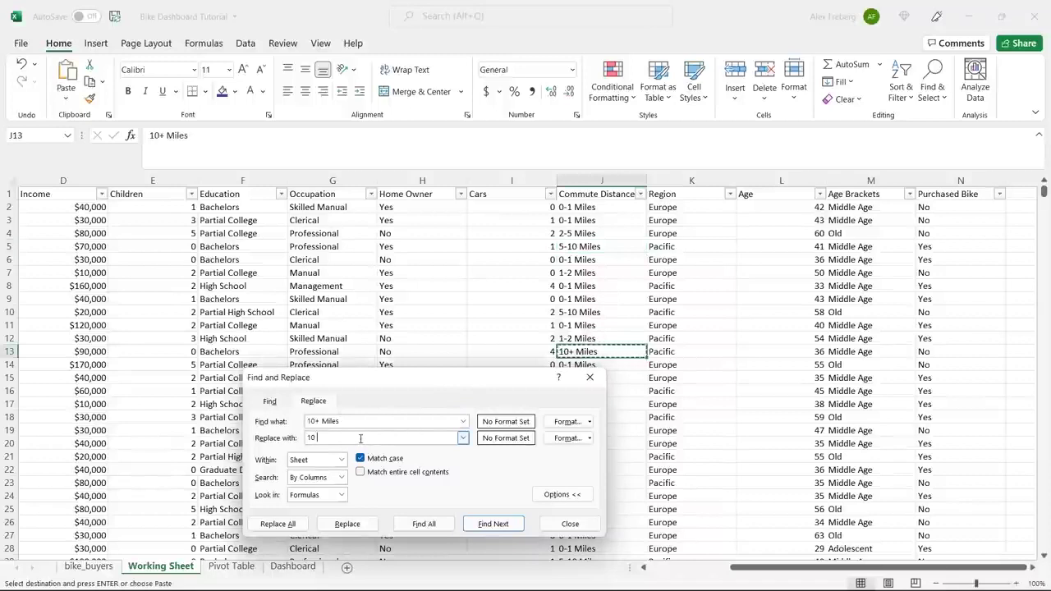
type(" Miles +")
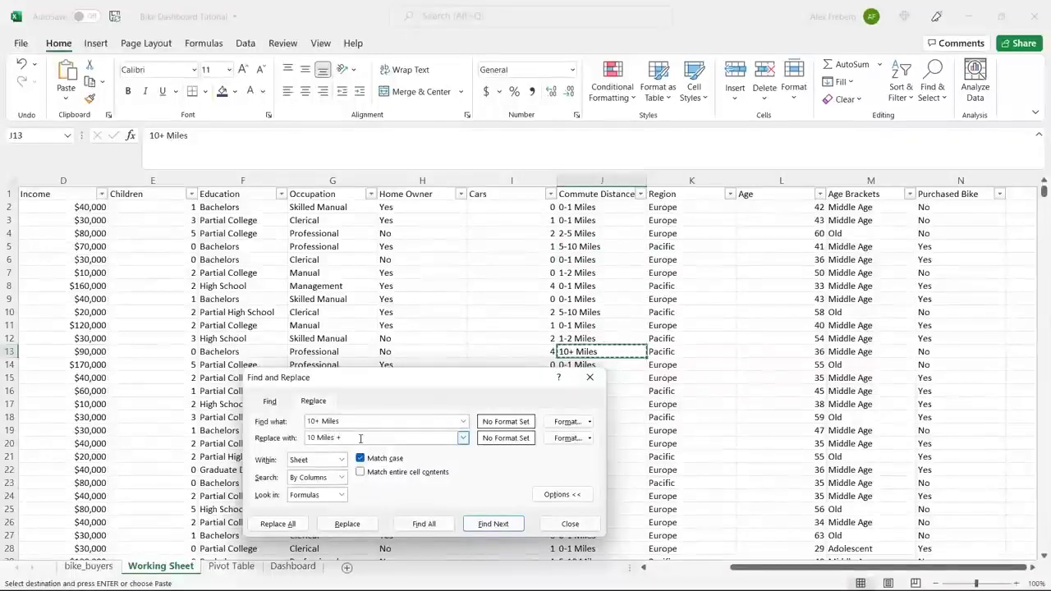
left_click(287, 525)
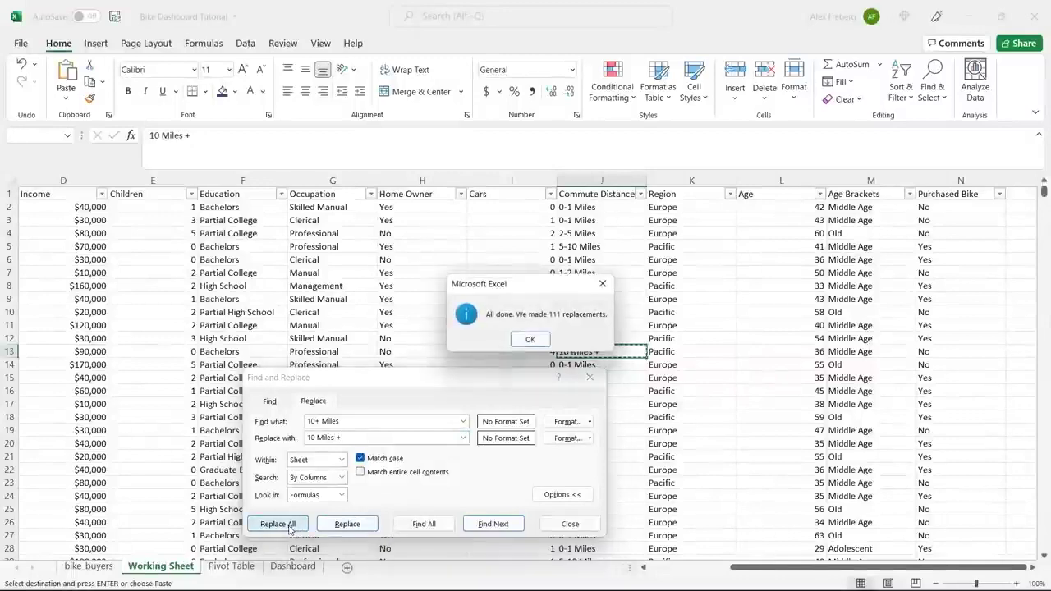
left_click(529, 337)
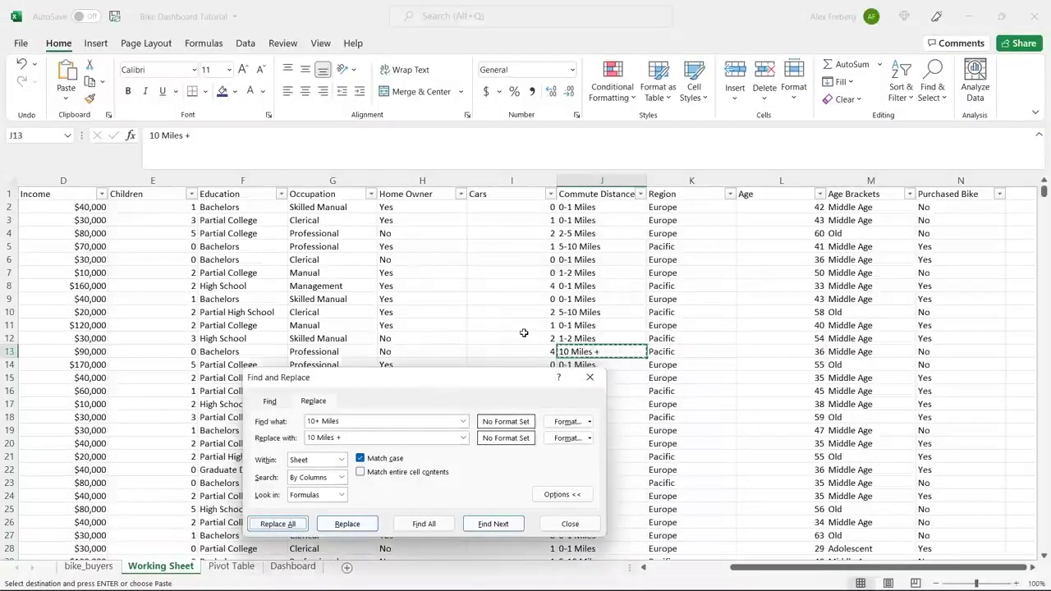
left_click(570, 524)
Refresh the commute distance pivot table on the Pivot Table sheet
left_click(231, 567)
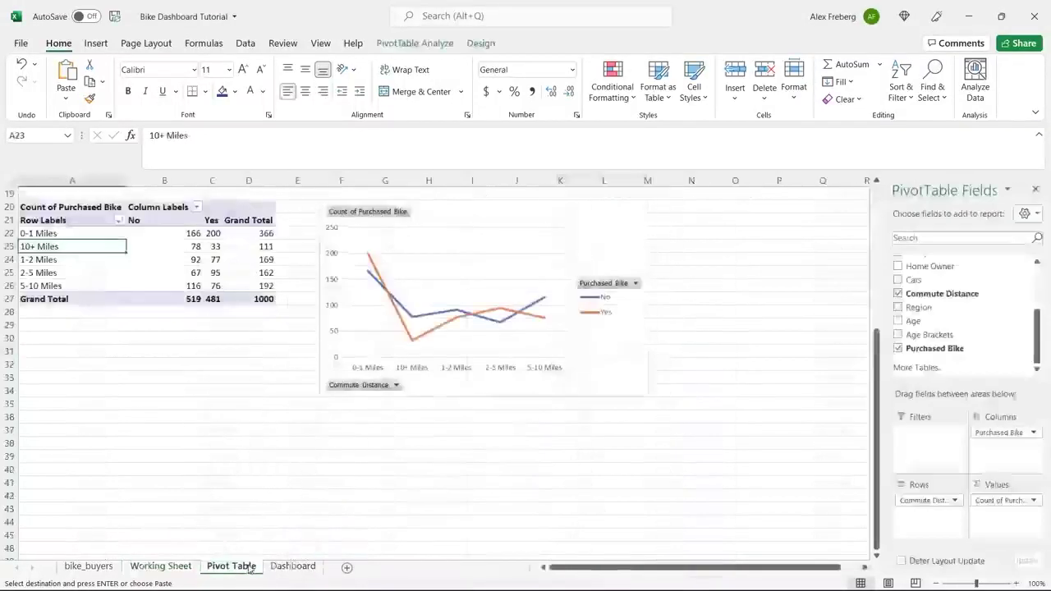
left_click(159, 271)
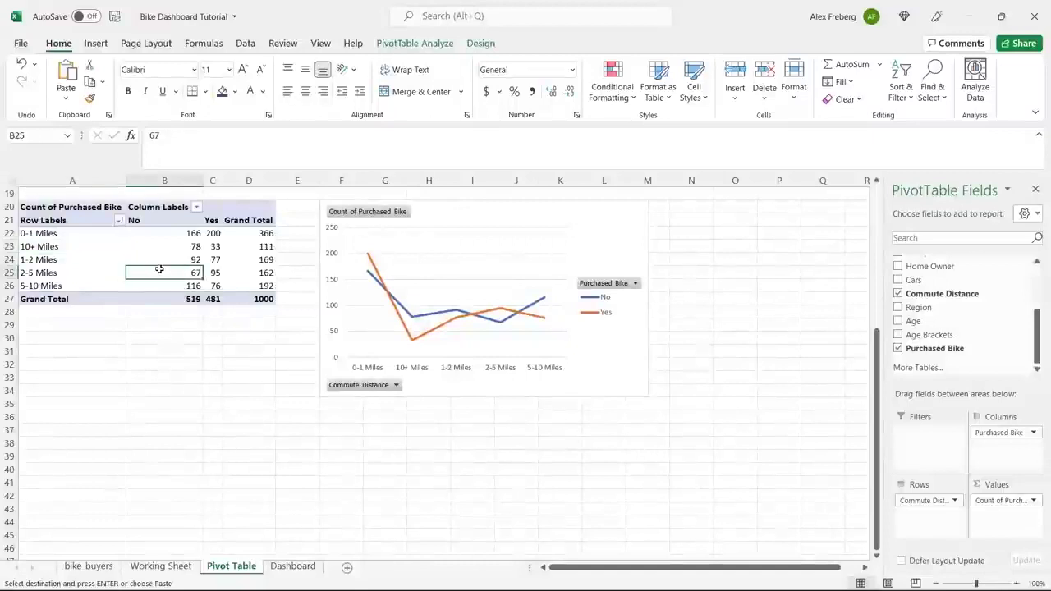
left_click(245, 43)
left_click(256, 72)
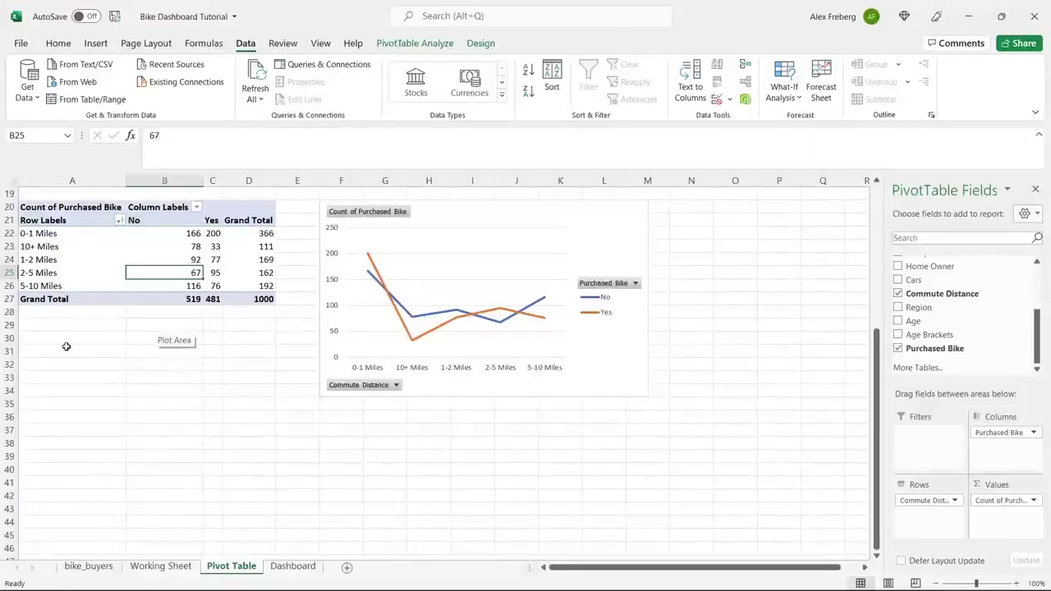
On the Working Sheet, replace every "10+ Miles" entry in the Commute Distance column with "More than 10 Miles"
left_click(160, 566)
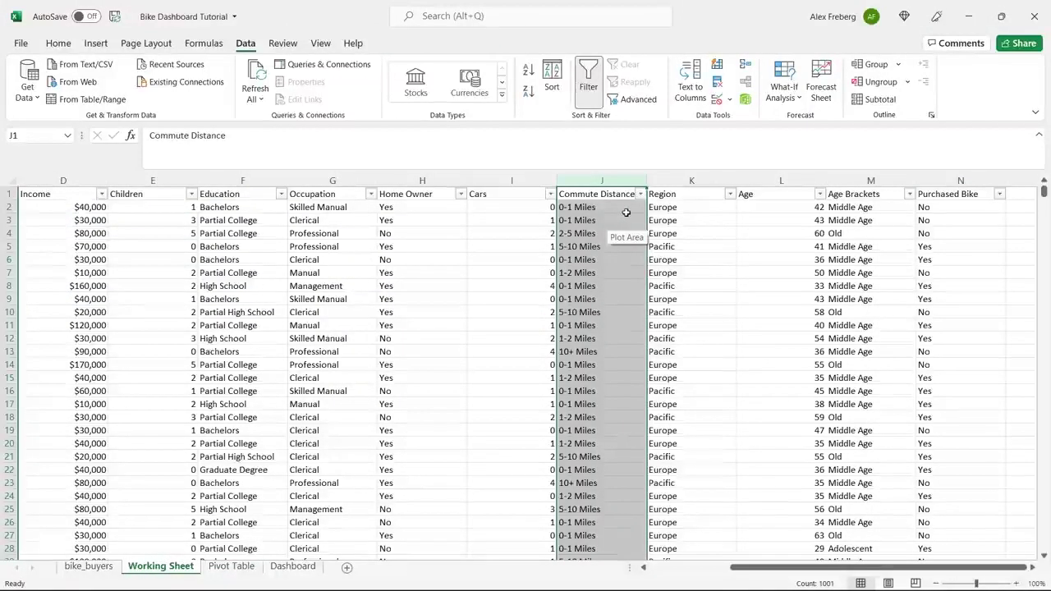
key("ctrl+h")
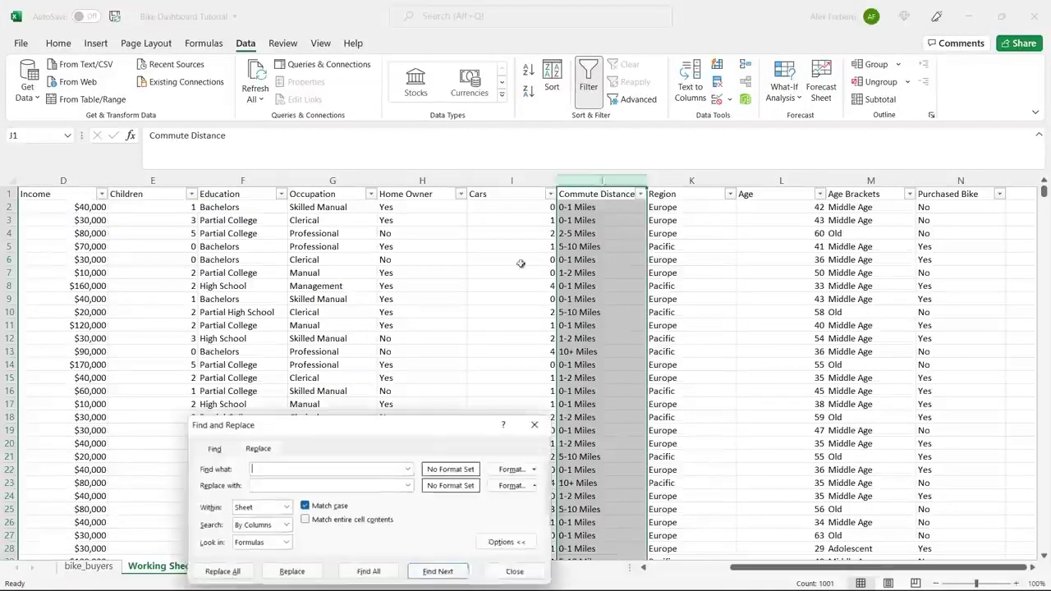
left_click_drag(361, 427, 412, 301)
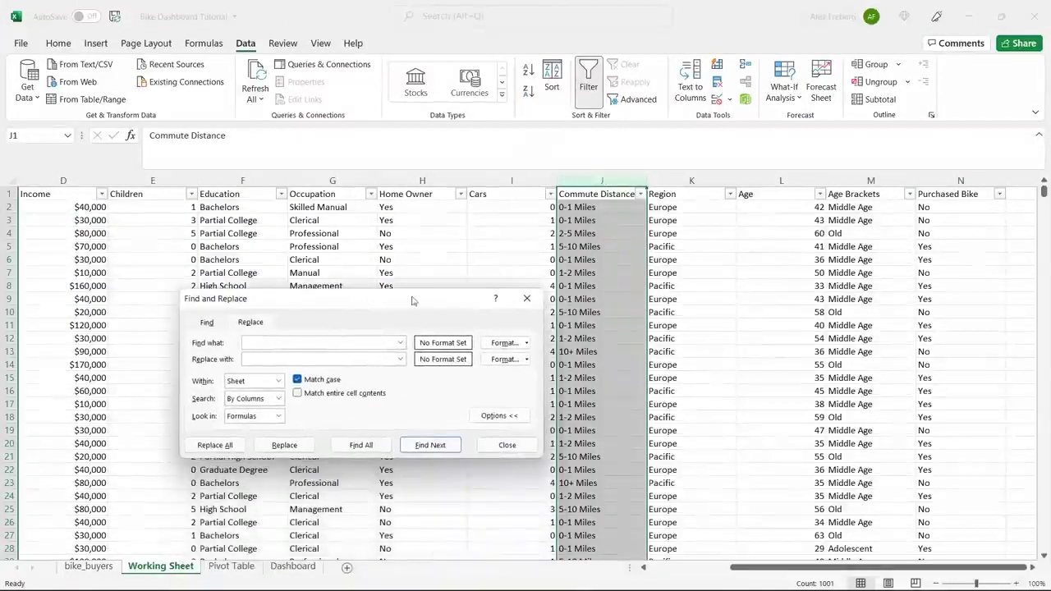
left_click(602, 301)
left_click(600, 351)
key("ctrl+c")
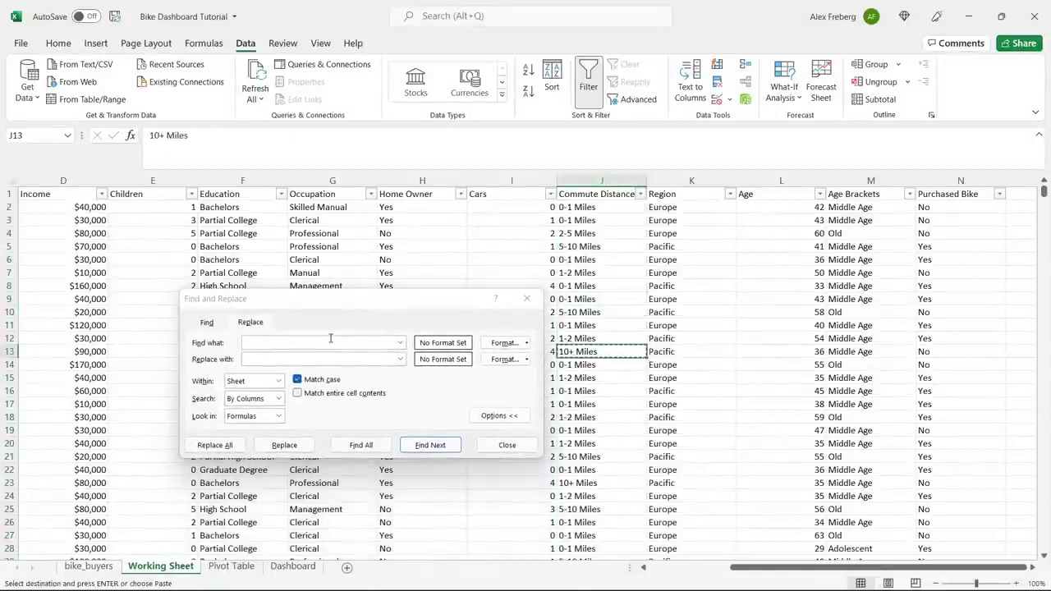
left_click(324, 342)
key("ctrl+v")
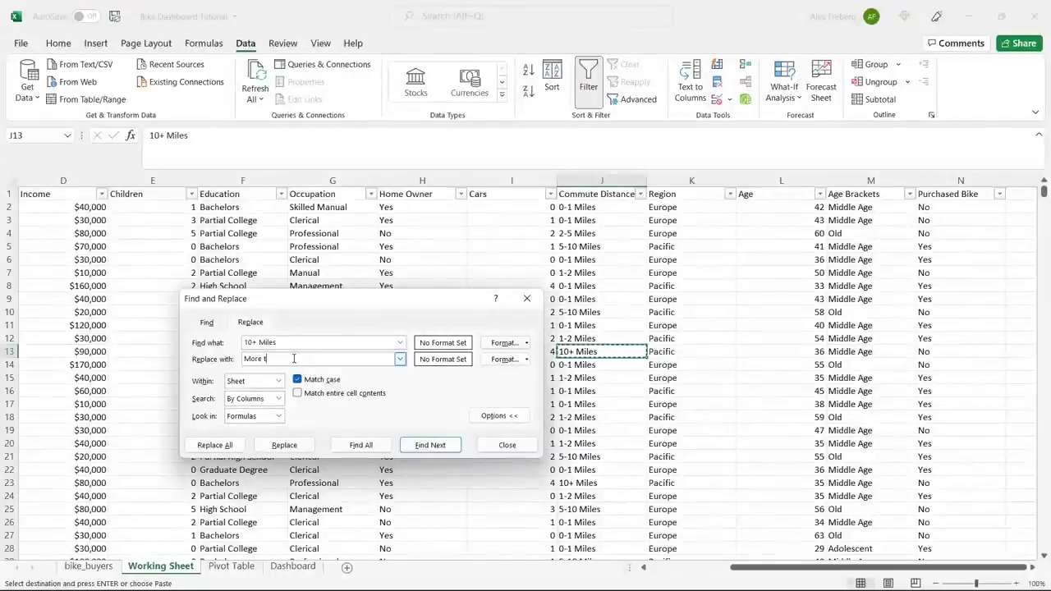
type("10 Miles")
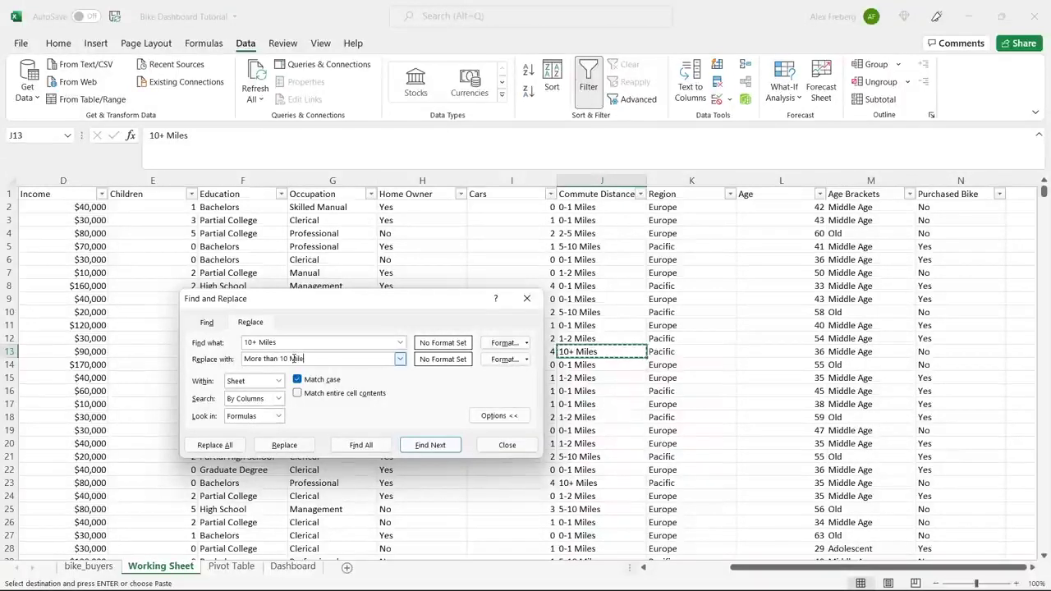
left_click(215, 445)
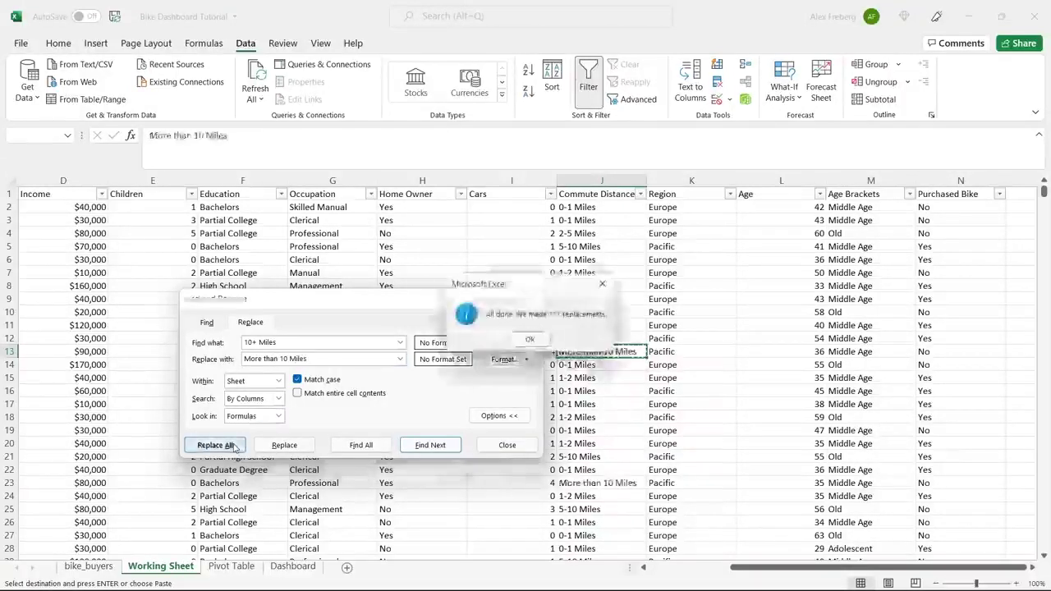
left_click(531, 336)
left_click(534, 298)
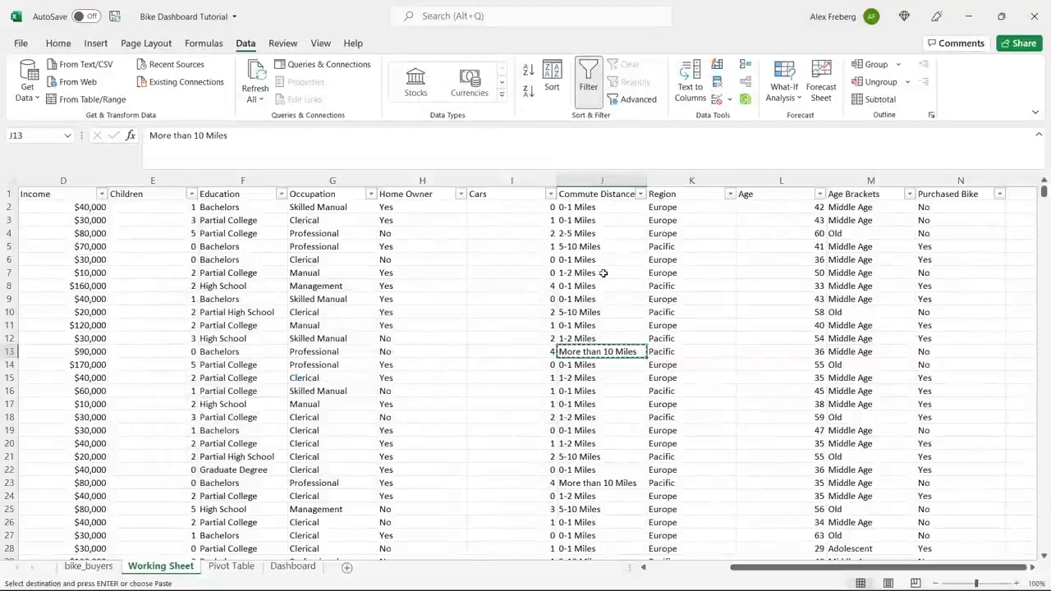
double_click(619, 275)
left_click(611, 326)
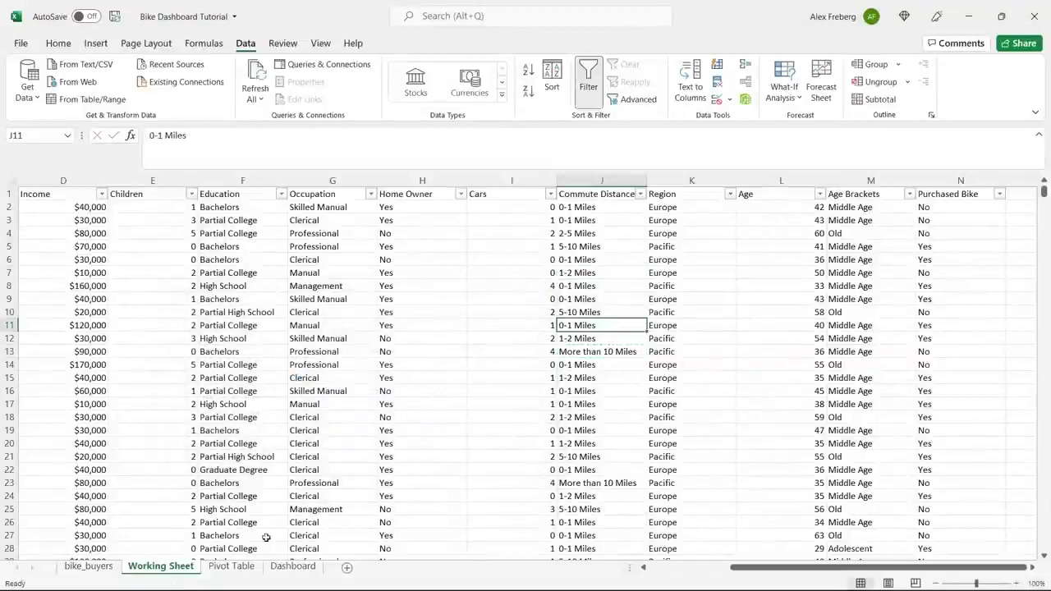
Refresh the data on the Pivot Table sheet so the commute distance pivot table and chart use the new label
left_click(231, 566)
left_click(254, 78)
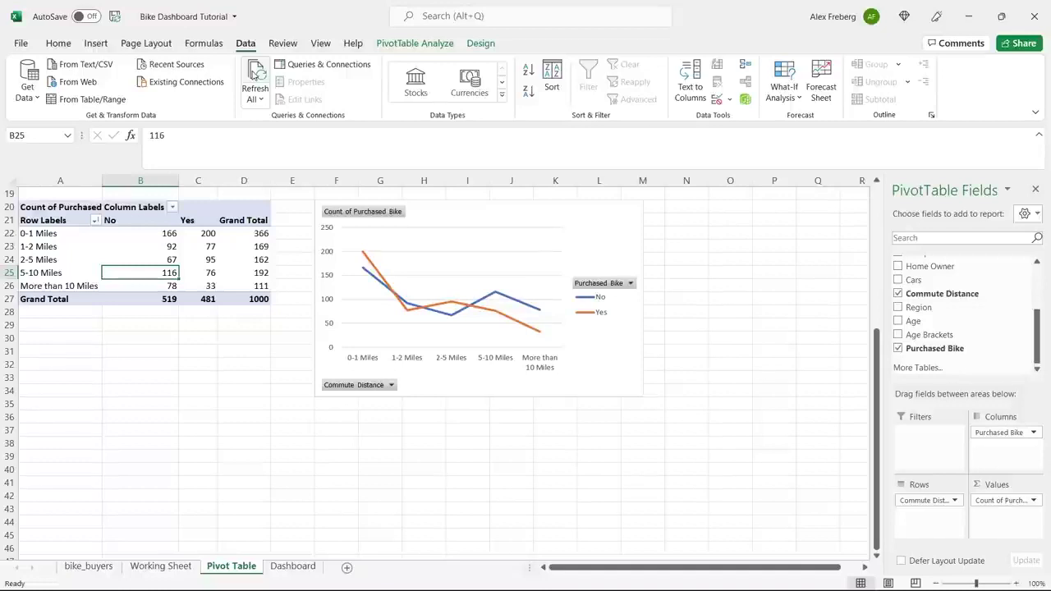
left_click(511, 418)
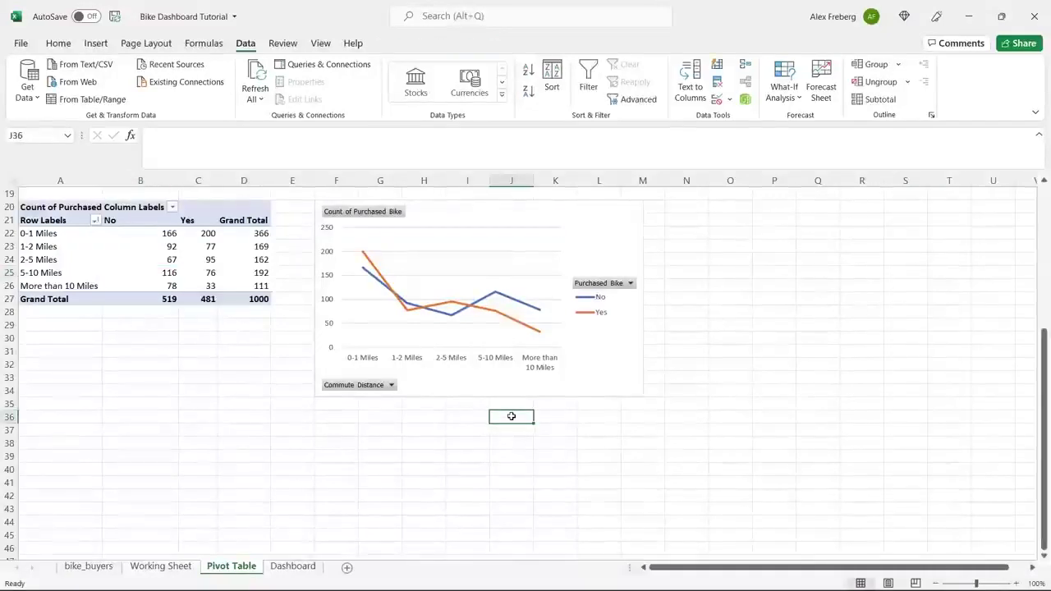
mouse_move(496, 301)
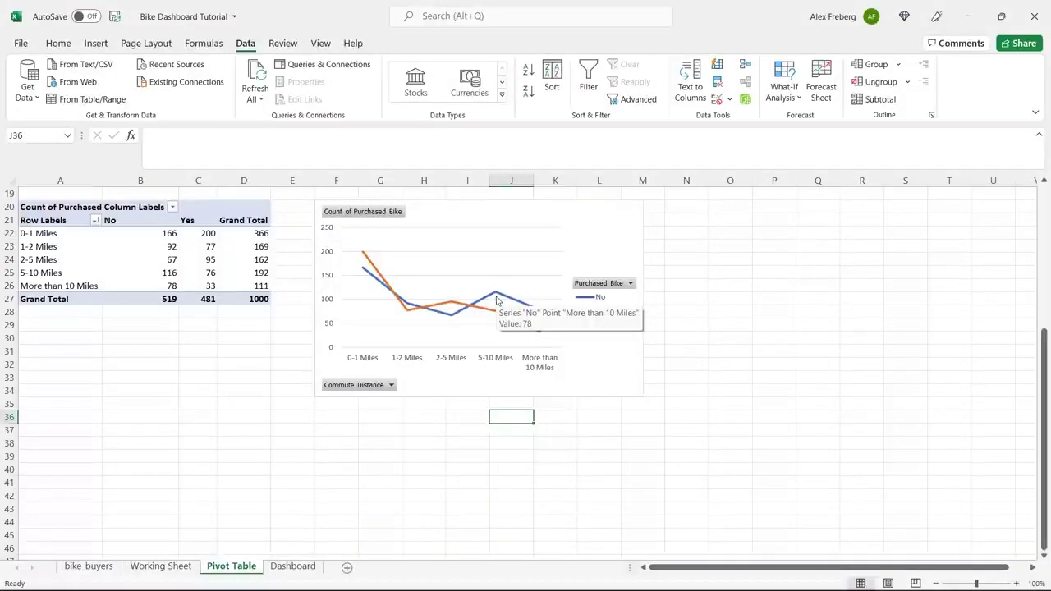
Add axis titles to the commute distance line chart
left_click(600, 228)
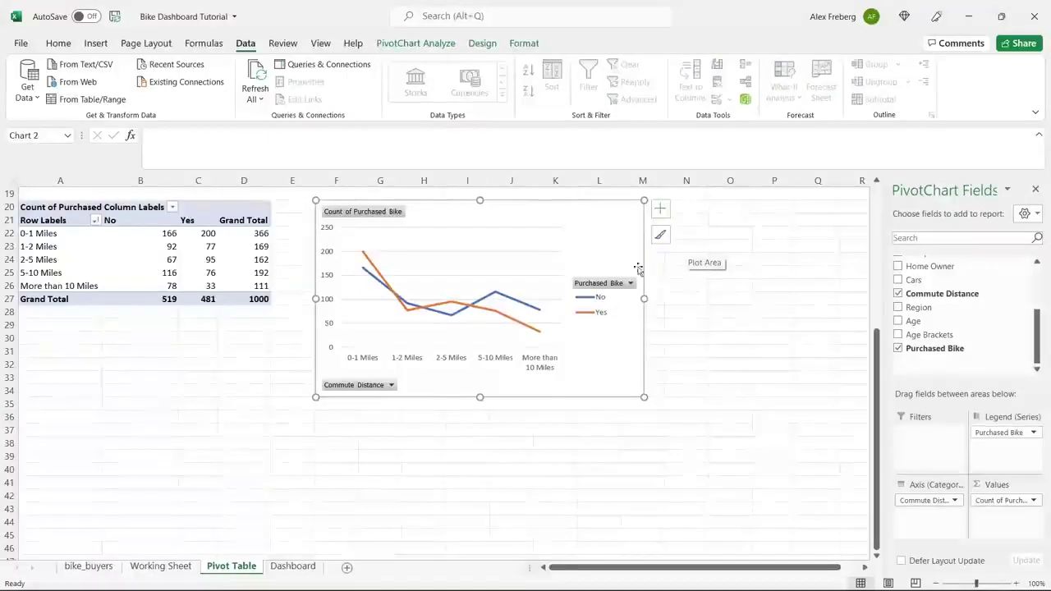
left_click(661, 211)
left_click(691, 240)
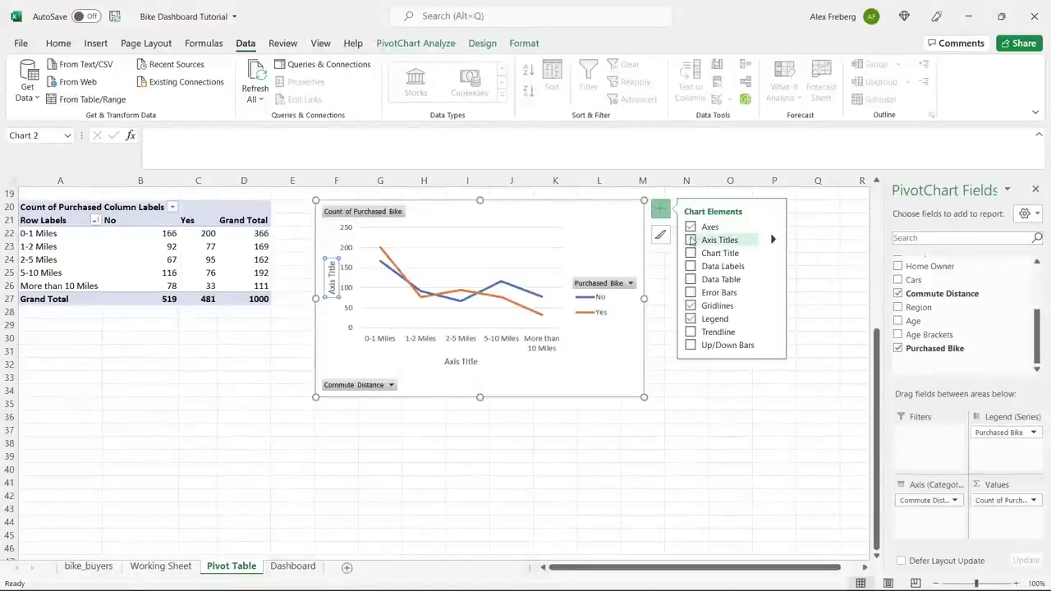
Change the chart's horizontal axis title to "Commute Distance"
double_click(465, 362)
triple_click(465, 362)
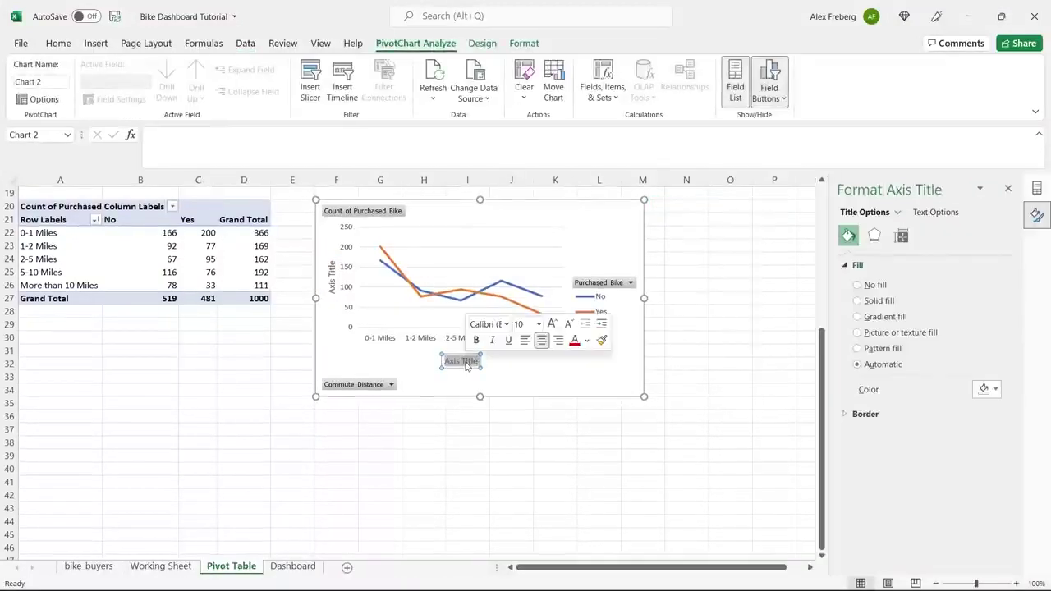
type("Commute D")
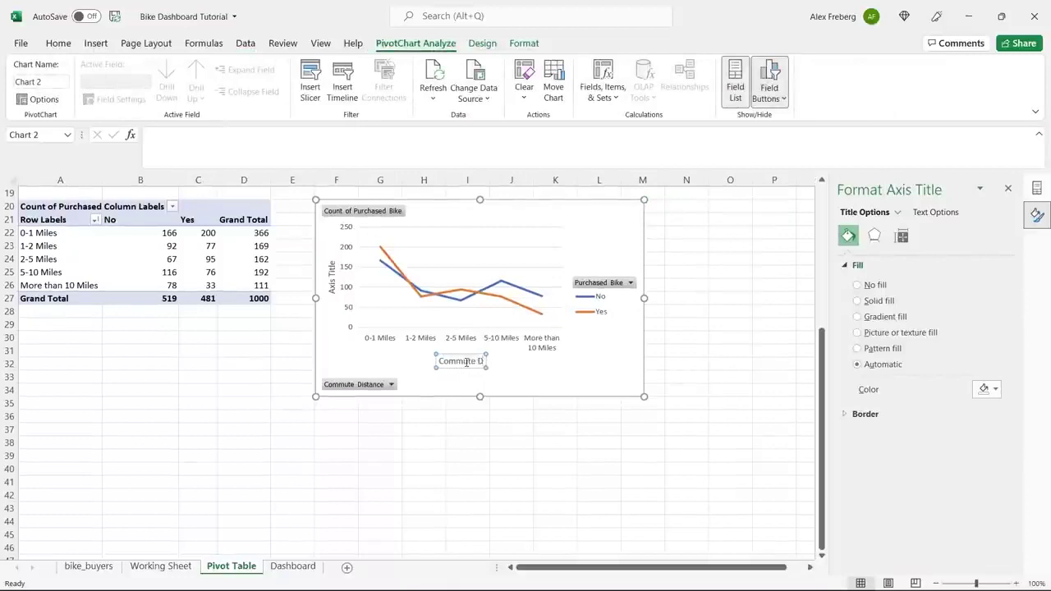
type("istance")
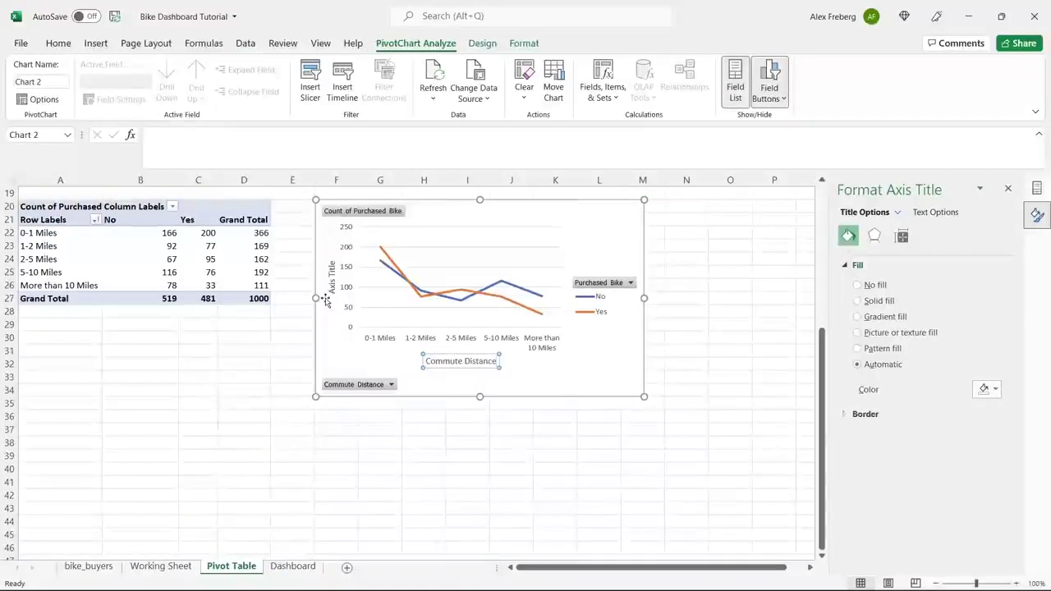
Remove the primary vertical axis title from the line chart, keeping the primary horizontal axis title enabled
left_click(332, 282)
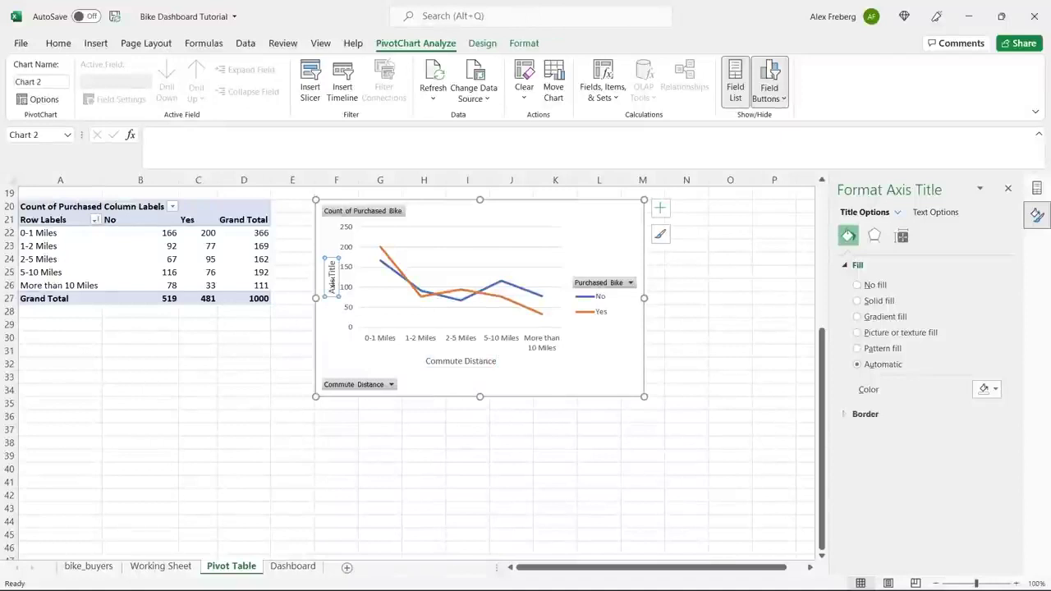
triple_click(331, 282)
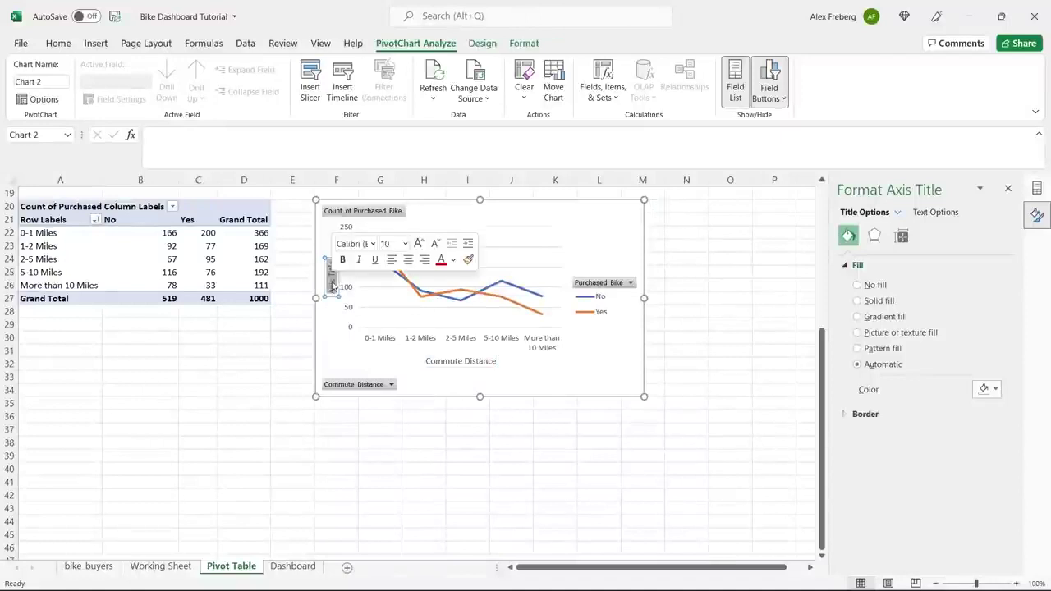
left_click(614, 250)
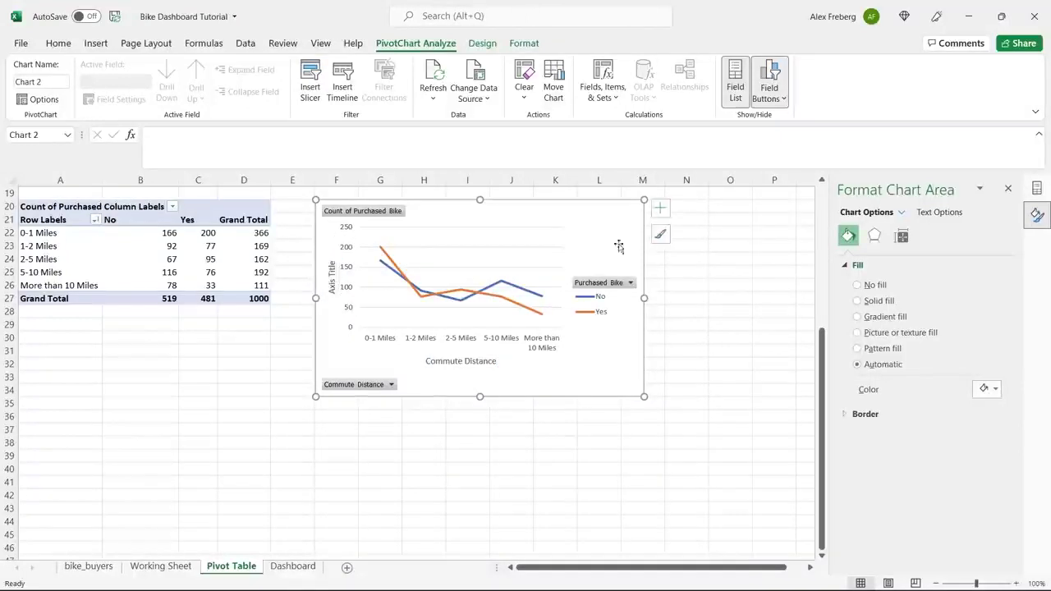
left_click(661, 206)
left_click(772, 239)
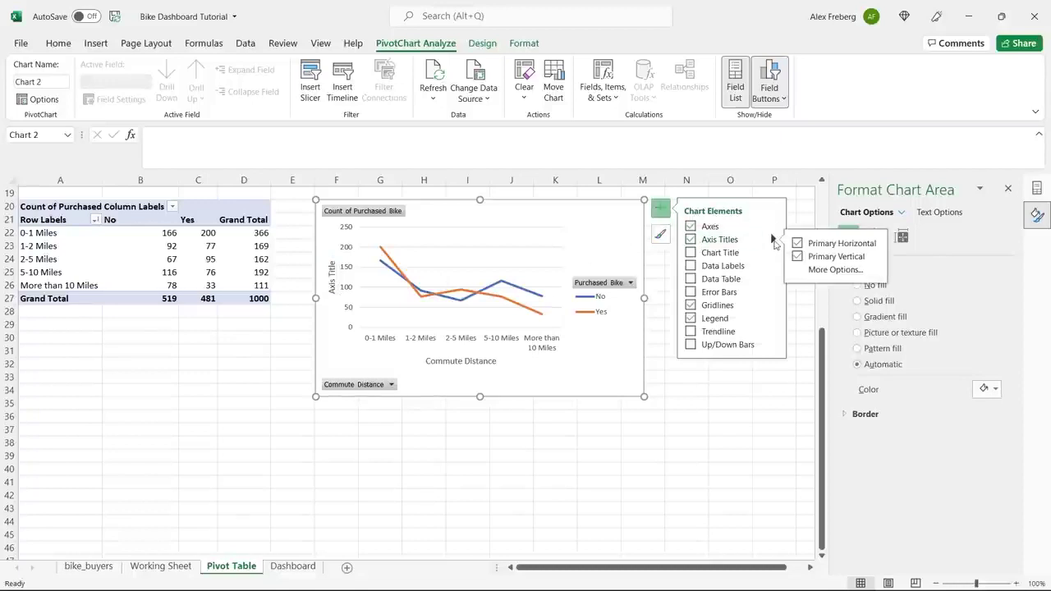
left_click(797, 243)
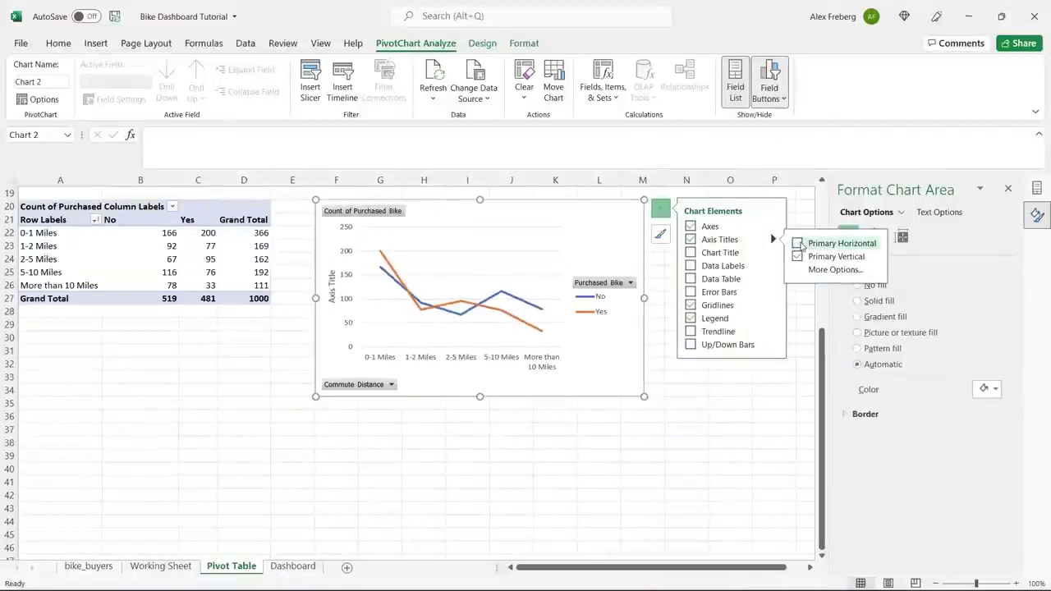
left_click(797, 243)
left_click(801, 256)
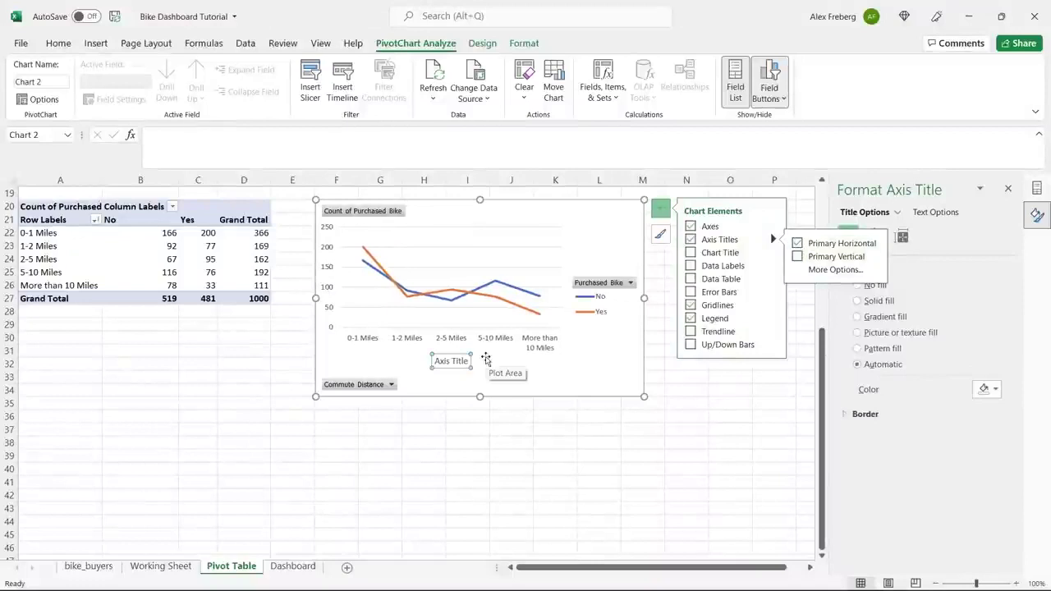
Replace the placeholder text of the horizontal axis title with "Commute Distance"
left_click(451, 362)
double_click(452, 362)
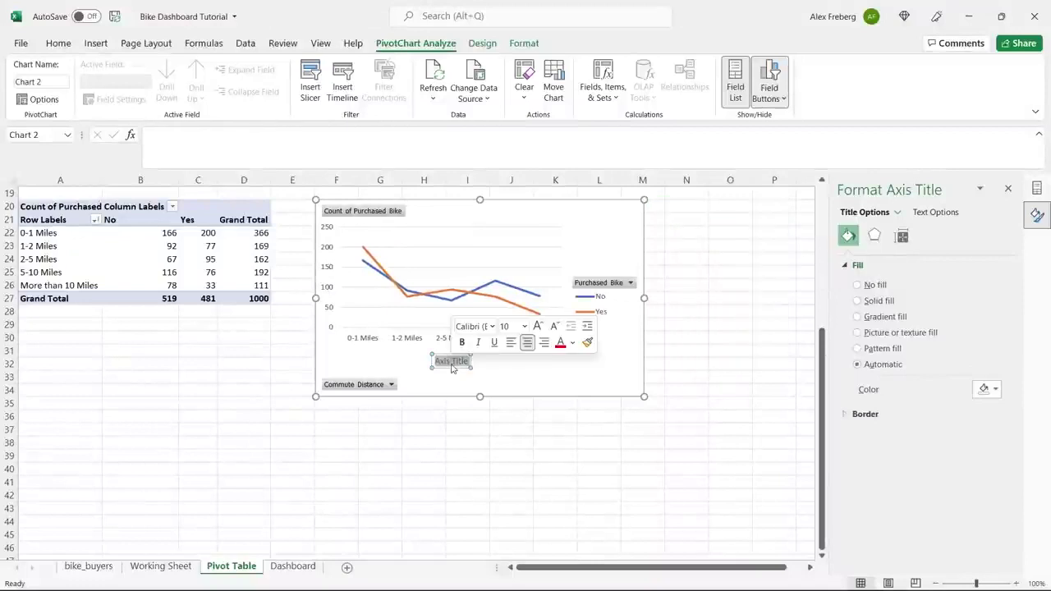
triple_click(452, 362)
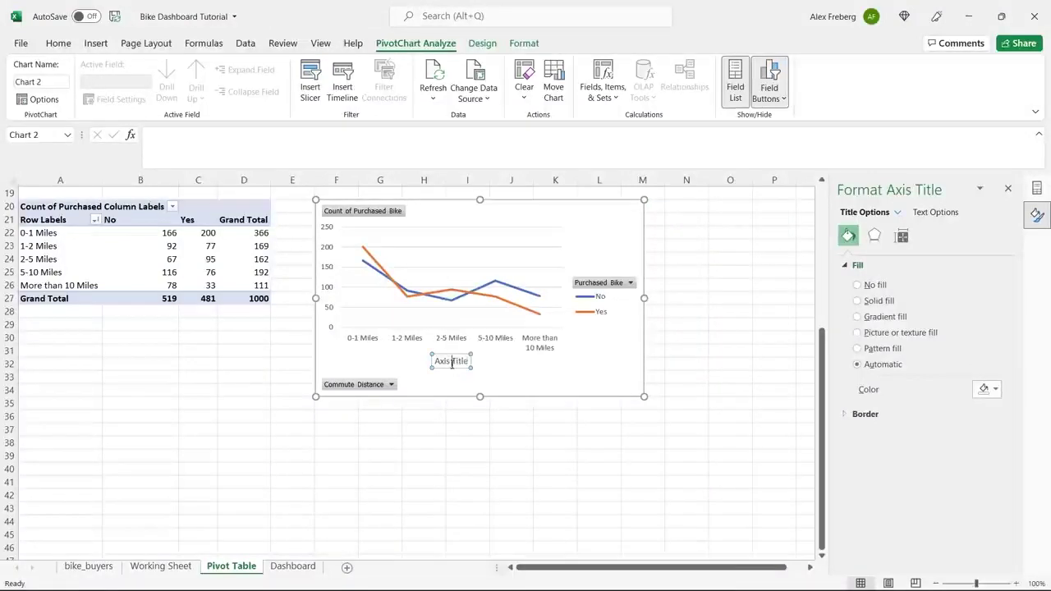
type("Commute Distance")
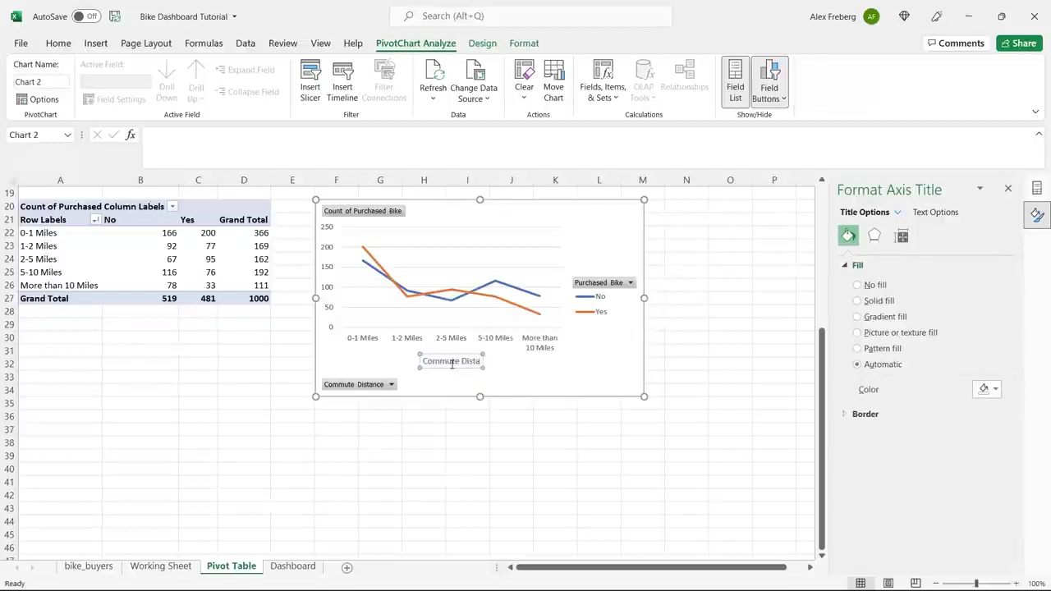
left_click(580, 381)
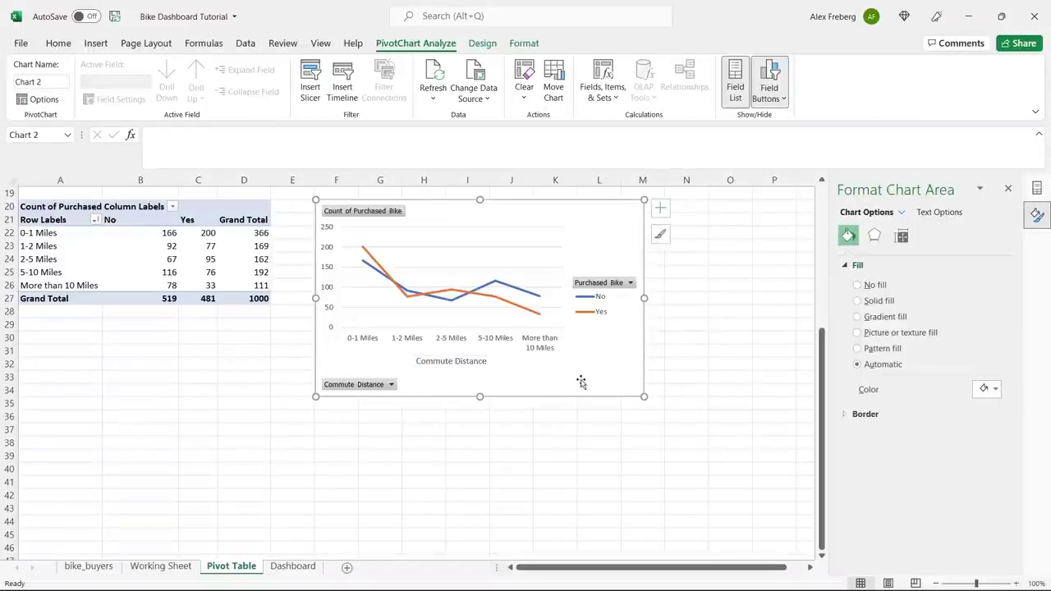
Add a chart title to the commute distance line chart and set its text to "Distance Per Customer"
left_click(661, 209)
left_click(691, 252)
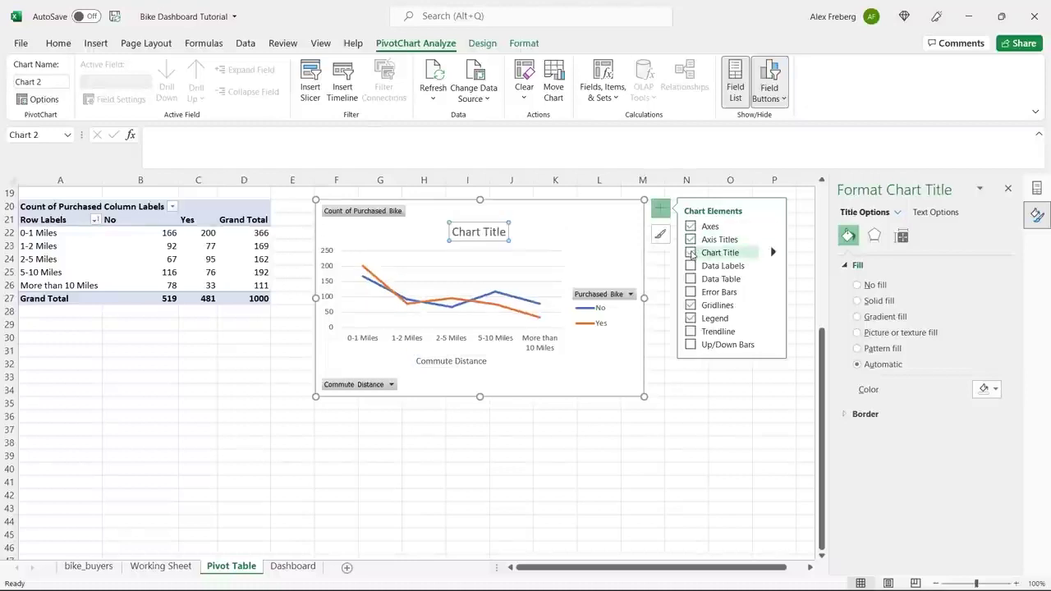
triple_click(481, 234)
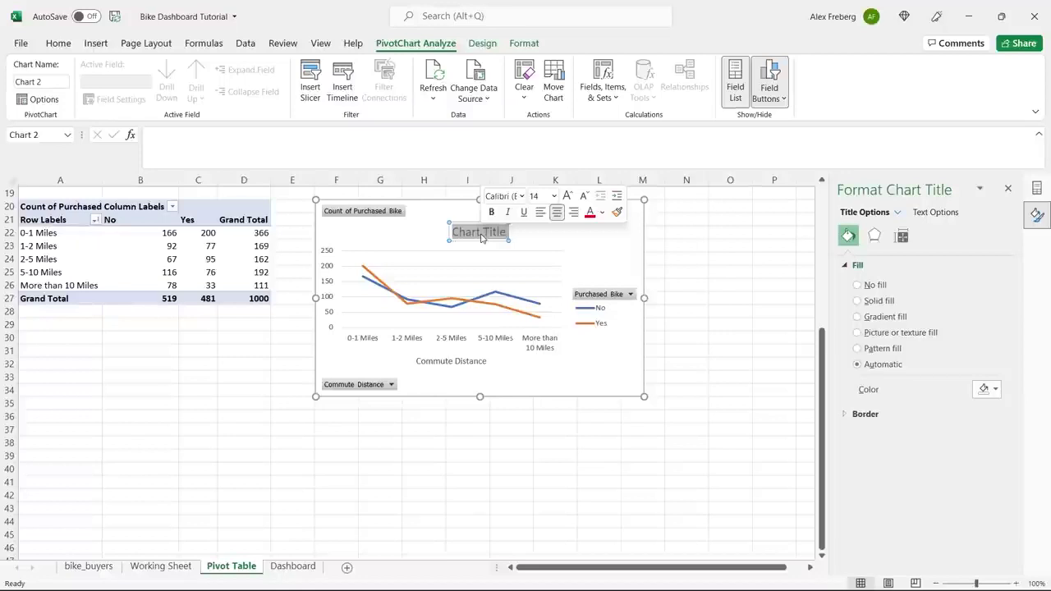
type("Distance")
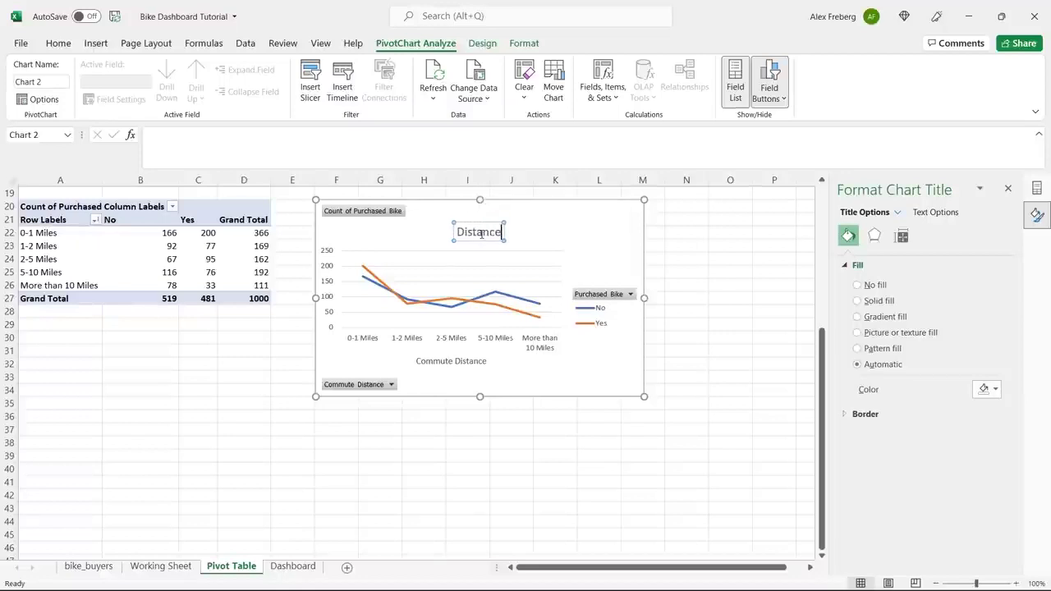
type(" Per Customaer")
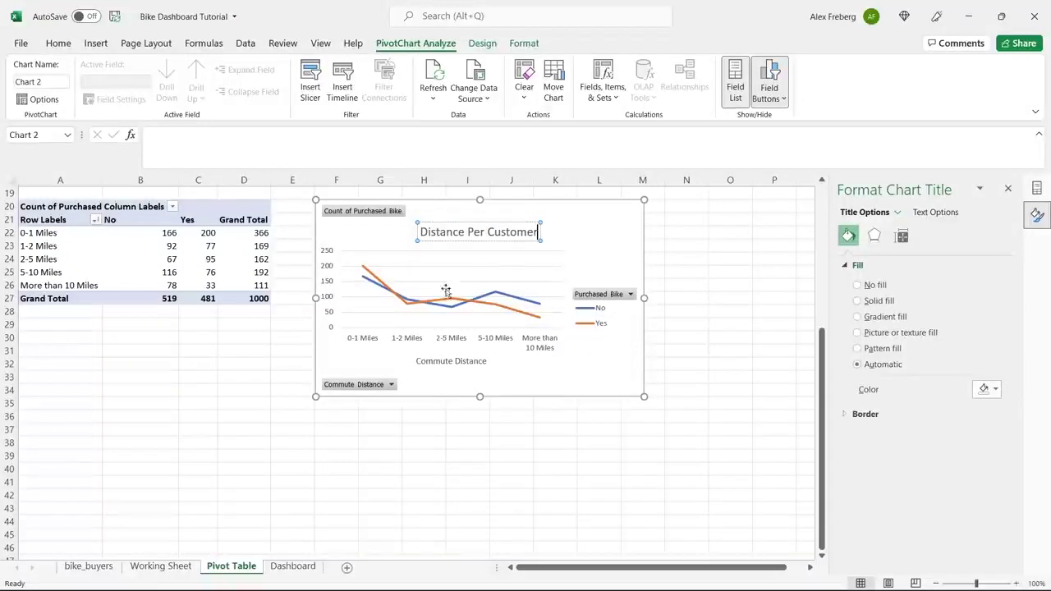
Replace the commute distance chart's title text with "Customer Commute"
double_click(511, 236)
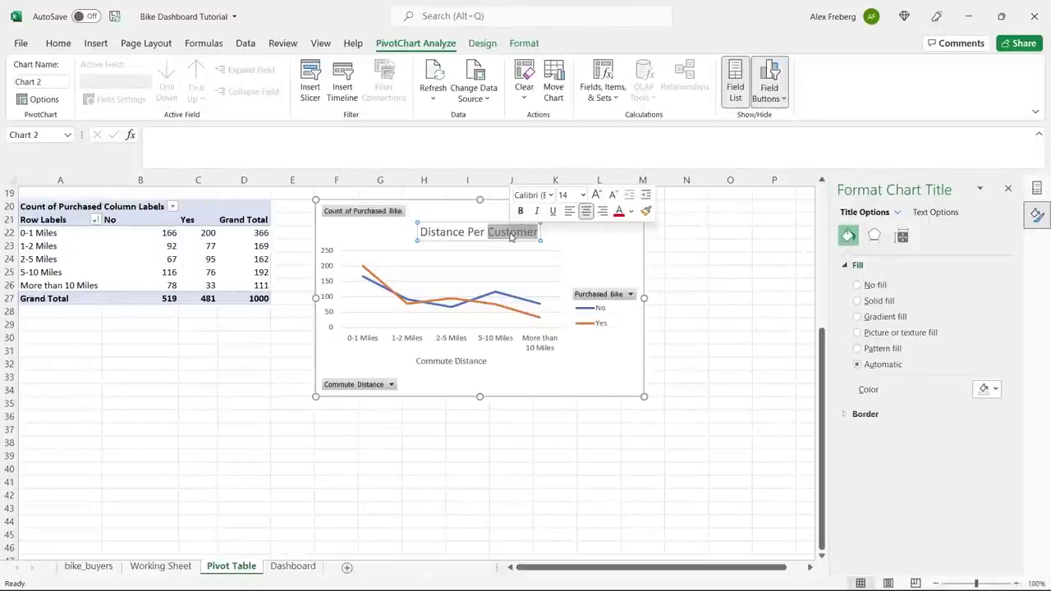
key("BackSpace")
key("BackSpace")
key("BackSpace")
key("BackSpace")
key("BackSpace")
key("BackSpace")
key("BackSpace")
key("BackSpace")
key("BackSpace")
key("BackSpace")
key("BackSpace")
key("BackSpace")
key("BackSpace")
key("BackSpace")
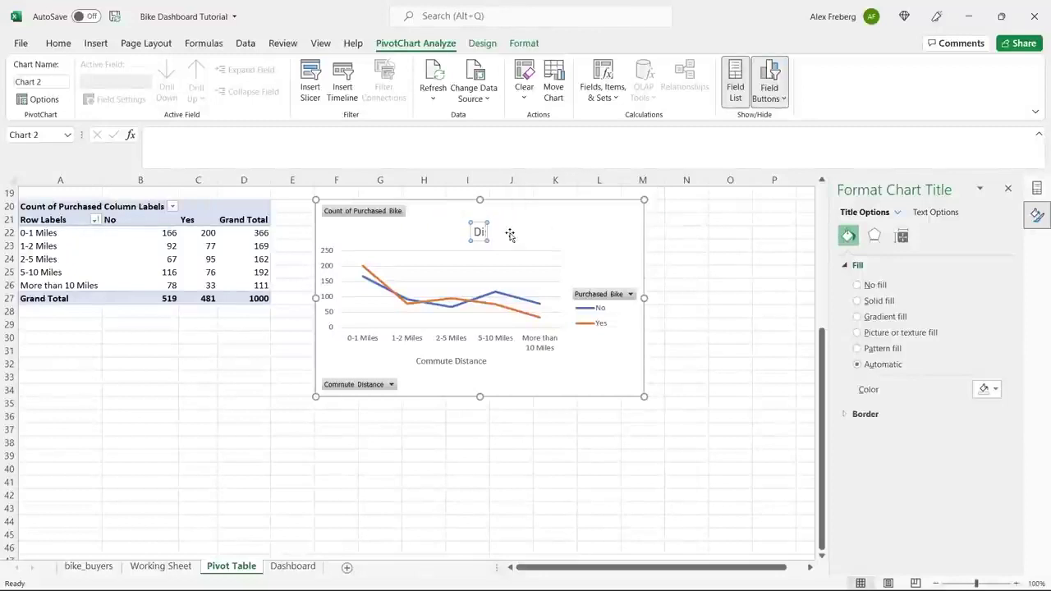
type("Custom")
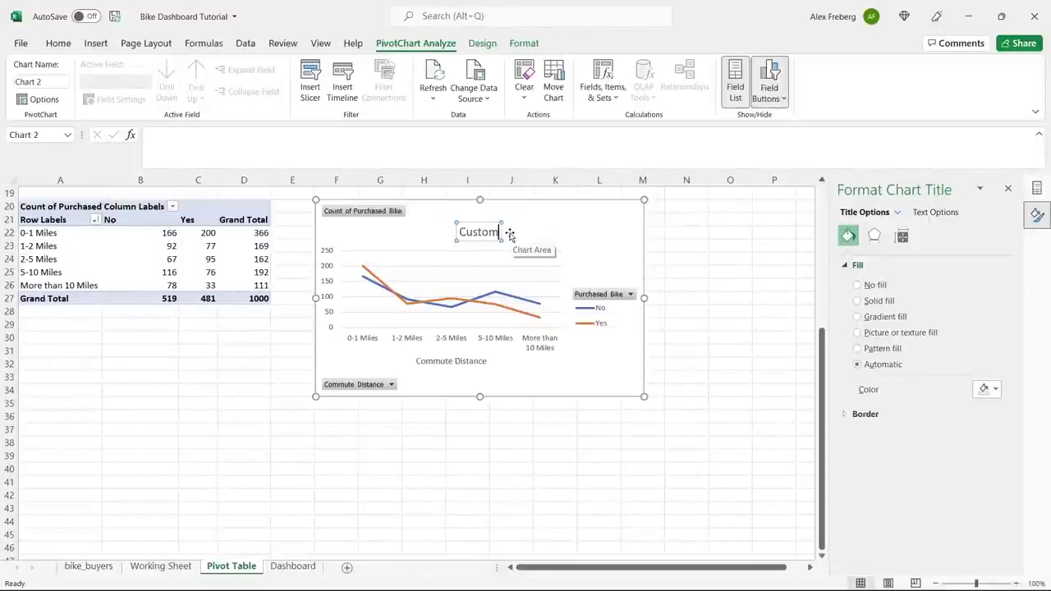
type("er Commute")
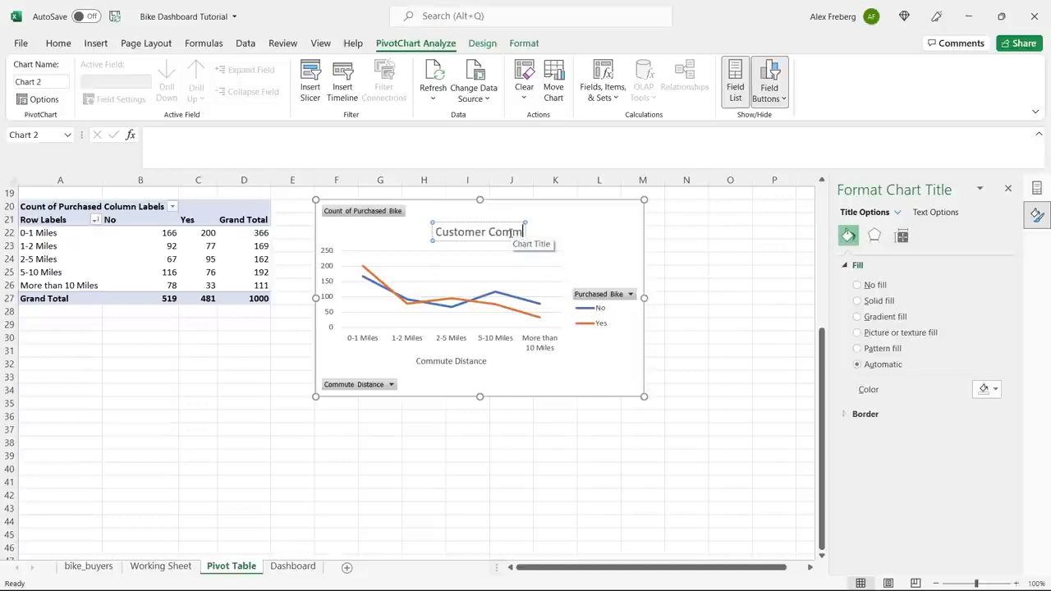
left_click(592, 358)
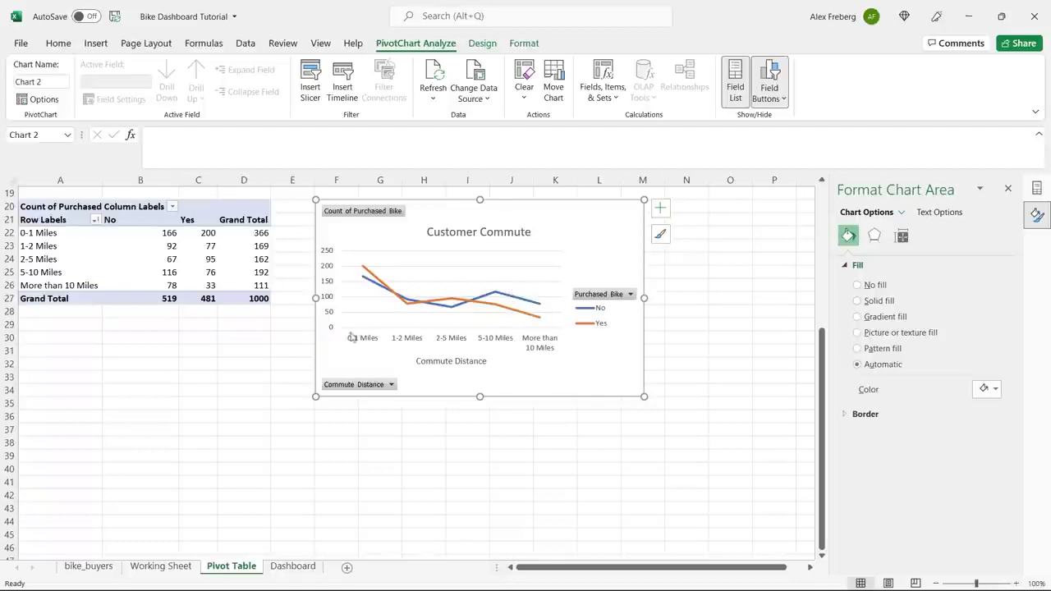
Insert a PivotTable at cell A41 of the Pivot Table sheet from the Working Sheet data range A1:N1001
left_click(61, 478)
scroll(61, 476, "down", 5)
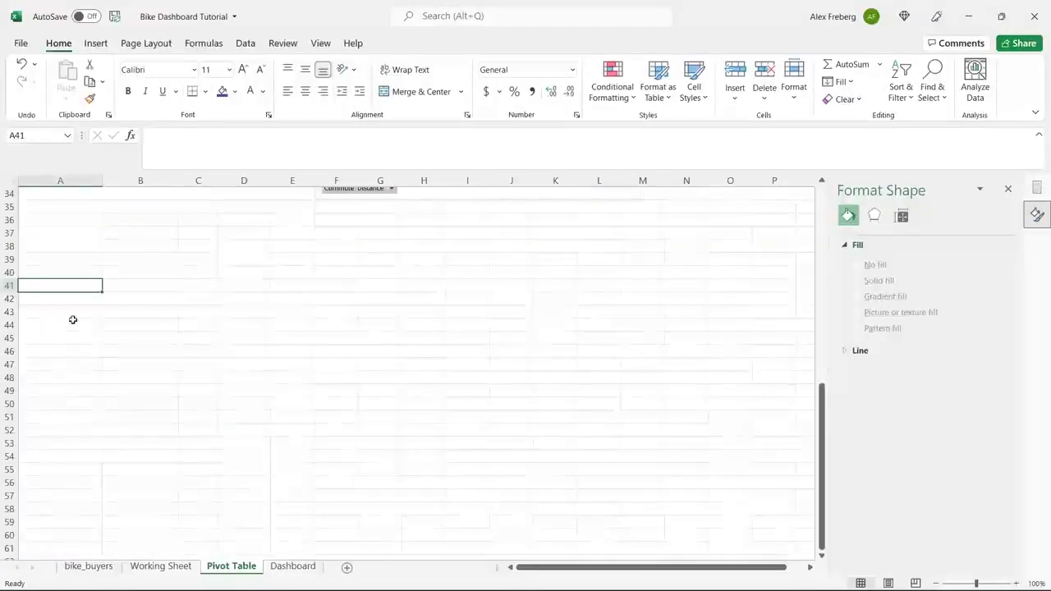
left_click(94, 49)
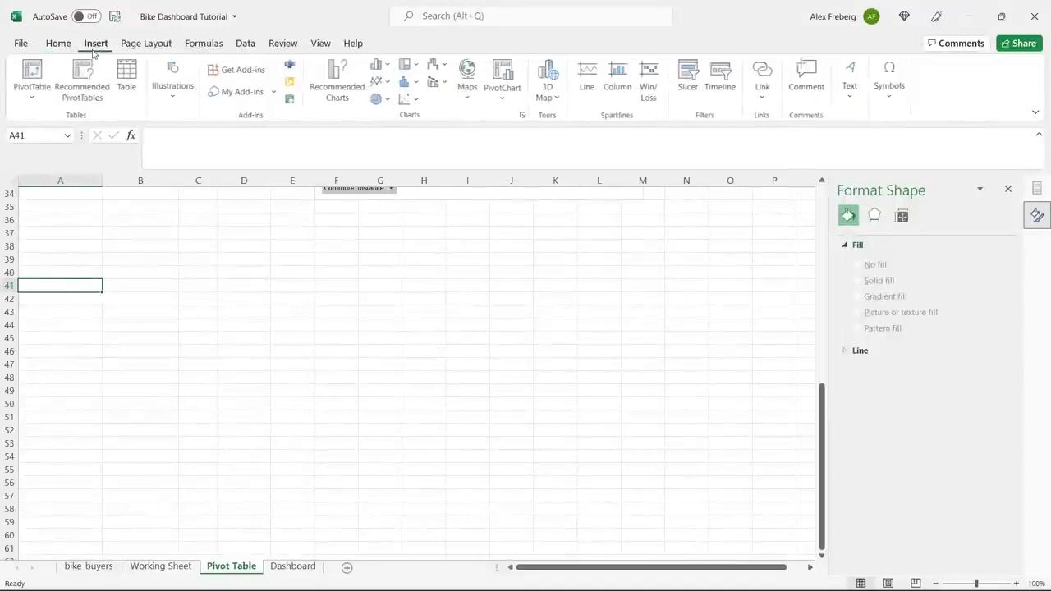
left_click(33, 71)
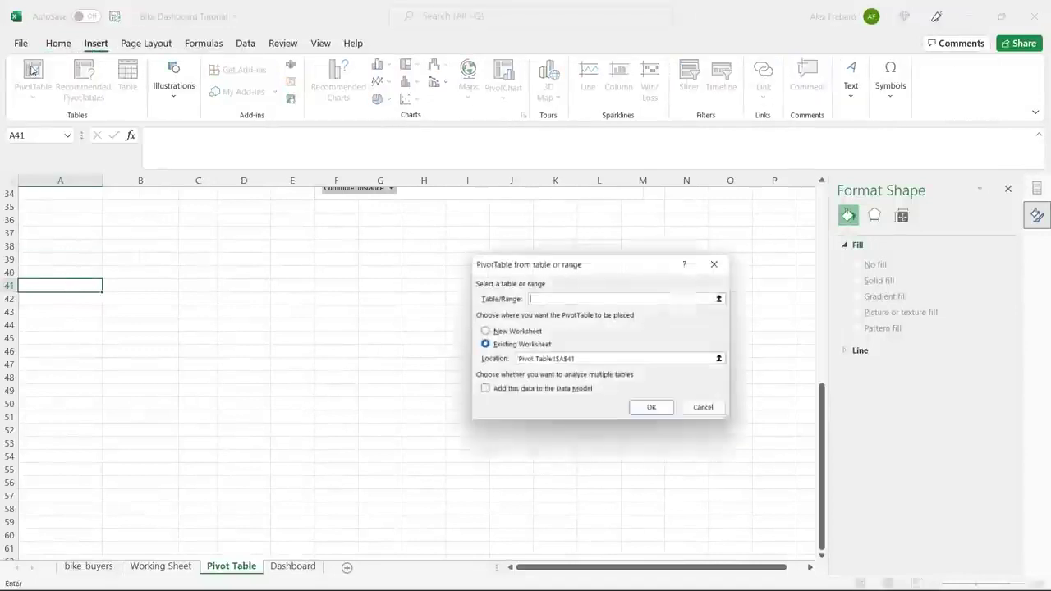
left_click(170, 566)
left_click(176, 414)
key("ctrl+a")
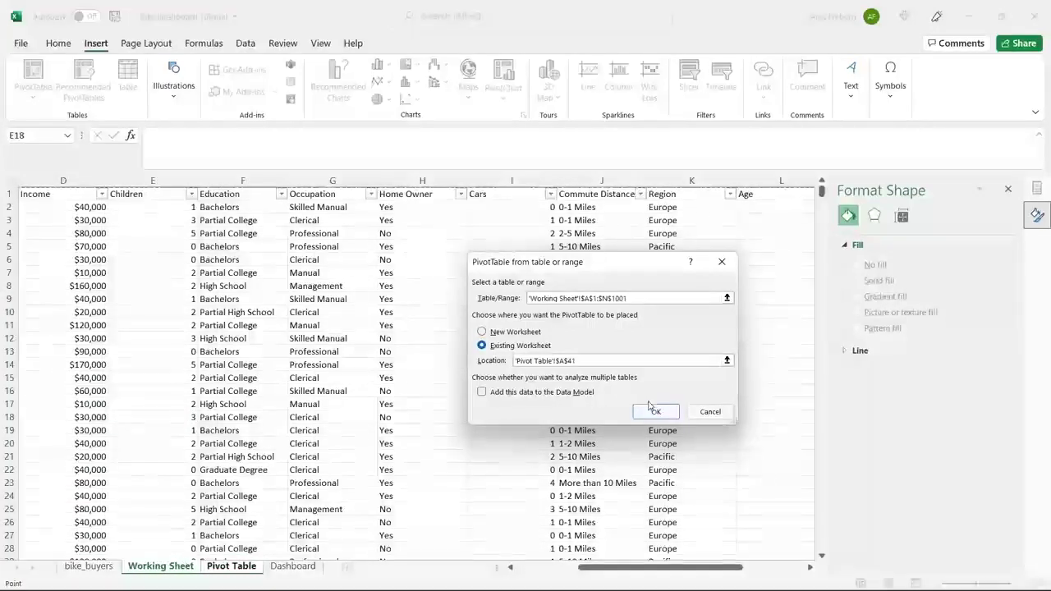
left_click(656, 411)
Lay out the new PivotTable with Age Brackets as rows, Purchased Bike as columns, and count of Purchased Bike as values
left_click(166, 363)
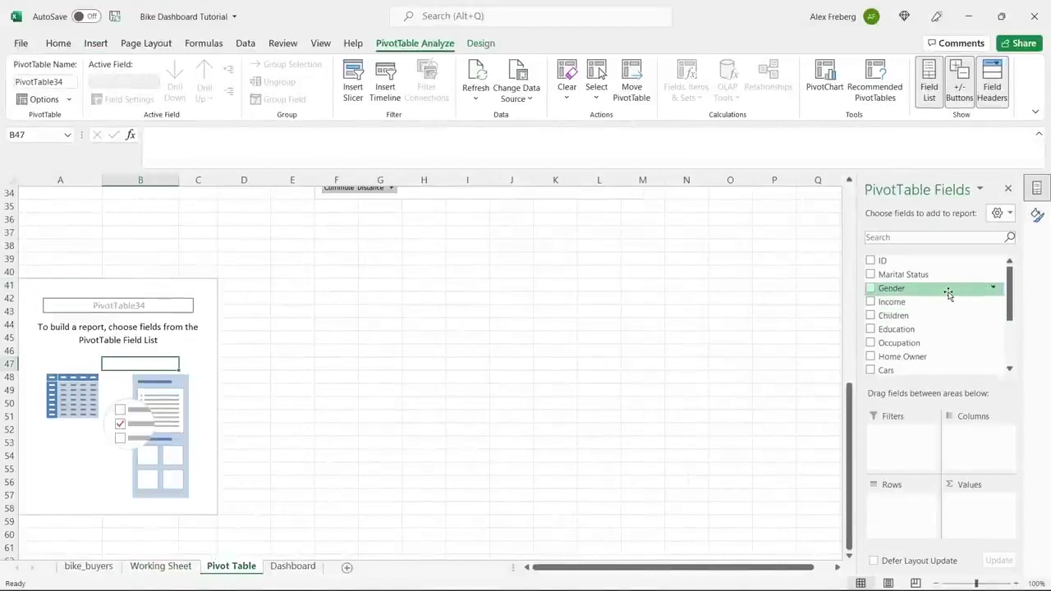
scroll(1012, 345, "down", 3)
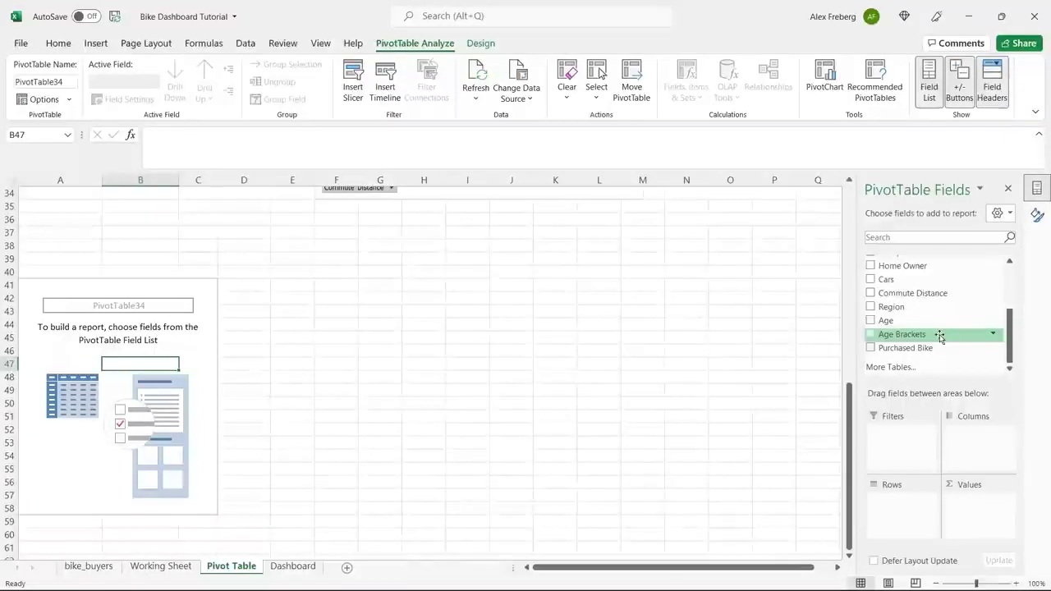
left_click_drag(940, 337, 910, 502)
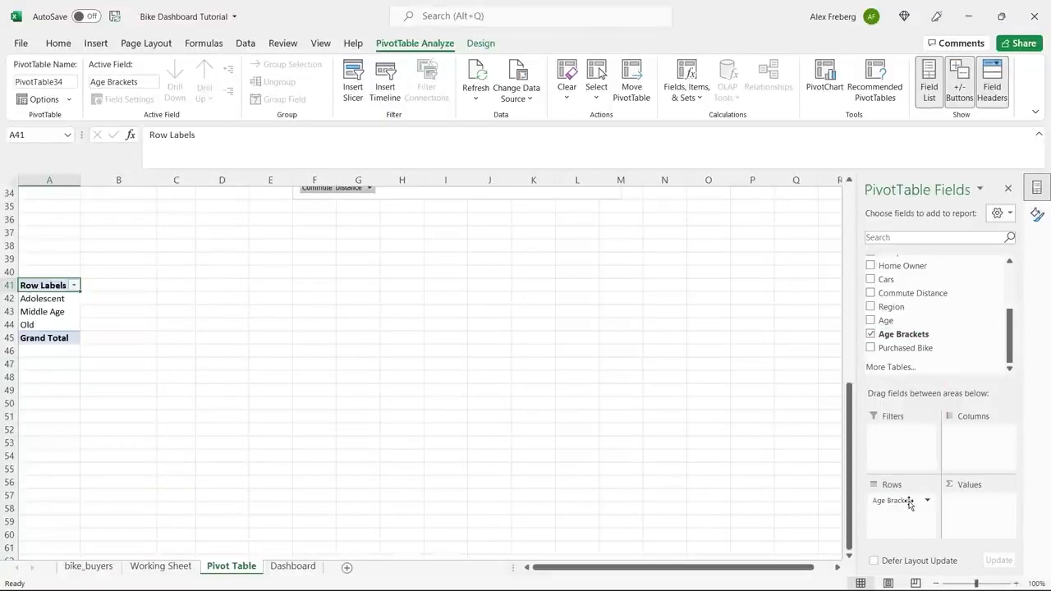
left_click_drag(977, 347, 984, 513)
left_click_drag(929, 349, 967, 430)
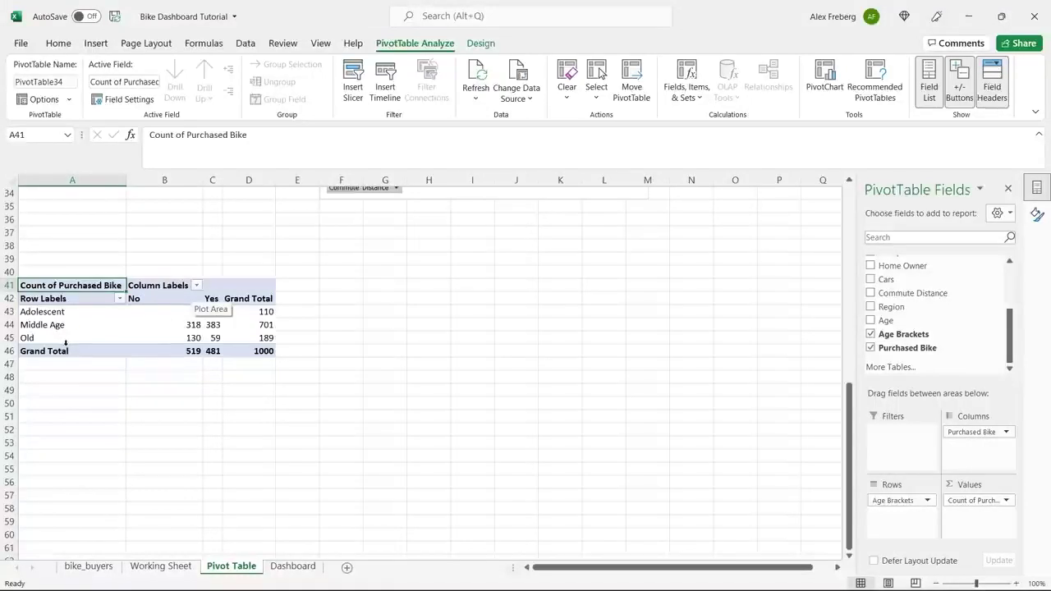
Insert a Line with Markers chart from the age brackets PivotTable and place it beside the table, aligned near row 41
left_click(168, 326)
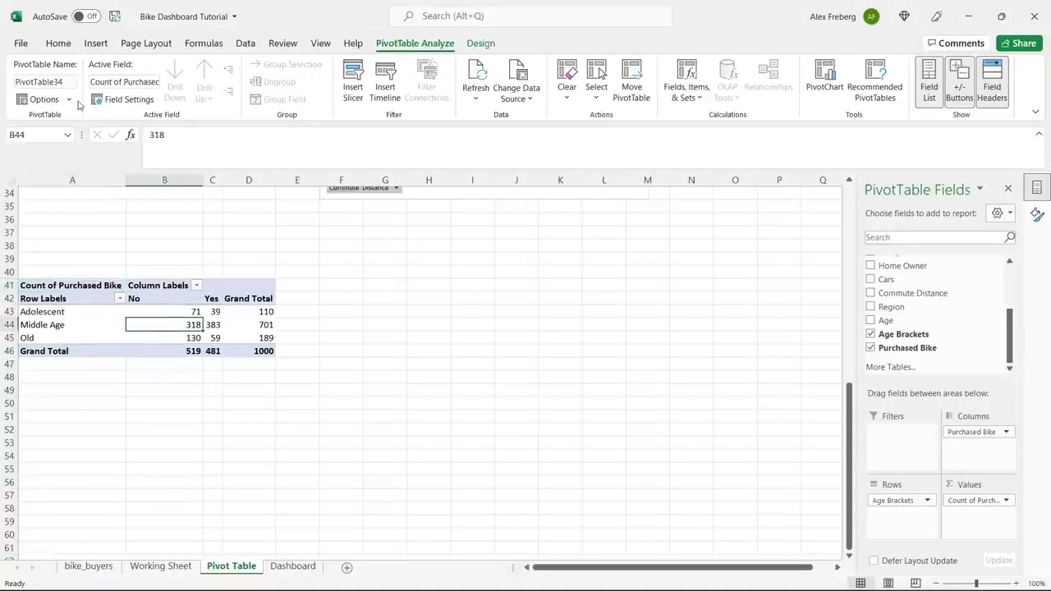
left_click(95, 45)
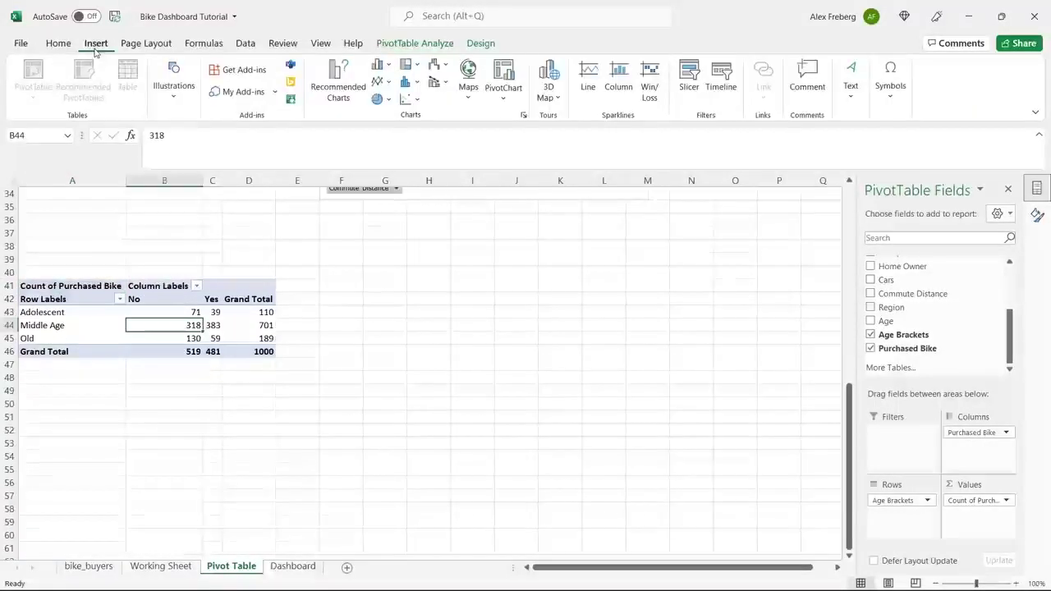
left_click(342, 78)
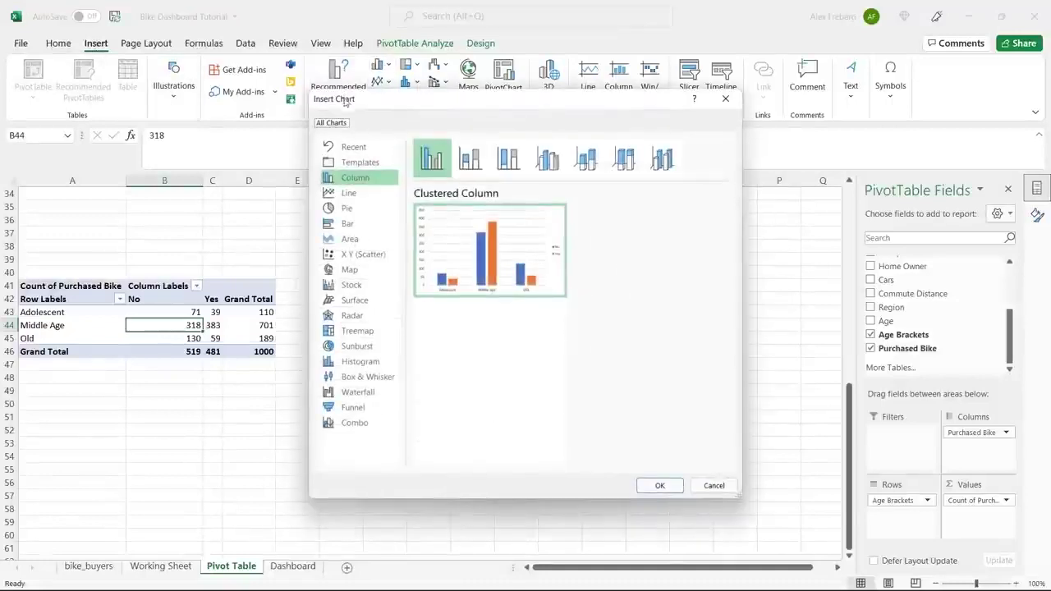
left_click(365, 196)
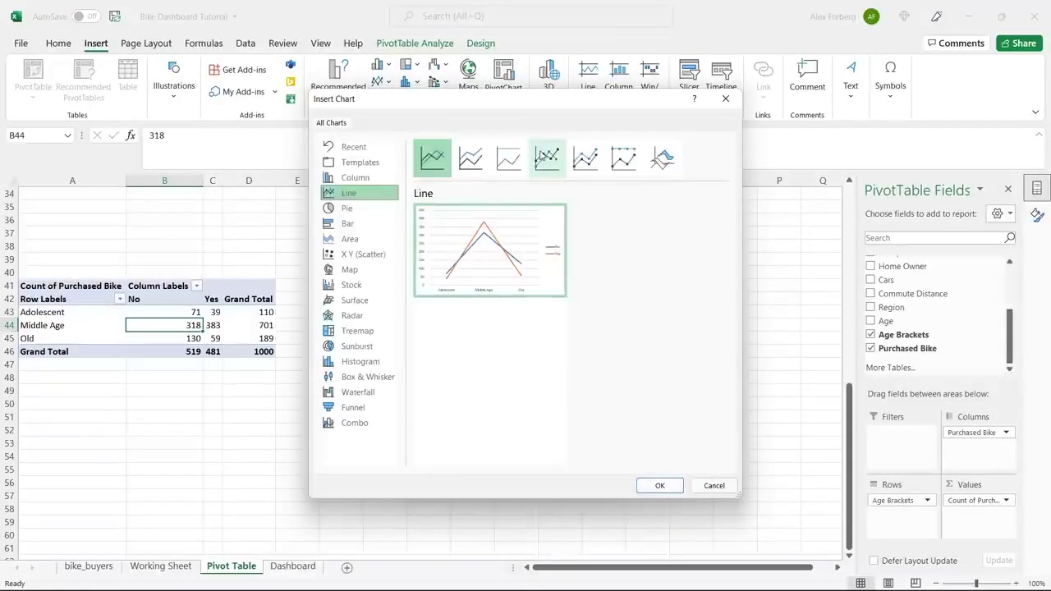
left_click(596, 160)
left_click(620, 160)
left_click(586, 162)
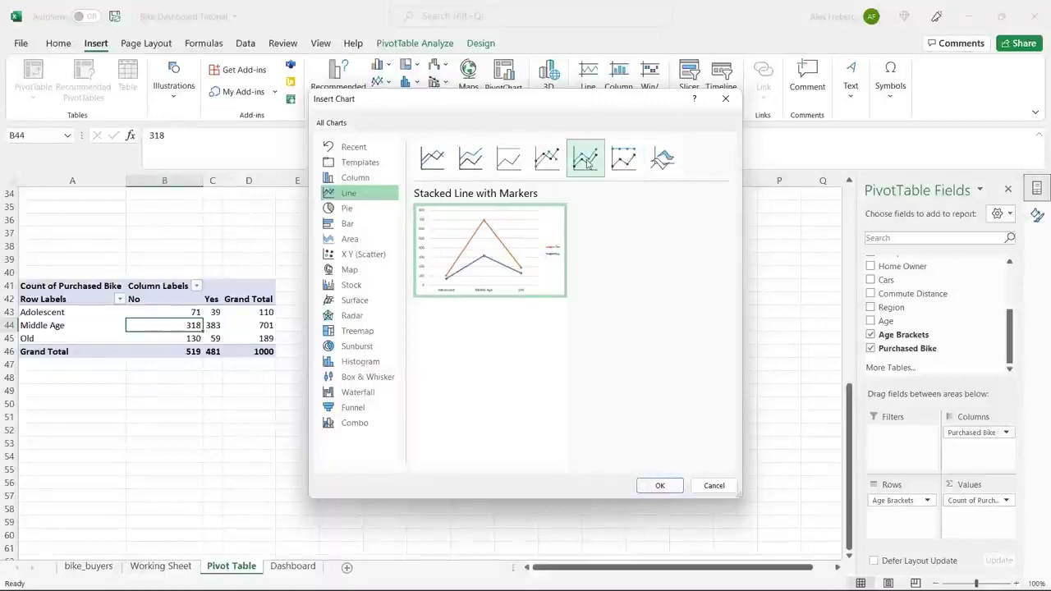
left_click(547, 161)
left_click(432, 159)
left_click(547, 161)
left_click(432, 158)
left_click(547, 160)
left_click(659, 485)
left_click_drag(486, 284, 531, 286)
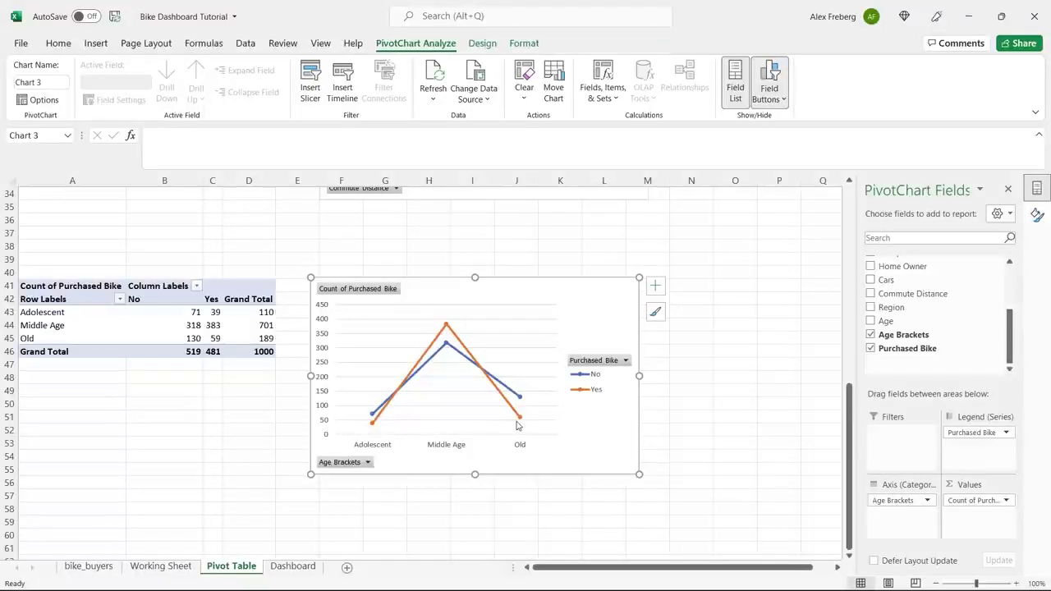
Add a primary horizontal axis title to the age brackets chart and set its text to "Age Bracket"
mouse_move(518, 426)
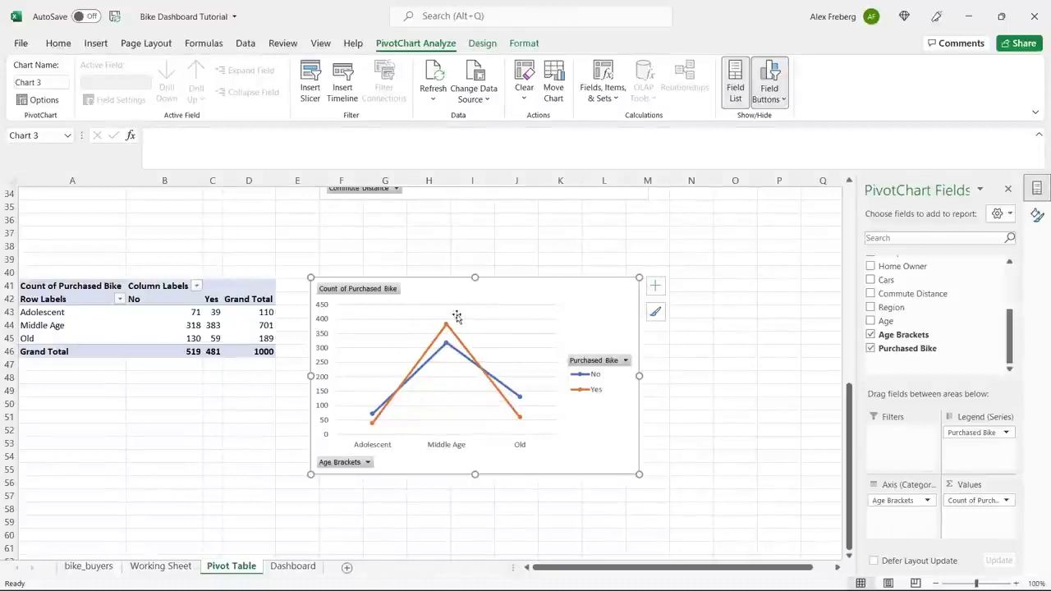
left_click(655, 285)
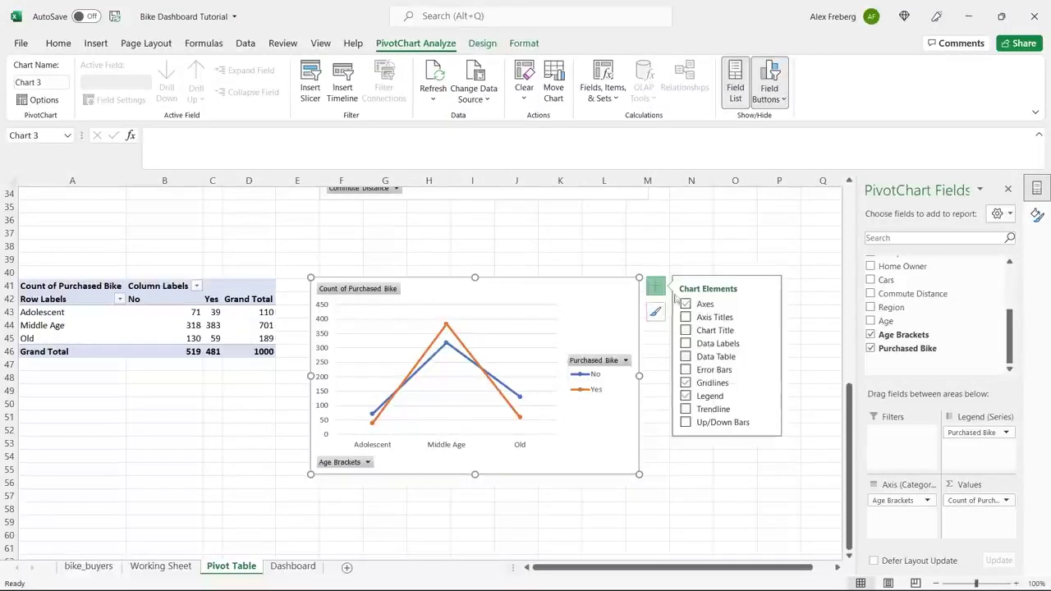
mouse_move(769, 319)
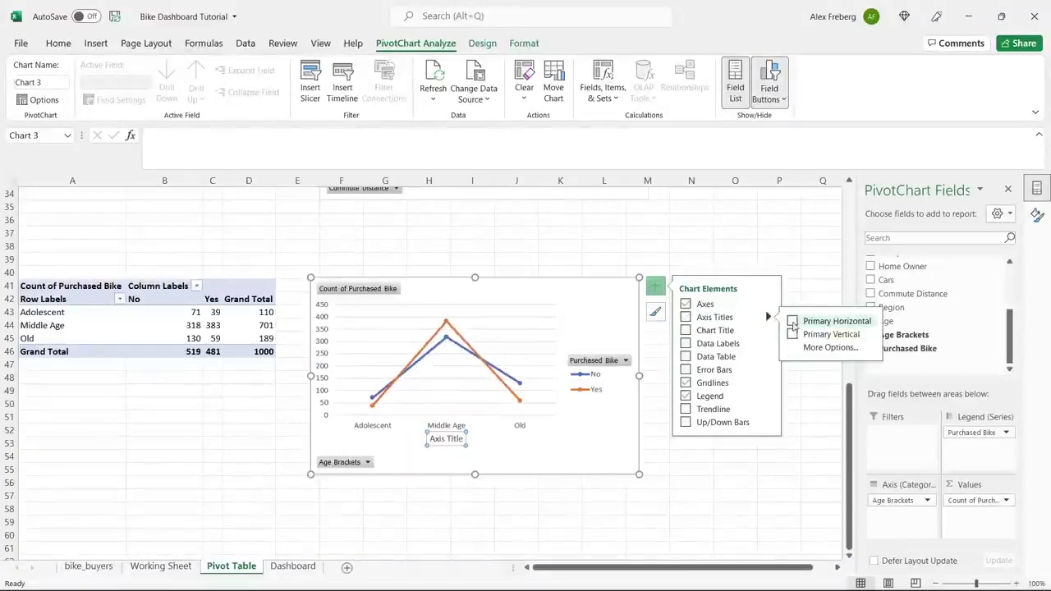
left_click(794, 322)
triple_click(447, 440)
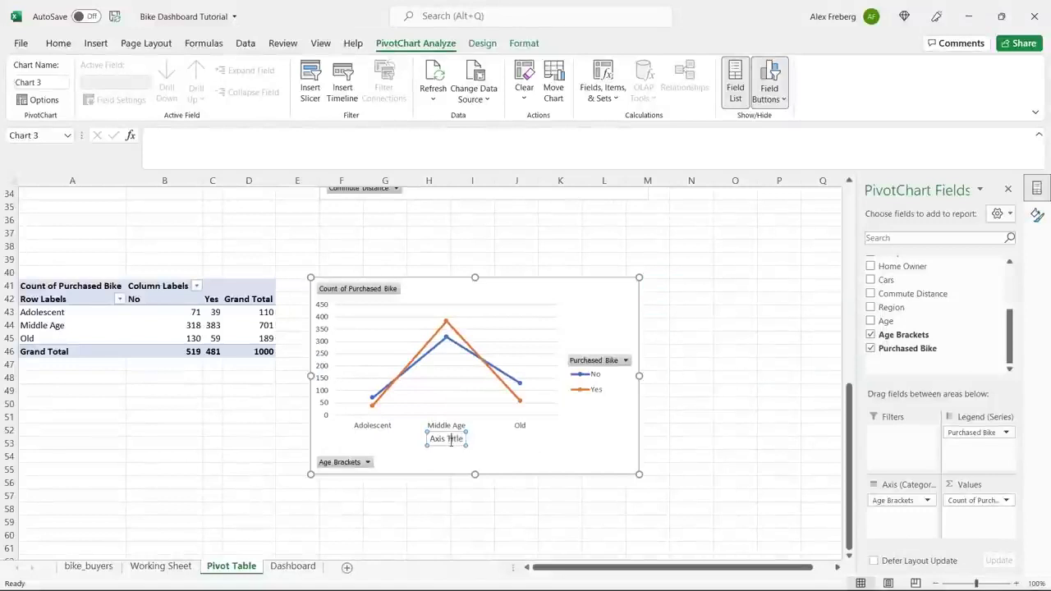
type("Age Bracke")
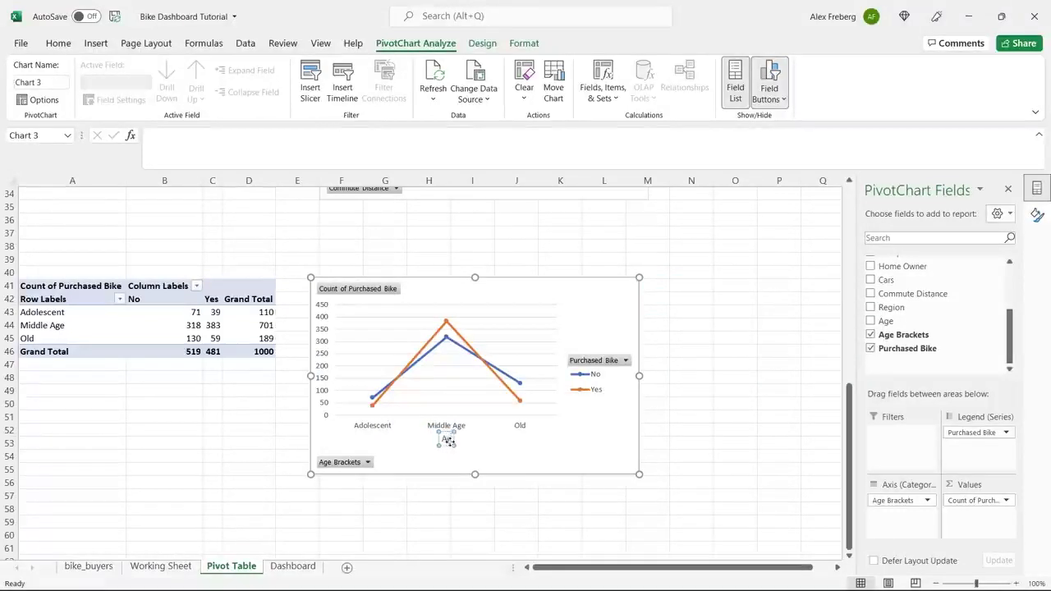
type("t")
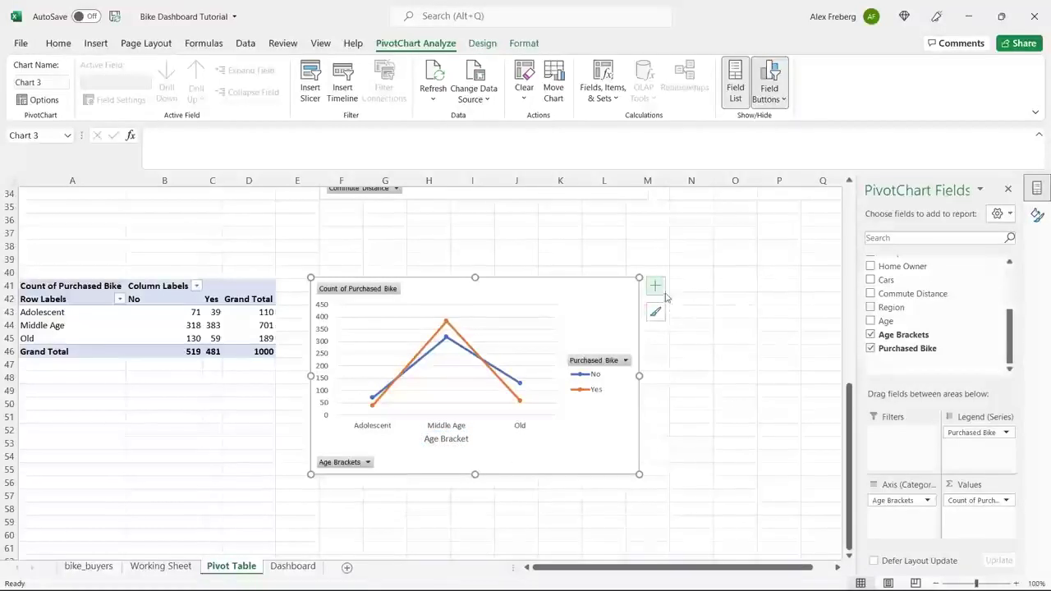
Add a chart title to the age brackets chart and set its text to "Customer Age Brackets"
left_click(656, 286)
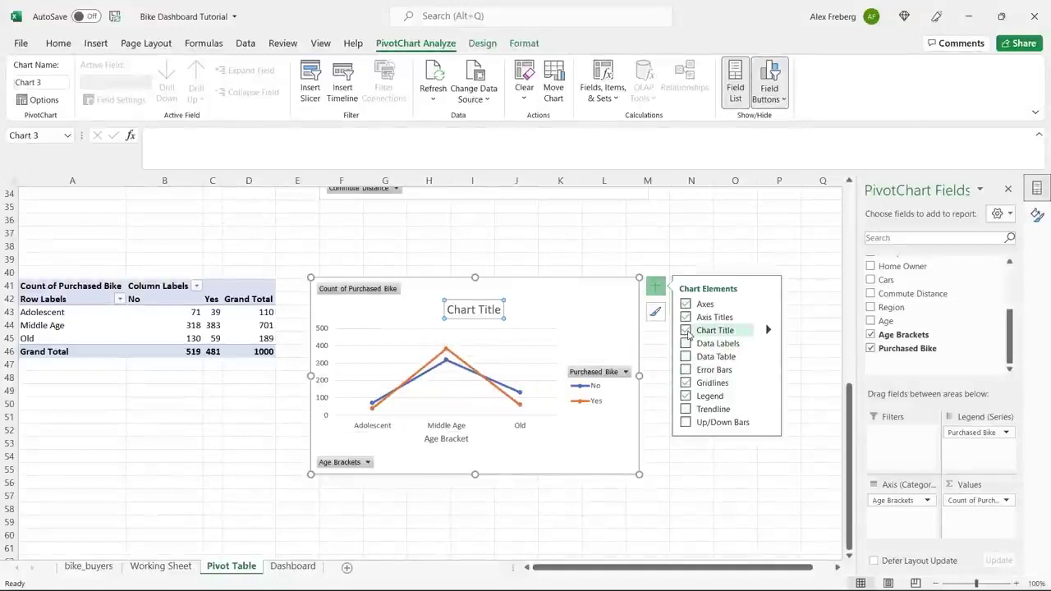
left_click(474, 313)
double_click(474, 319)
left_click(474, 319)
type("Custom")
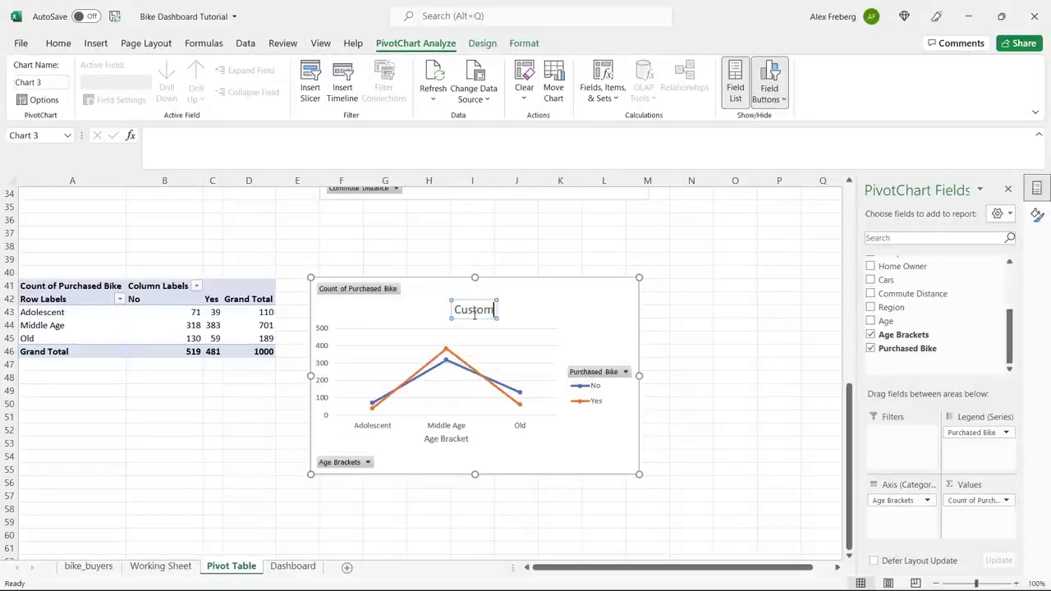
type("er Age B")
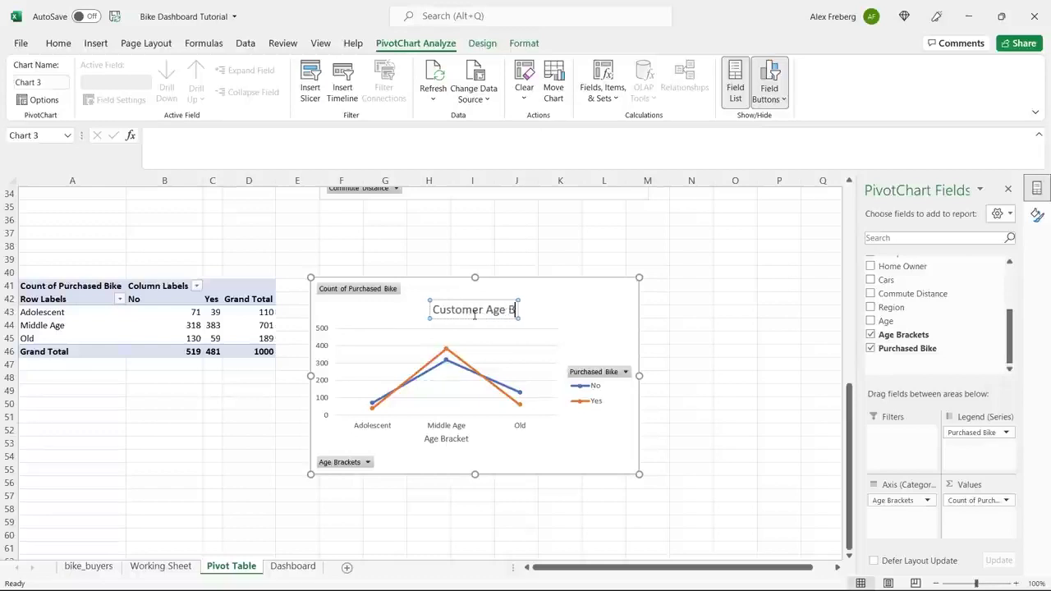
type("rackets")
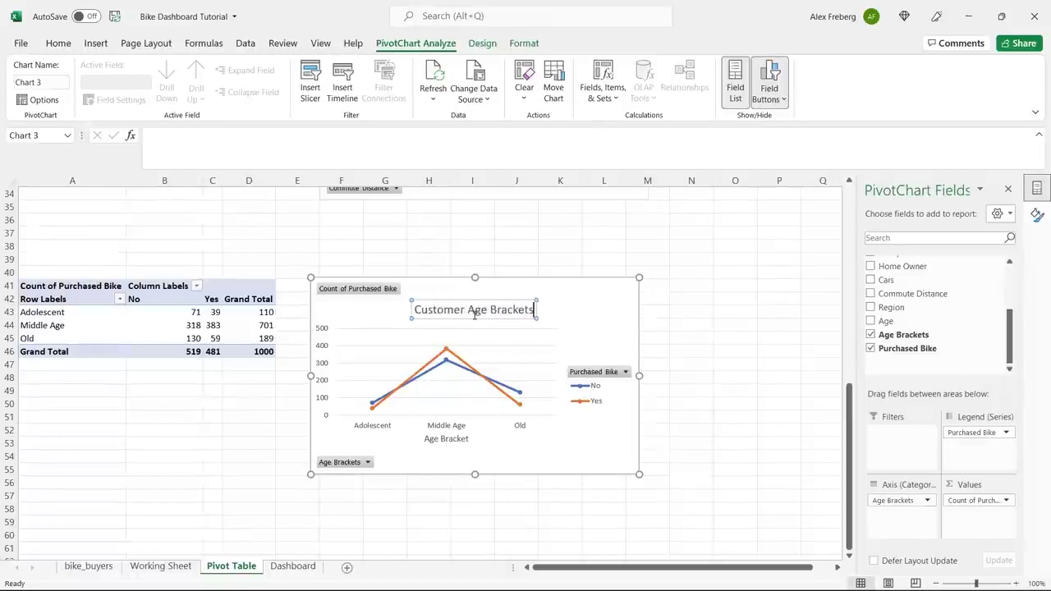
left_click(621, 305)
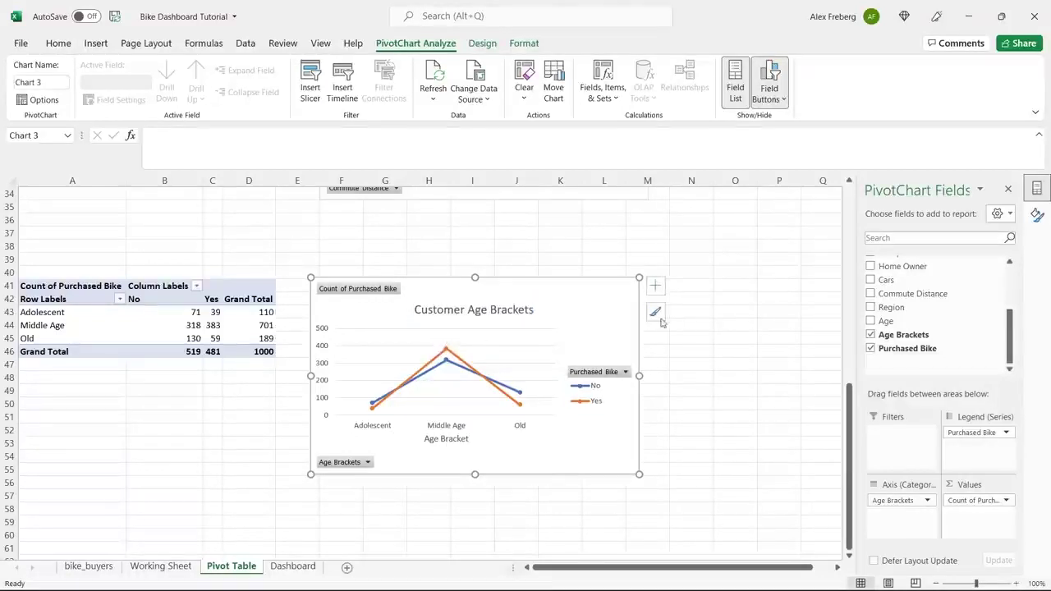
scroll(207, 395, "down", 1)
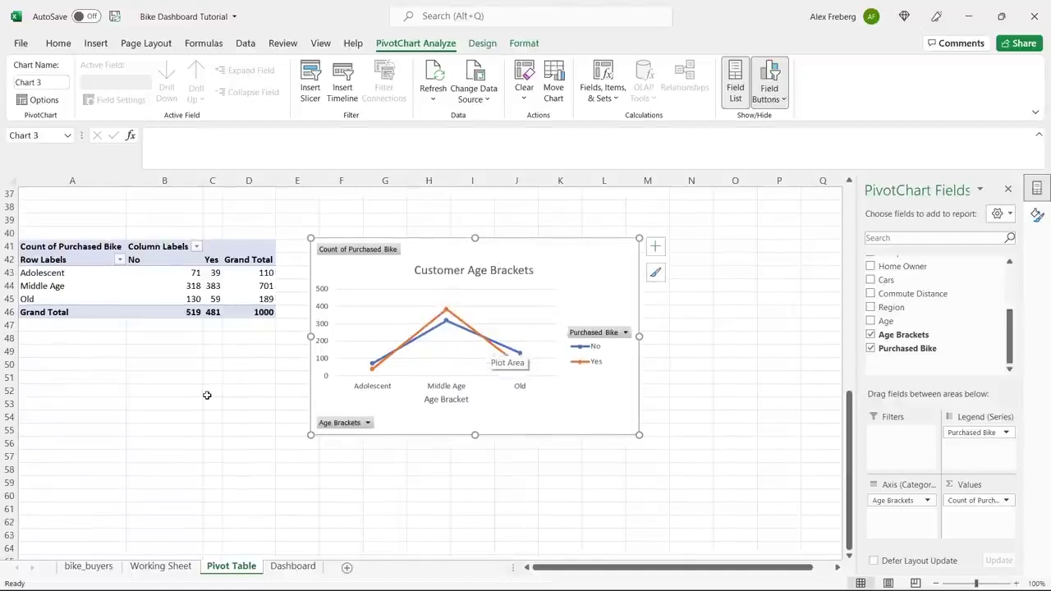
Copy the whole age brackets PivotTable (A41:D46) and paste the duplicate at cell A58
left_click(141, 273)
key("ctrl+c")
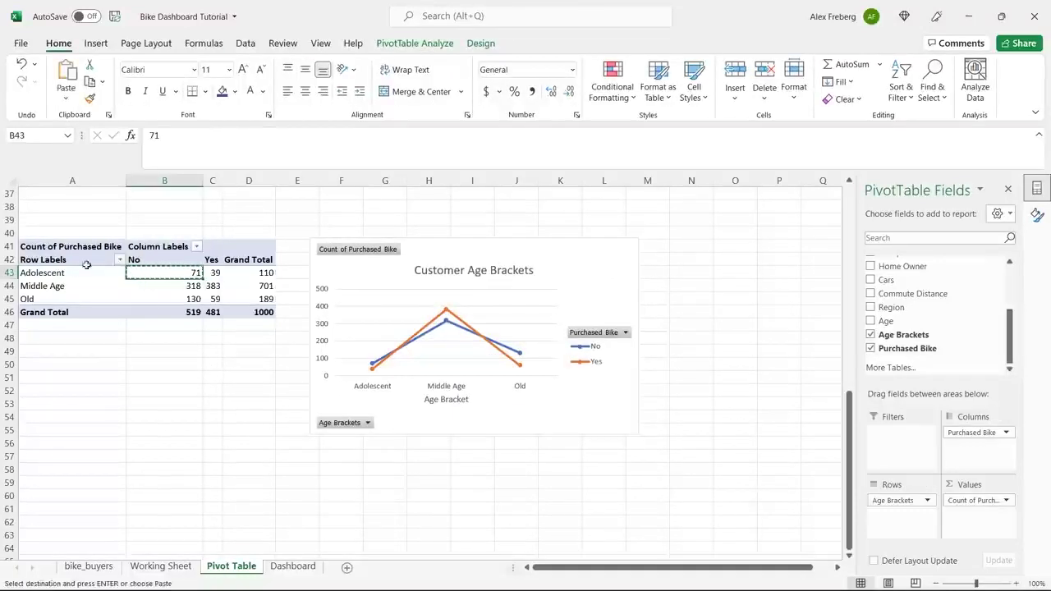
left_click(59, 247)
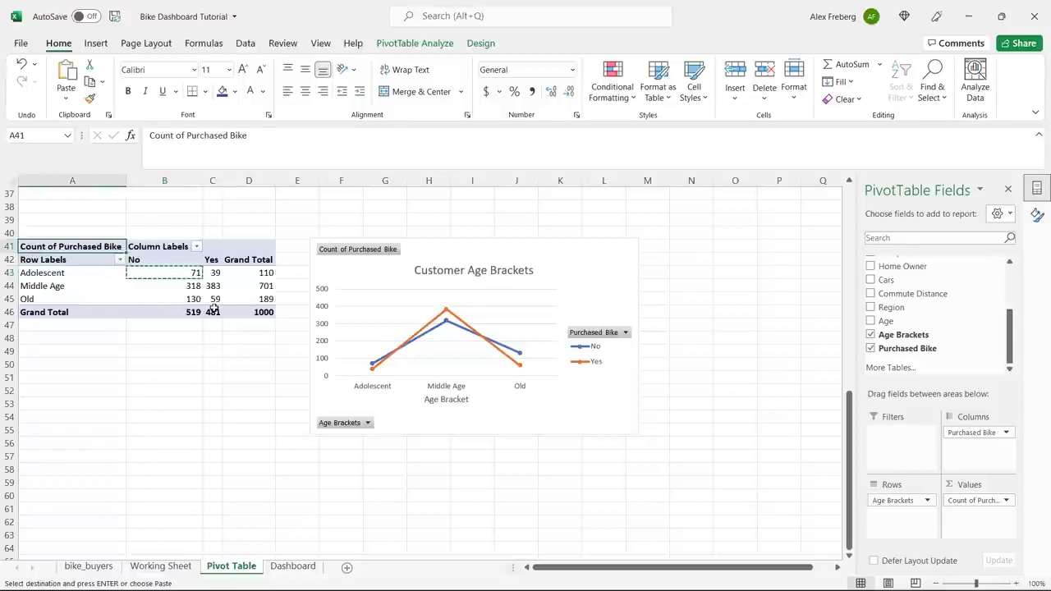
left_click(249, 313, "shift")
key("ctrl+c")
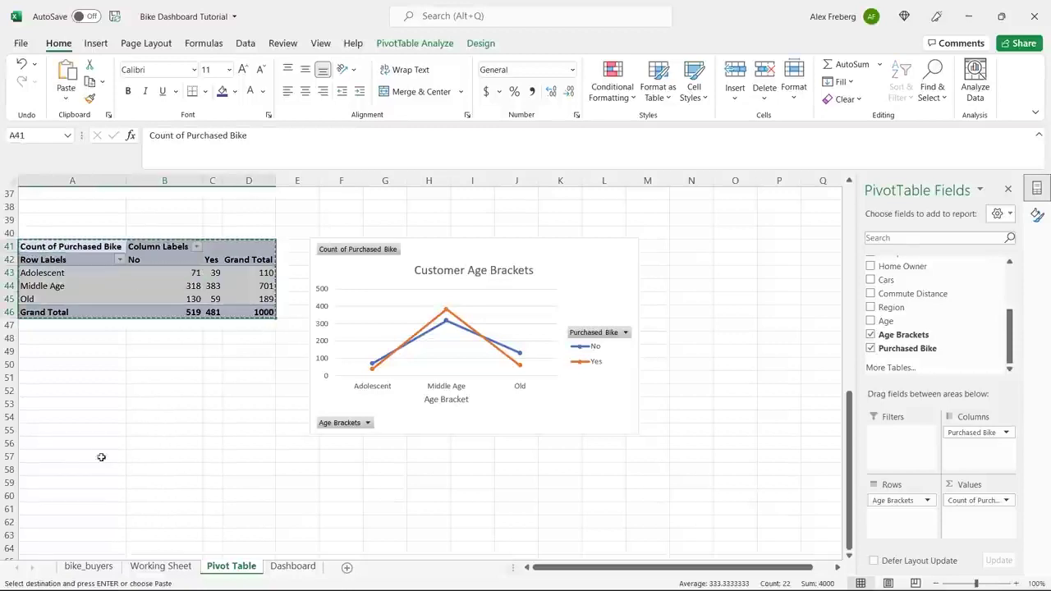
left_click(76, 470)
key("ctrl+v")
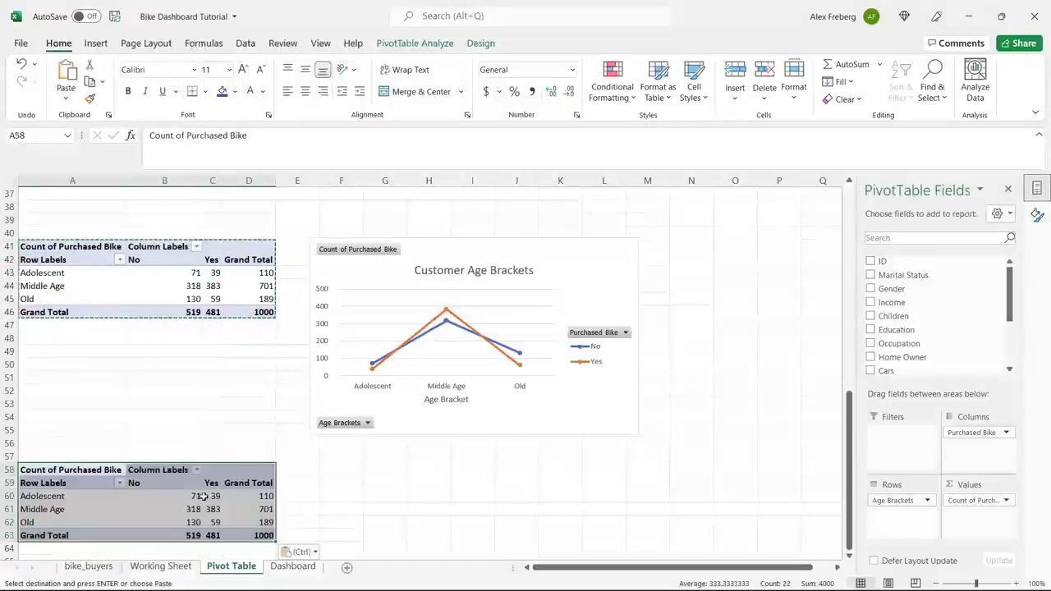
Replace Age Brackets with Age as the row field of the duplicated PivotTable at A58
left_click(206, 498)
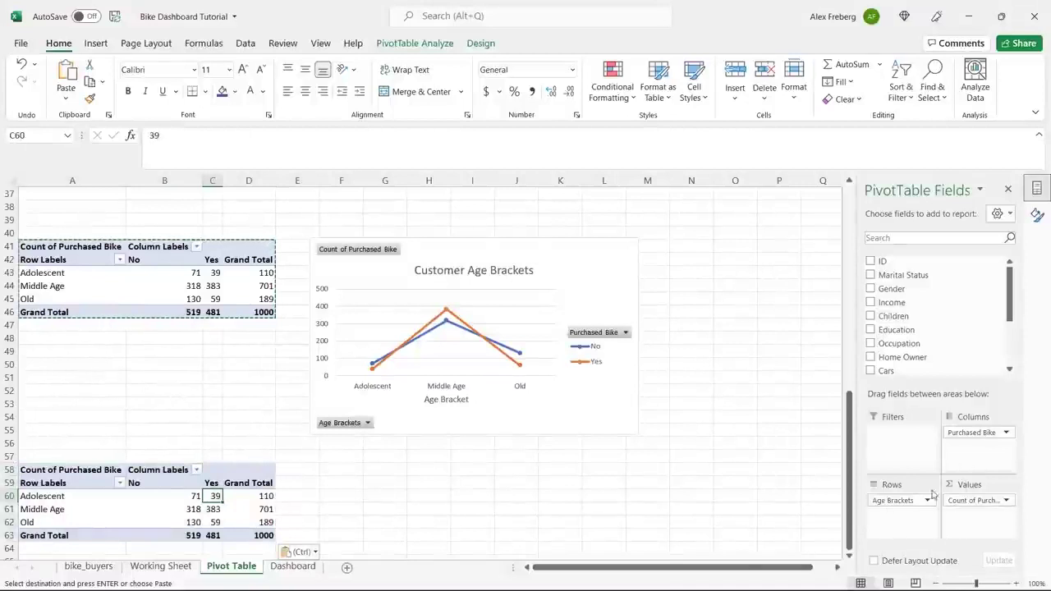
mouse_move(908, 502)
left_mouse_down()
mouse_move(926, 348)
mouse_move(967, 303)
mouse_move(924, 329)
mouse_move(896, 516)
left_mouse_up()
scroll(1010, 316, "down", 1)
scroll(1010, 317, "down", 2)
scroll(296, 456, "down", 3)
Insert a Line with Markers chart from the Age PivotTable and place it beside the table, below the Customer Age Brackets chart
left_click(228, 431)
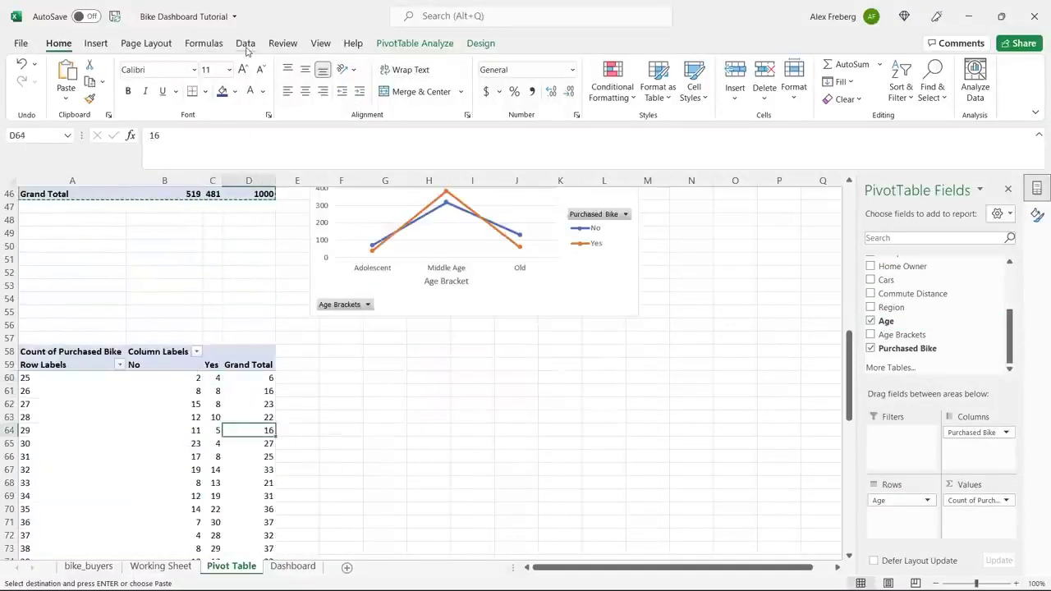
left_click(97, 43)
left_click(361, 80)
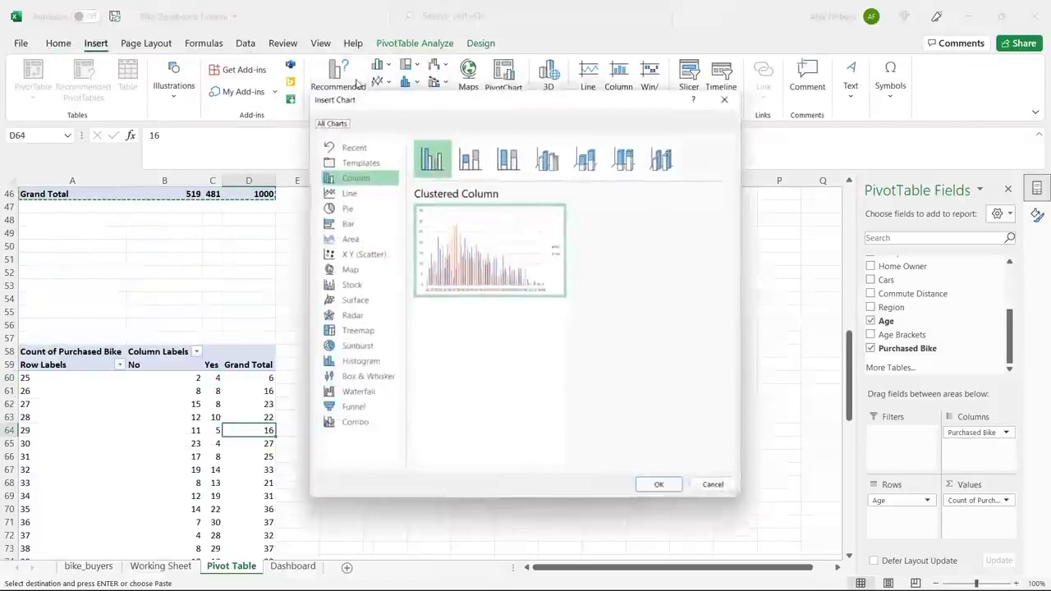
left_click(362, 193)
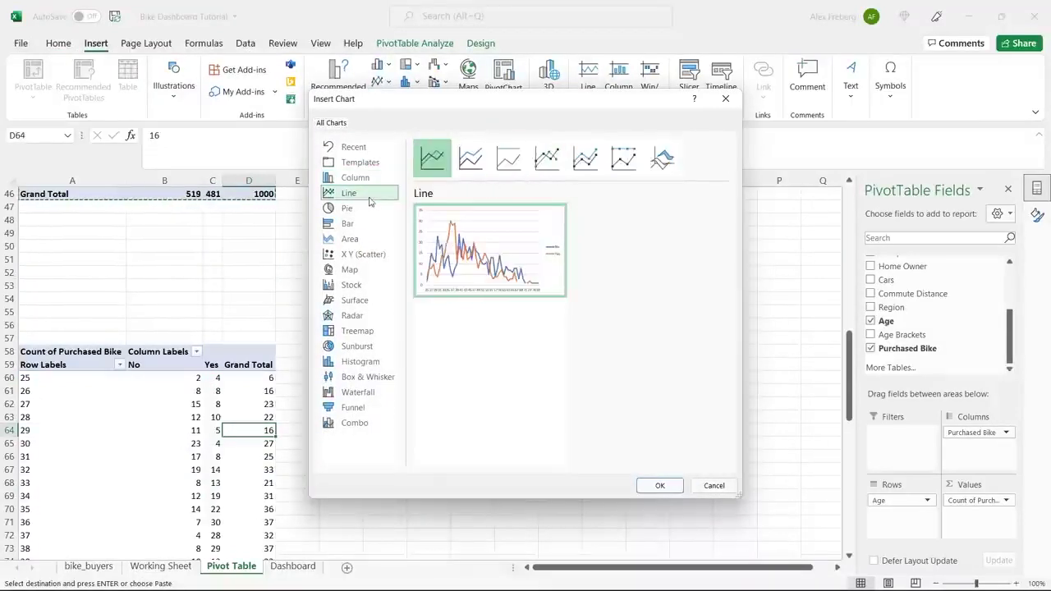
left_click(547, 157)
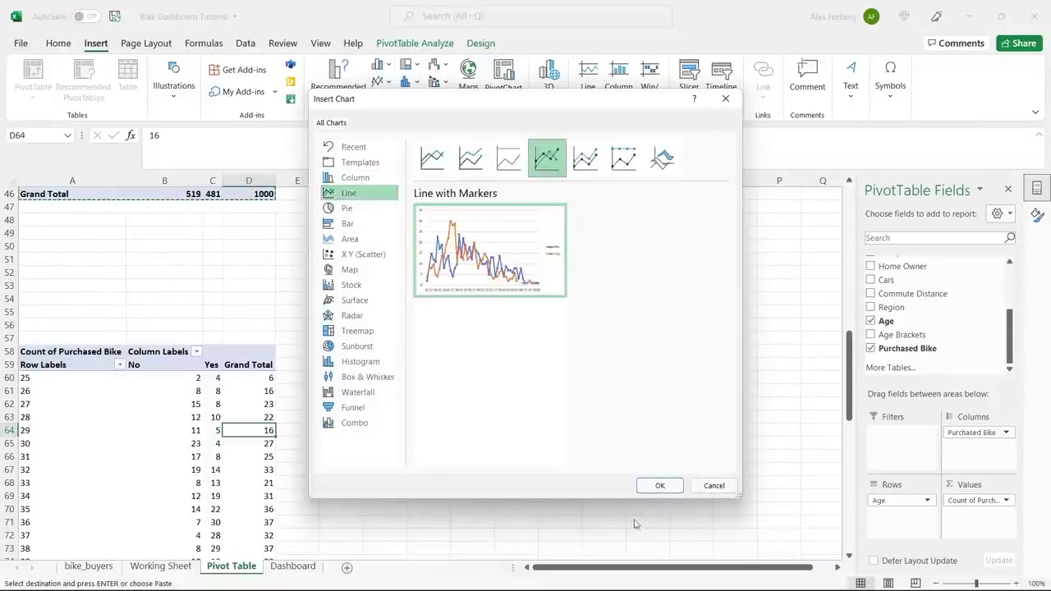
left_click(662, 482)
left_click_drag(462, 287, 507, 339)
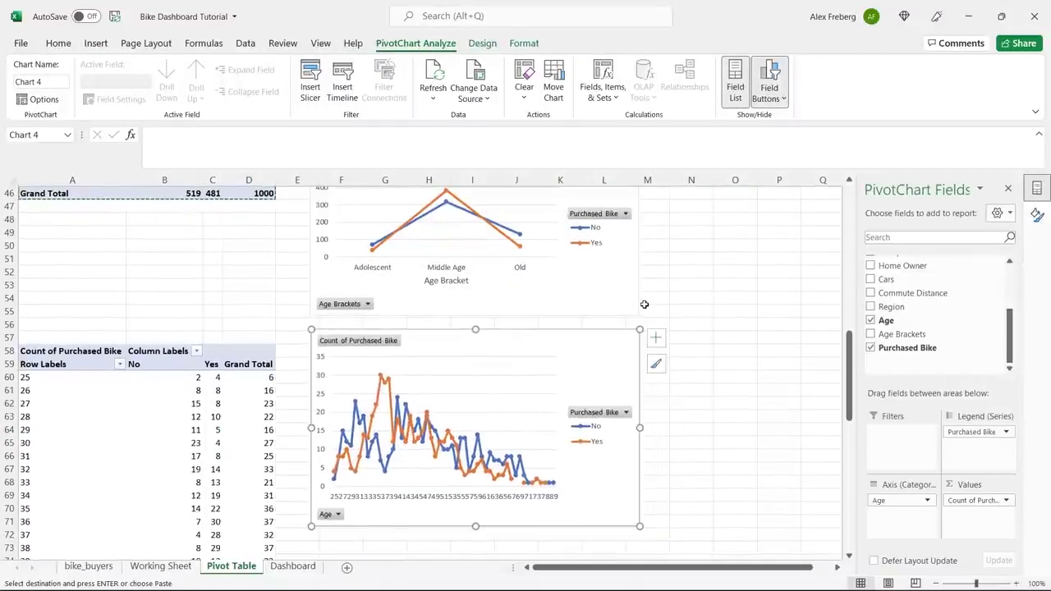
Compare the individual-age line chart with the Customer Age Brackets chart at 90% zoom, and delete the individual-age chart
scroll(644, 305, "up", 1)
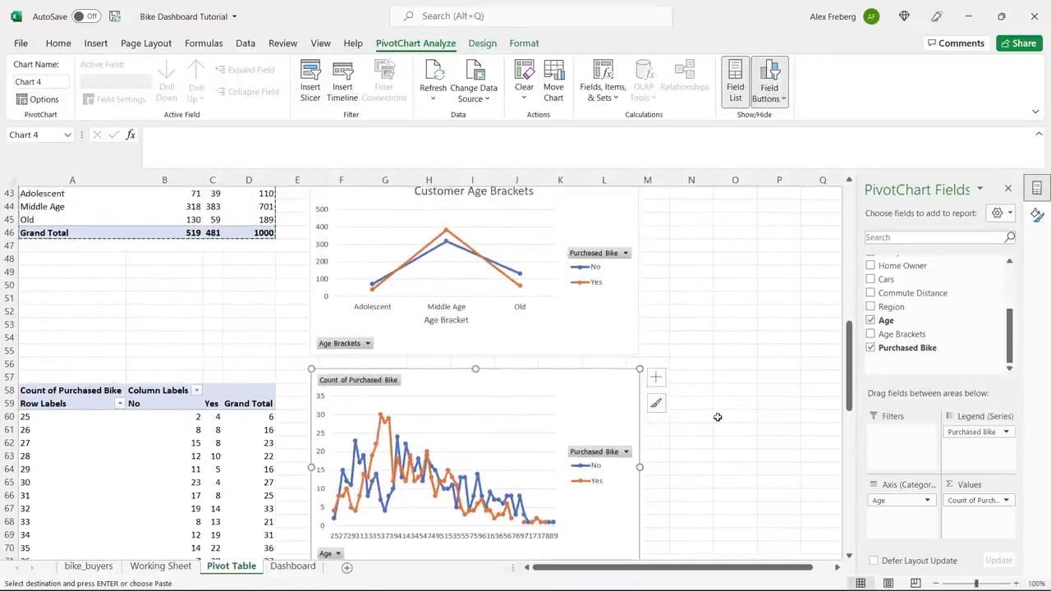
left_click(935, 584)
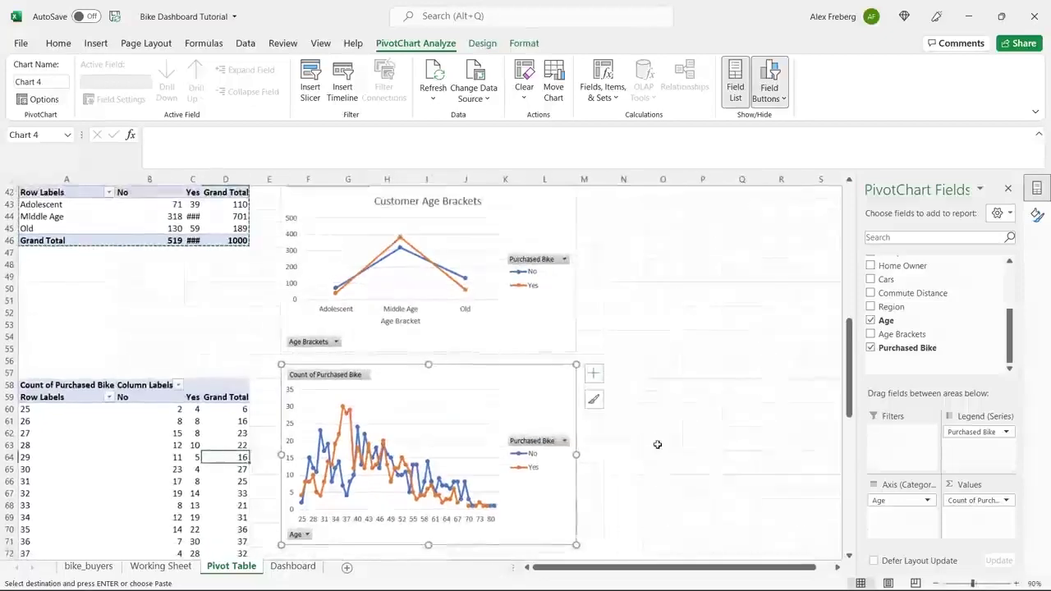
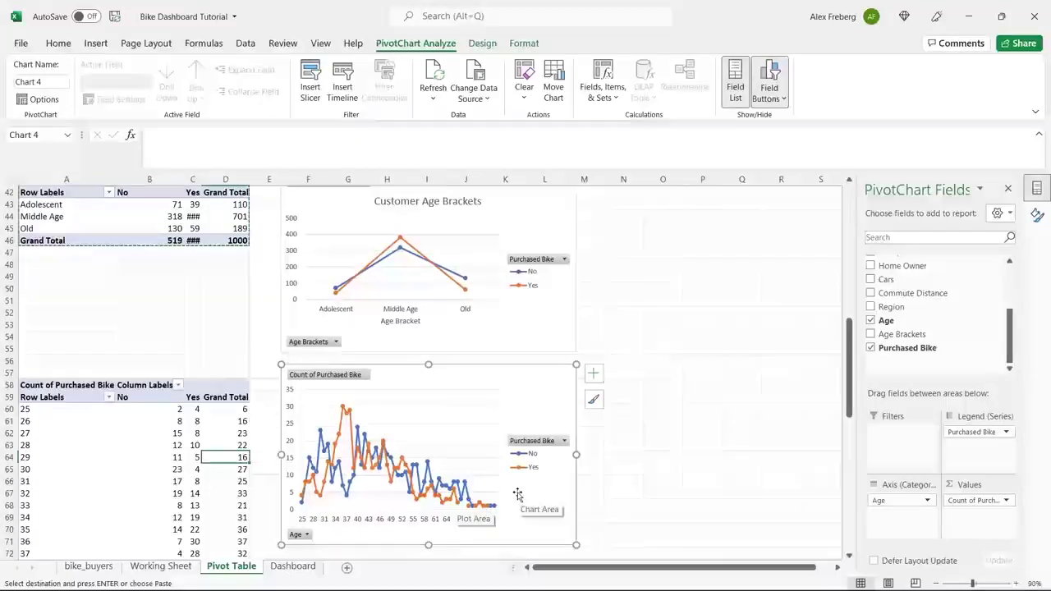
scroll(654, 335, "up", 1)
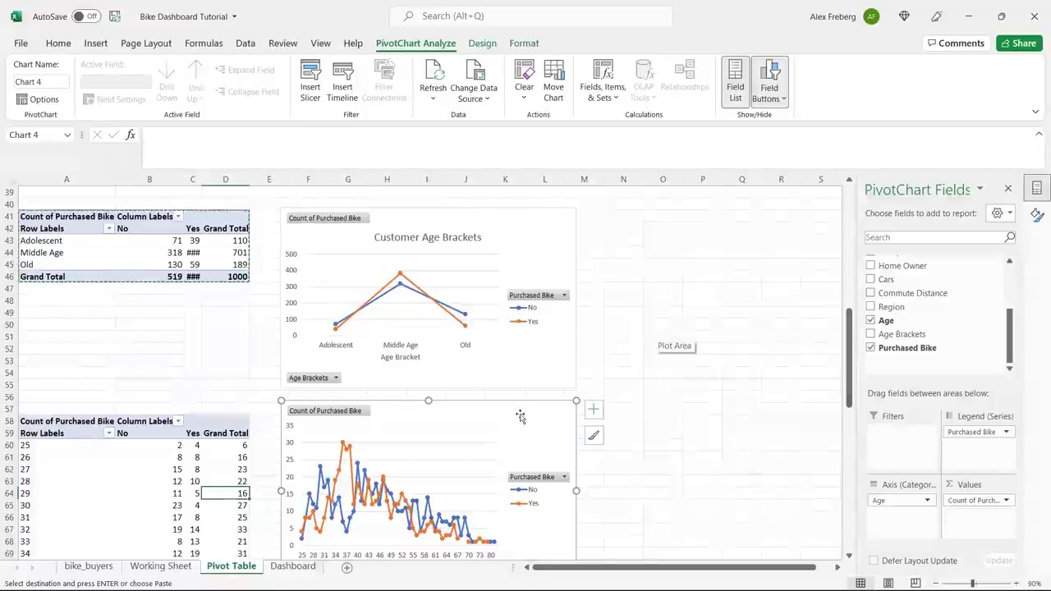
key("Delete")
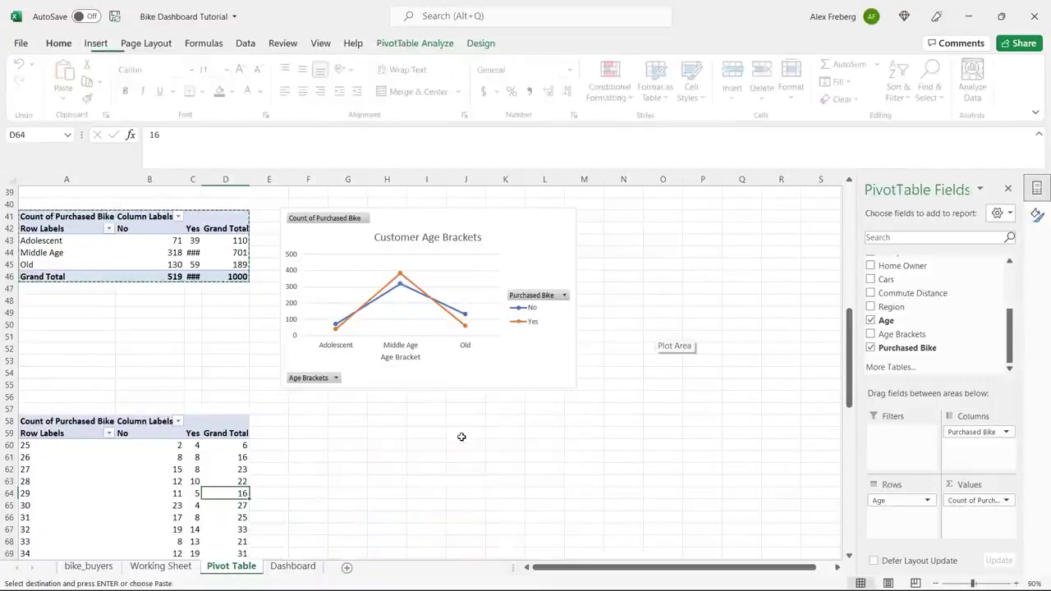
left_click(187, 482)
key("ctrl+v")
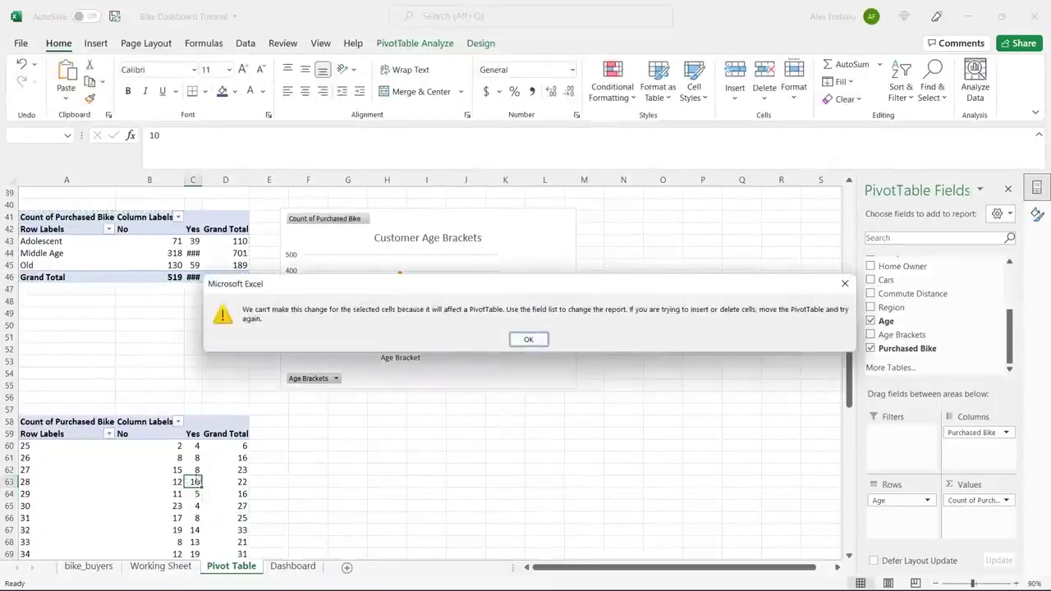
left_click(525, 340)
left_click(88, 436)
left_click(123, 362)
scroll(126, 358, "up", 2)
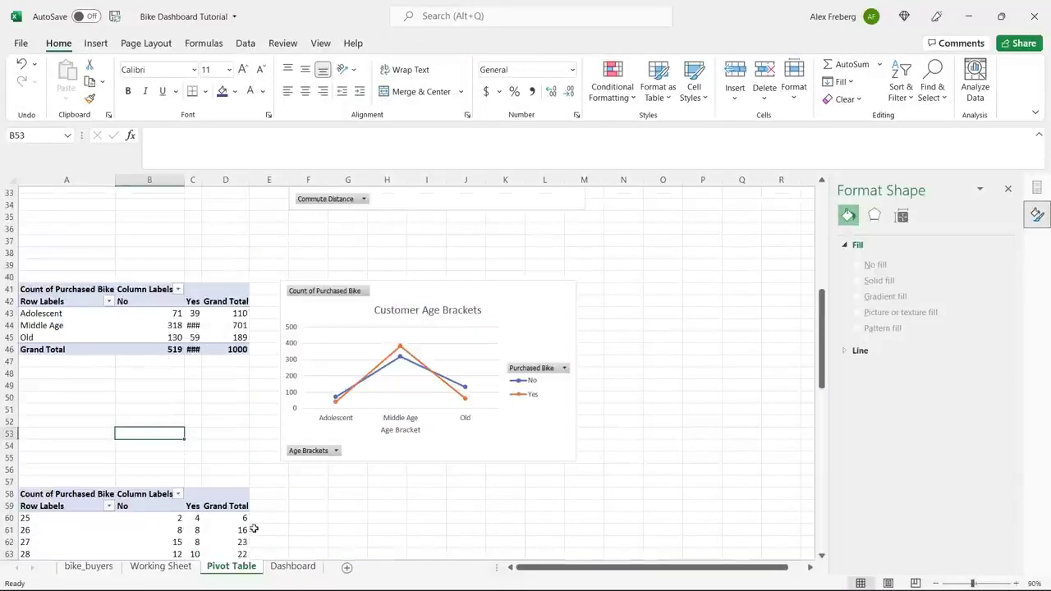
On the Working Sheet, change the youngest bracket's label in the M2 Age Brackets formula to "Adolescent 0-30"
left_click(161, 566)
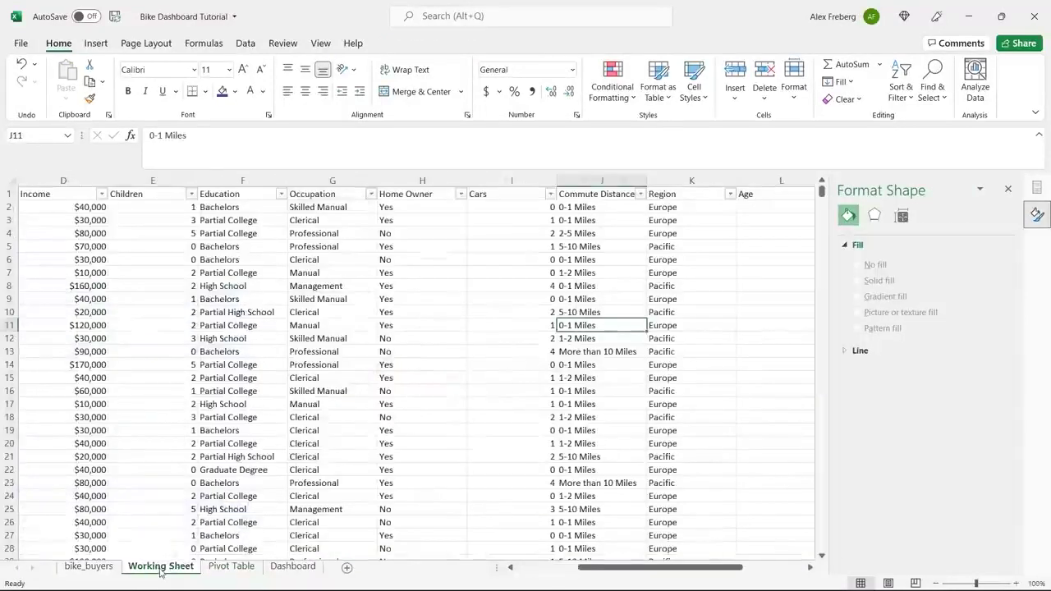
scroll(505, 326, "right", 5)
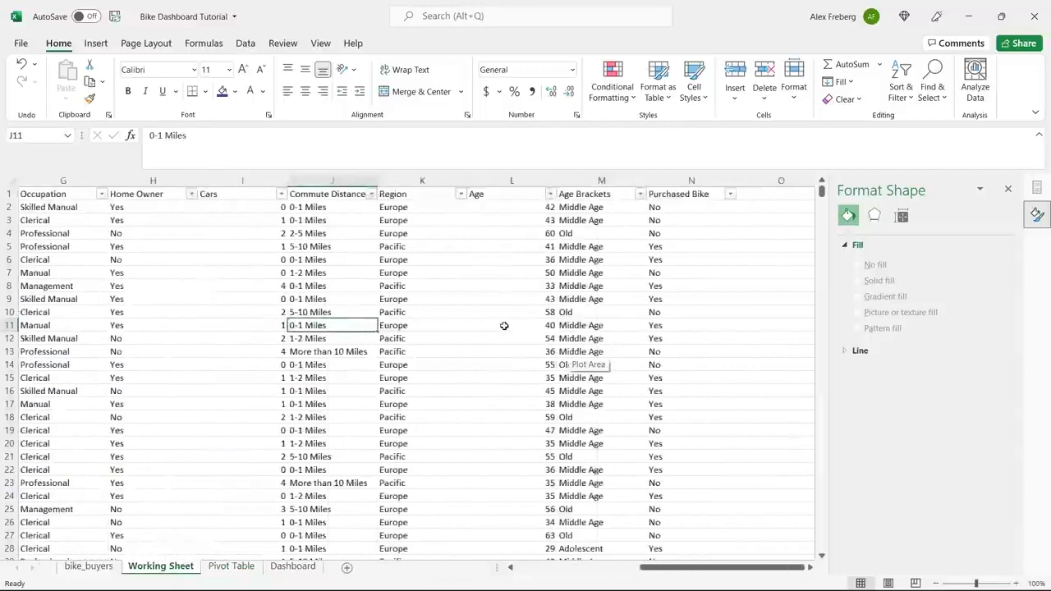
scroll(504, 326, "left", 2)
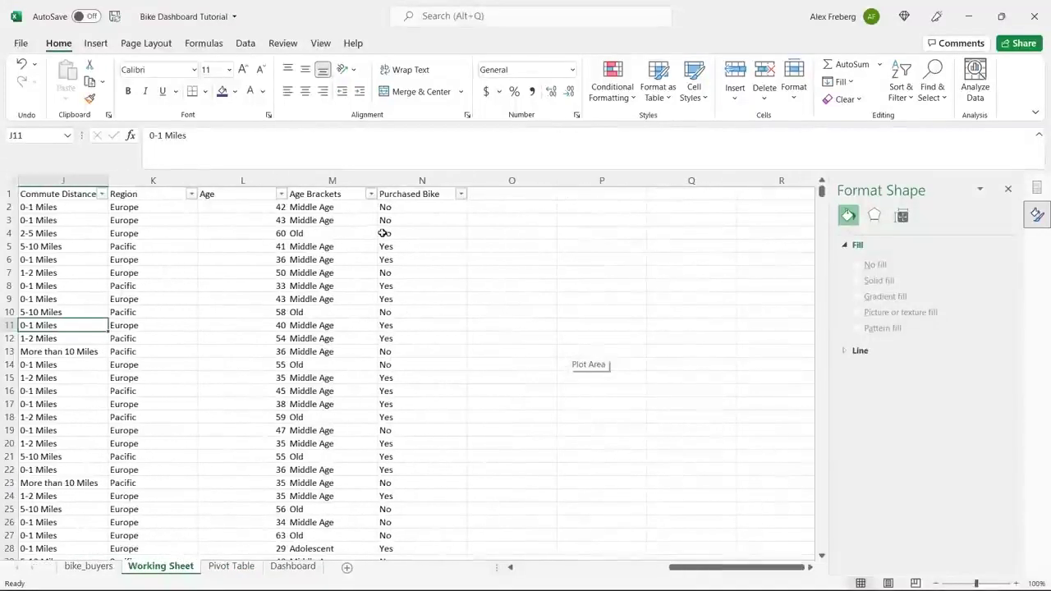
left_click(348, 210)
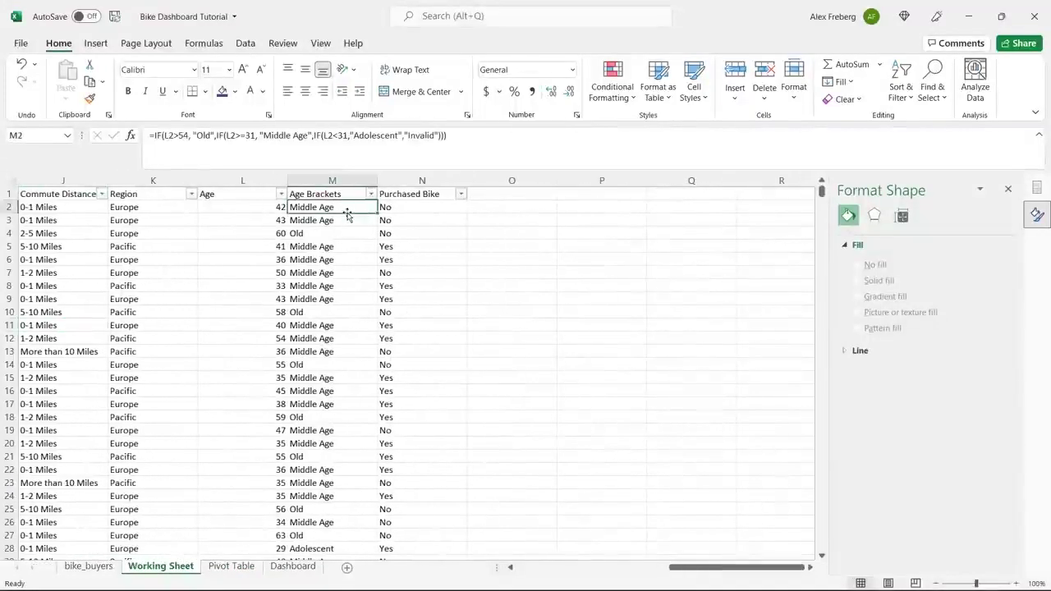
left_click(399, 135)
type("0-")
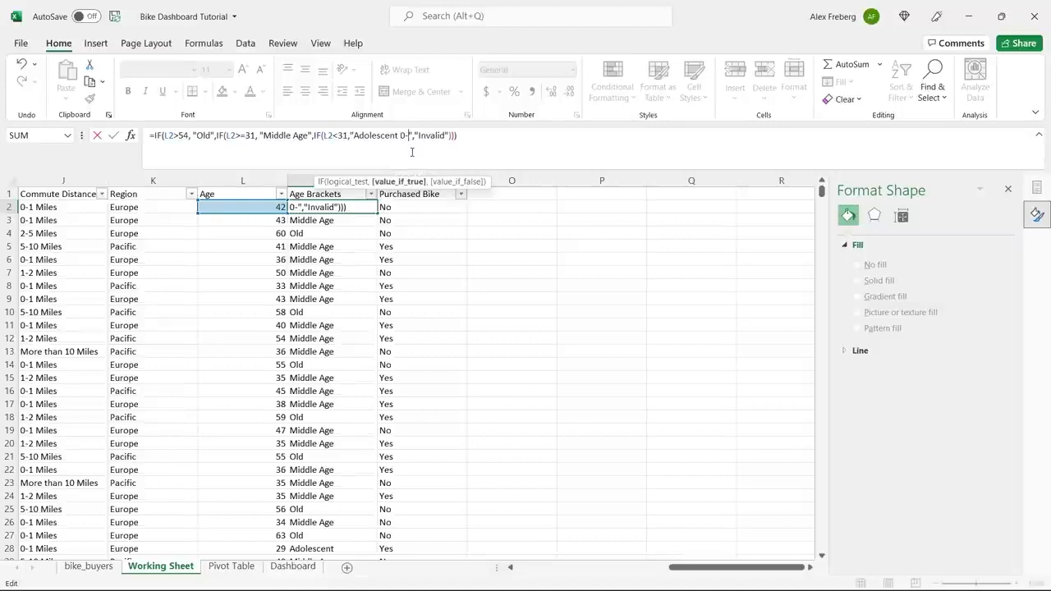
type("30")
Change the other labels in the M2 formula to "Middle Age 31-54" and "Old 55+" and commit the formula
left_click(309, 136)
type("31-")
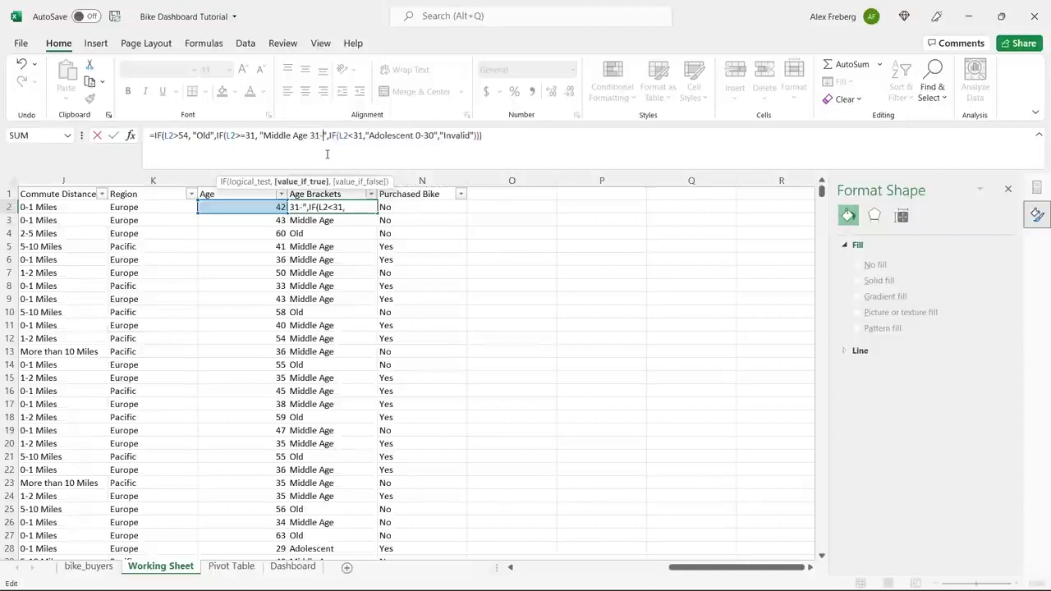
type("54")
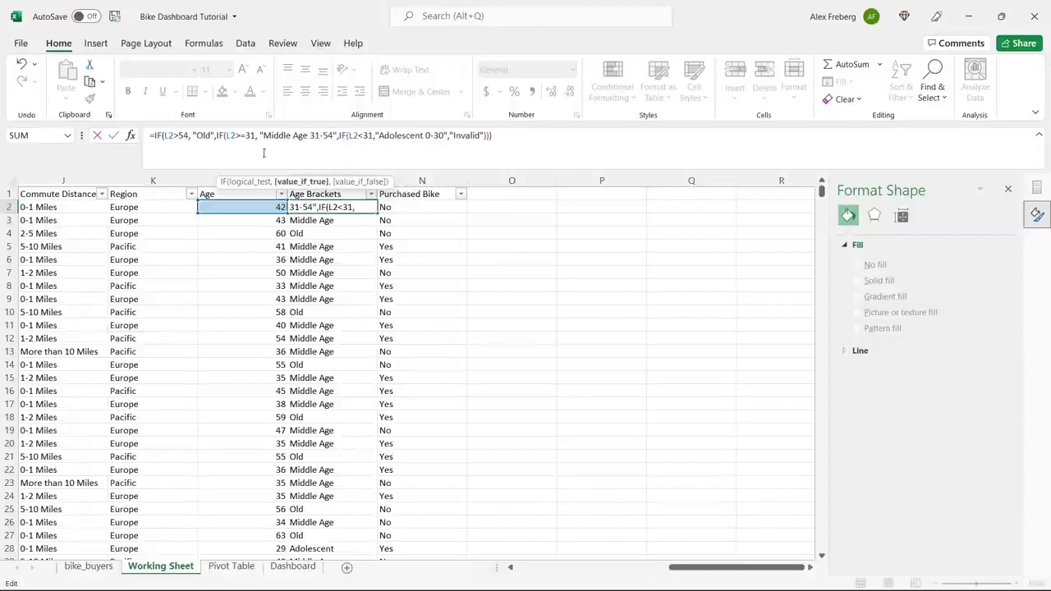
left_click(212, 138)
type("55+")
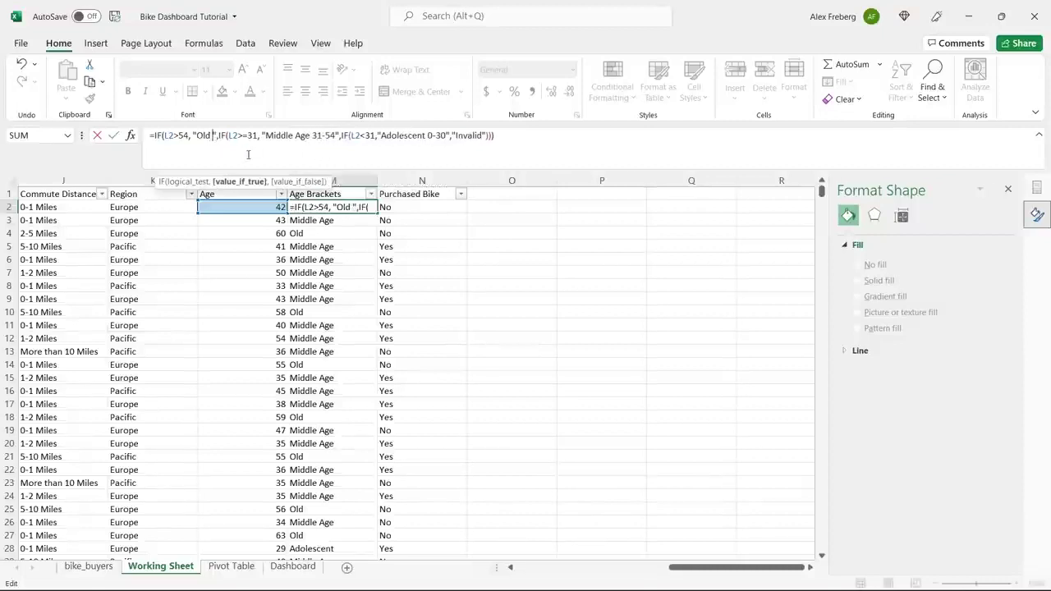
key("Return")
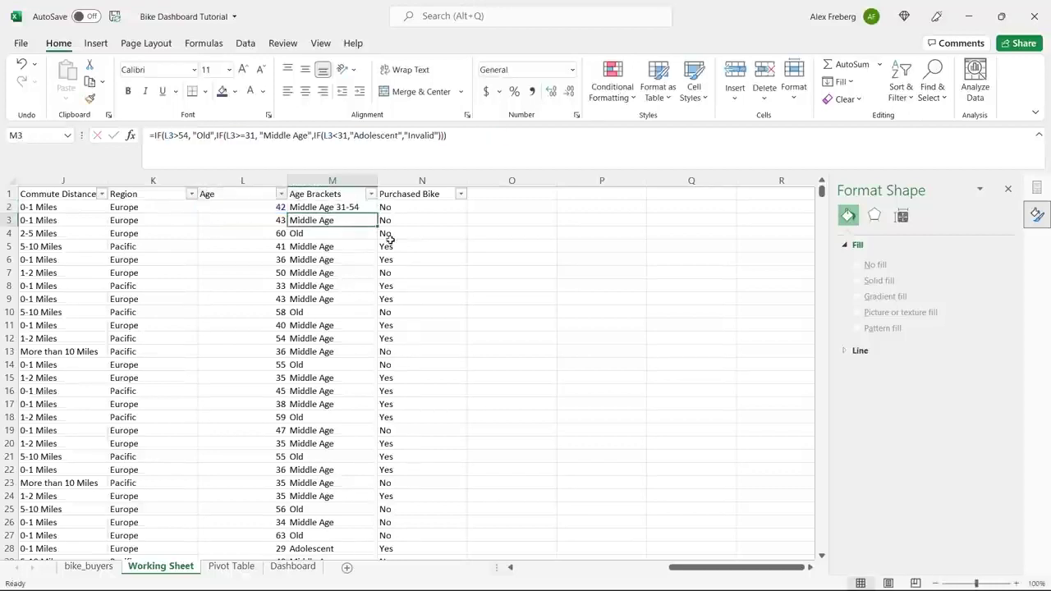
Fill the revised M2 formula down the whole Age Brackets column
left_click(366, 207)
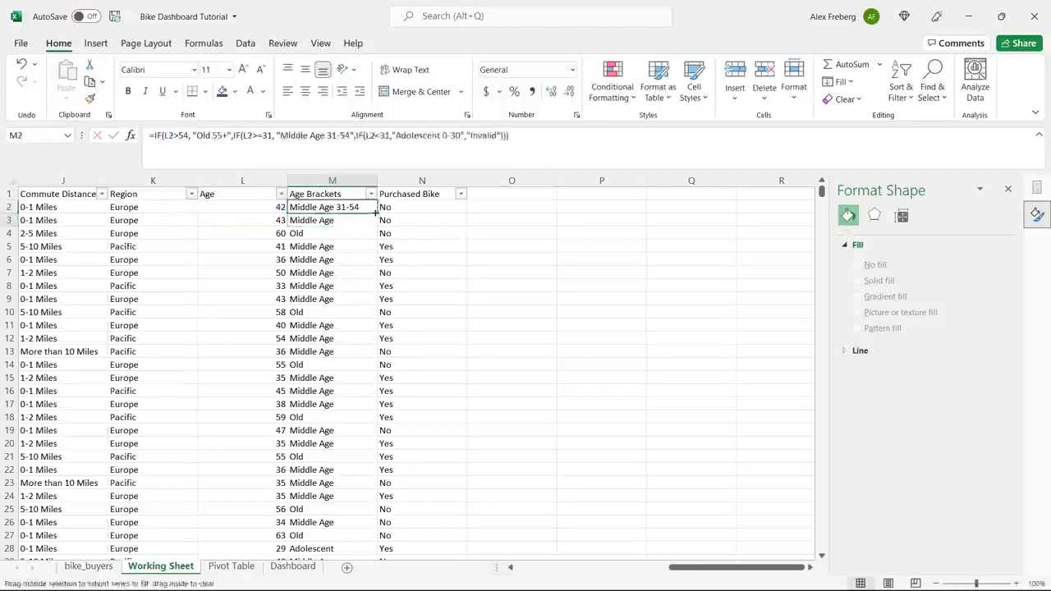
double_click(366, 208)
left_click(435, 233)
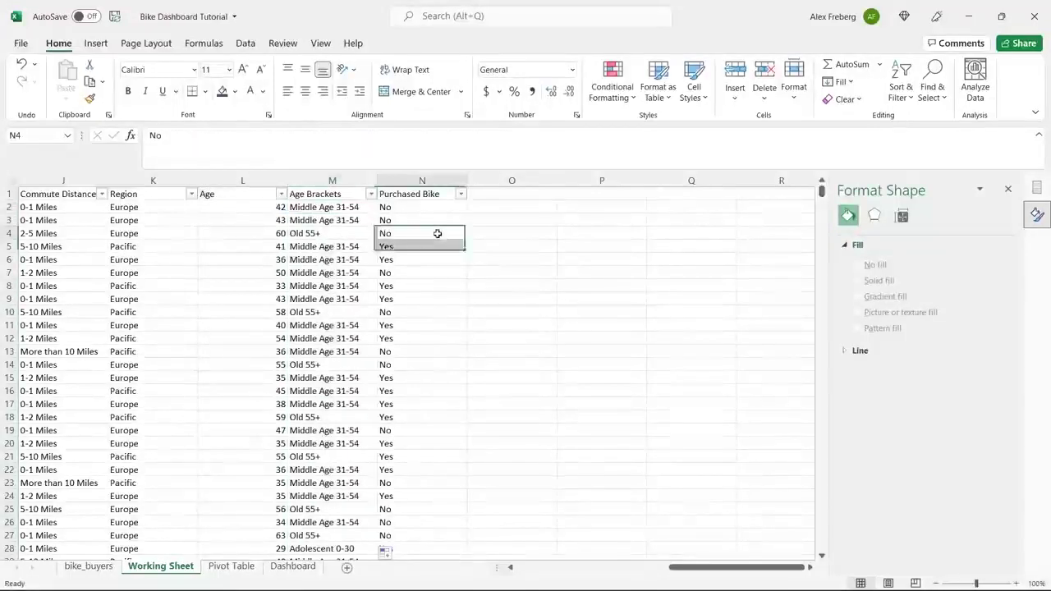
Return to the Pivot Table sheet and refresh all data so the age brackets PivotTable uses the revised labels
left_click(232, 568)
left_click(212, 336)
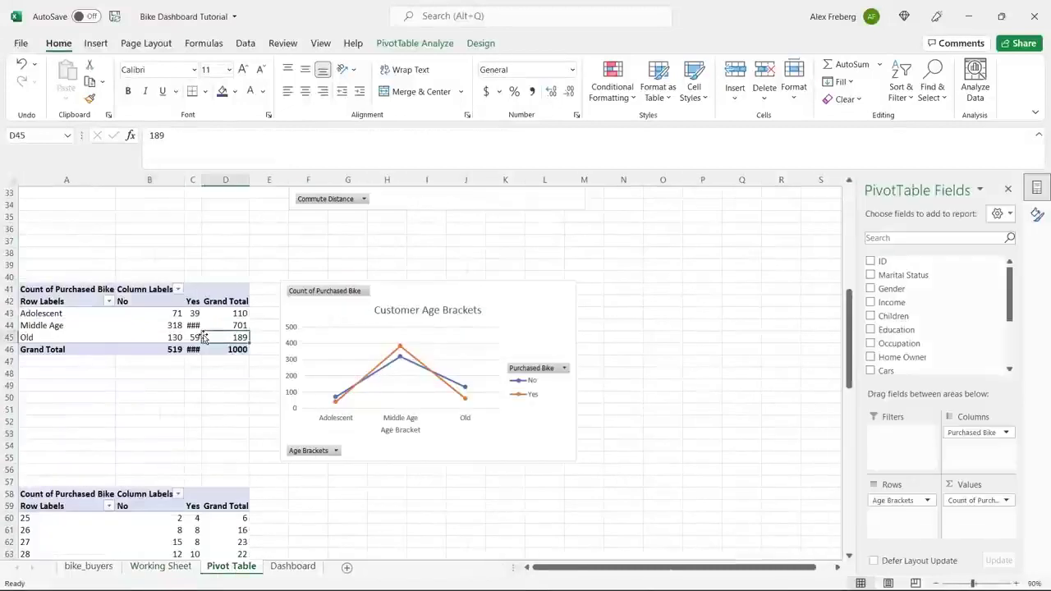
left_click(245, 43)
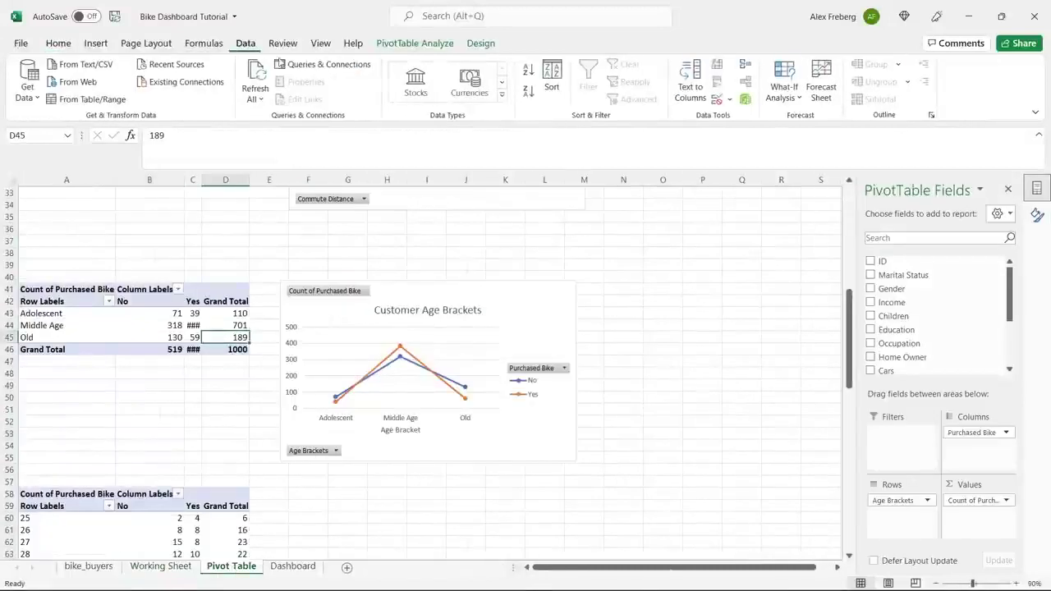
left_click(257, 72)
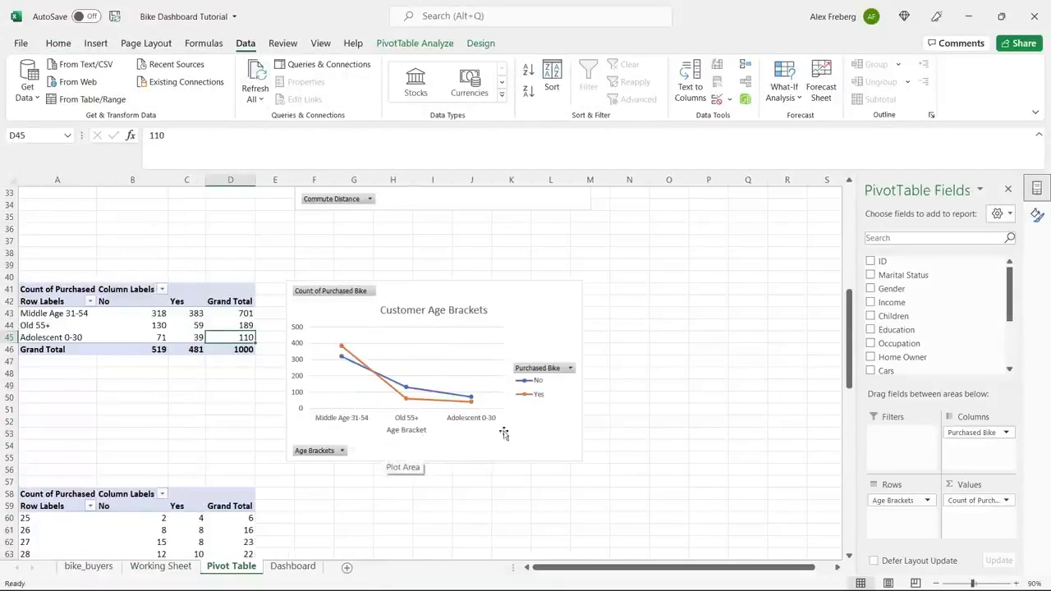
Undo the refresh and the age-range label changes in the Working Sheet's Age Brackets column, and return to the Pivot Table sheet
left_click(169, 569)
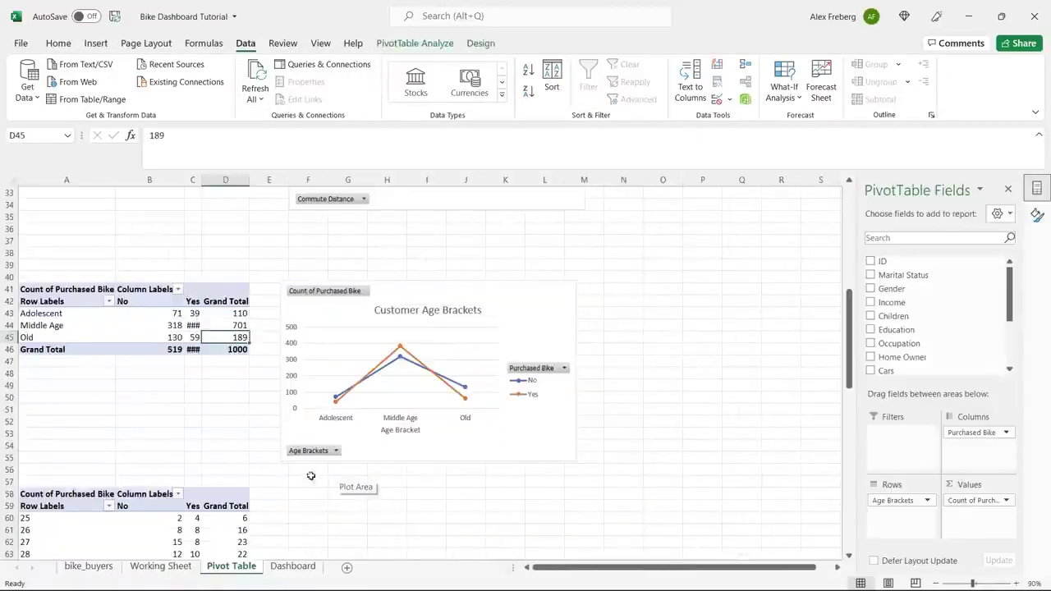
left_click(160, 567)
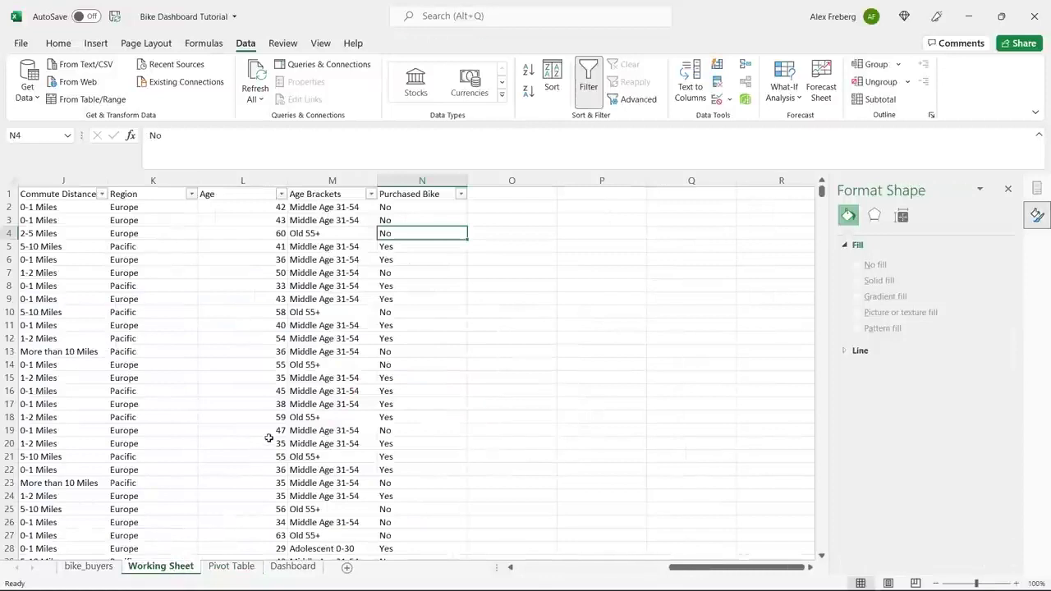
key("Left")
key("Up")
key("Up")
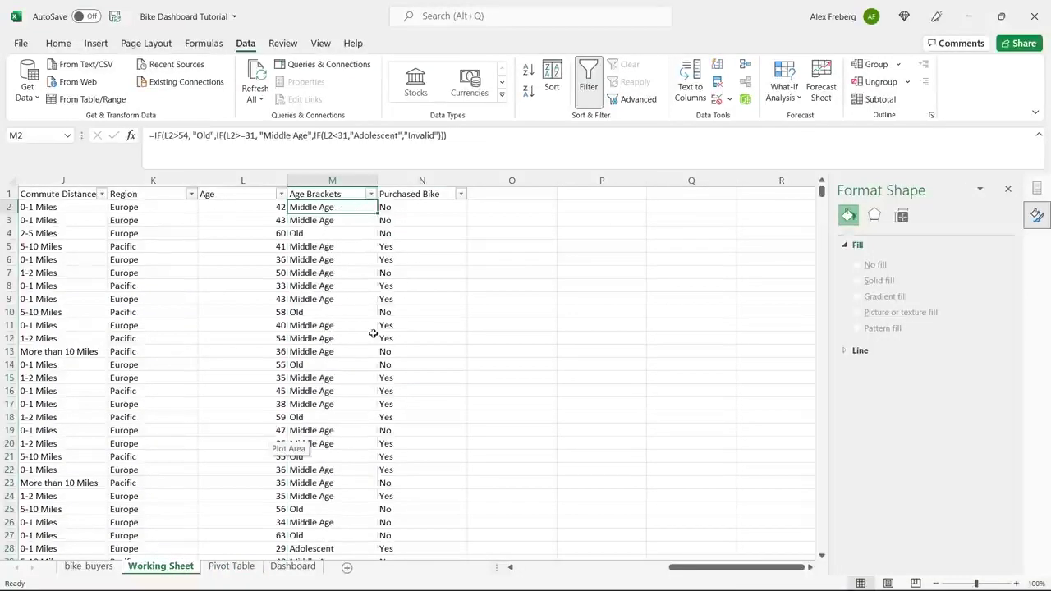
left_click(482, 286)
left_click(226, 566)
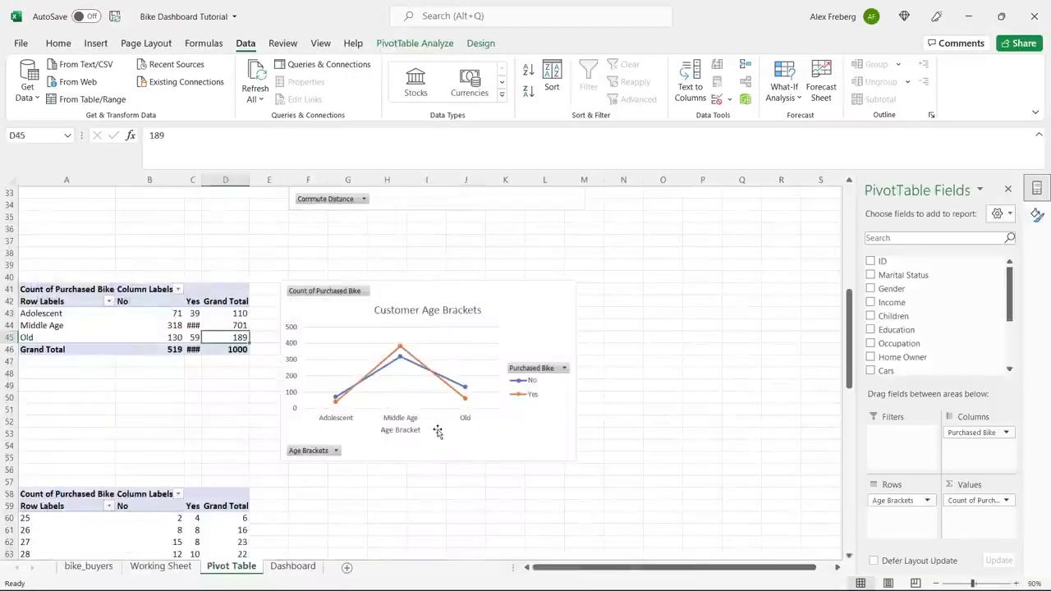
Widen column C on the Pivot Table sheet to fit its counts, and close the side pane
left_click_drag(204, 179, 218, 179)
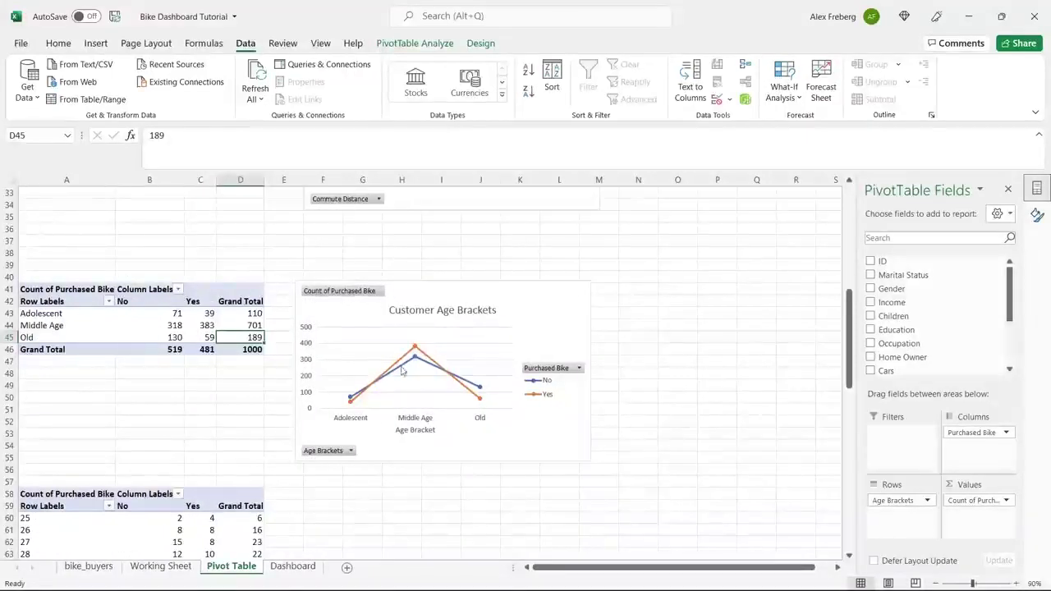
left_click_drag(69, 315, 74, 331)
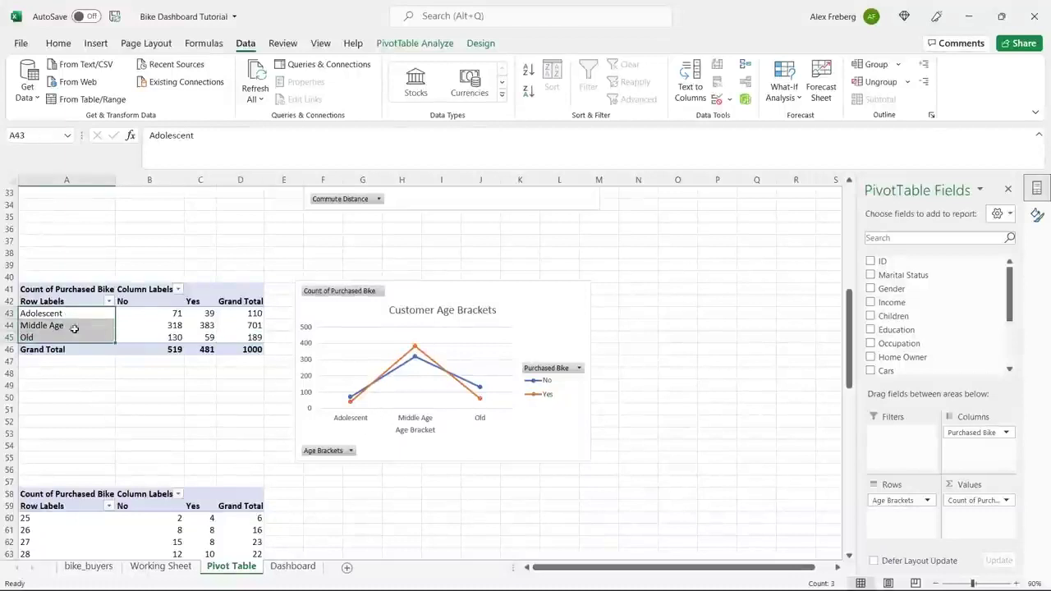
left_click(74, 338)
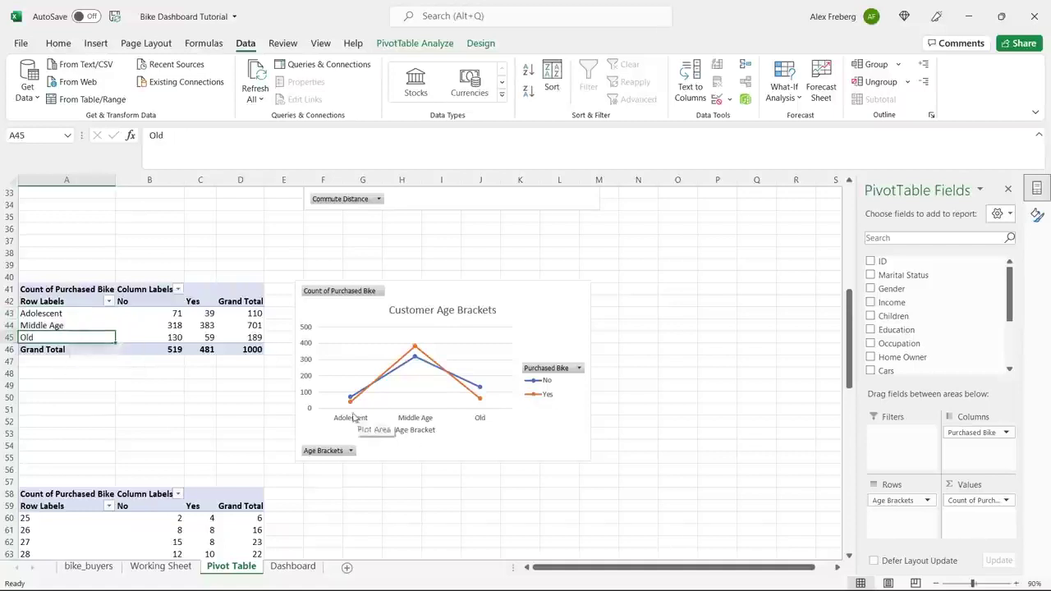
left_click(463, 497)
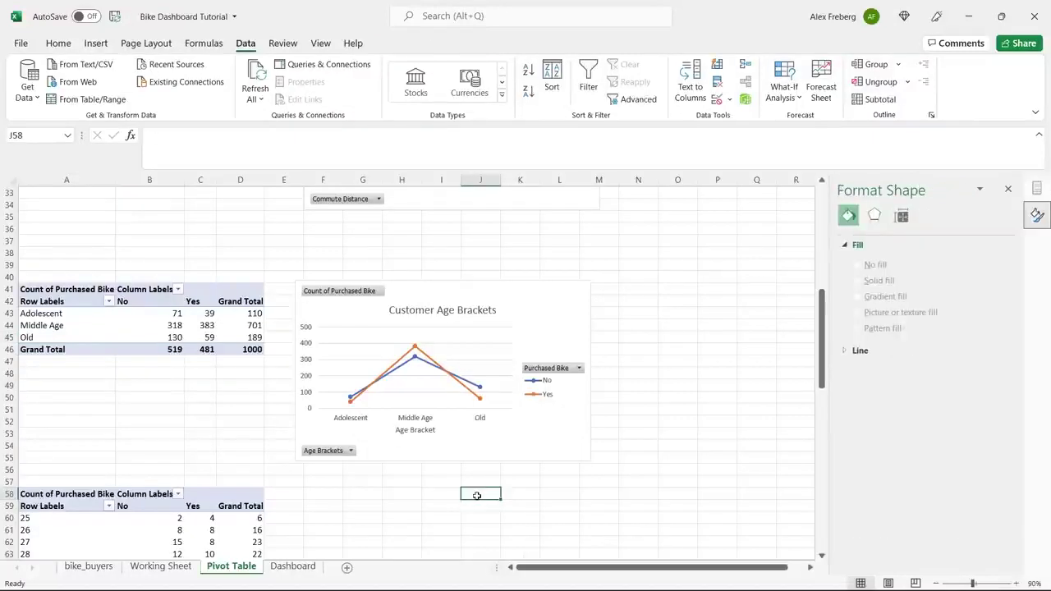
left_click(1009, 190)
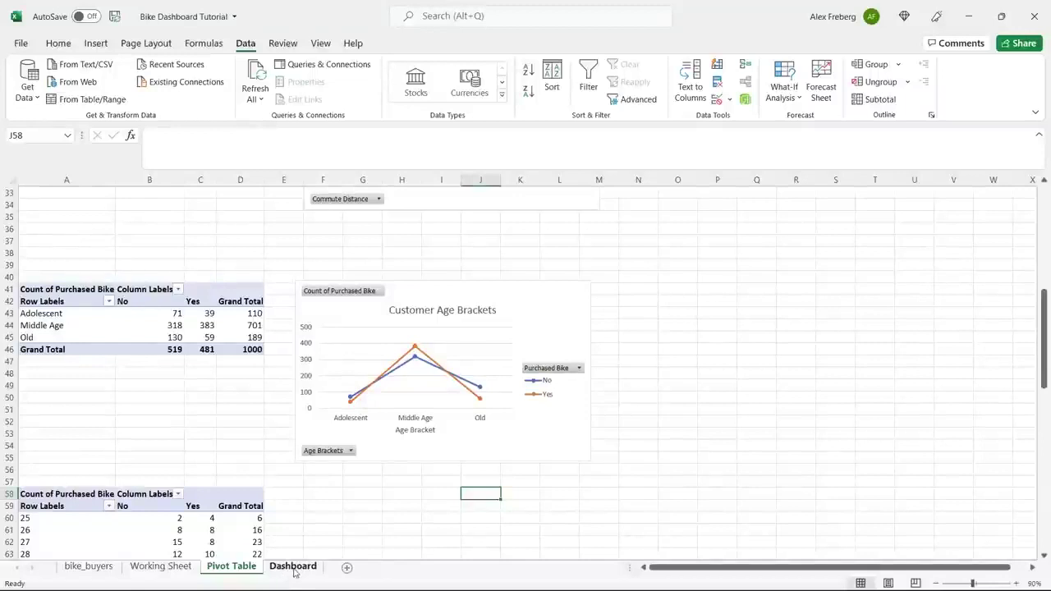
Copy the Avg Income Per Purchase pivot chart onto the Dashboard sheet, place it near the upper middle and zoom the sheet to 80%
scroll(365, 450, "up", 11)
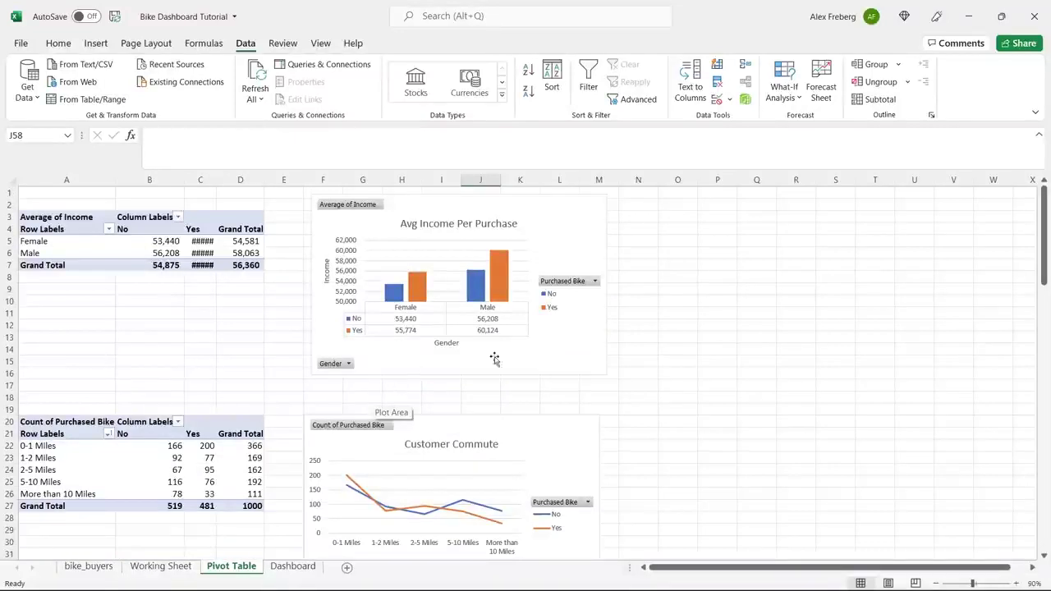
left_click(536, 360)
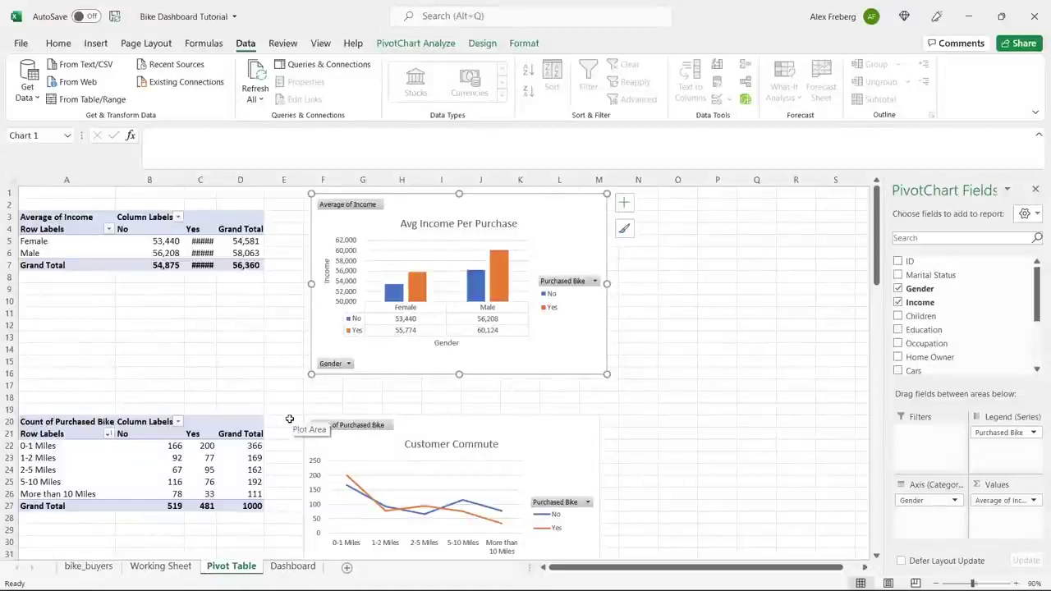
left_click(583, 341)
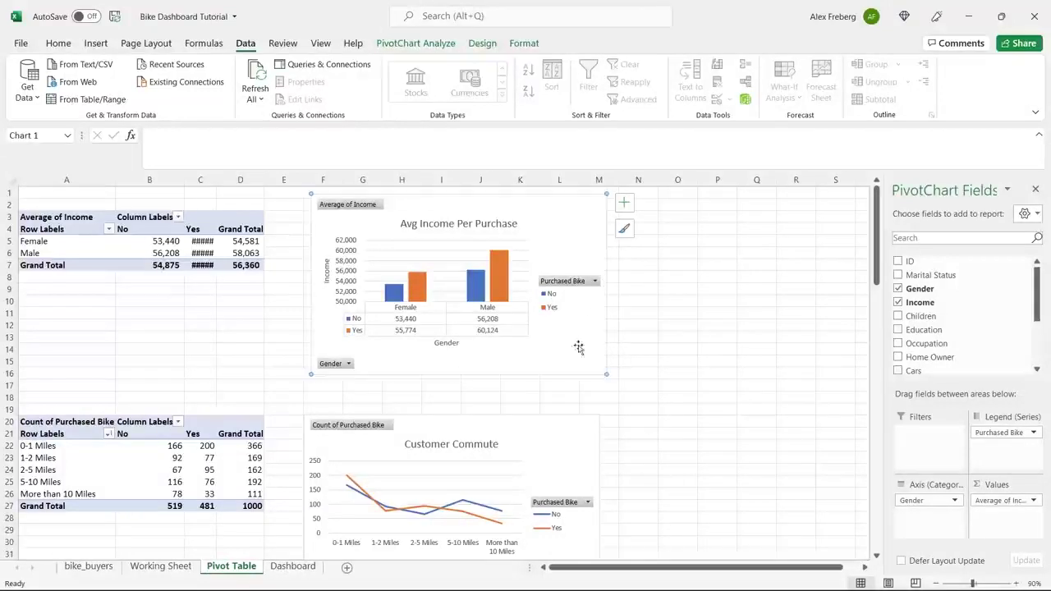
left_click(303, 571)
left_click(244, 243)
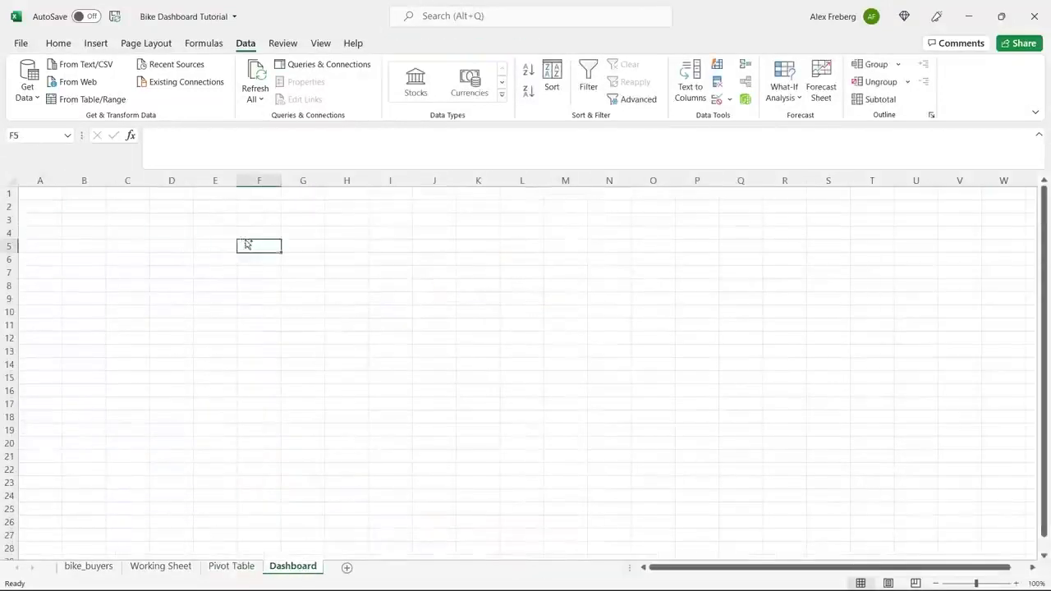
key("ctrl+v")
mouse_move(566, 440)
left_mouse_down()
mouse_move(491, 362)
mouse_move(550, 401)
mouse_move(550, 434)
left_mouse_up()
left_click_drag(492, 272, 682, 236)
left_click(936, 583)
left_click(936, 583)
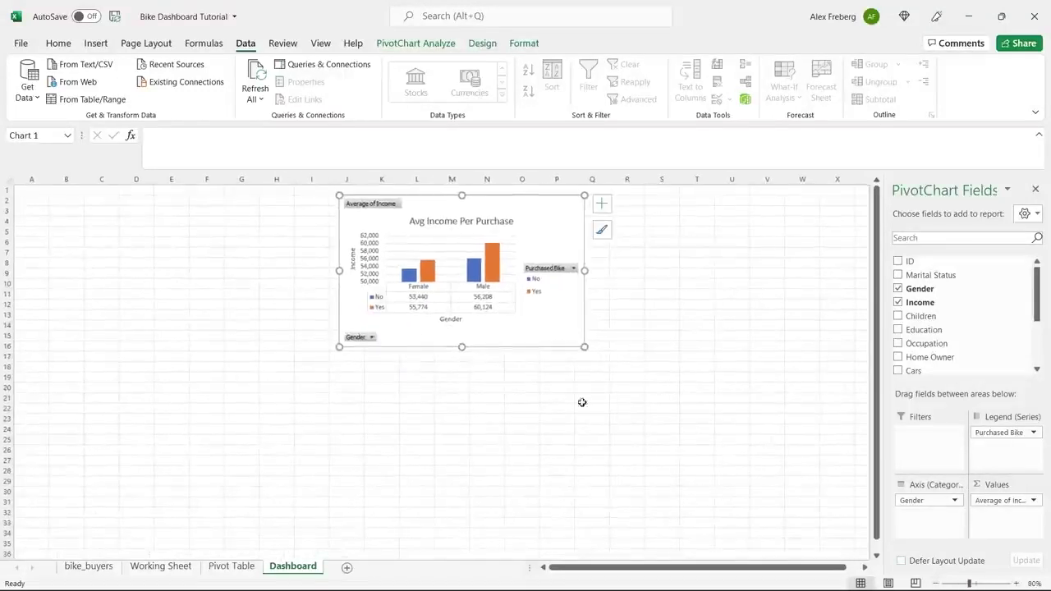
Try to copy the Customer Commute pivot chart from the Pivot Table sheet onto the Dashboard sheet
left_click(234, 567)
left_click(436, 422)
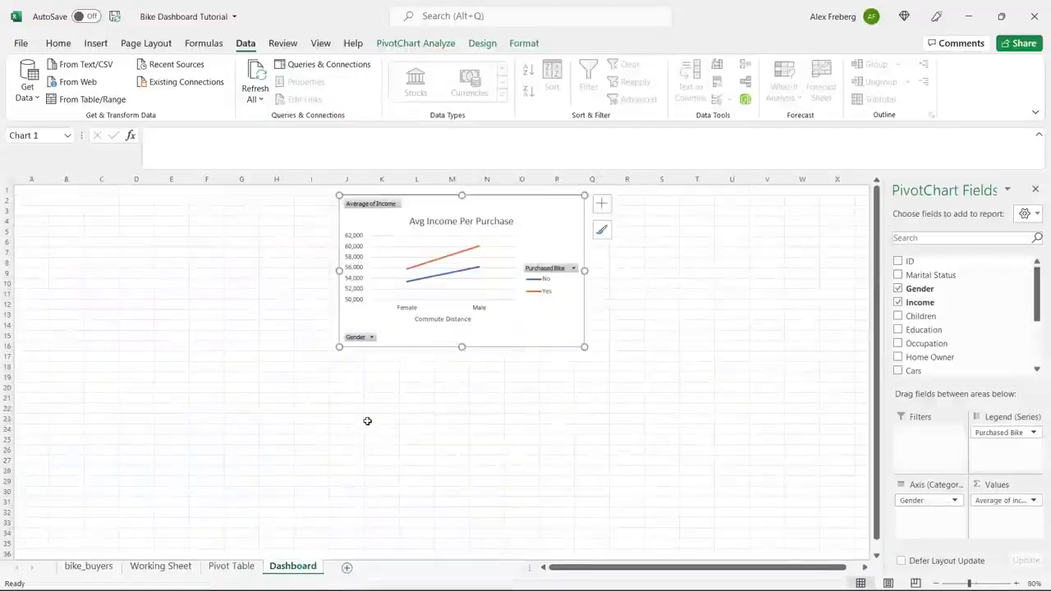
left_click_drag(435, 207, 375, 287)
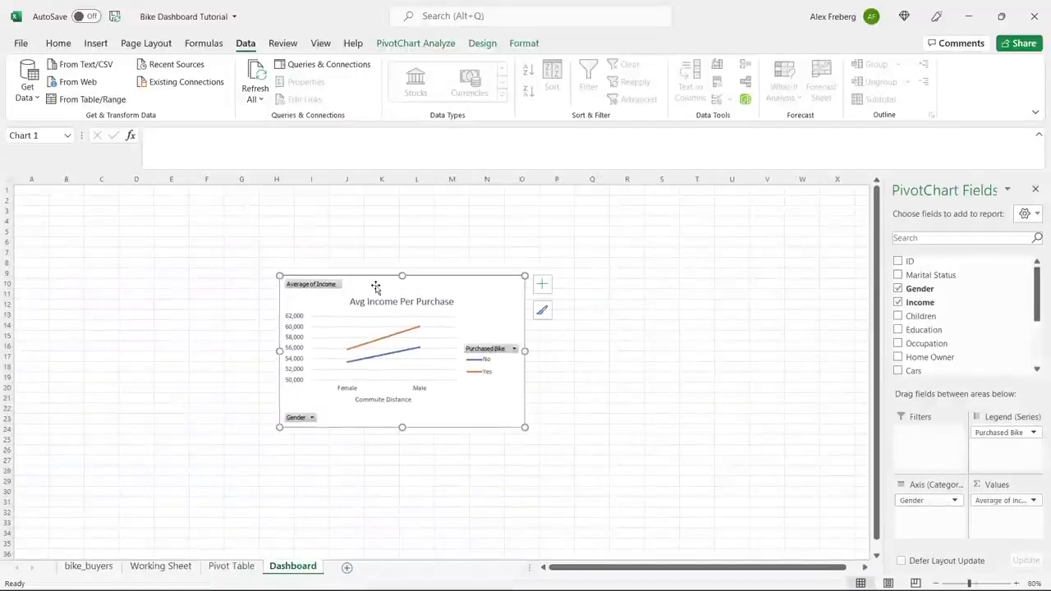
left_click(227, 572)
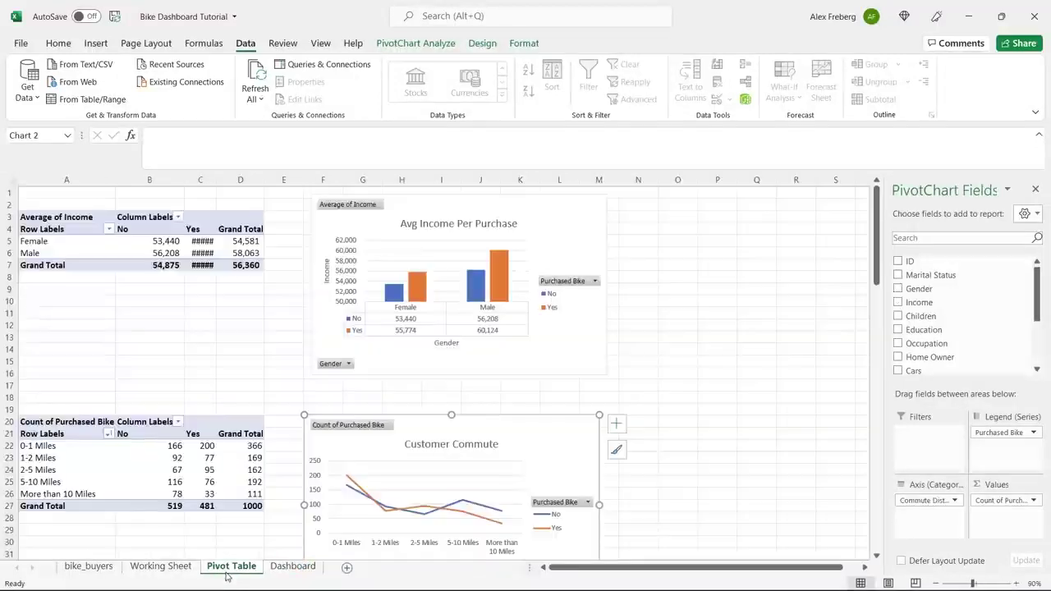
left_click(544, 211)
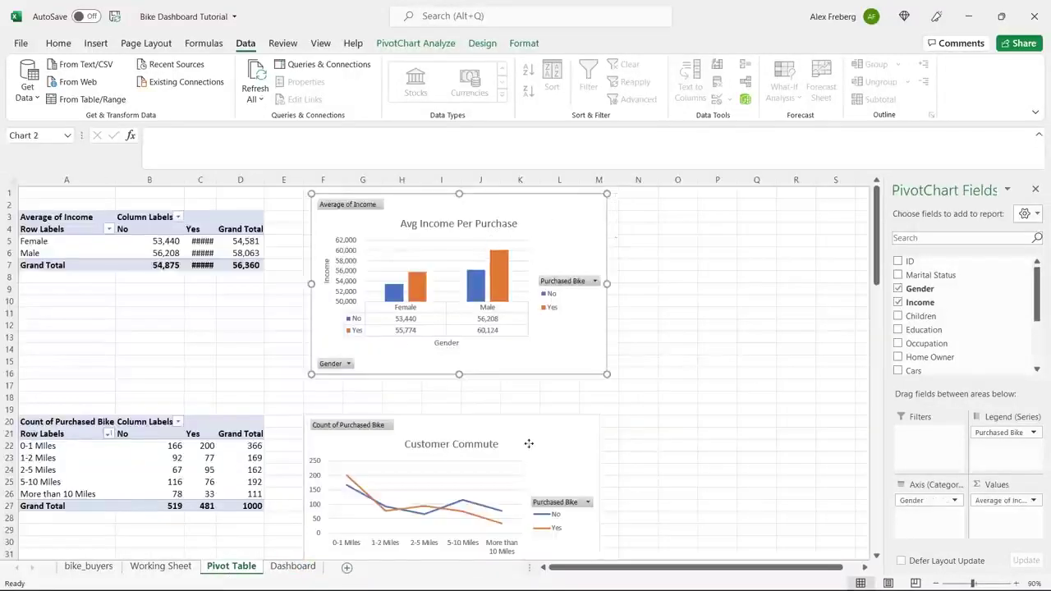
left_click(529, 445)
left_click(295, 568)
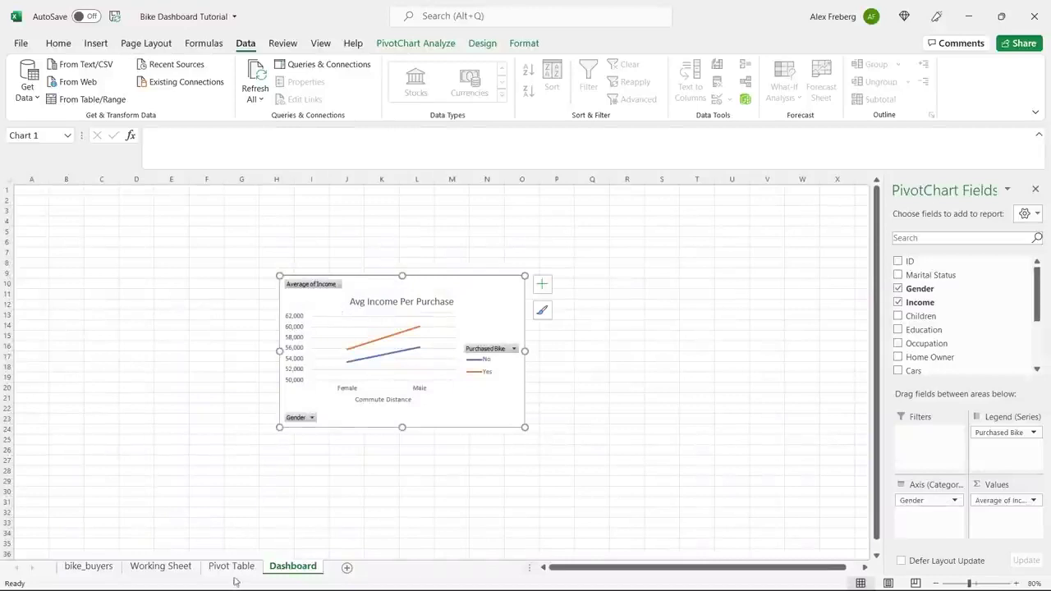
Copy the Customer Commute pivot chart onto an empty Dashboard cell and place it to the right of the Avg Income Per Purchase chart
left_click(231, 567)
right_click(519, 450)
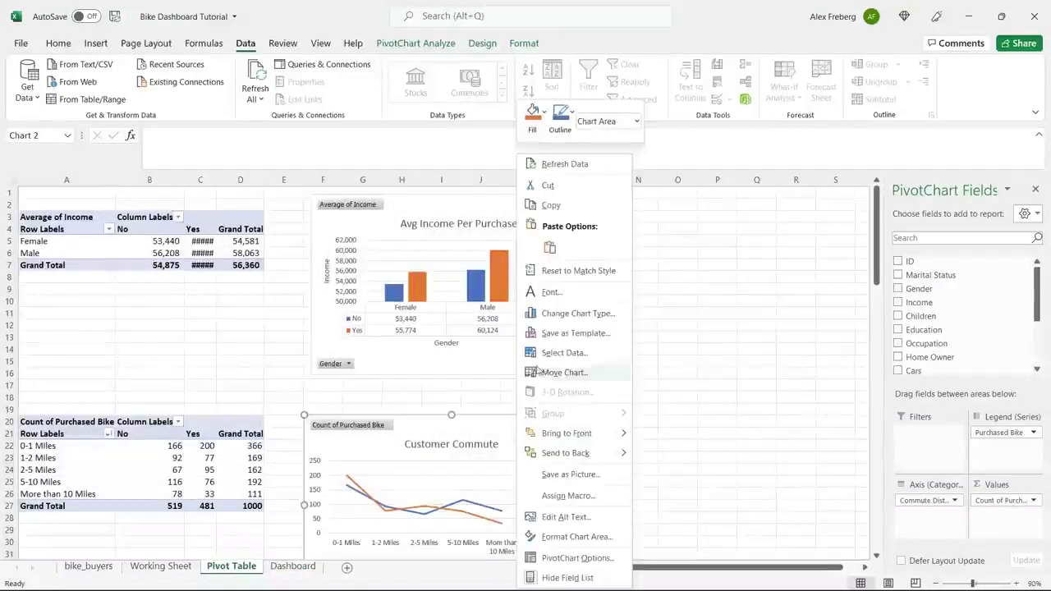
left_click(542, 270)
left_click(298, 567)
left_click(242, 355)
right_click(242, 357)
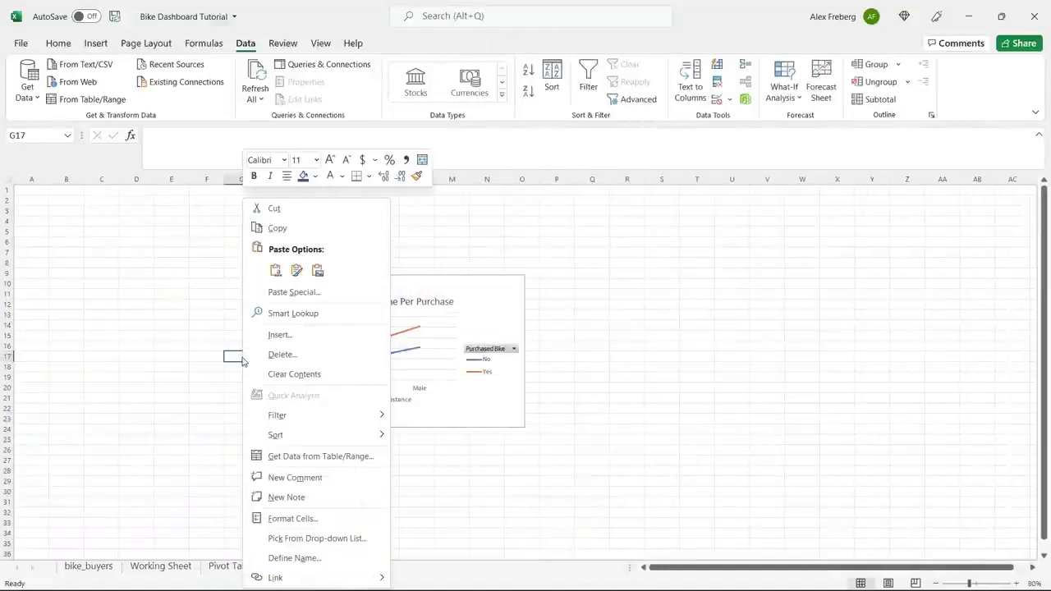
left_click(275, 271)
left_click(335, 376)
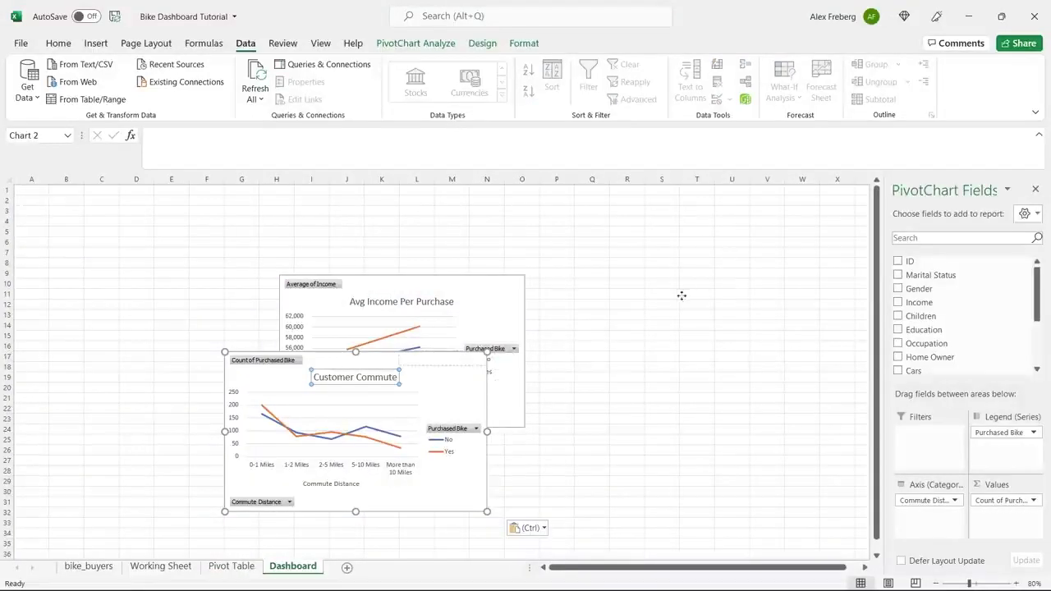
left_click_drag(320, 361, 634, 286)
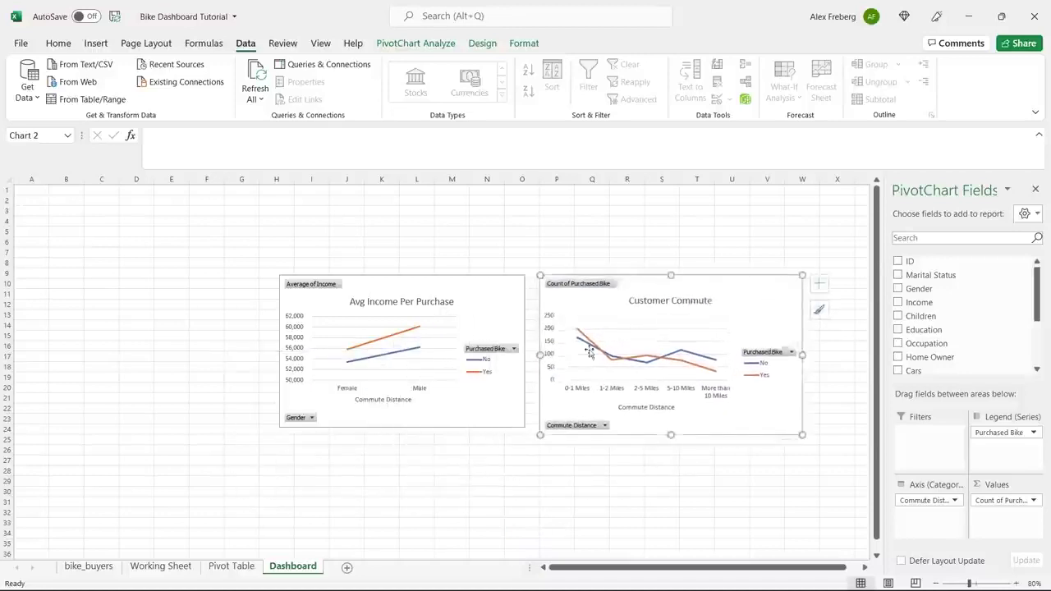
Copy the Customer Age Brackets pivot chart from the Pivot Table sheet and paste it at cell I29 of the Dashboard sheet
left_click(453, 499)
left_click(238, 569)
left_click(625, 413)
scroll(625, 414, "down", 10)
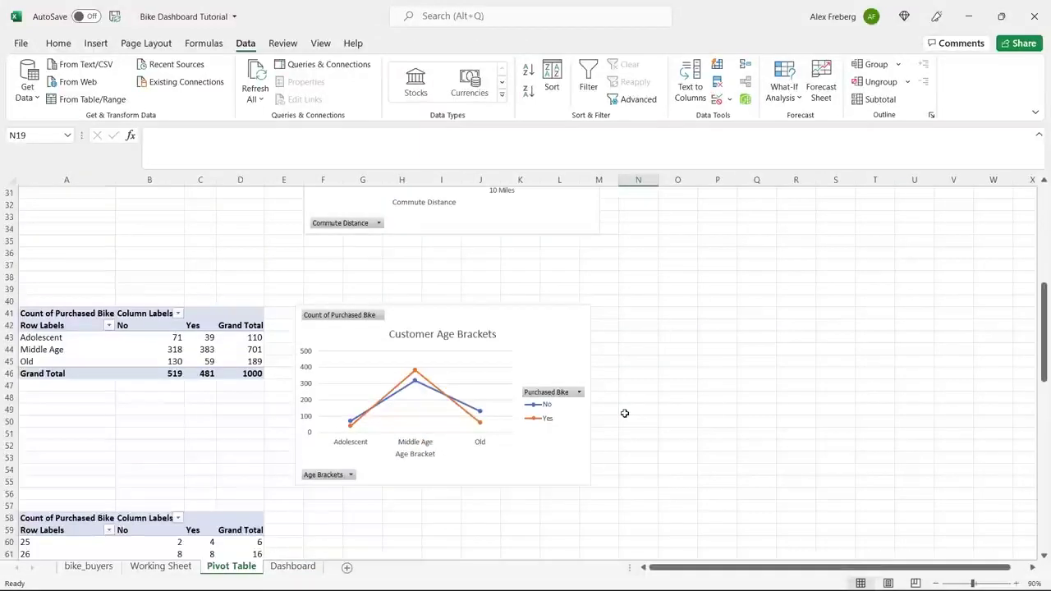
scroll(625, 413, "down", 2)
left_click(515, 255)
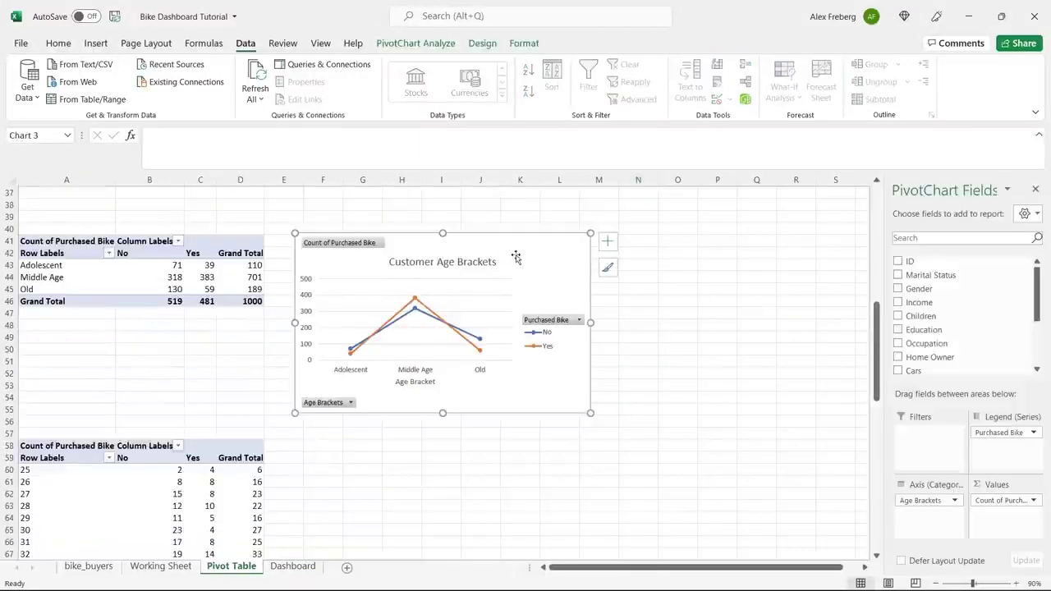
left_click(288, 567)
left_click(304, 479)
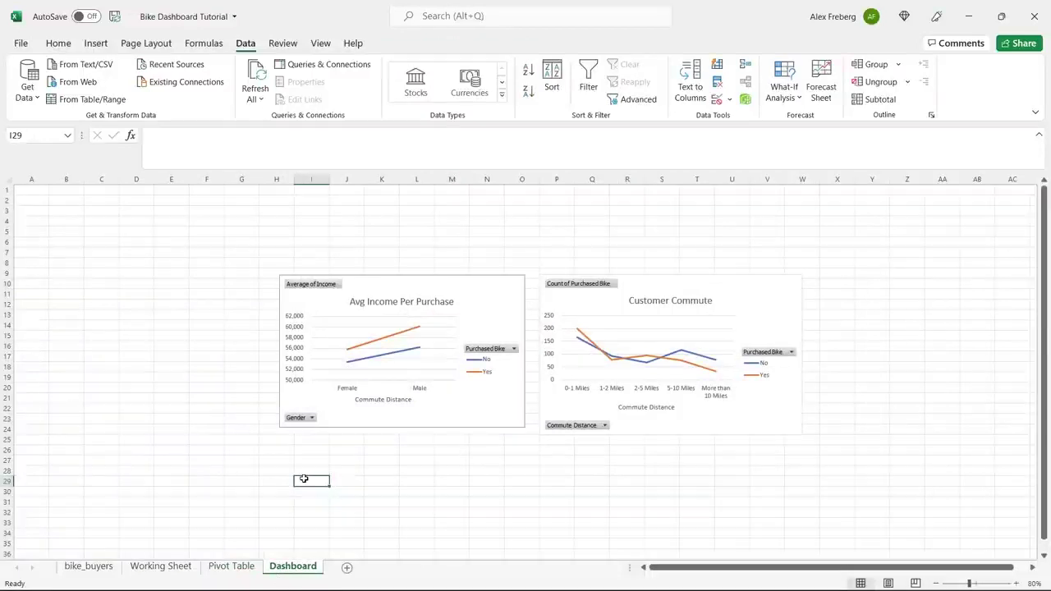
key("ctrl+v")
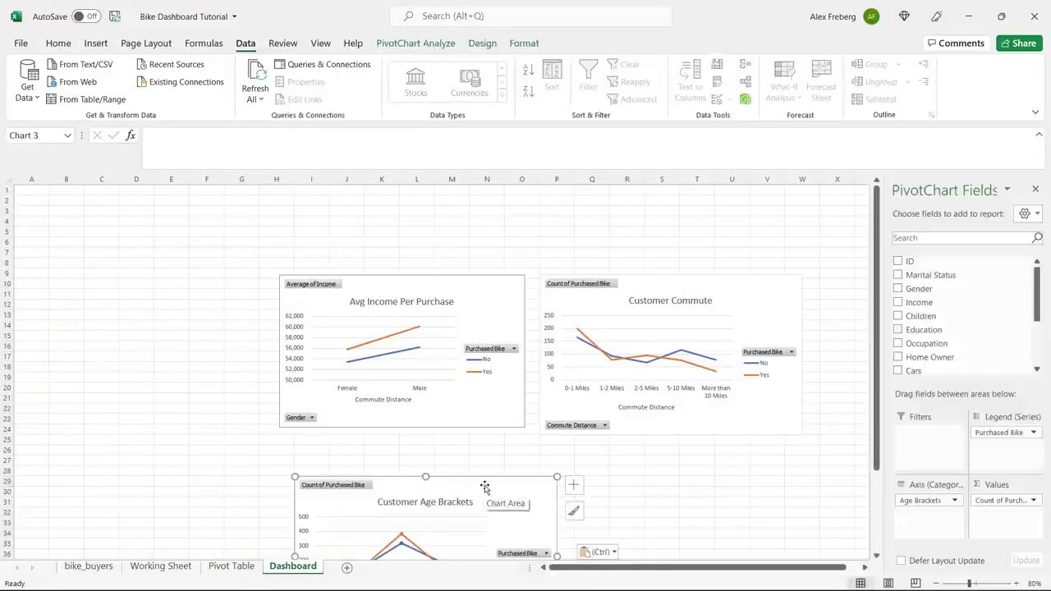
Spread out the three Dashboard charts: Avg Income Per Purchase at upper left, Customer Commute at right and Customer Age Brackets below between them
left_click_drag(389, 277, 357, 223)
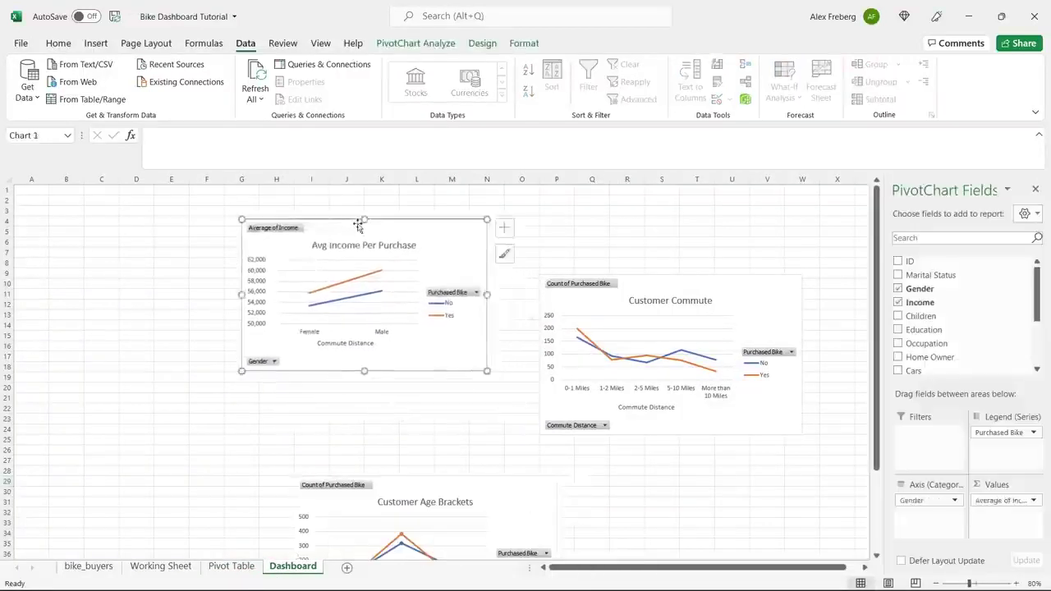
left_click_drag(449, 472, 356, 390)
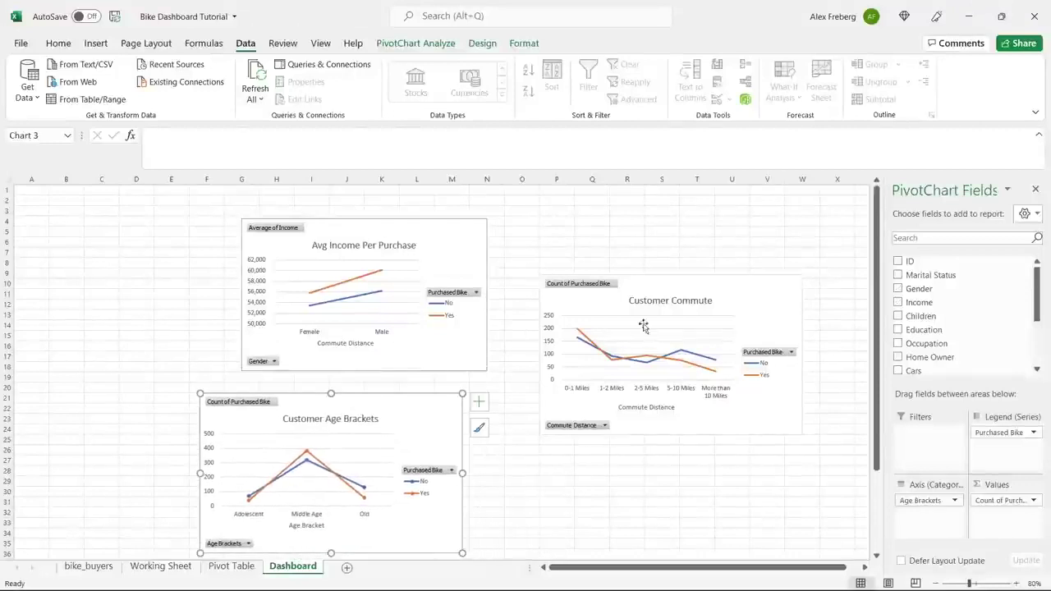
left_click_drag(679, 283, 641, 236)
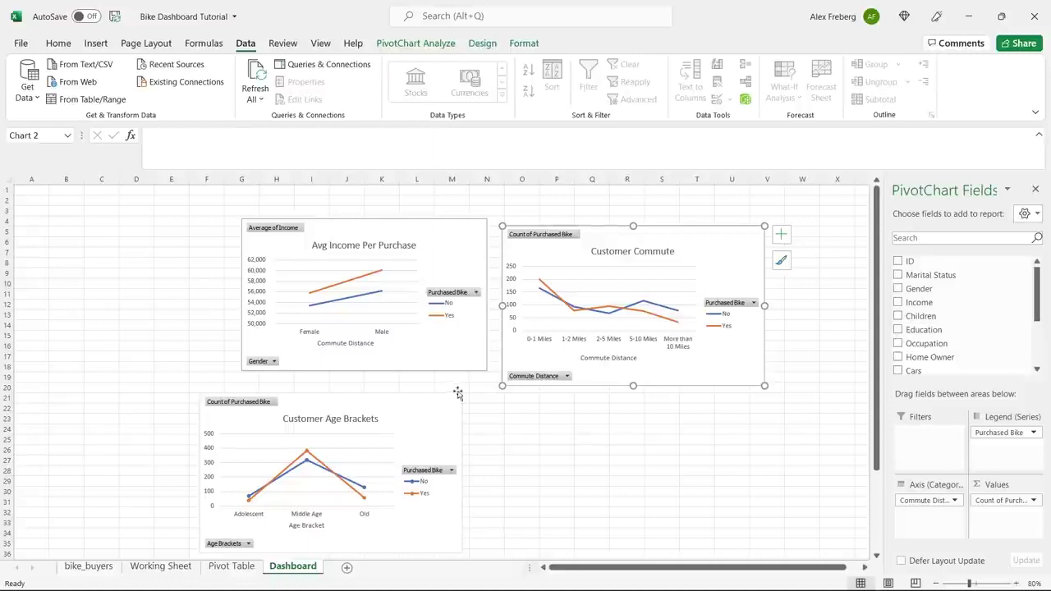
left_click(425, 406)
left_click_drag(425, 405, 585, 447)
left_click_drag(655, 239, 734, 286)
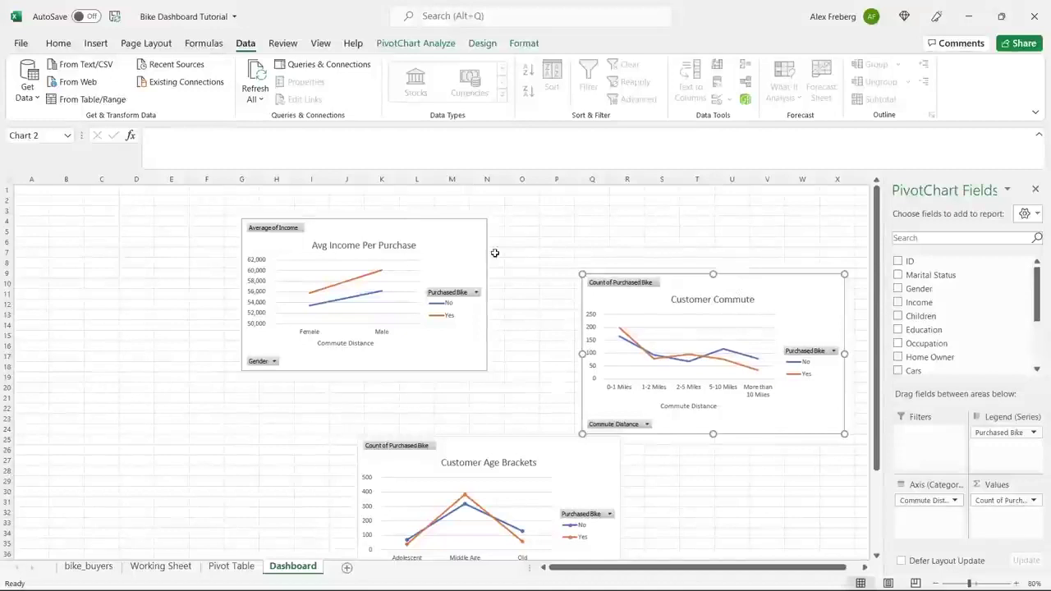
Copy the column-style Avg Income Per Purchase chart from the Pivot Table sheet and paste it at cell D19 of the Dashboard sheet
left_click(440, 236)
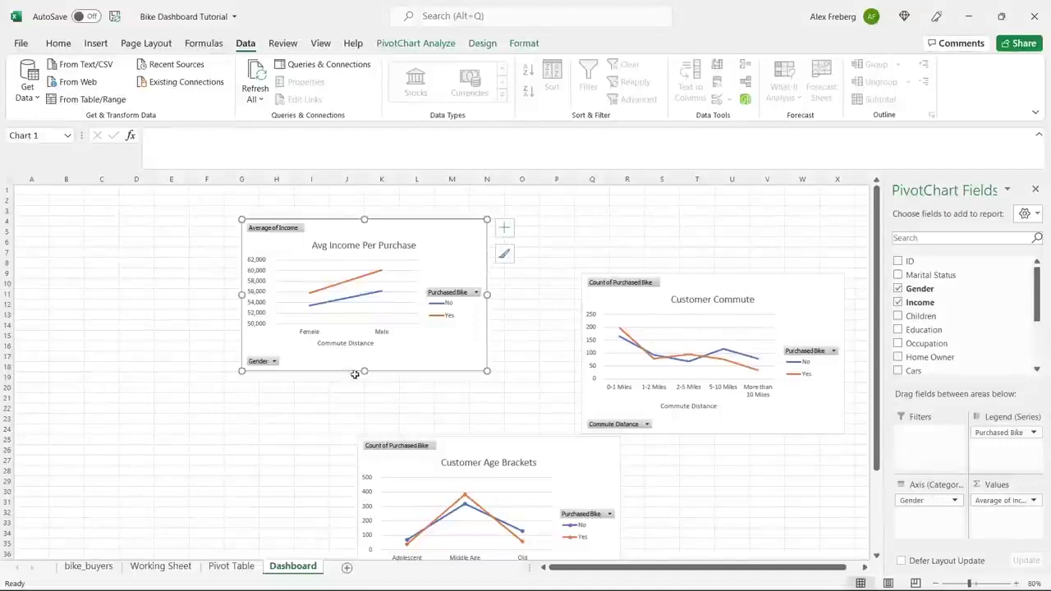
left_click(231, 566)
scroll(305, 397, "up", 10)
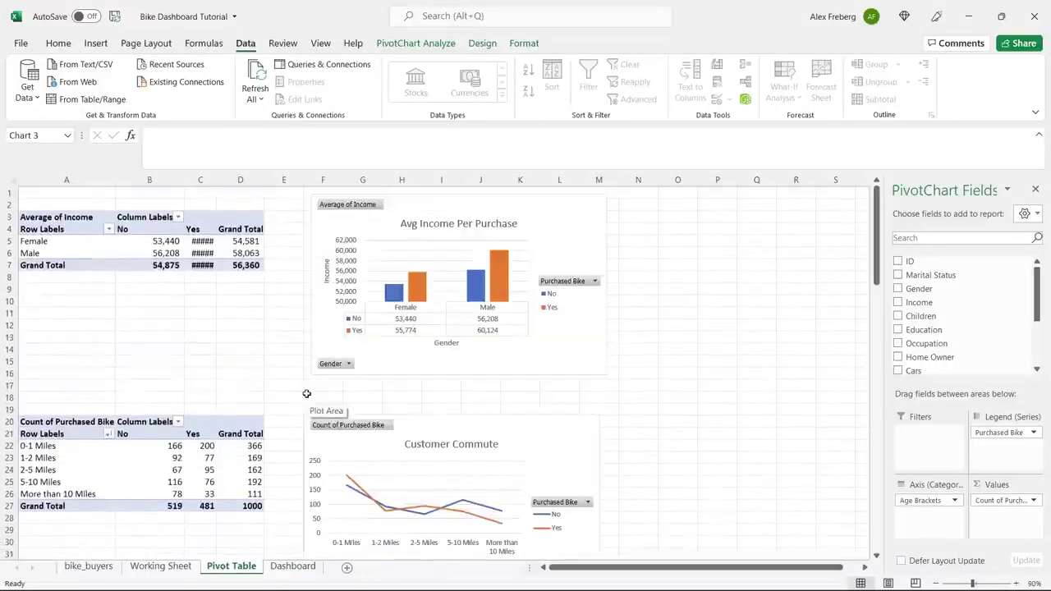
left_click(553, 201)
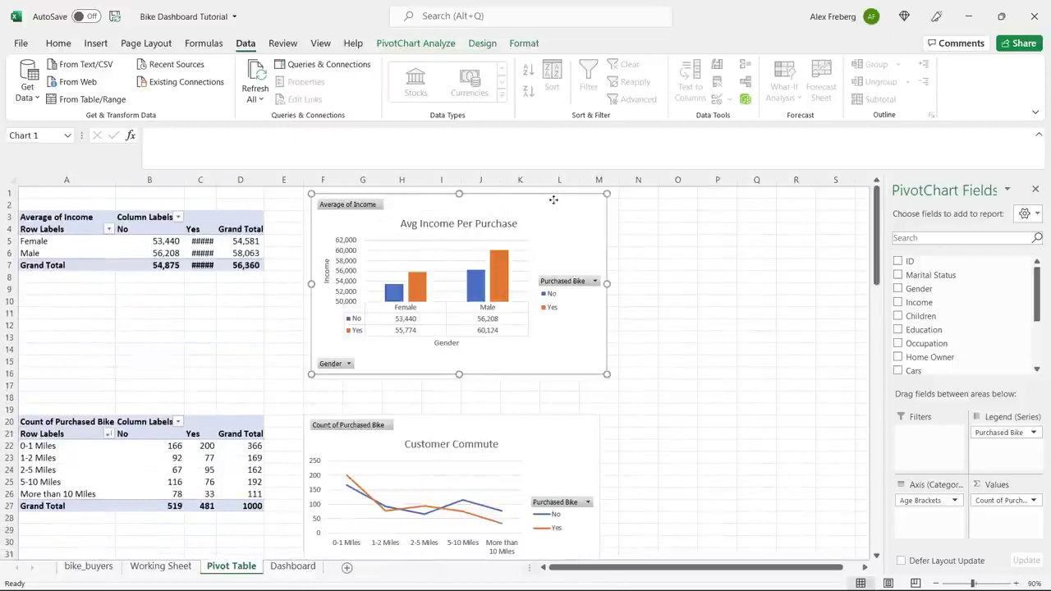
right_click(555, 203)
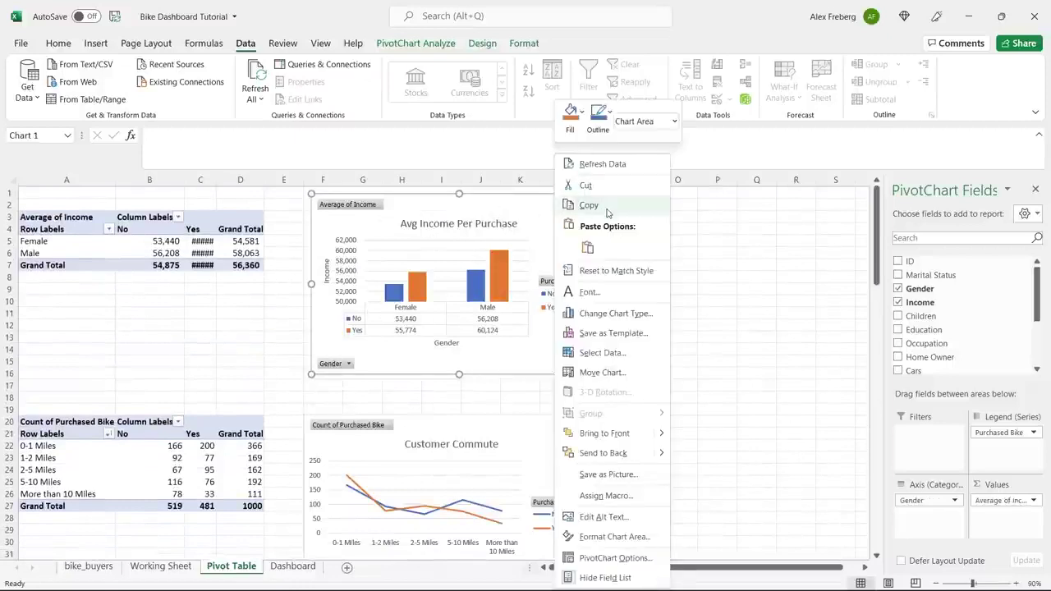
left_click(588, 205)
left_click(293, 565)
left_click(145, 378)
right_click(145, 379)
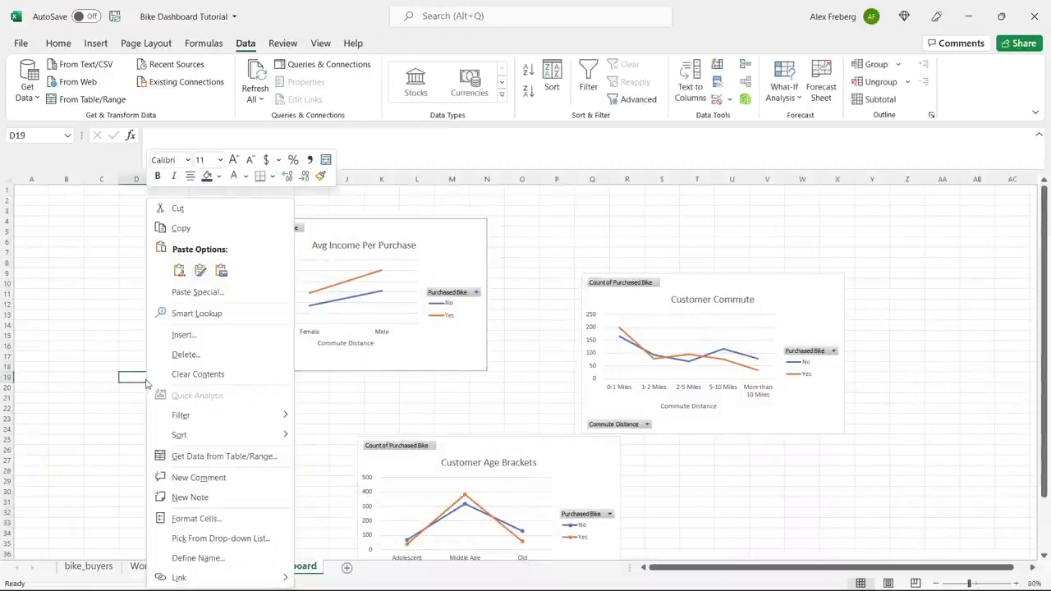
left_click(184, 276)
Delete the line-style Avg Income Per Purchase chart from the Dashboard and move the column-style one beside the Customer Commute chart
left_click(328, 245)
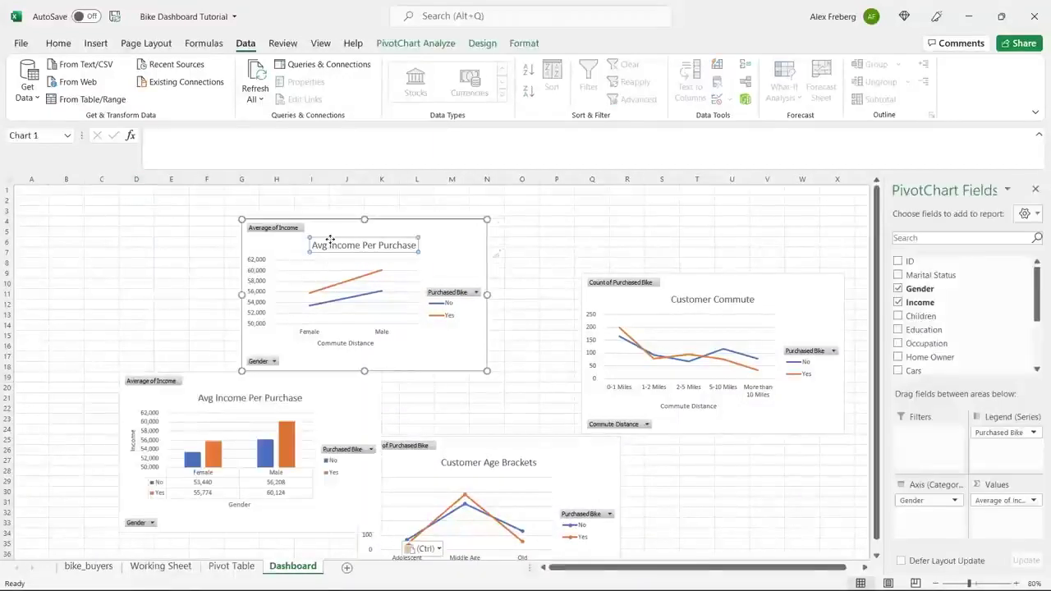
left_click(336, 227)
key("Delete")
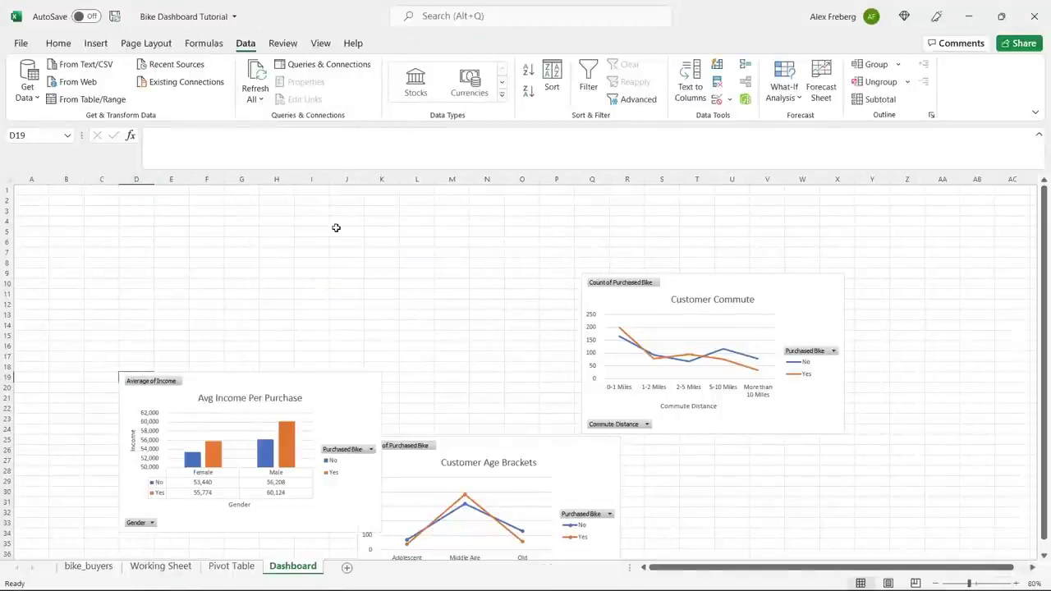
left_click_drag(312, 387, 489, 282)
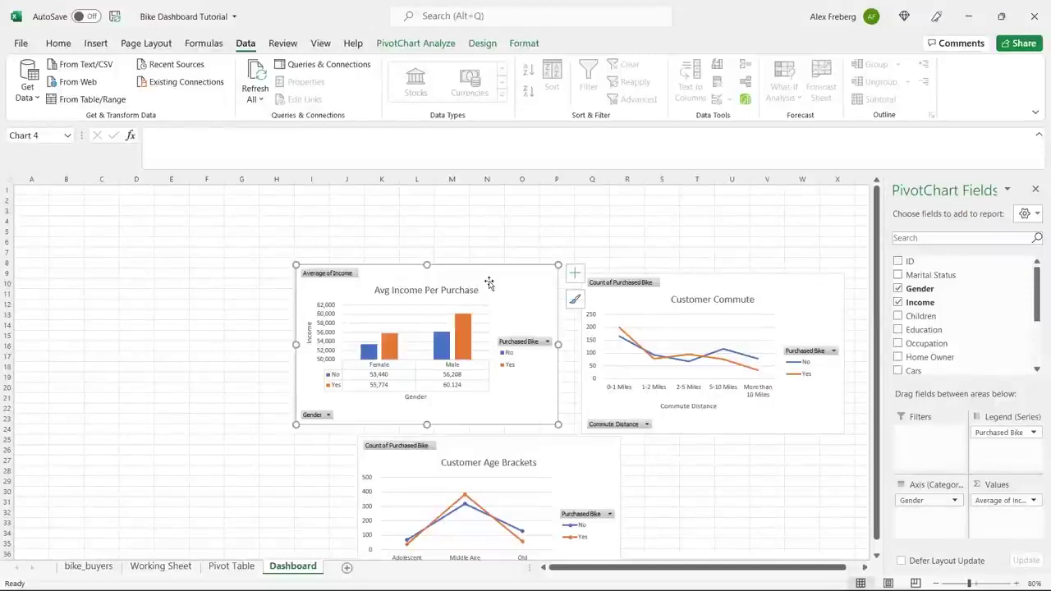
Turn off the gridlines on the Dashboard sheet
left_click(222, 307)
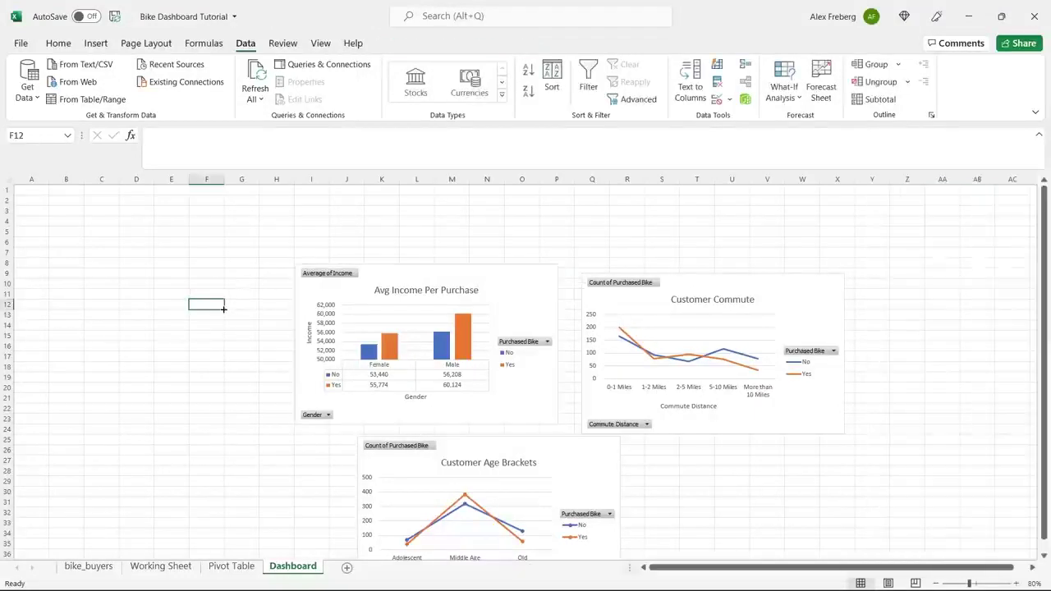
left_click(10, 175)
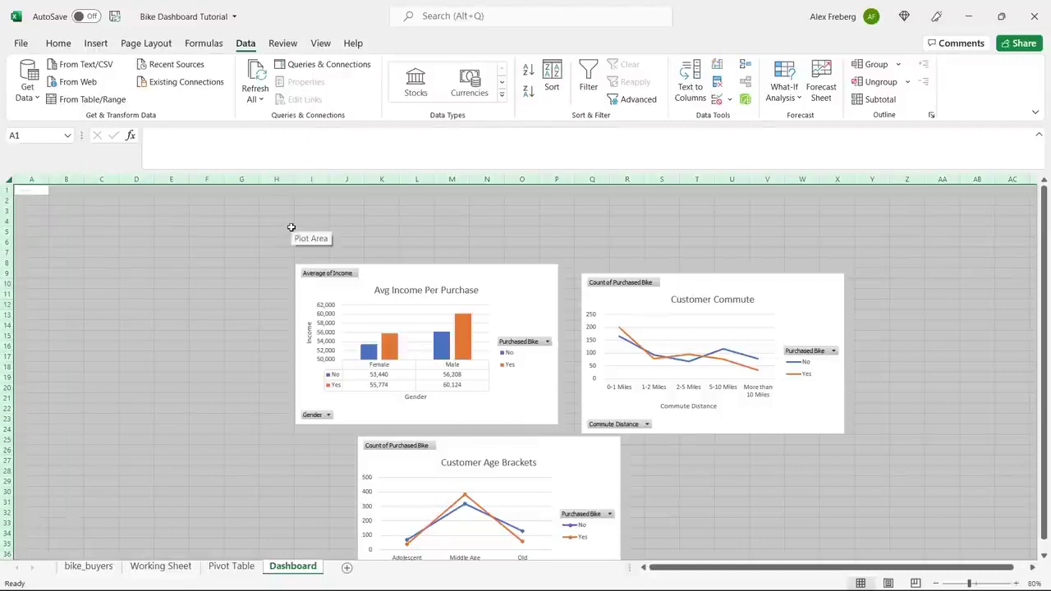
left_click(321, 45)
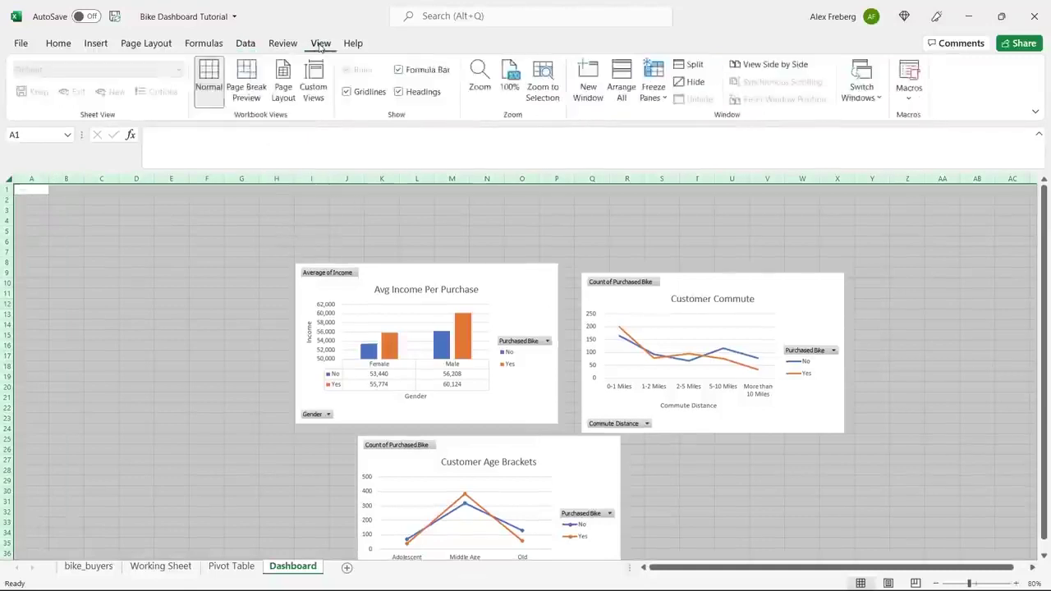
left_click(346, 92)
left_click(327, 223)
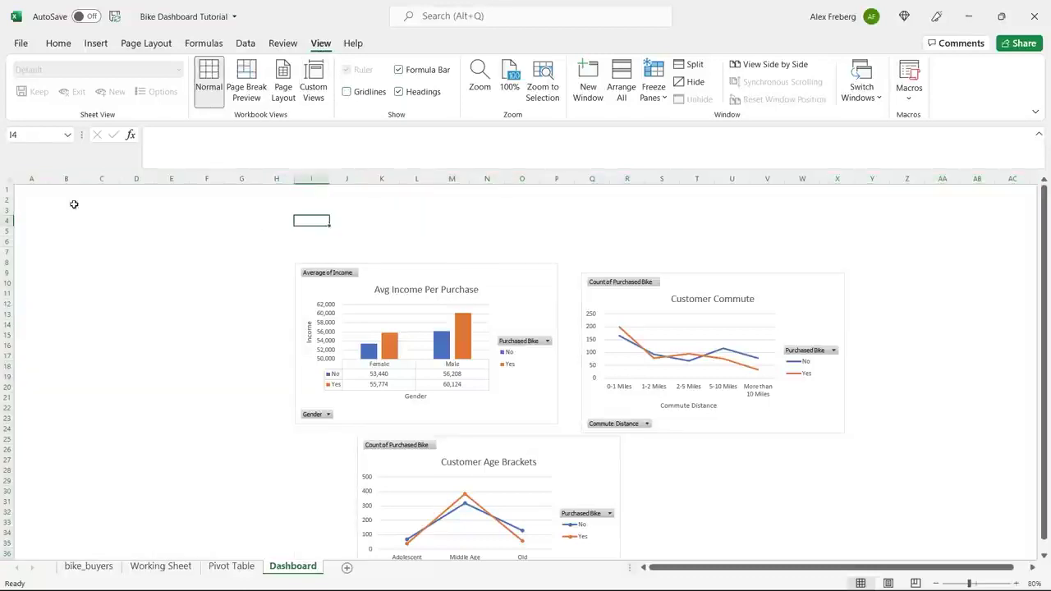
Fill cells A1:O6 of the Dashboard sheet with the standard Blue color as a title banner
left_click_drag(29, 189, 523, 236)
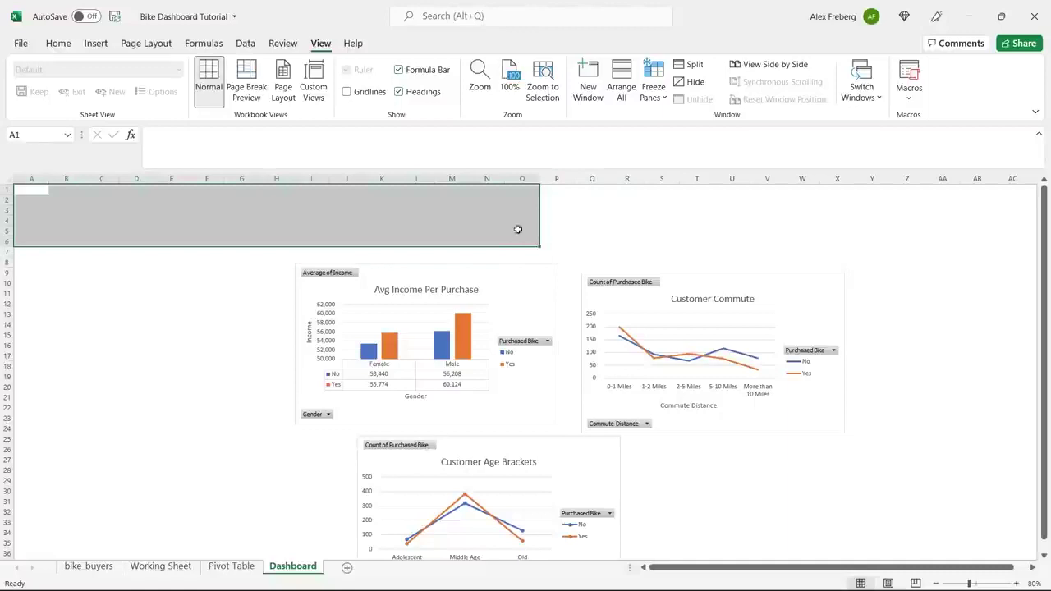
left_click(58, 44)
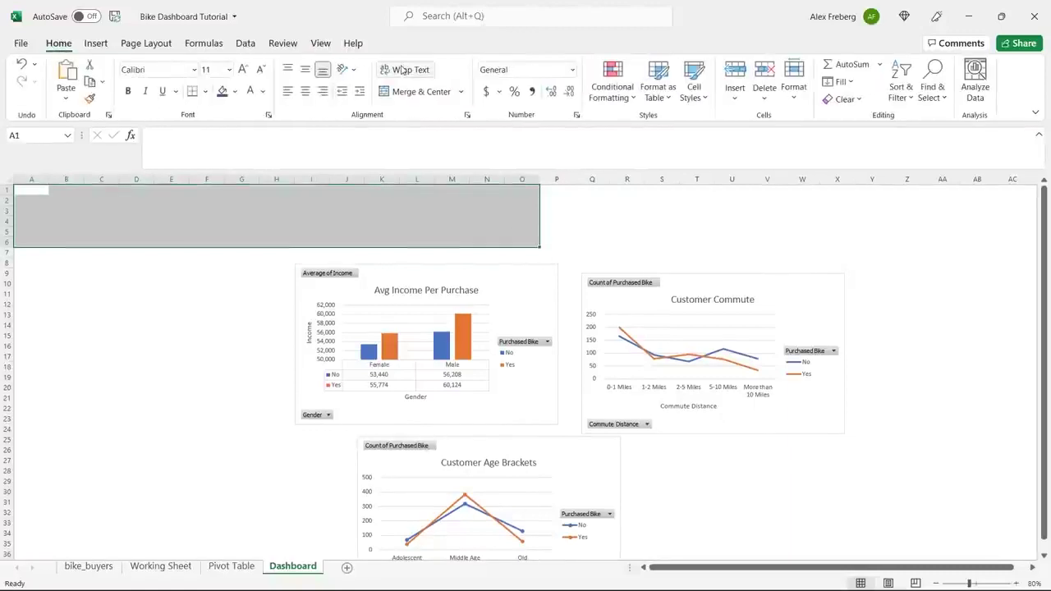
left_click(235, 93)
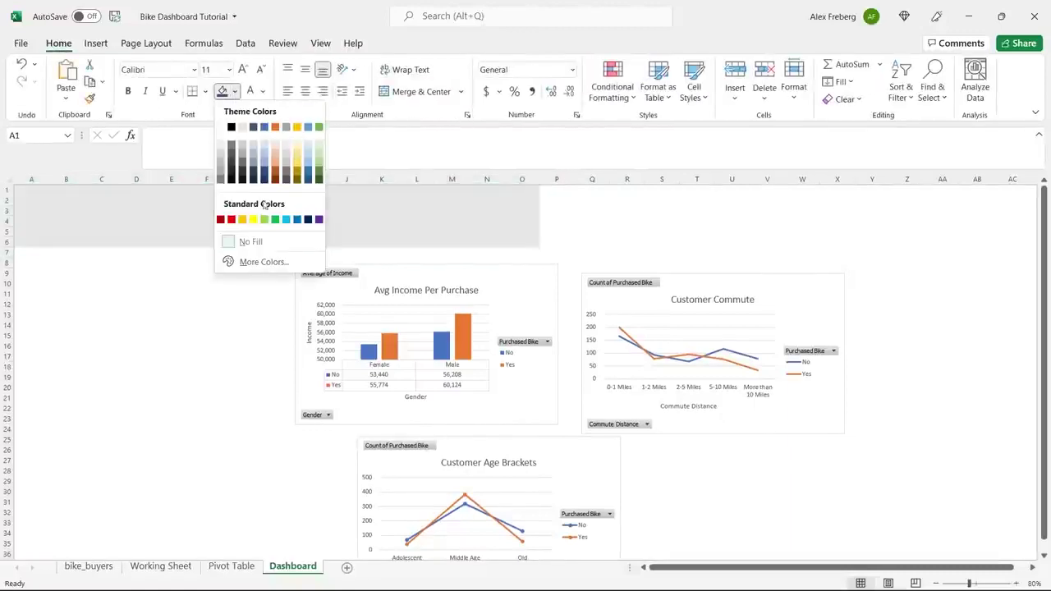
left_click(297, 220)
left_click(257, 216)
Merge and center cells A1:O6 and enter the title "Bike Sales Dashboard"
left_click_drag(43, 193, 517, 243)
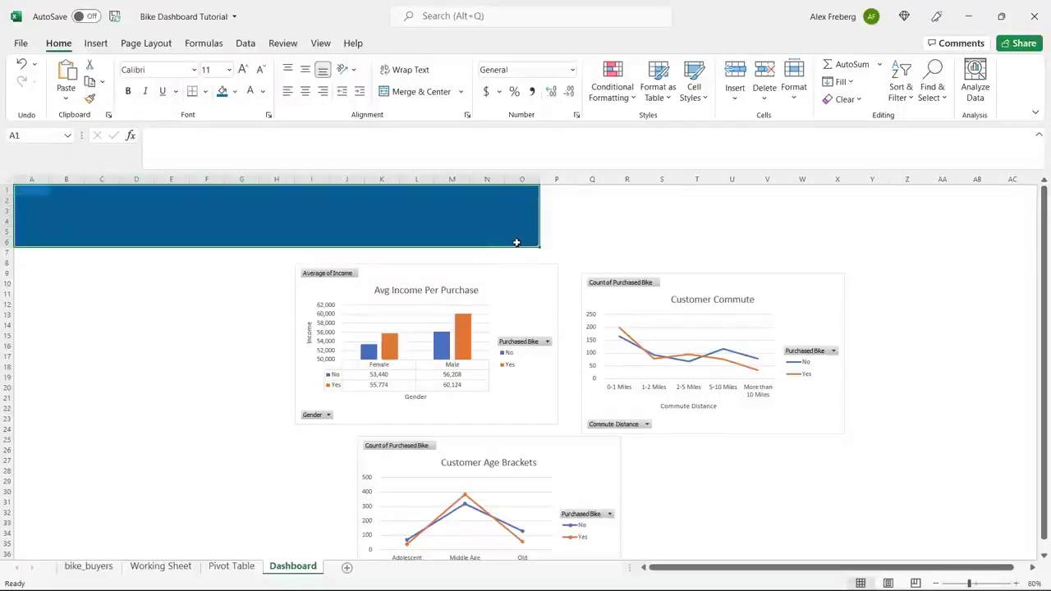
left_click(416, 91)
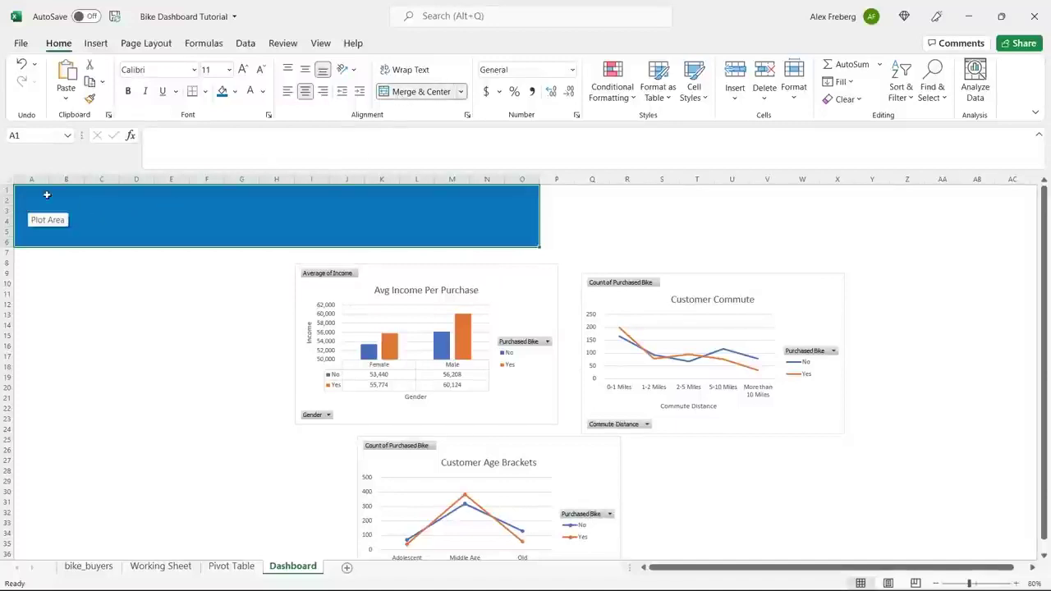
double_click(299, 233)
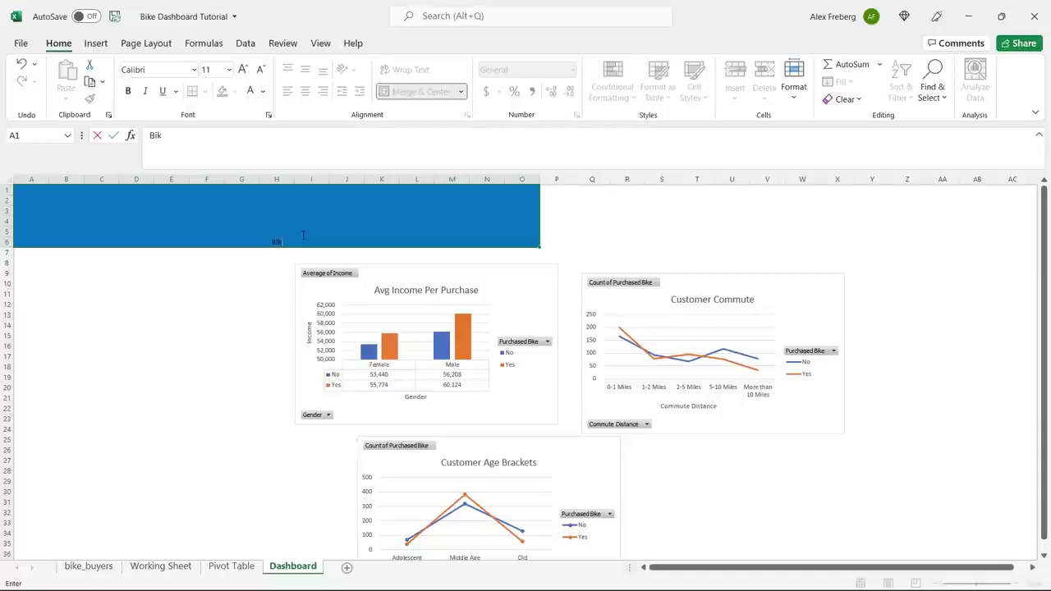
type("Bike Sales")
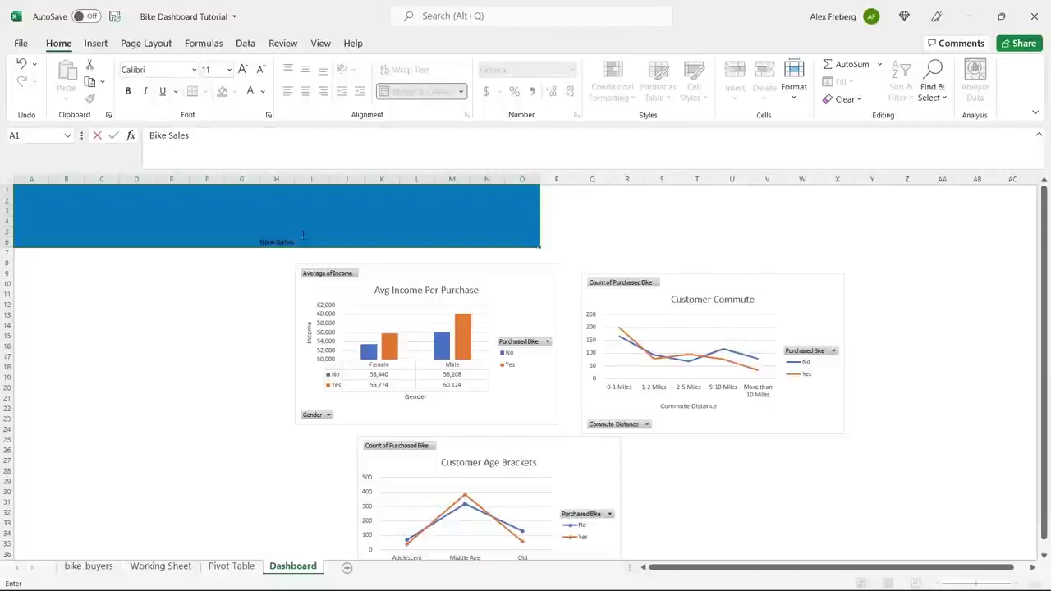
type(" Dashboard")
key("ctrl+Return")
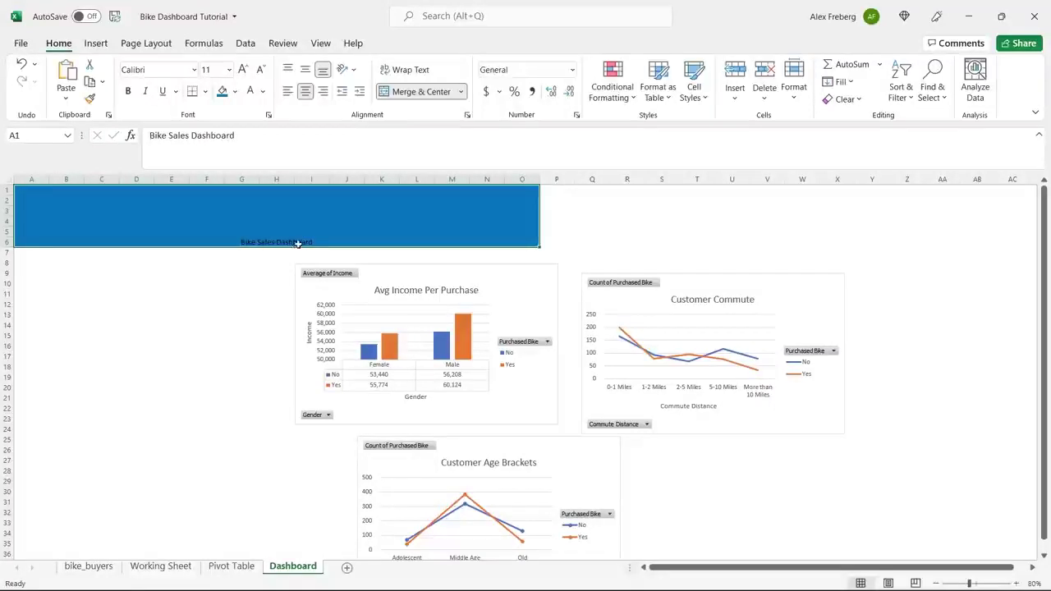
Format the banner title text in white at font size 48
double_click(298, 243)
key("ctrl+shift+Left")
key("ctrl+shift+Left")
key("ctrl+shift+Left")
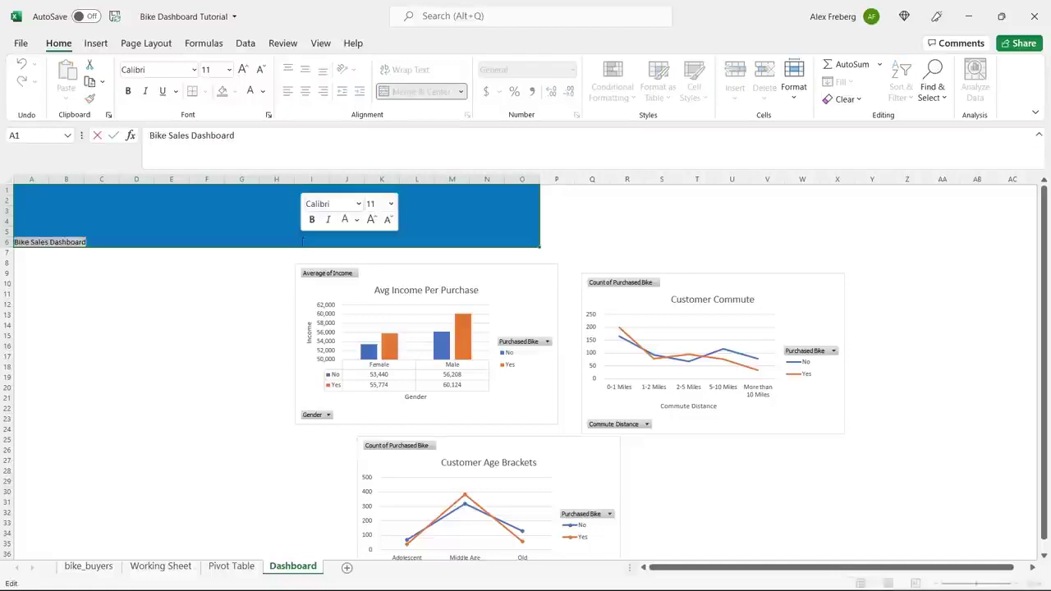
left_click(263, 91)
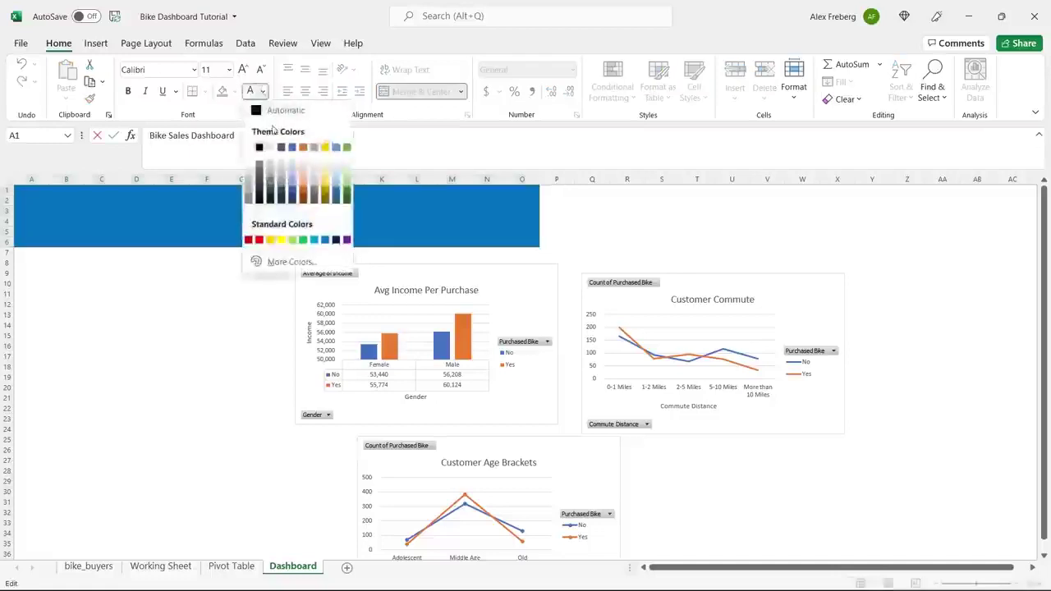
left_click(258, 147)
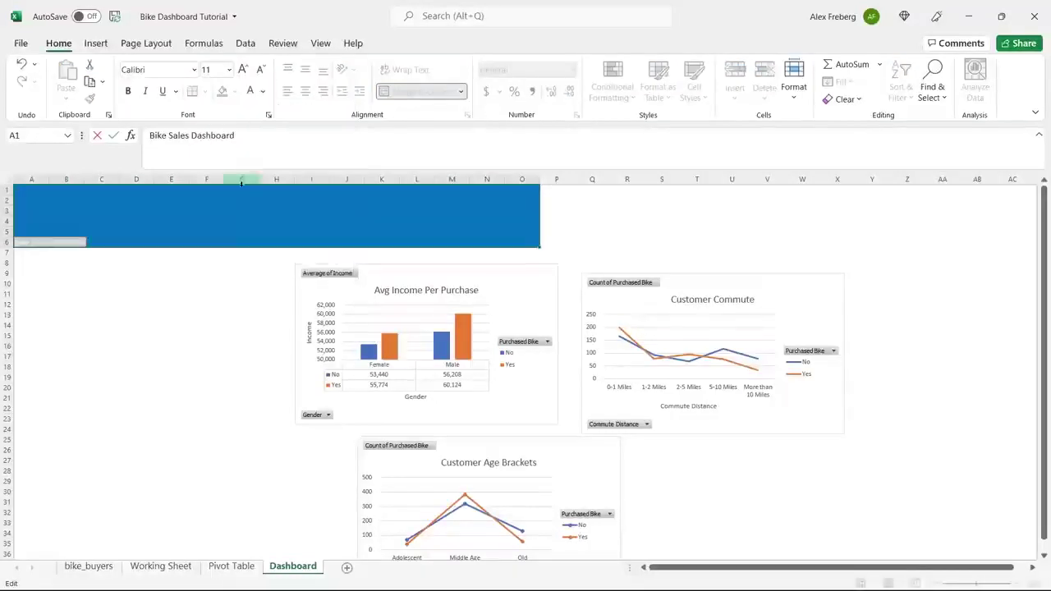
left_click(229, 70)
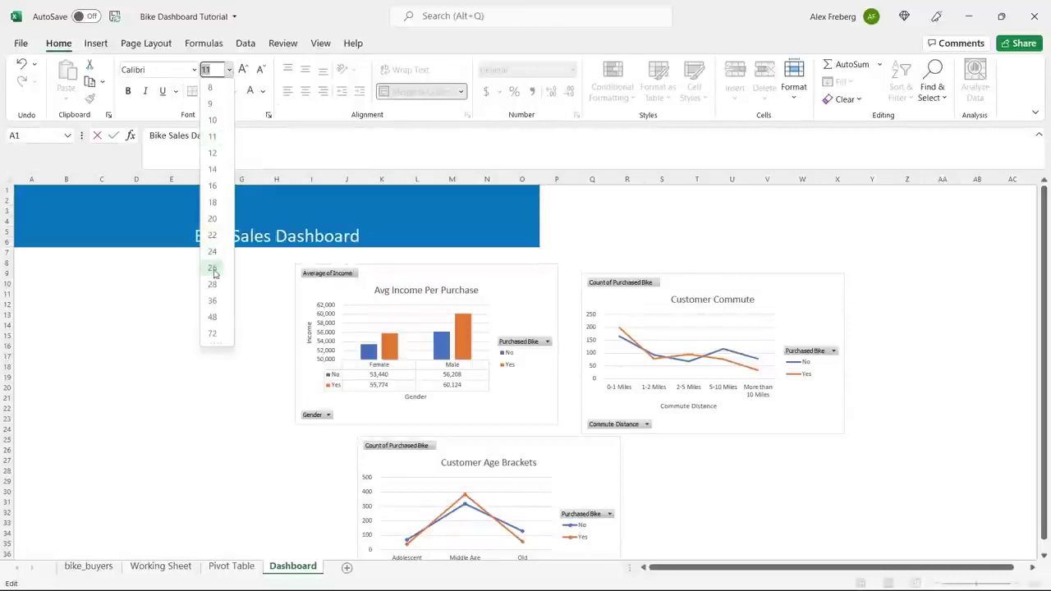
left_click(213, 317)
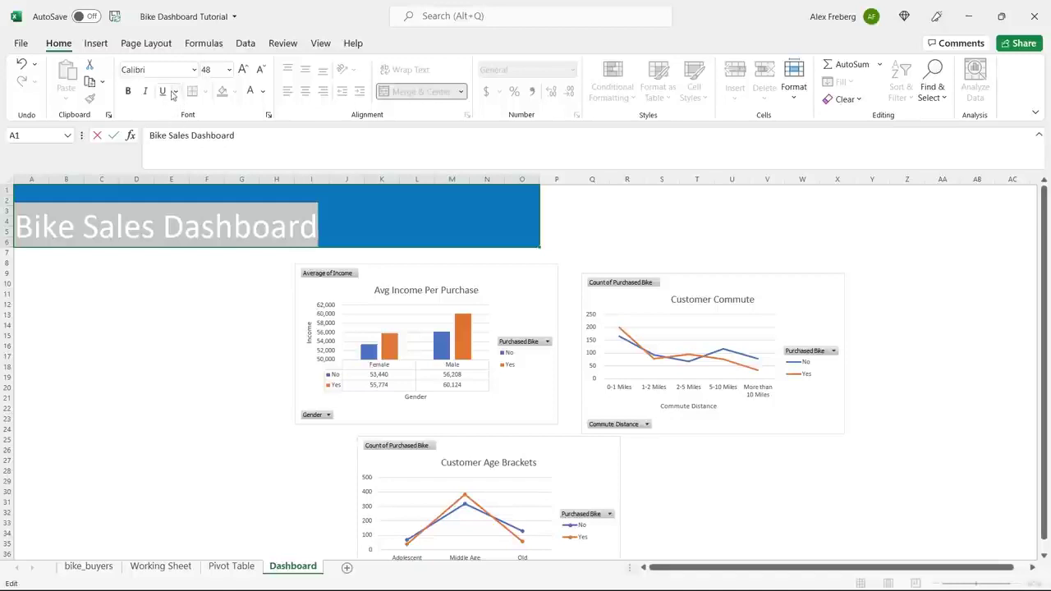
Make the banner title bold and center it vertically in the merged cell
left_click(129, 92)
left_click(293, 252)
left_click(304, 230)
double_click(313, 229)
left_click_drag(16, 228, 312, 228)
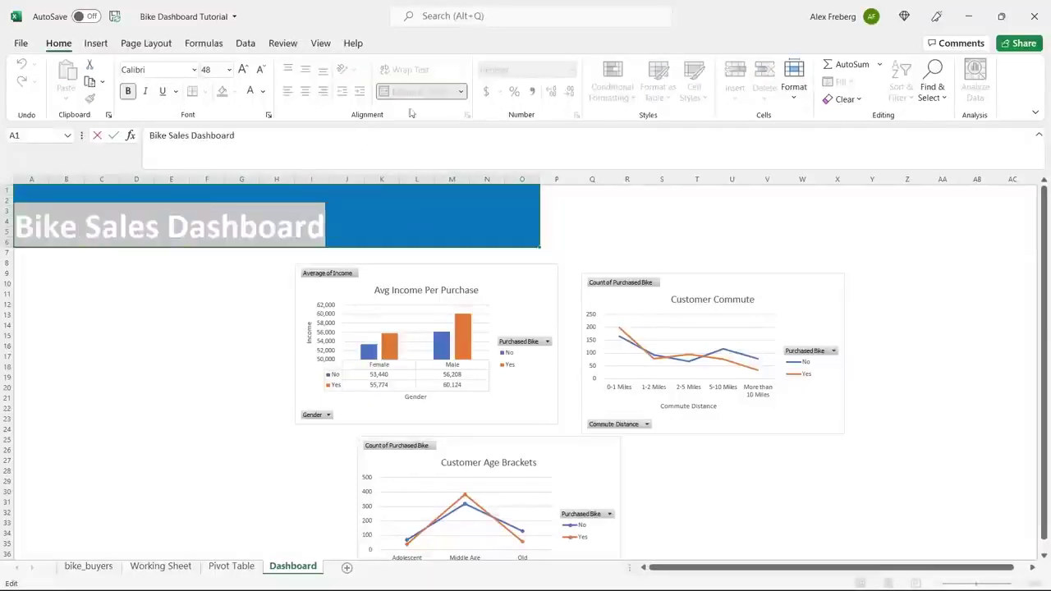
left_click(297, 233)
left_click(250, 306)
left_click(287, 232)
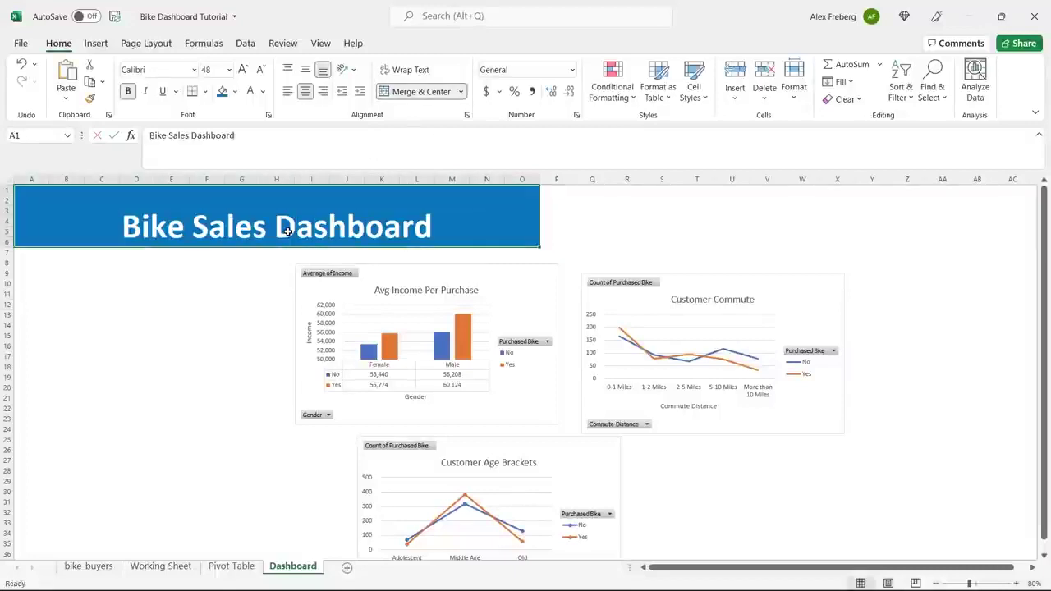
left_click(307, 71)
left_click(185, 315)
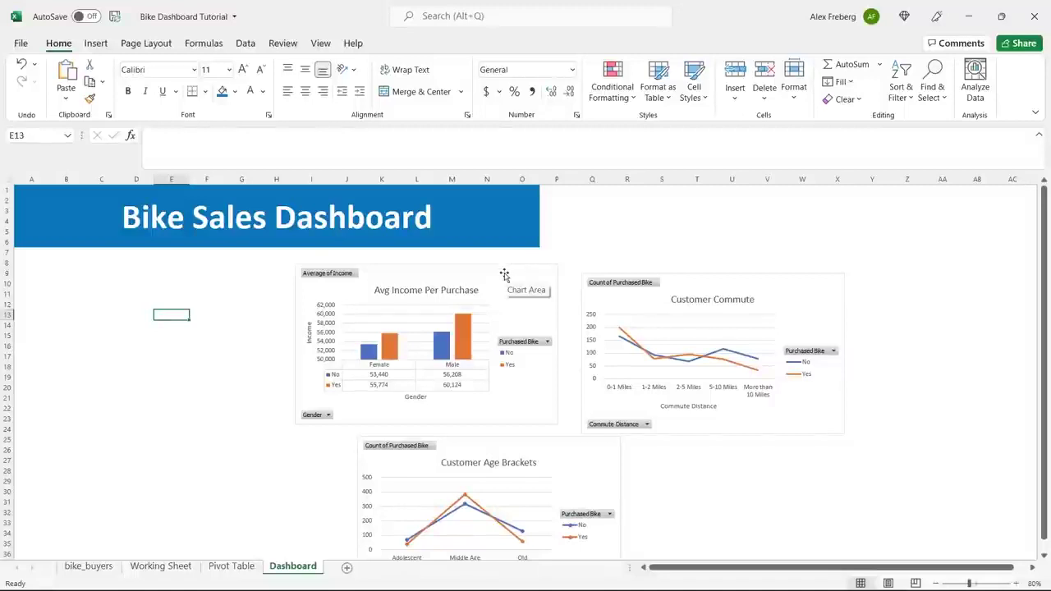
Move the Avg Income Per Purchase chart directly below the banner, starting near column D, and shrink it to end around column I
left_click_drag(504, 275, 321, 258)
left_click_drag(376, 409, 335, 386)
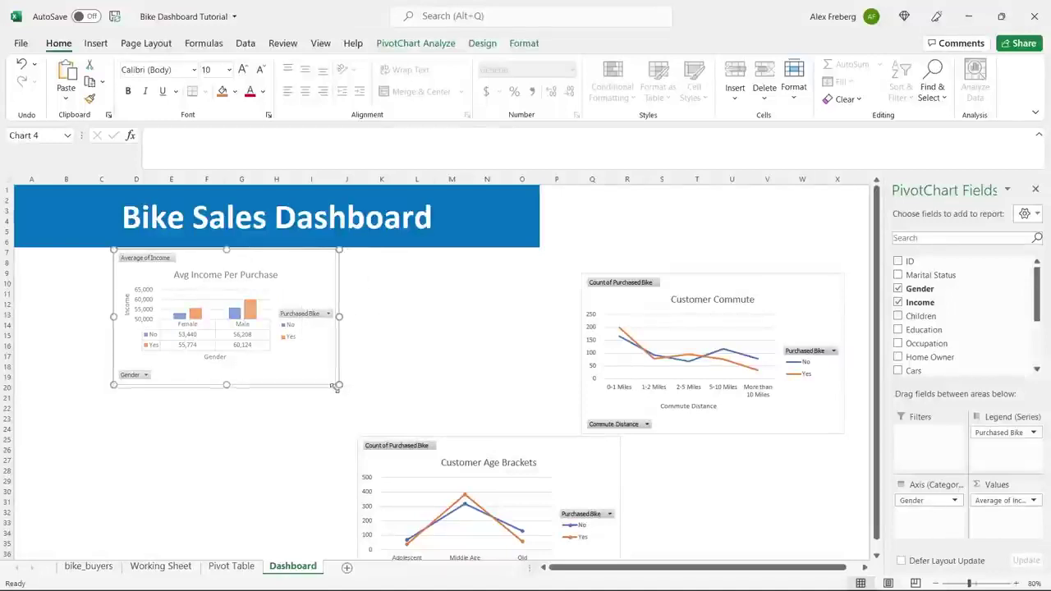
Place the Customer Commute chart below the Avg Income Per Purchase chart and the Customer Age Brackets chart directly beside the income chart
left_click(718, 284)
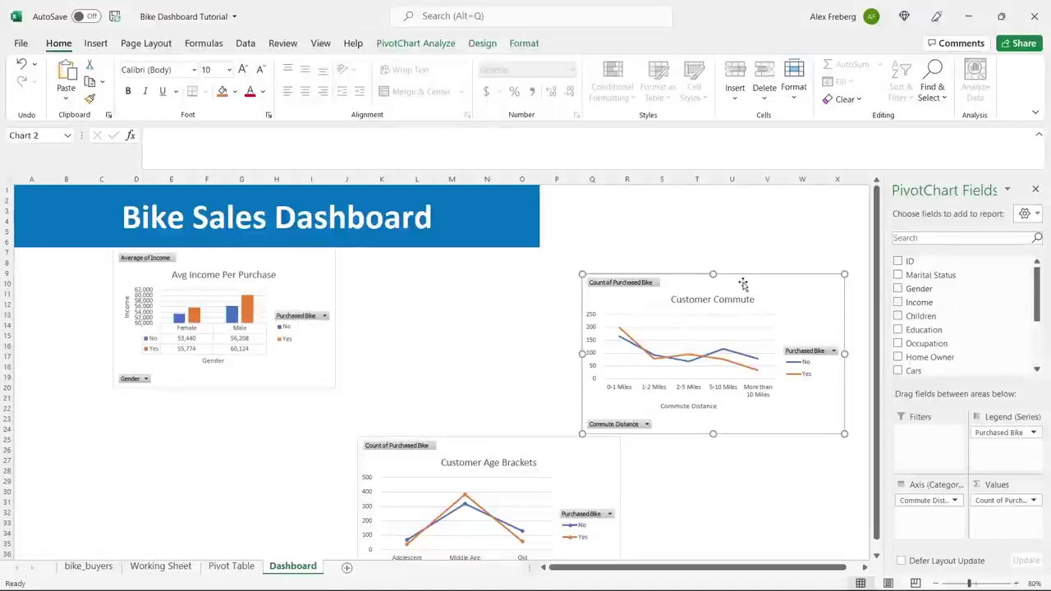
left_click_drag(759, 288, 600, 280)
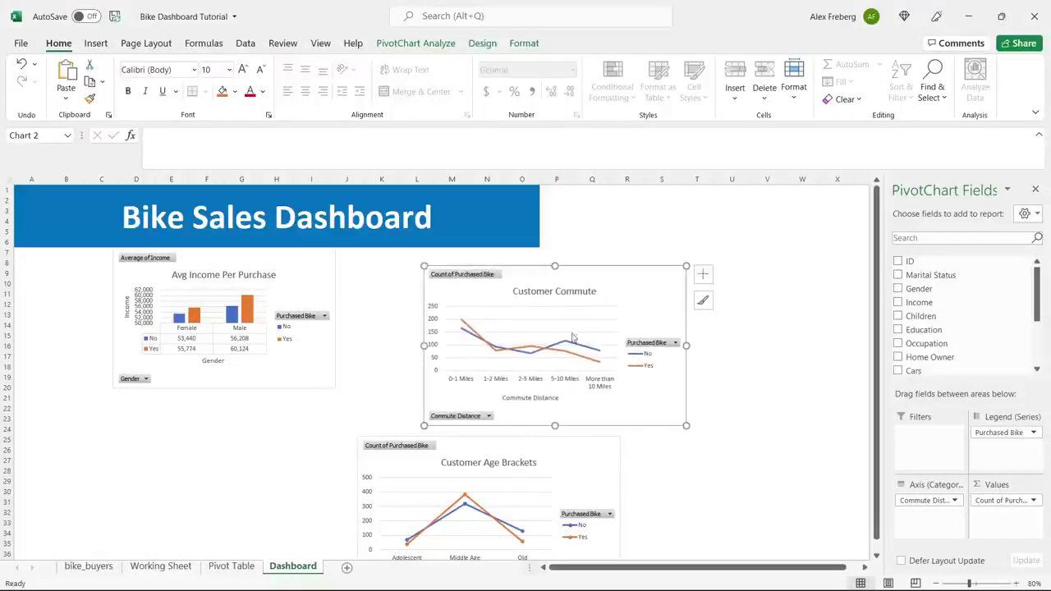
left_click_drag(543, 456, 746, 273)
left_click(526, 282)
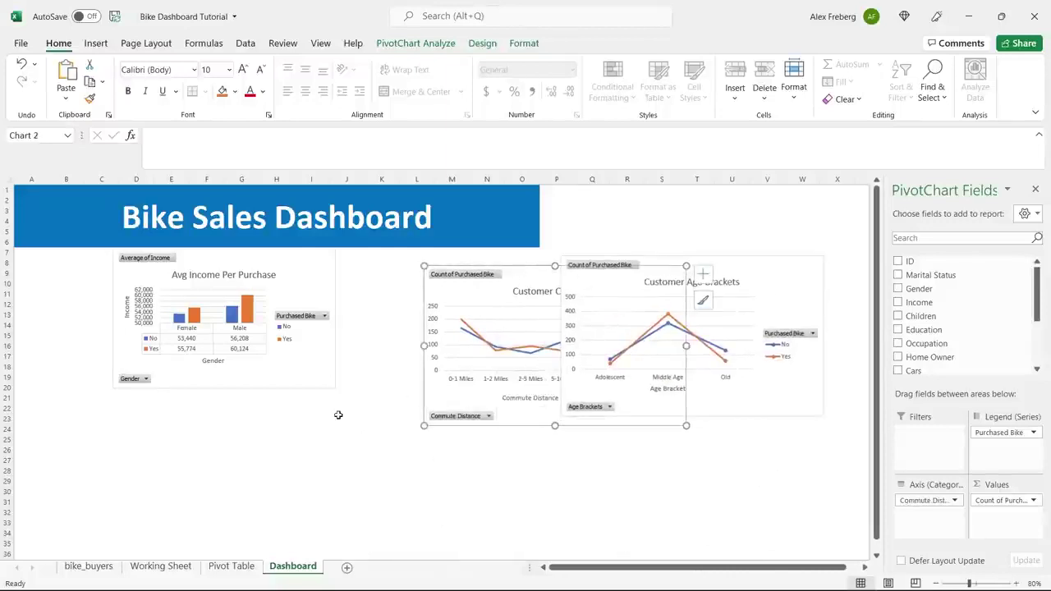
left_click_drag(517, 284, 209, 460)
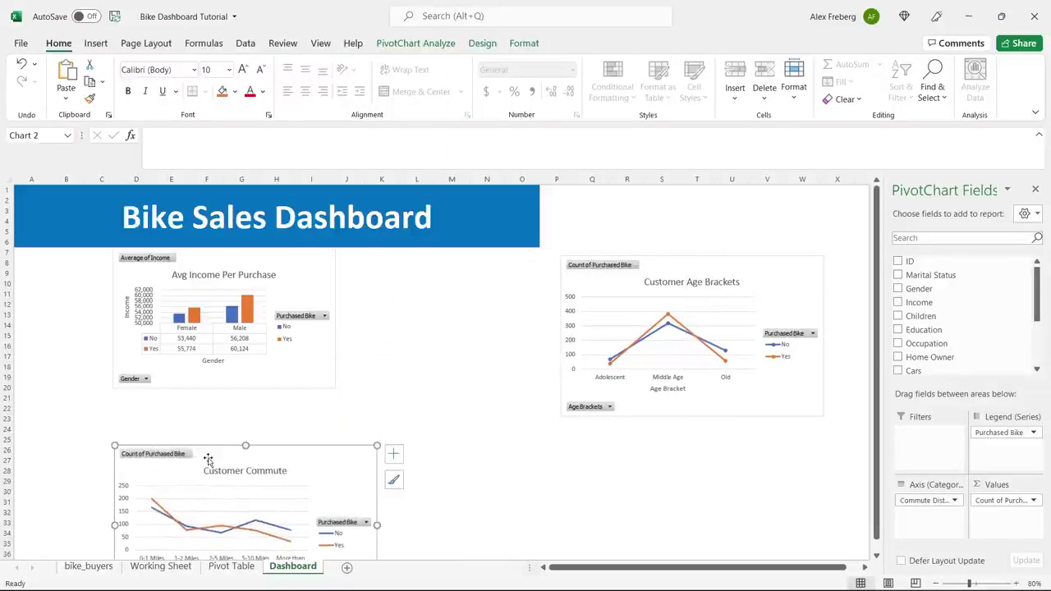
left_click_drag(691, 265, 468, 258)
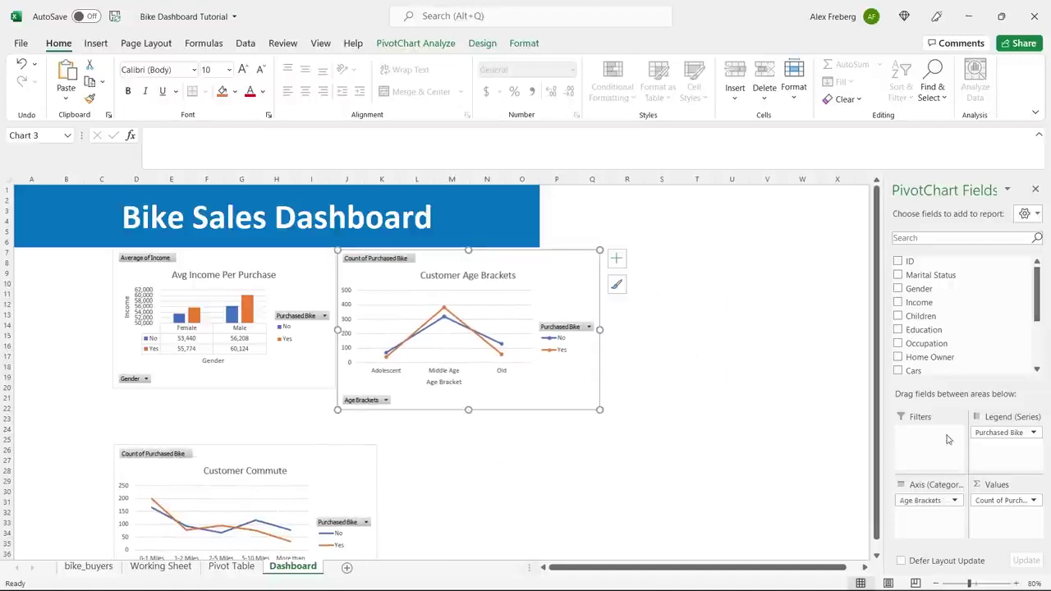
Resize the Customer Age Brackets chart to end at the banner's edge in column O and match the income chart's height
left_click(1017, 583)
left_click(1017, 583)
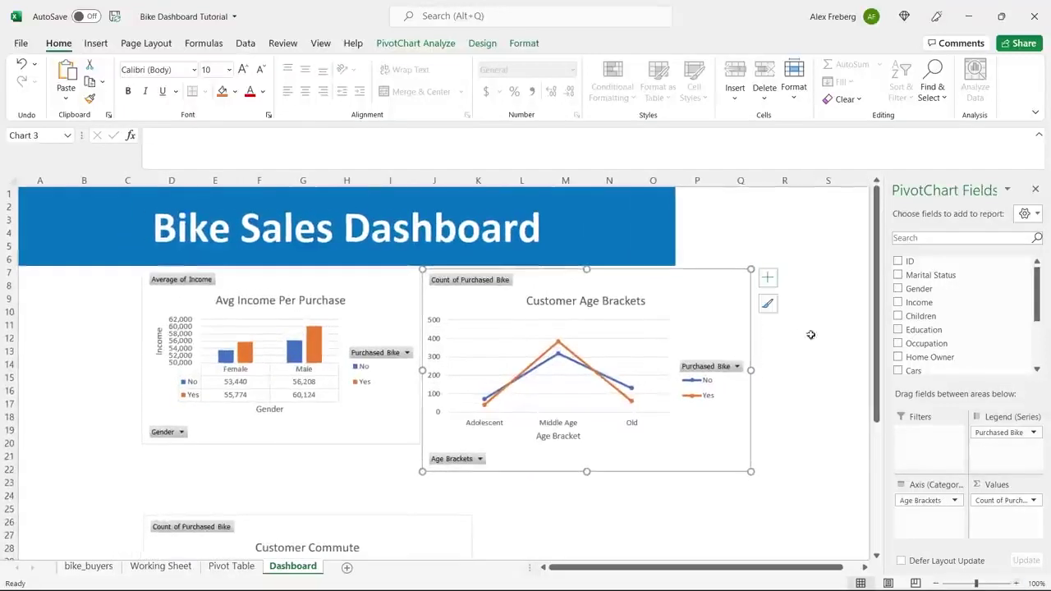
left_click_drag(752, 472, 661, 444)
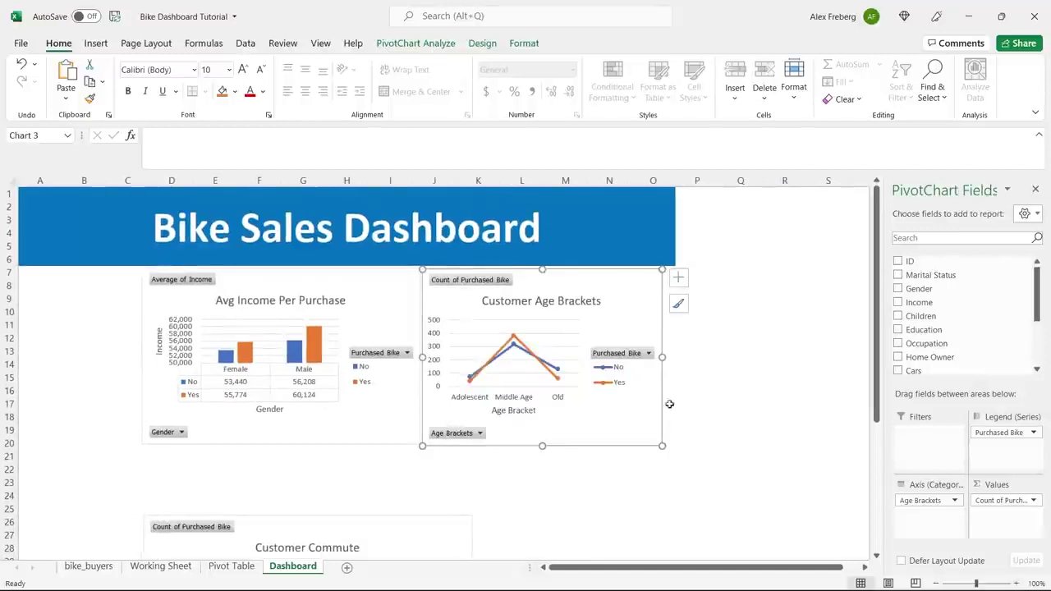
left_click_drag(663, 358, 677, 357)
left_click(774, 352)
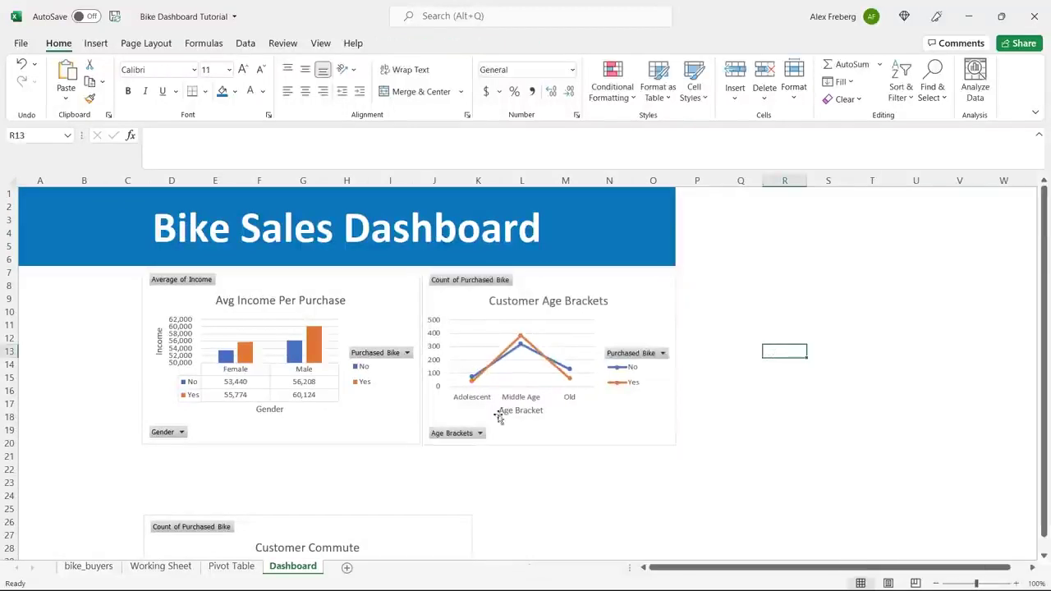
left_click(549, 440)
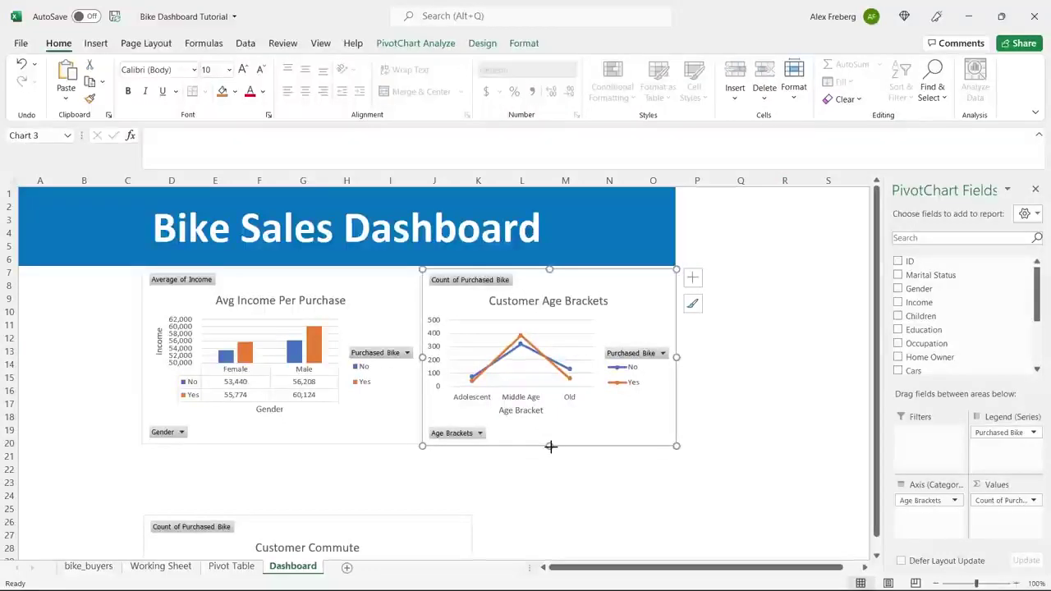
left_click_drag(550, 447, 550, 444)
left_click(719, 407)
Move the Customer Commute chart up just beneath the two upper charts and widen it to span both, from column D through column O
left_click_drag(416, 521, 415, 459)
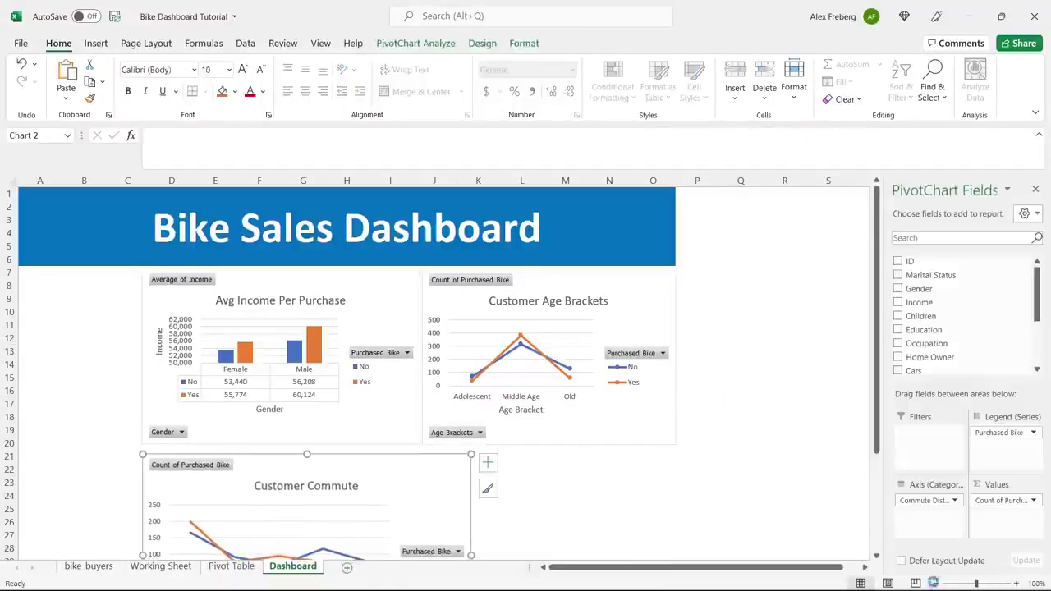
left_click(936, 583)
scroll(615, 382, "down", 3)
left_click_drag(425, 427, 612, 427)
left_click(679, 382)
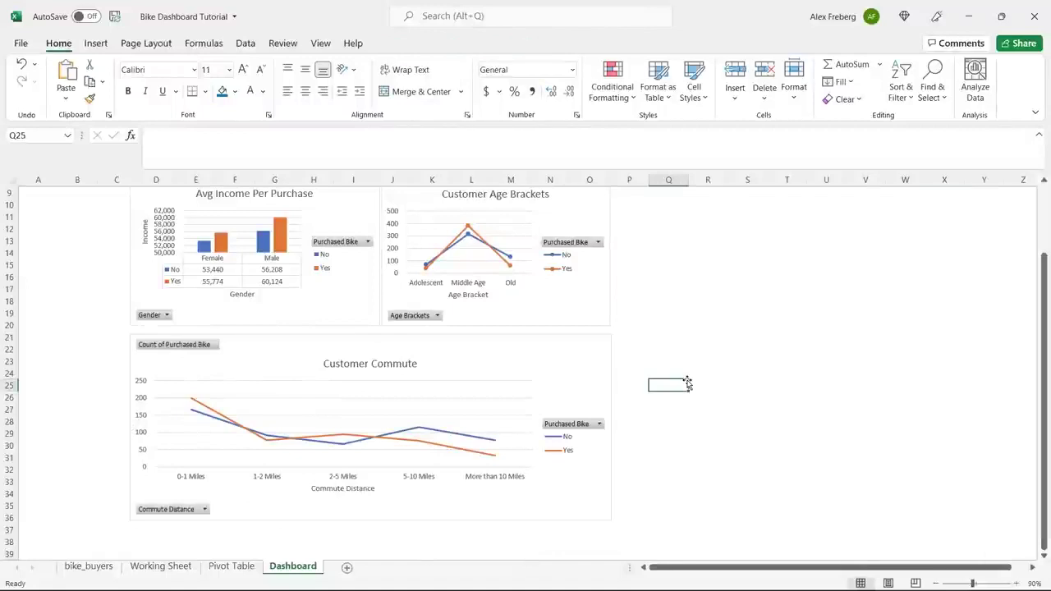
Align the top edges of the Avg Income Per Purchase and Customer Age Brackets charts
scroll(688, 383, "up", 2)
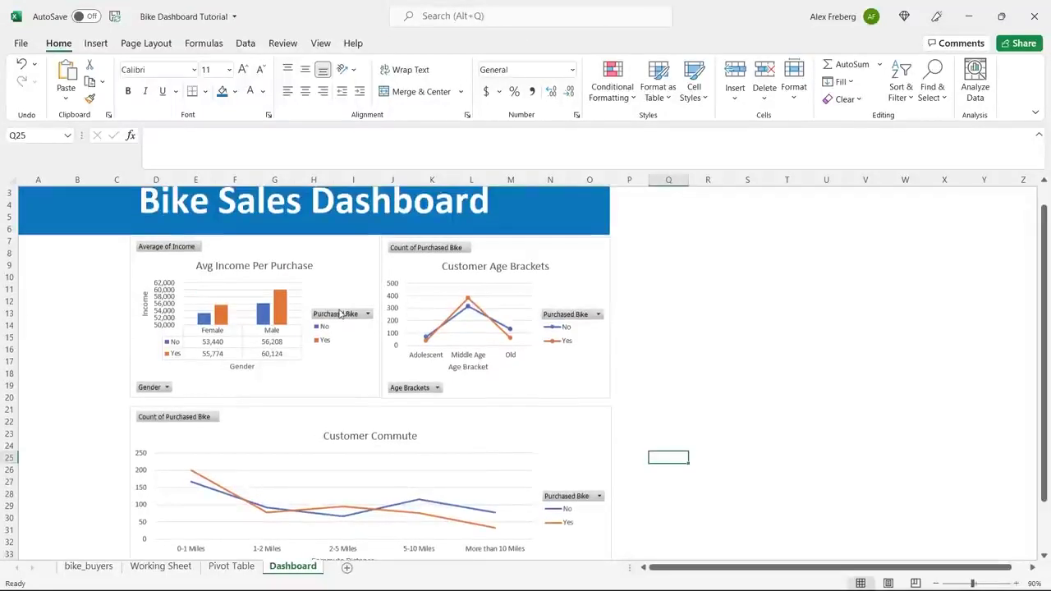
left_click_drag(622, 303, 357, 310)
left_click(356, 263)
left_click(556, 247, "ctrl")
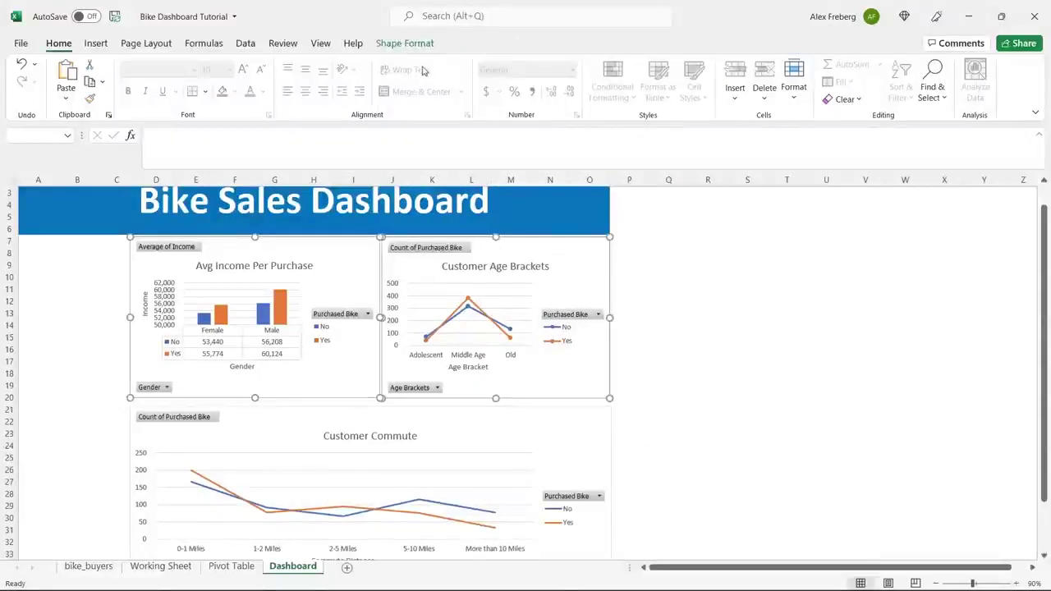
left_click(406, 46)
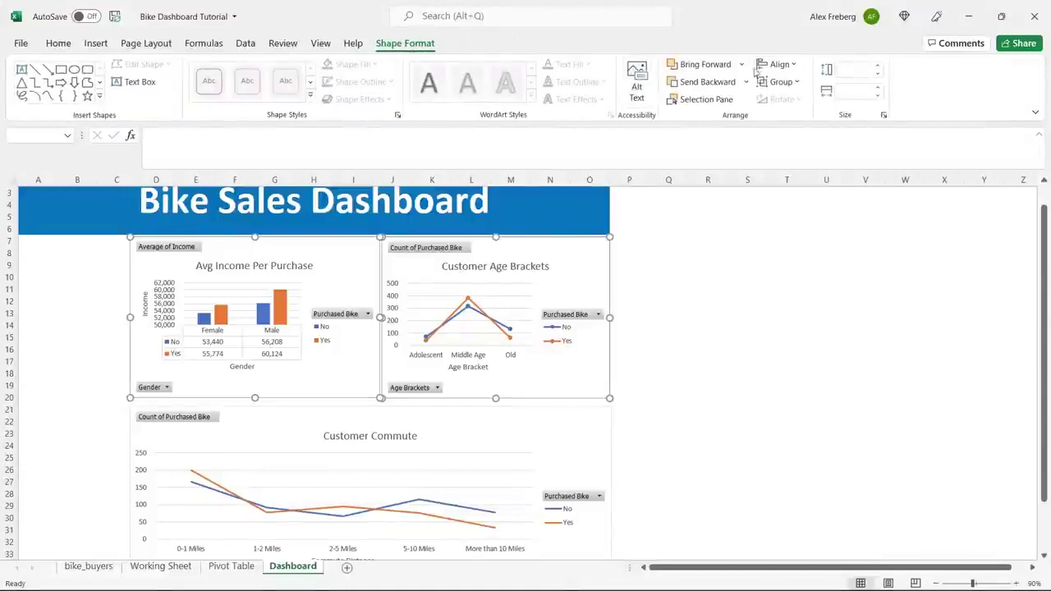
left_click(776, 65)
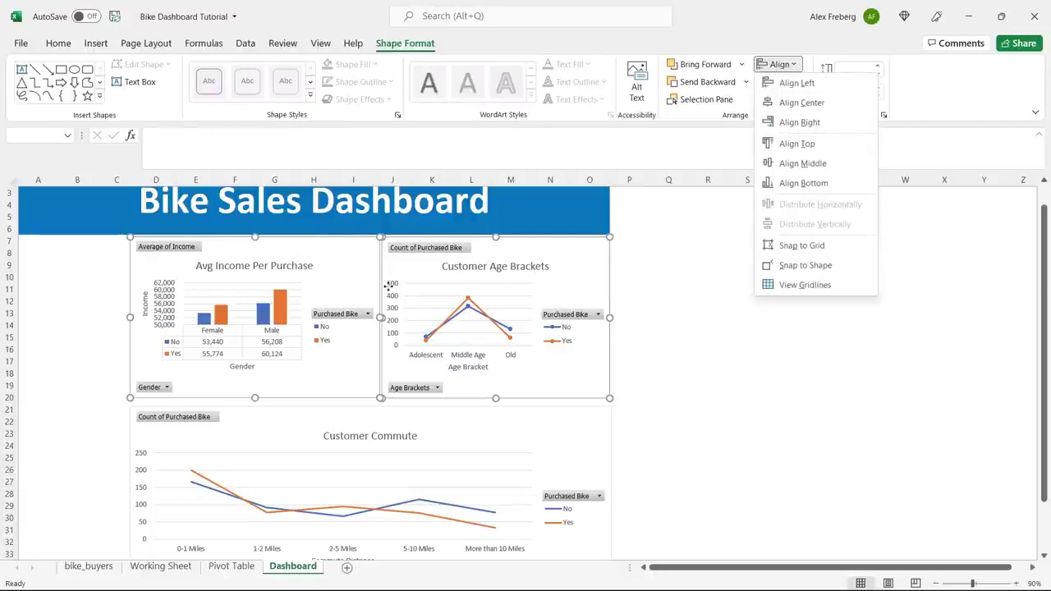
left_click(826, 146)
left_click(664, 290)
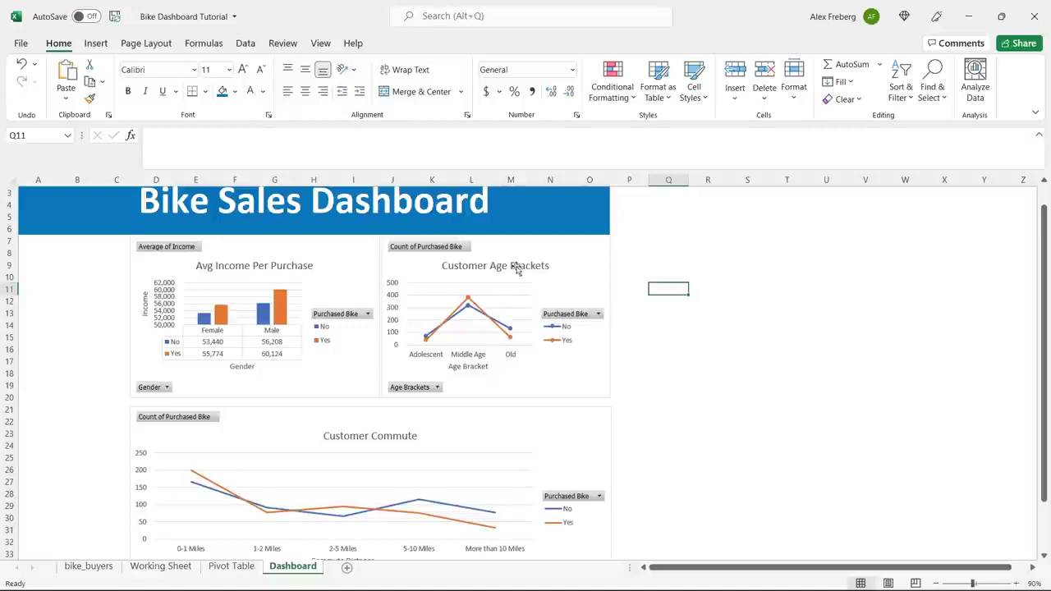
Nudge the Customer Commute chart slightly upward to narrow the gap beneath the two upper charts
scroll(663, 326, "down", 2, "ctrl")
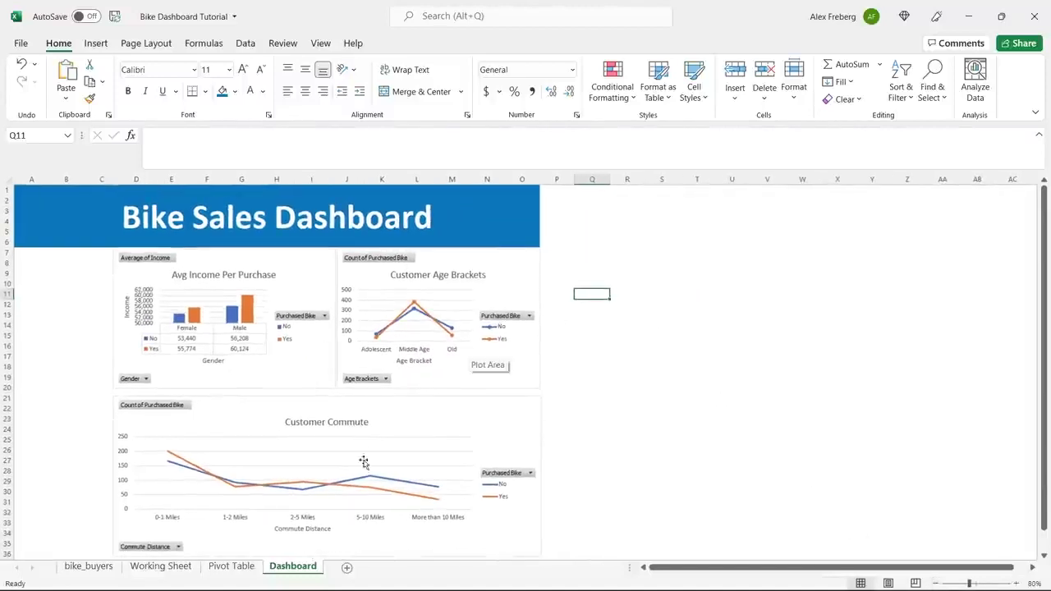
left_click(402, 412)
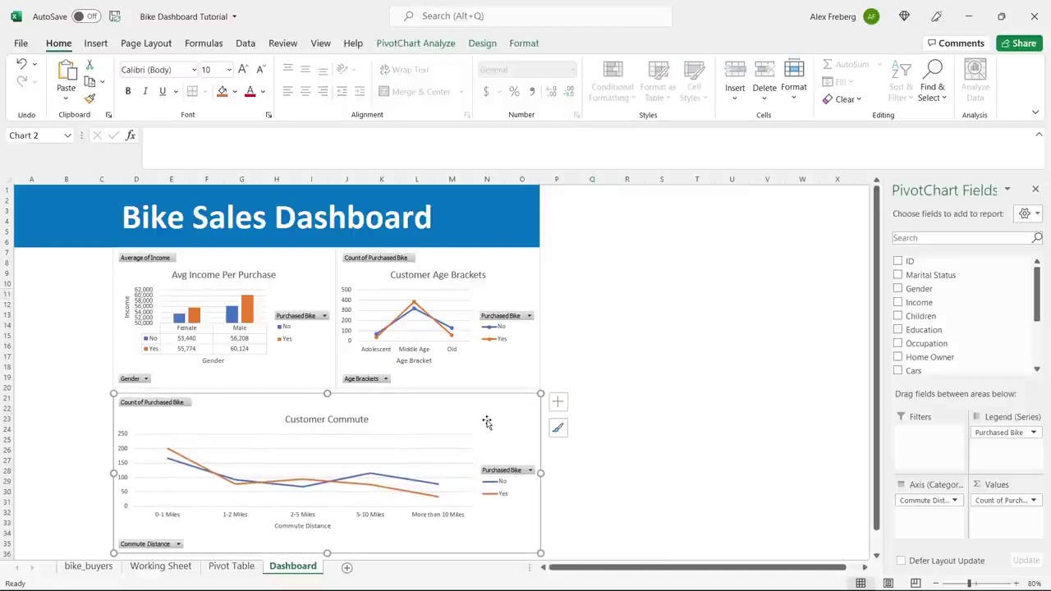
left_click(614, 346)
Try to align the Customer Age Brackets and Customer Commute charts along their right edges
scroll(585, 346, "down", 1)
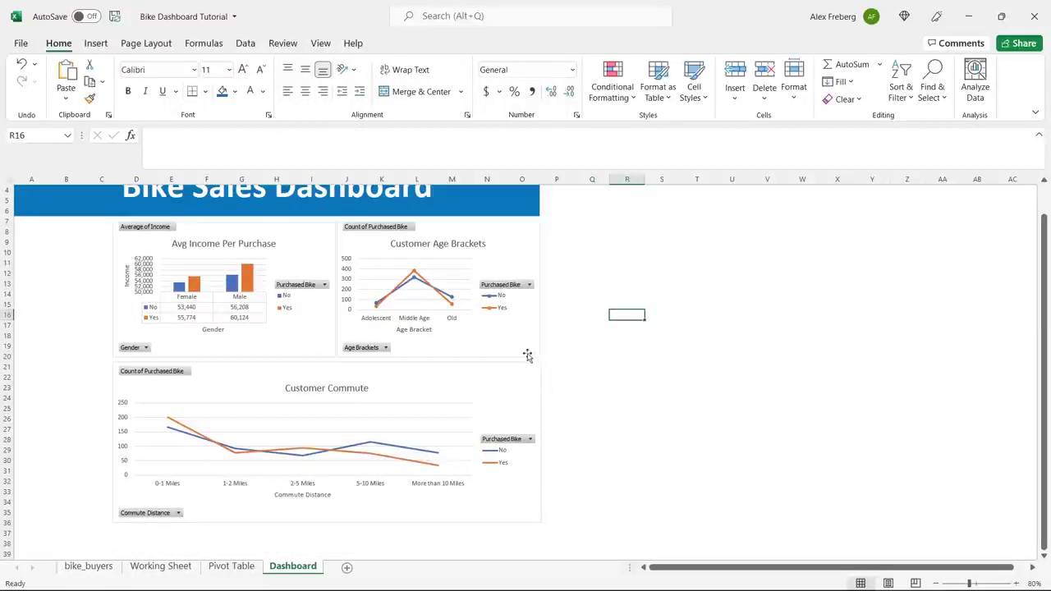
left_click(528, 347)
left_click(529, 384, "ctrl")
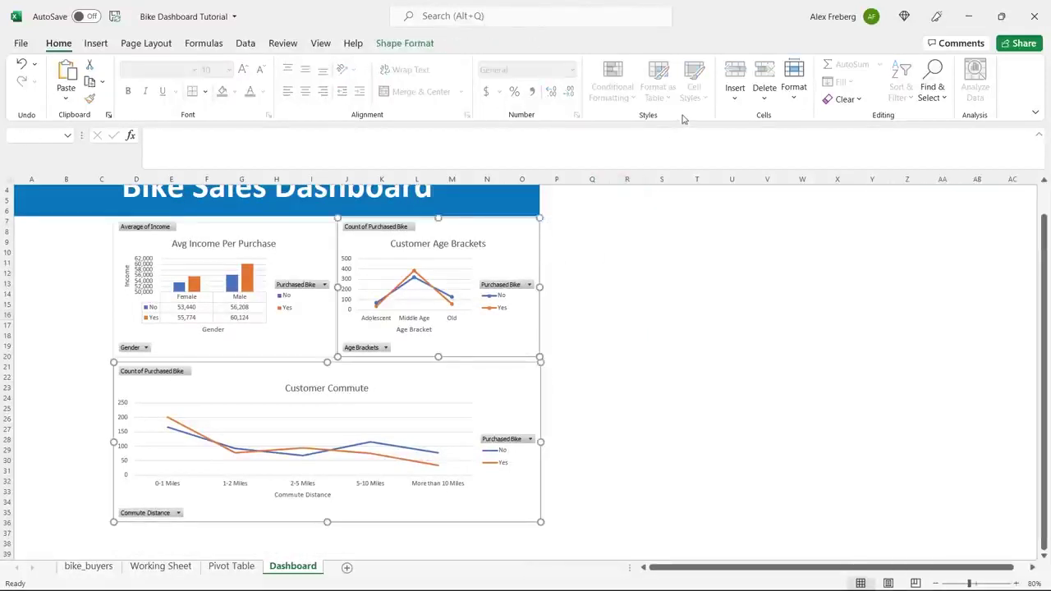
left_click(410, 43)
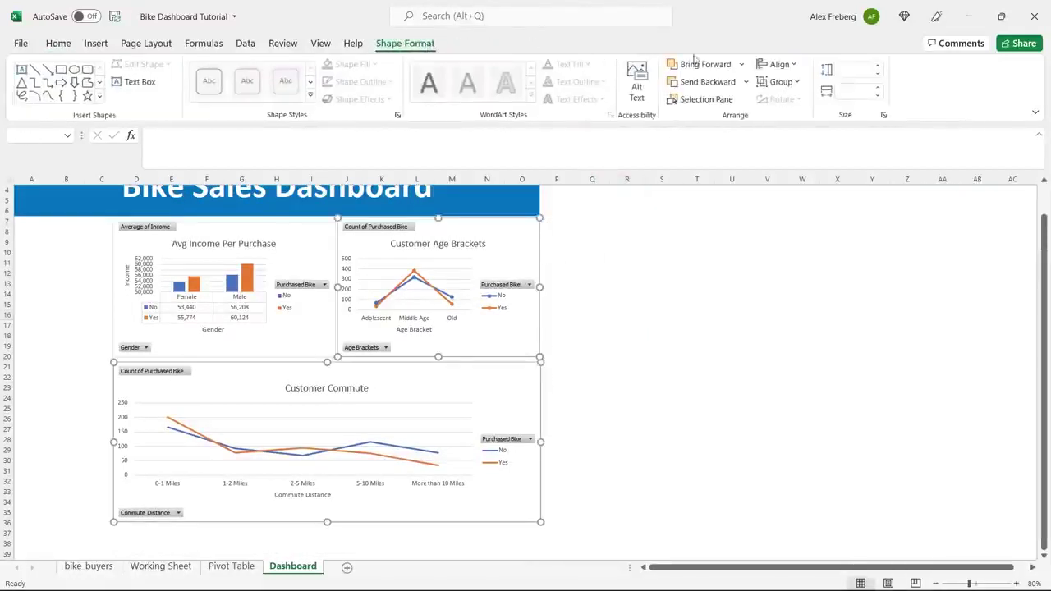
left_click(779, 64)
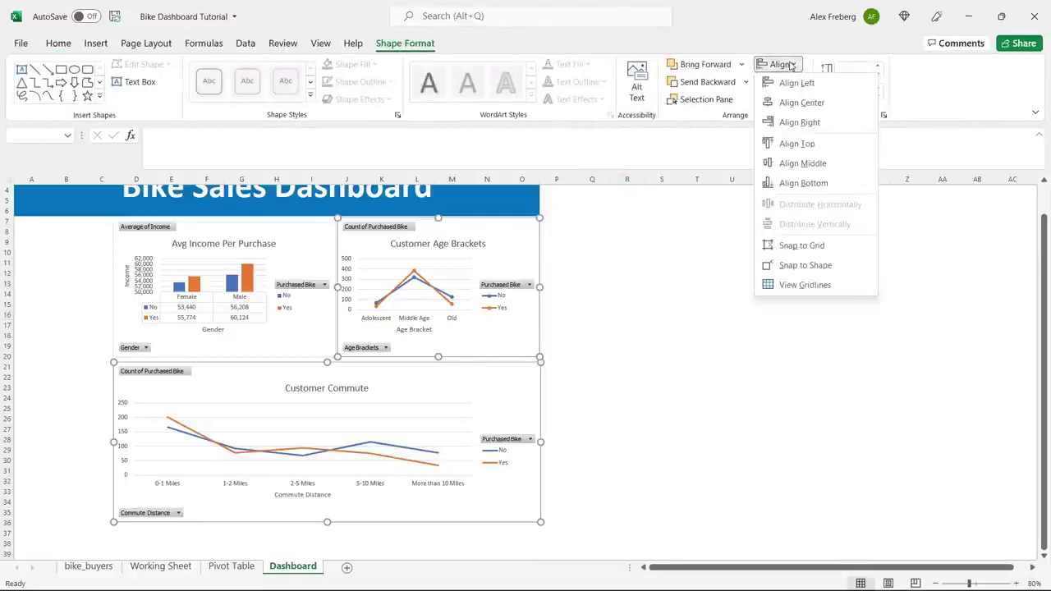
left_click(801, 122)
left_click(605, 305)
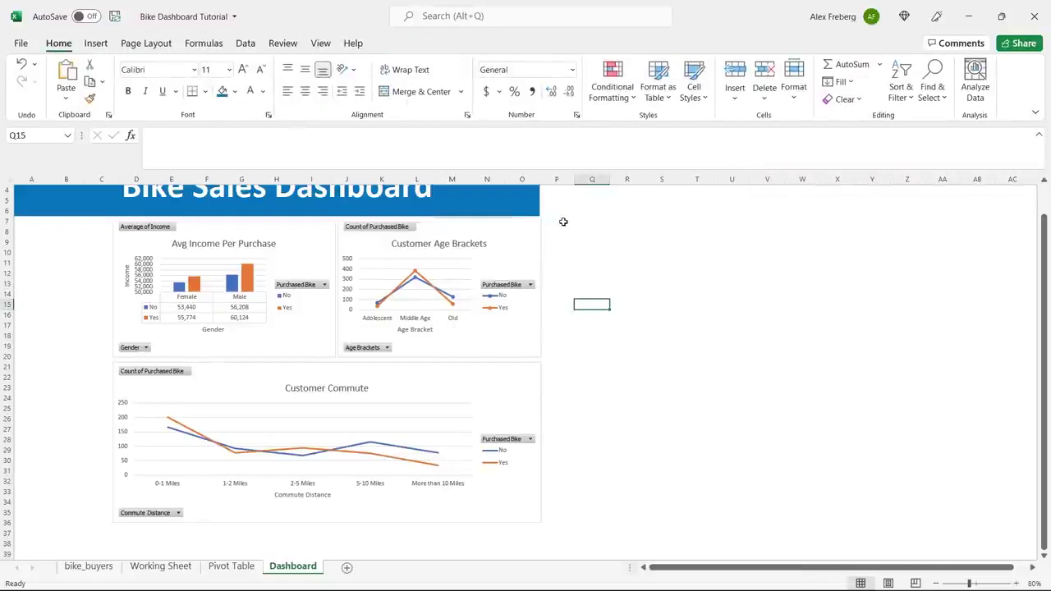
Widen column O slightly, and undo both that change and the right alignment of the two charts
left_click_drag(542, 182, 543, 178)
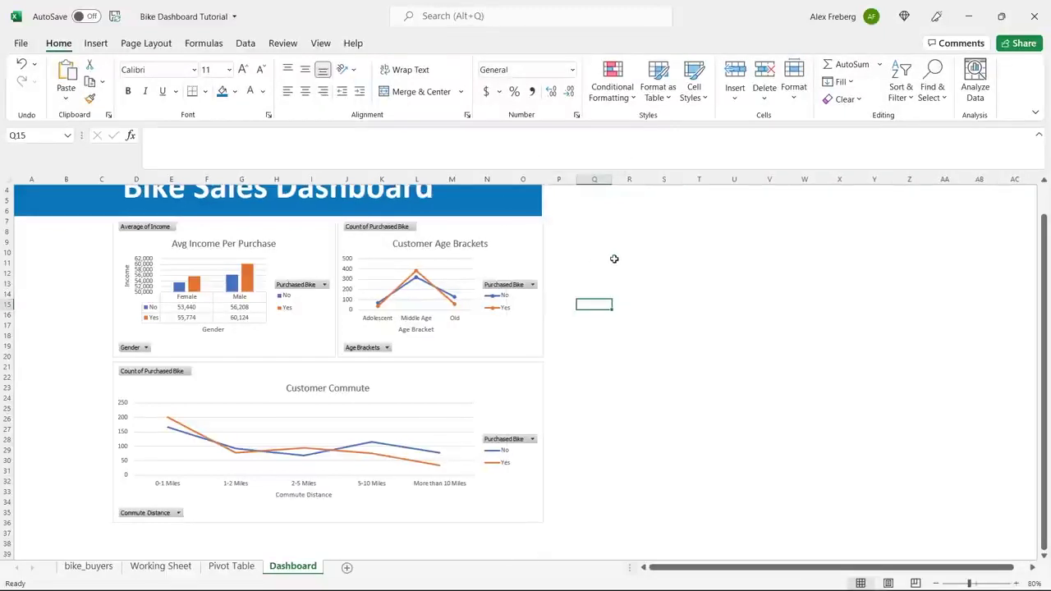
key("ctrl+z")
key("ctrl+z")
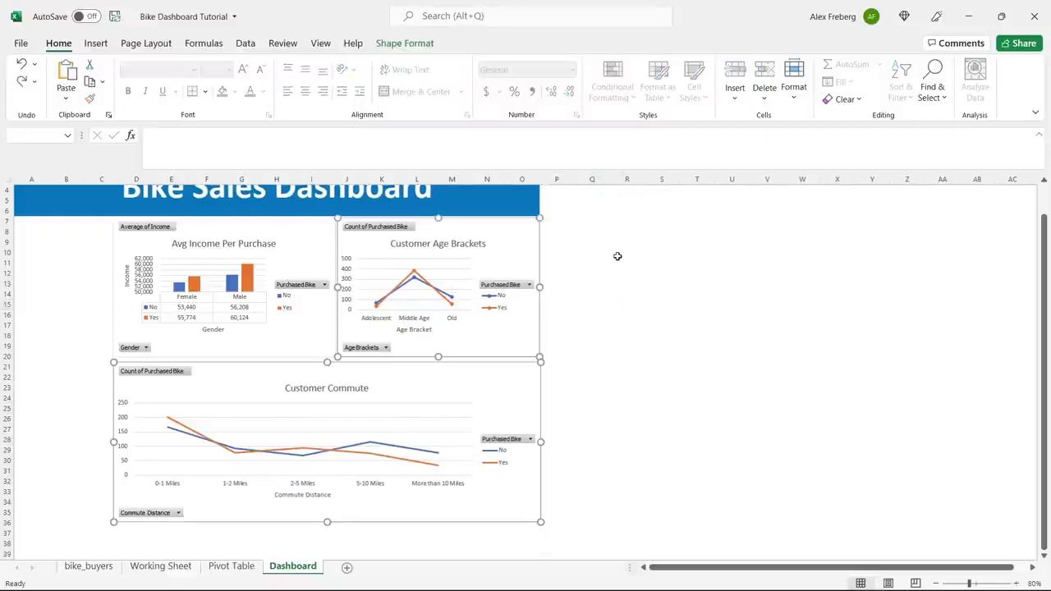
left_click(590, 264)
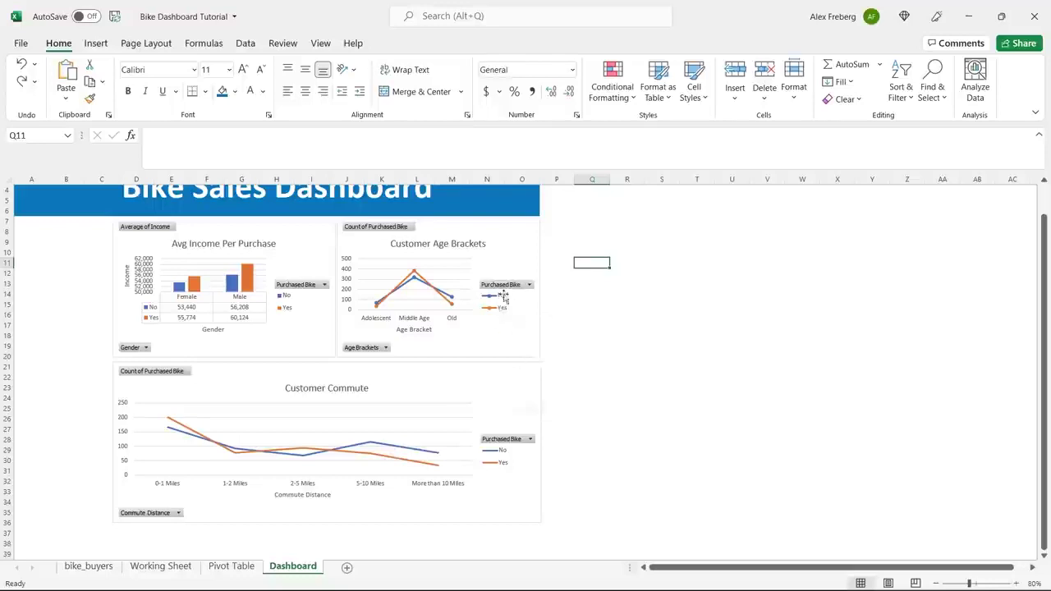
Resize the Customer Commute chart so its right edge meets the banner's edge and its top edge sits closer to the upper charts
left_click(529, 382)
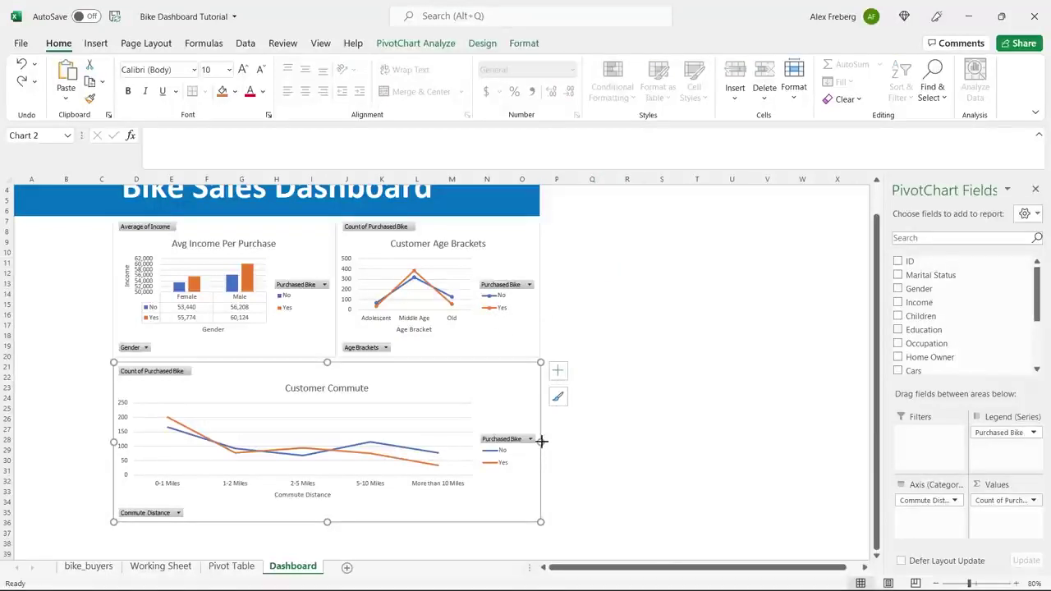
left_click(647, 337)
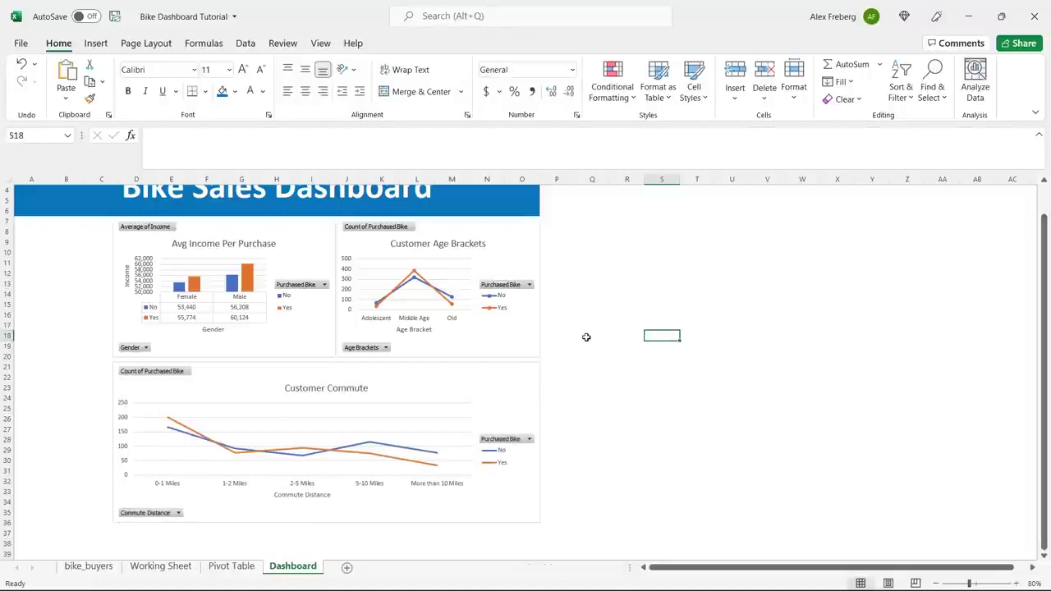
left_click(441, 396)
left_click_drag(327, 362, 328, 361)
left_click(621, 326)
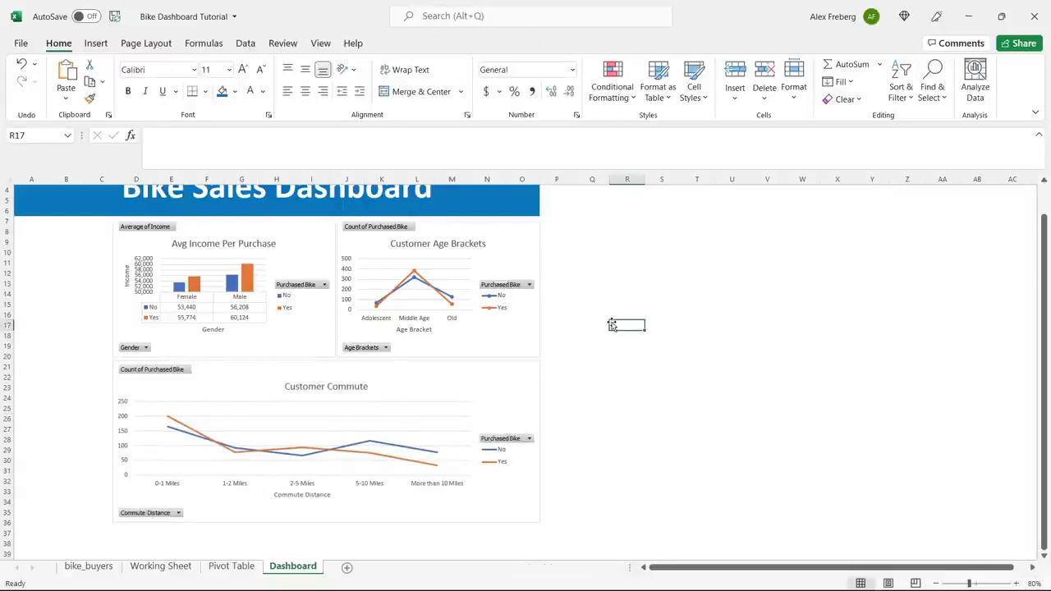
scroll(616, 326, "up", 1)
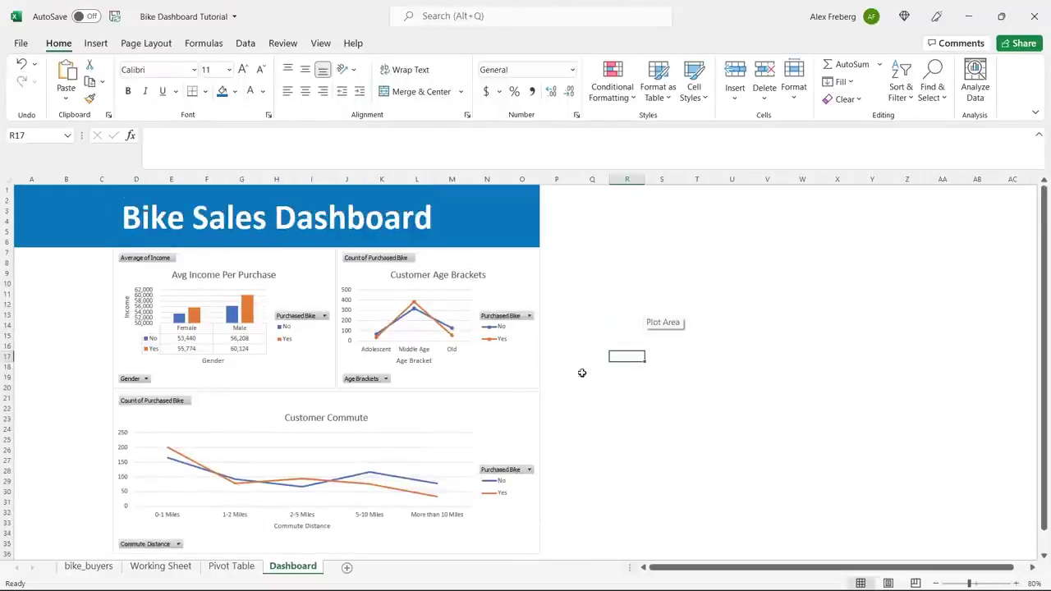
left_click(602, 326)
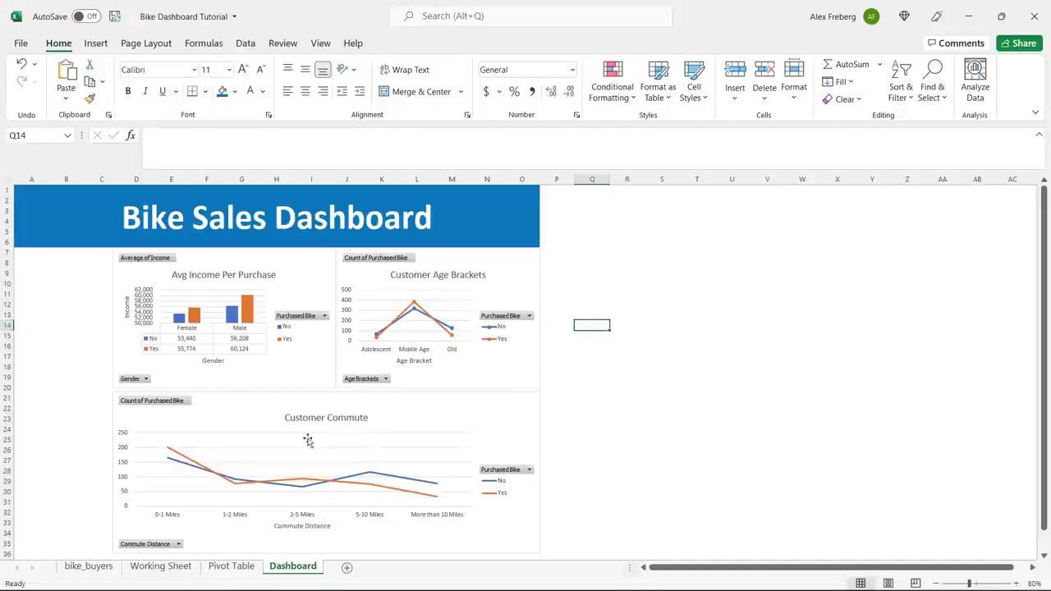
Apply the fourth preset chart style, with a bold title and line markers, to the Customer Commute chart
left_click(448, 412)
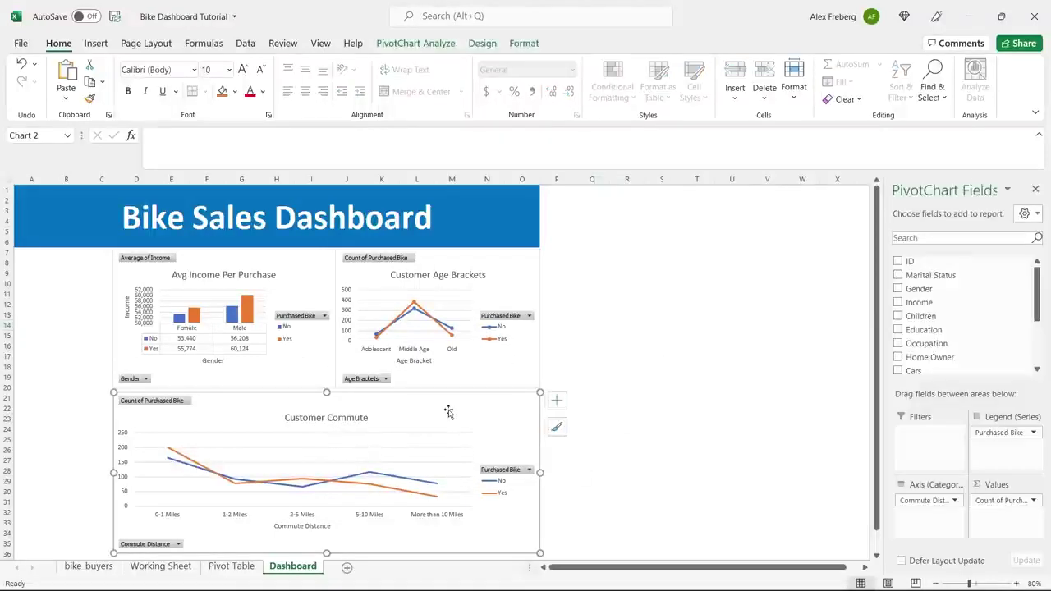
left_click(431, 43)
left_click(486, 43)
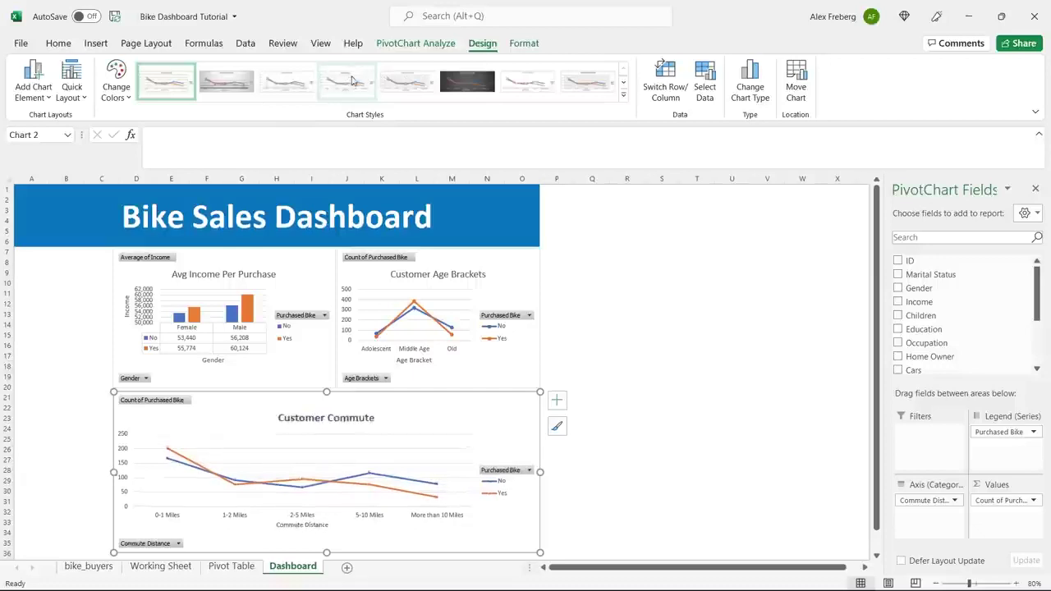
left_click(351, 79)
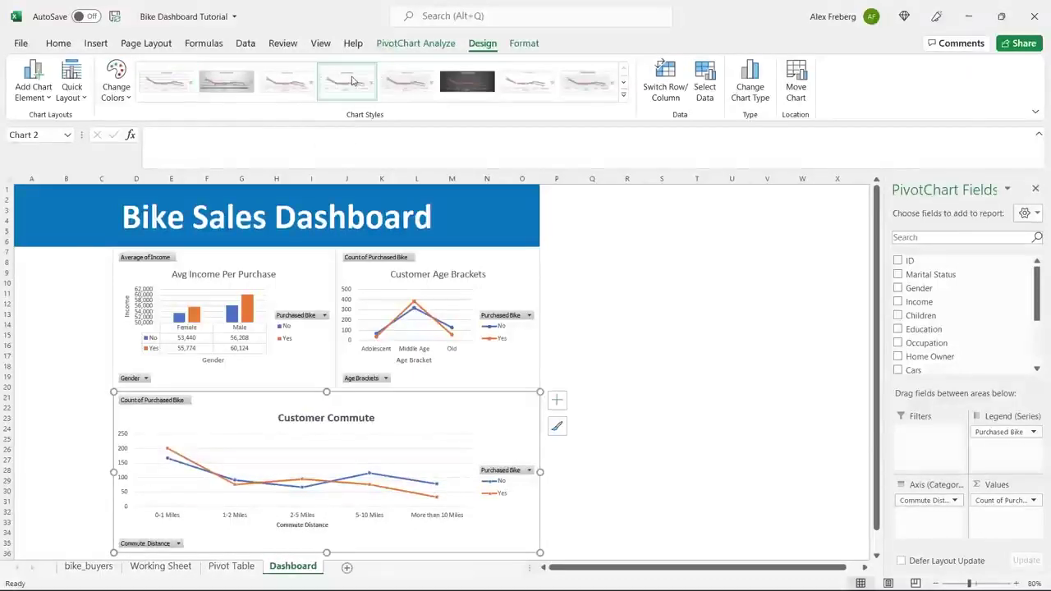
Preview alternative chart styles on the Customer Age Brackets chart and review the overall dashboard layout
left_click(498, 277)
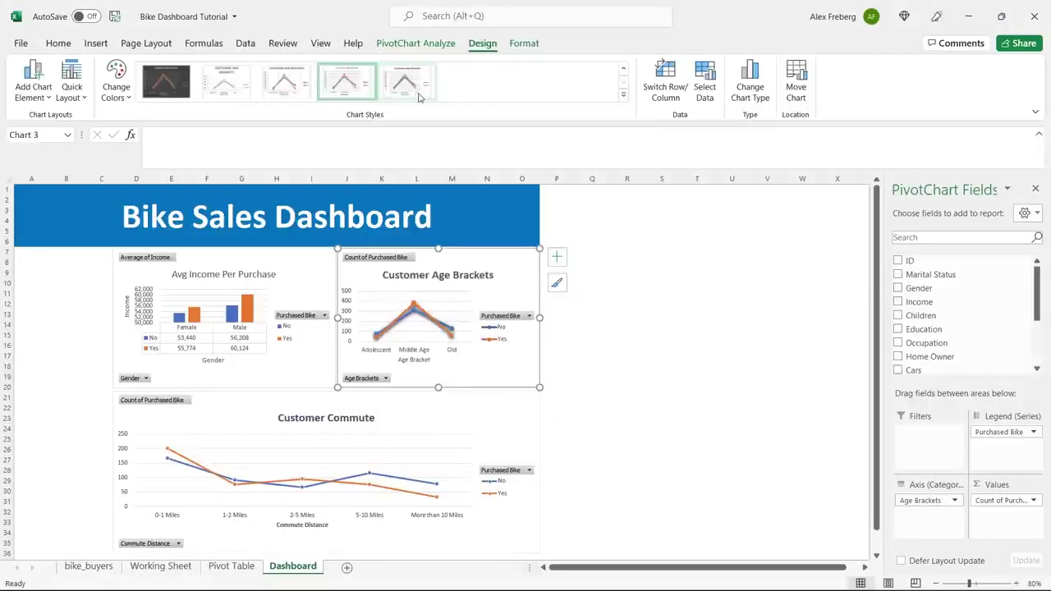
left_click(662, 293)
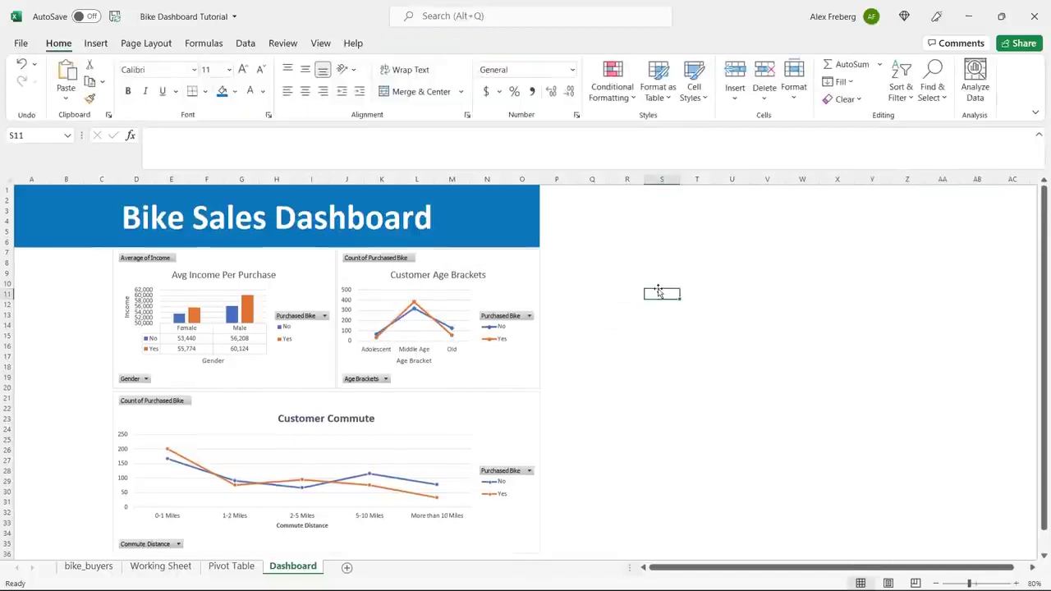
scroll(606, 353, "down", 1)
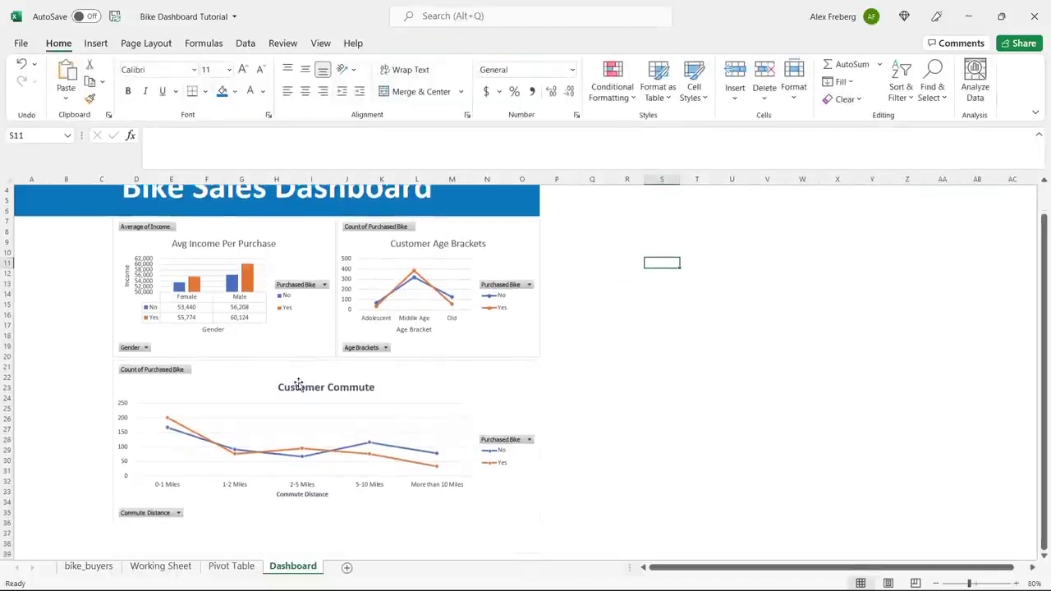
scroll(298, 391, "up", 1)
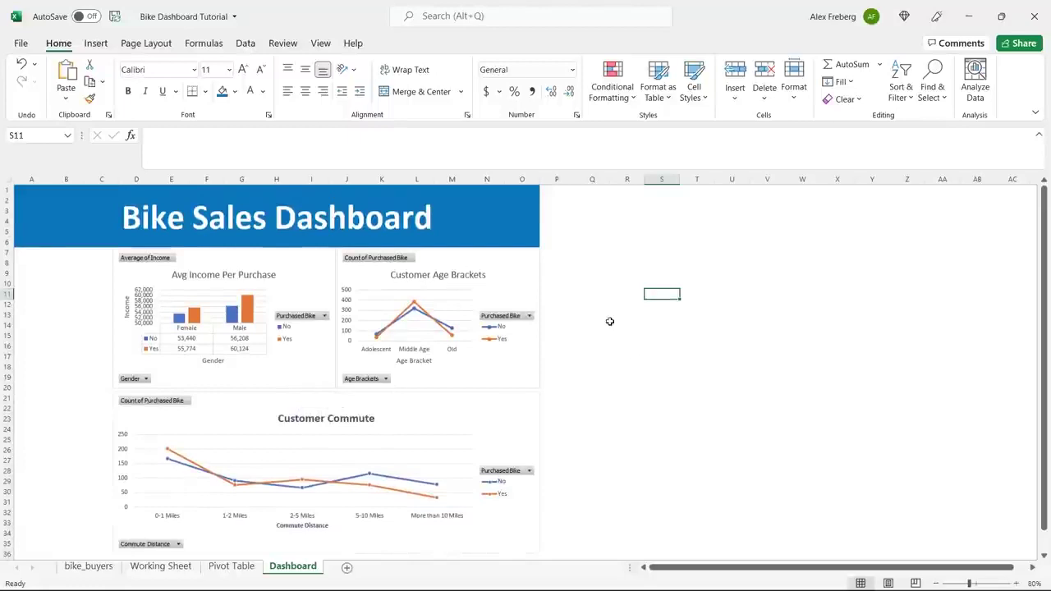
left_click(555, 292)
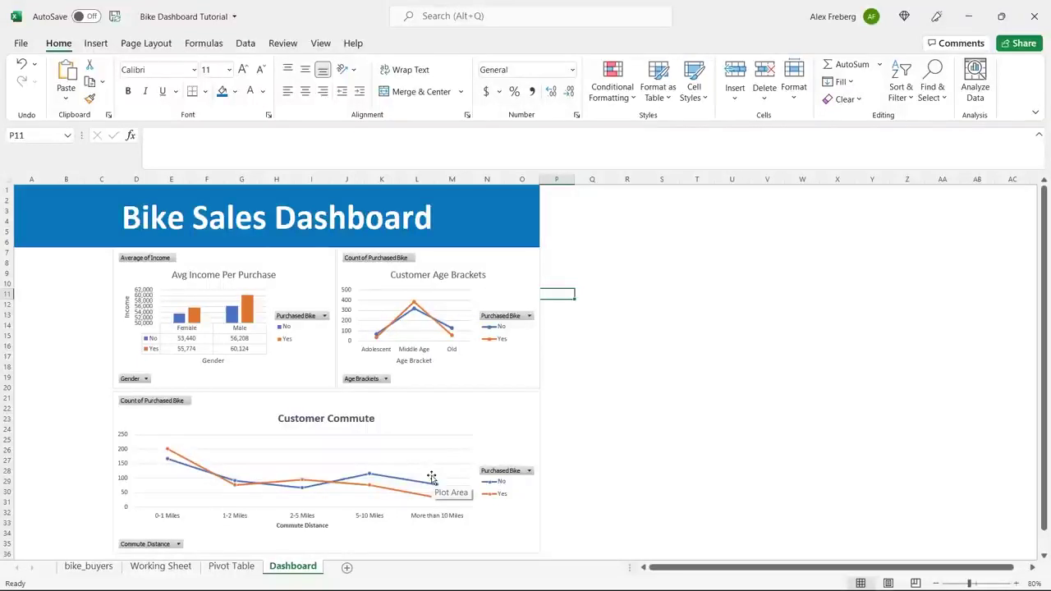
Insert a Marital Status slicer for the Avg Income Per Purchase chart
left_click(301, 272)
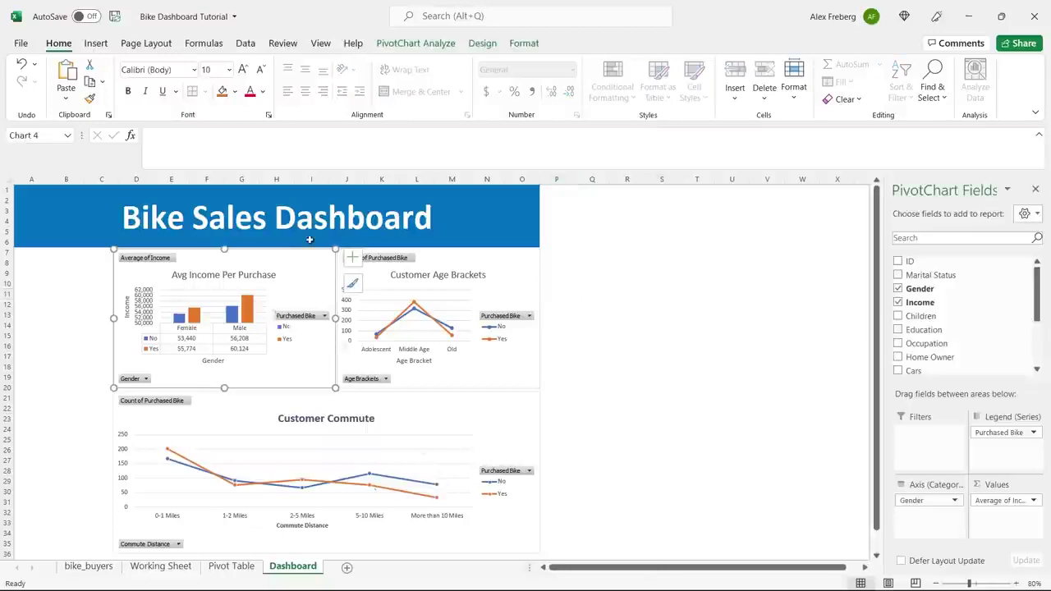
left_click(415, 43)
left_click(311, 85)
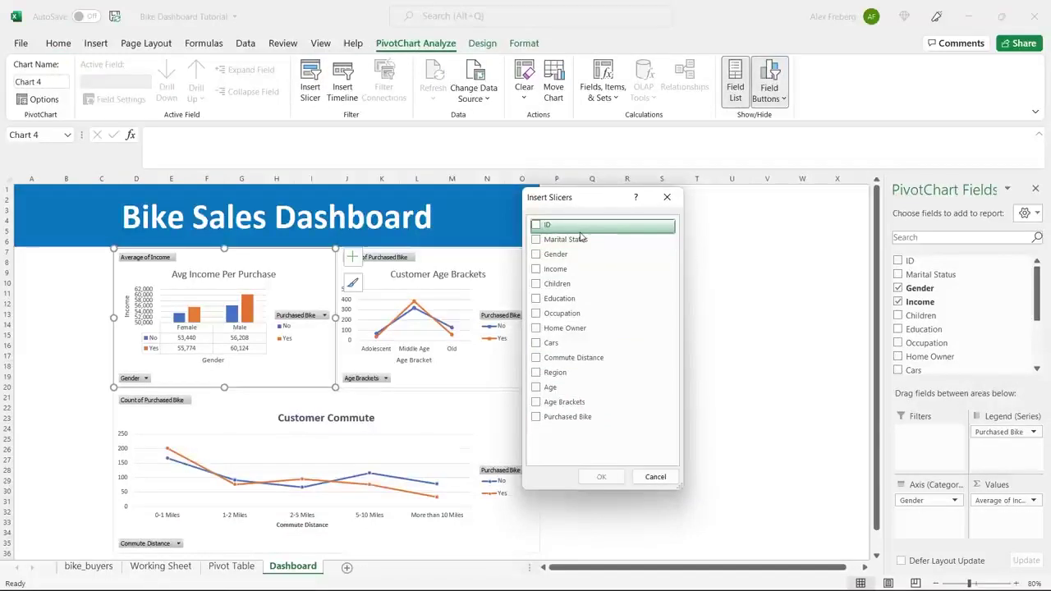
left_click(536, 241)
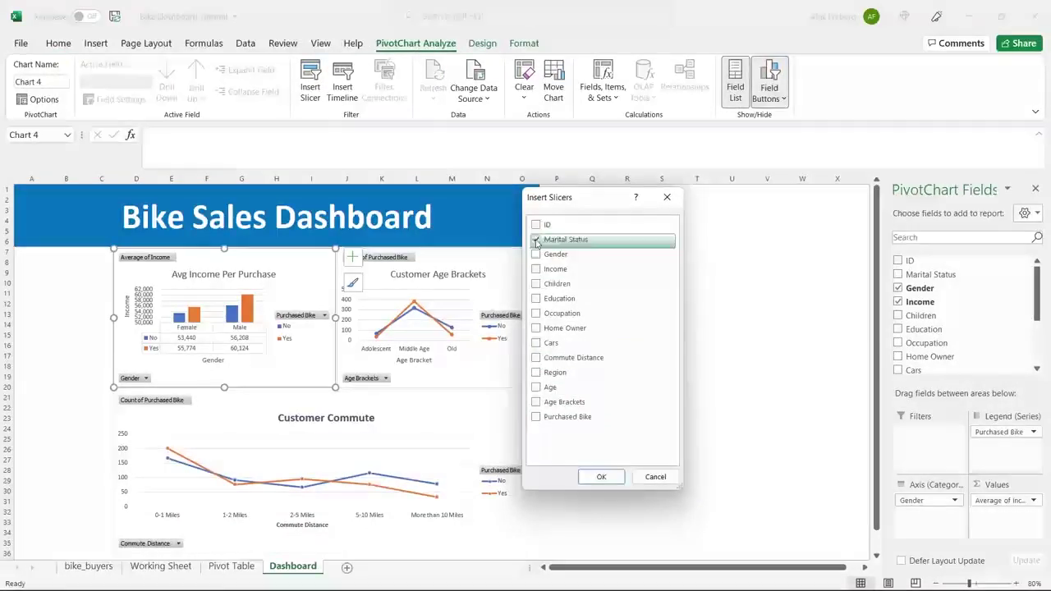
left_click(602, 477)
Place the Marital Status slicer under the banner in columns A to C and shrink it to about 1.82" wide and 1" high
left_click_drag(456, 307, 74, 258)
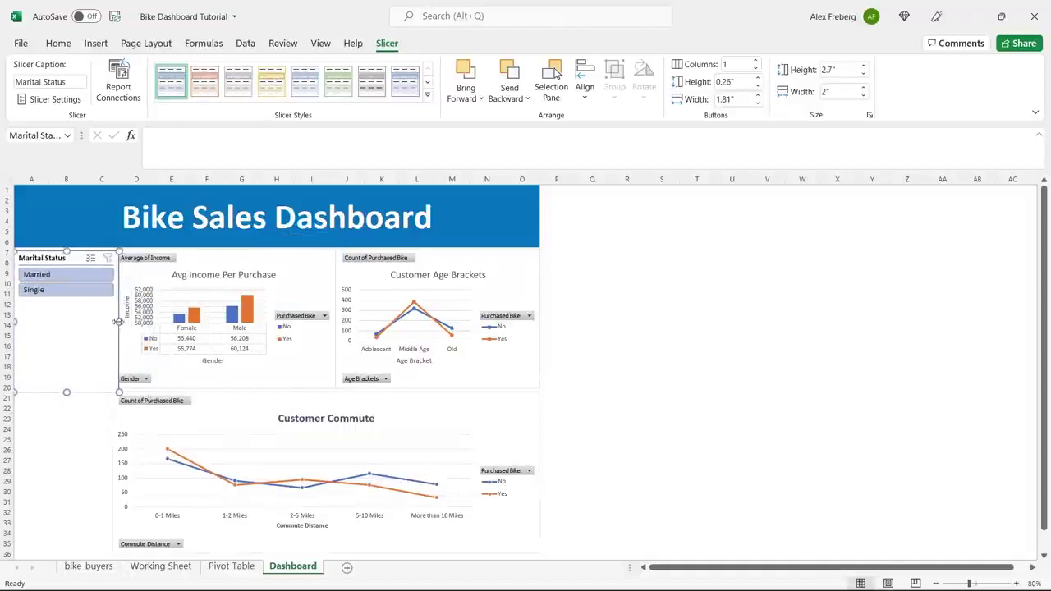
left_click_drag(116, 323, 110, 323)
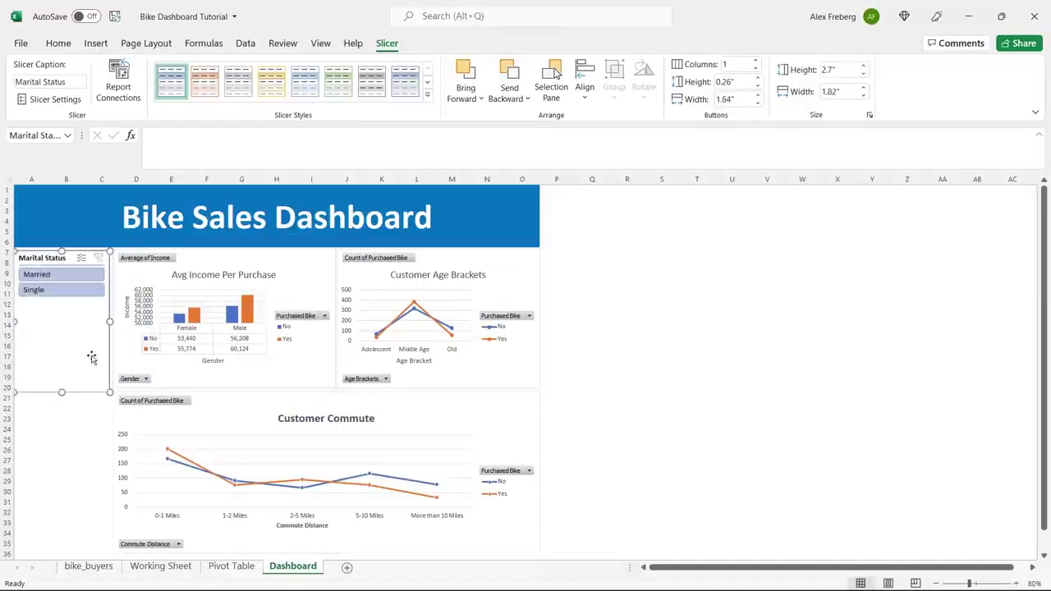
left_click_drag(60, 392, 71, 304)
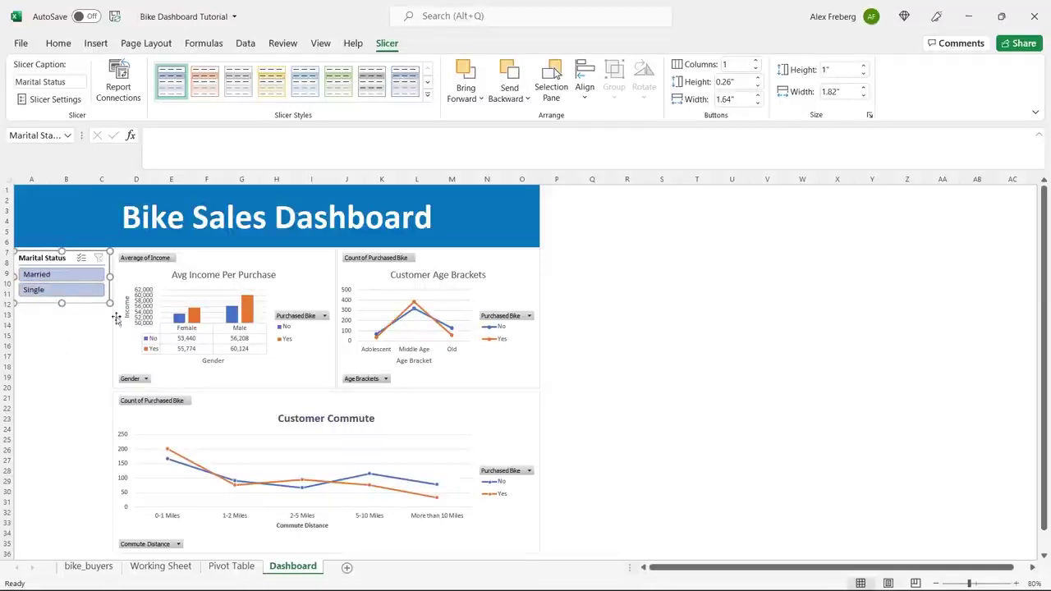
left_click(273, 258)
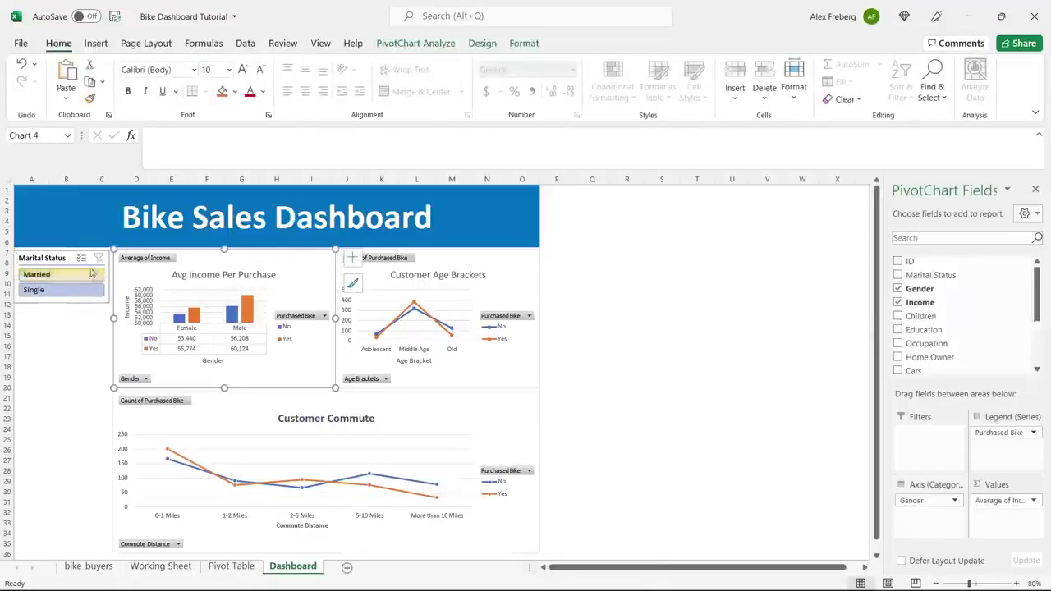
Switch the Marital Status slicer between Single and Married to check how the Avg Income Per Purchase chart responds
left_click(72, 290)
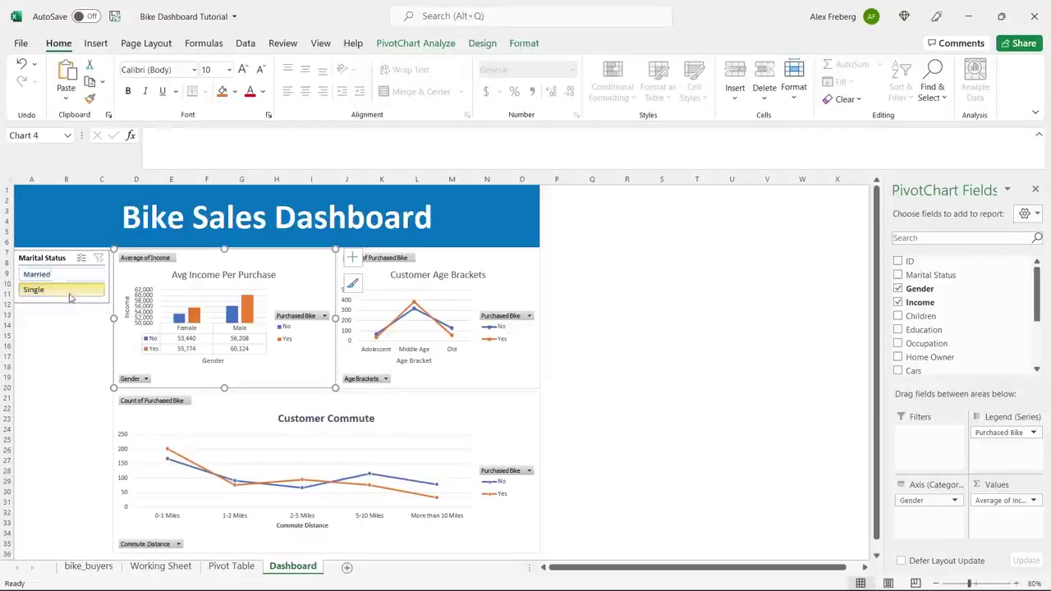
left_click(69, 276)
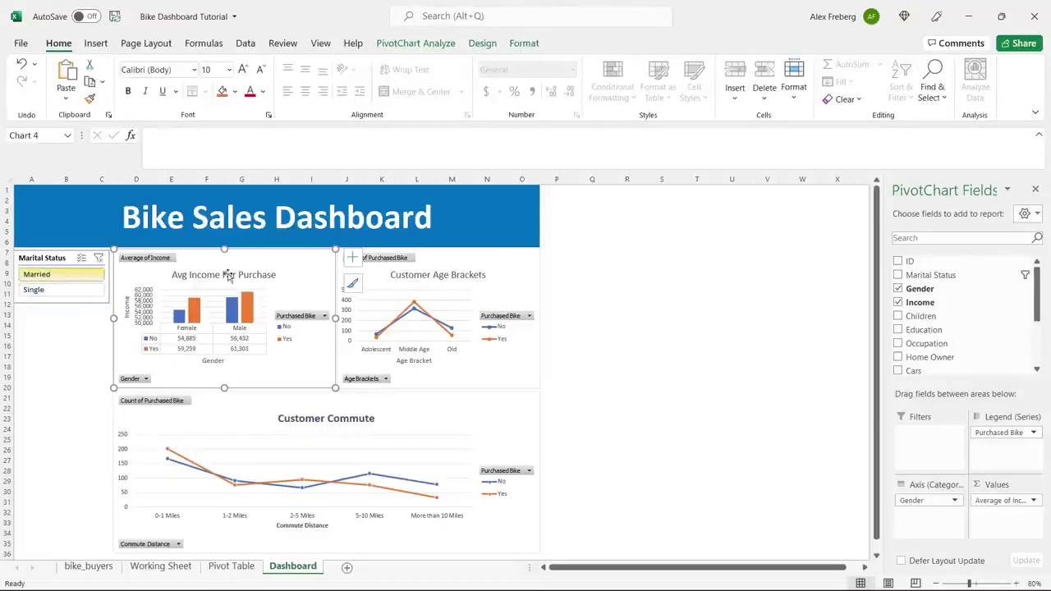
left_click(58, 290)
left_click(59, 279)
left_click(61, 290)
left_click(64, 276)
left_click(65, 291)
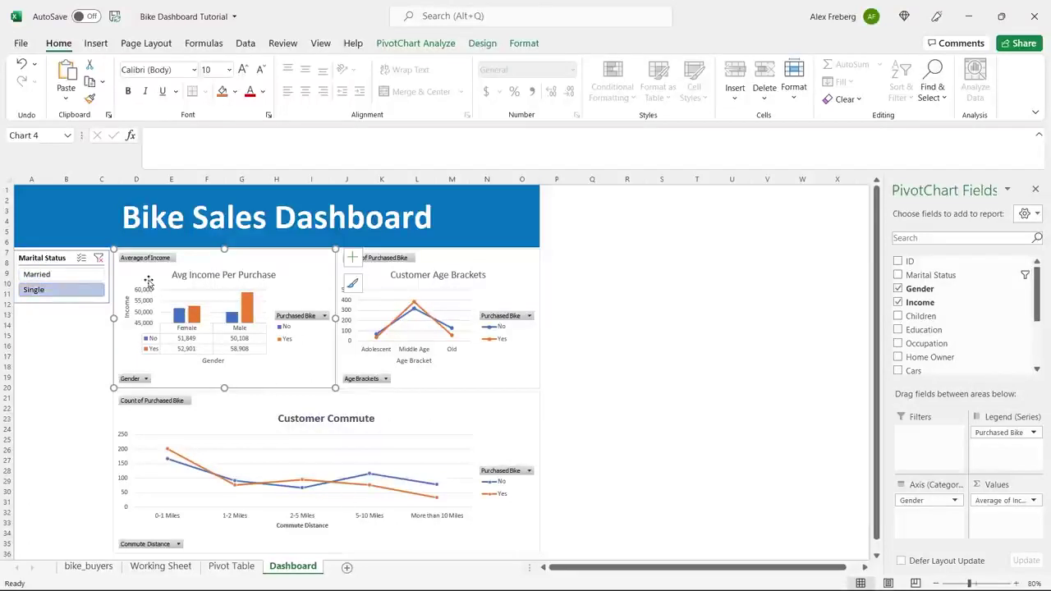
left_click(61, 275)
left_click(97, 355)
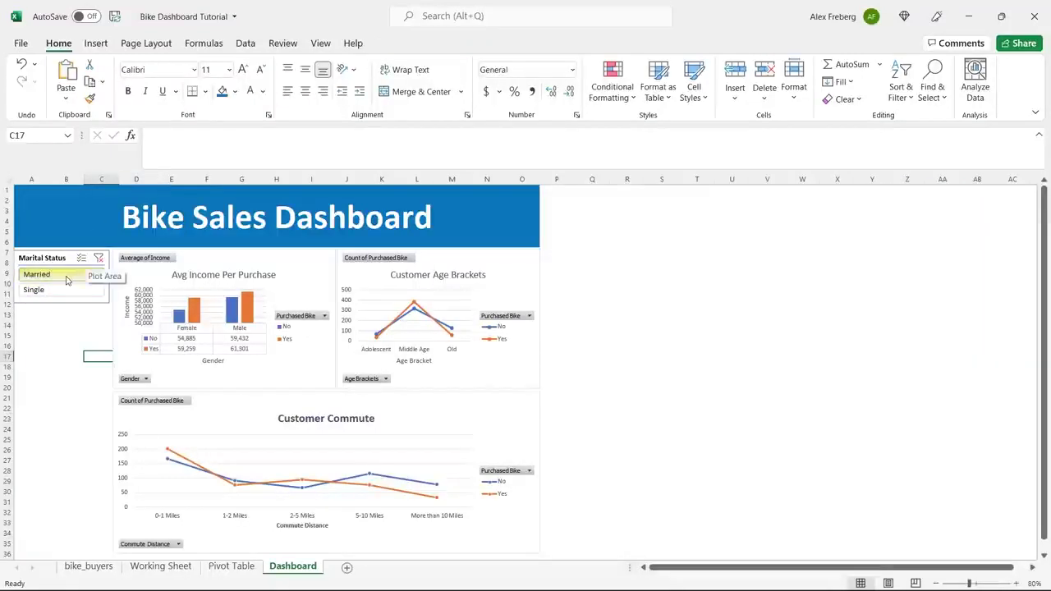
Connect the Marital Status slicer to PivotTable33, PivotTable34 and PivotTable35 as well, through its report connections
left_click(64, 257)
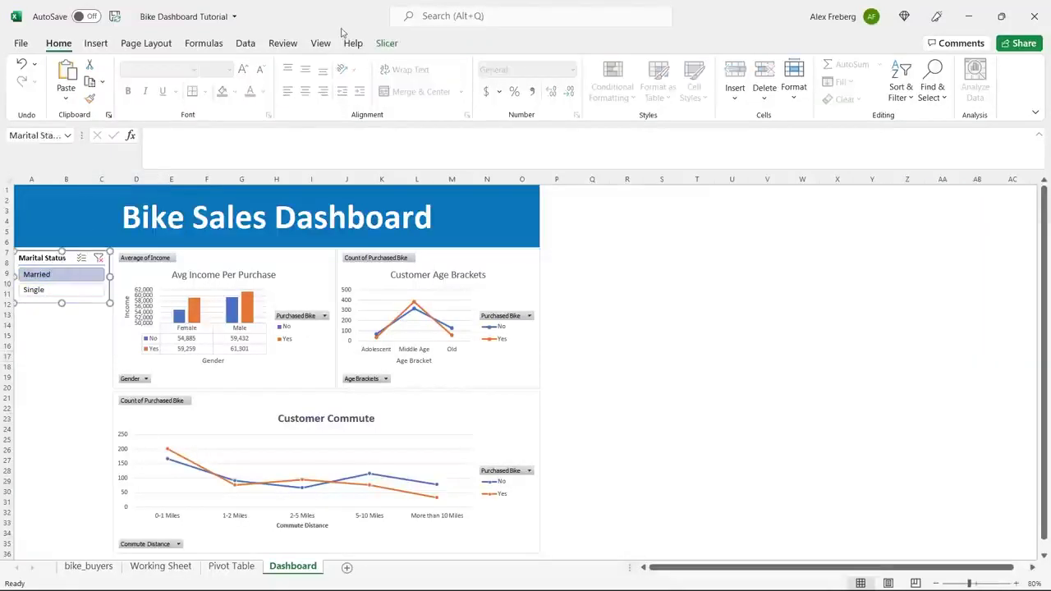
left_click(386, 43)
left_click(119, 90)
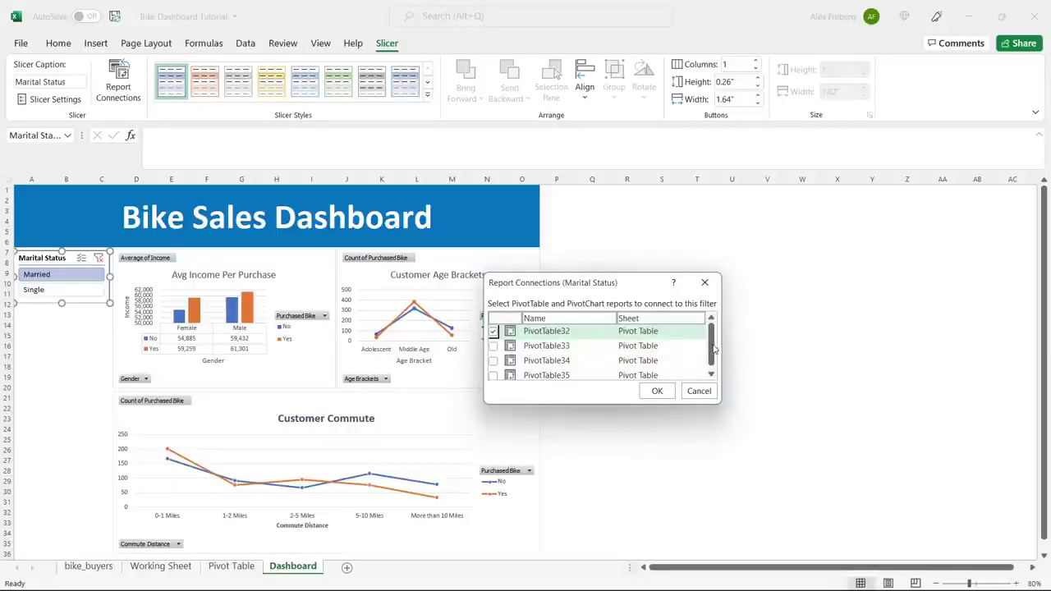
left_click_drag(714, 351, 708, 322)
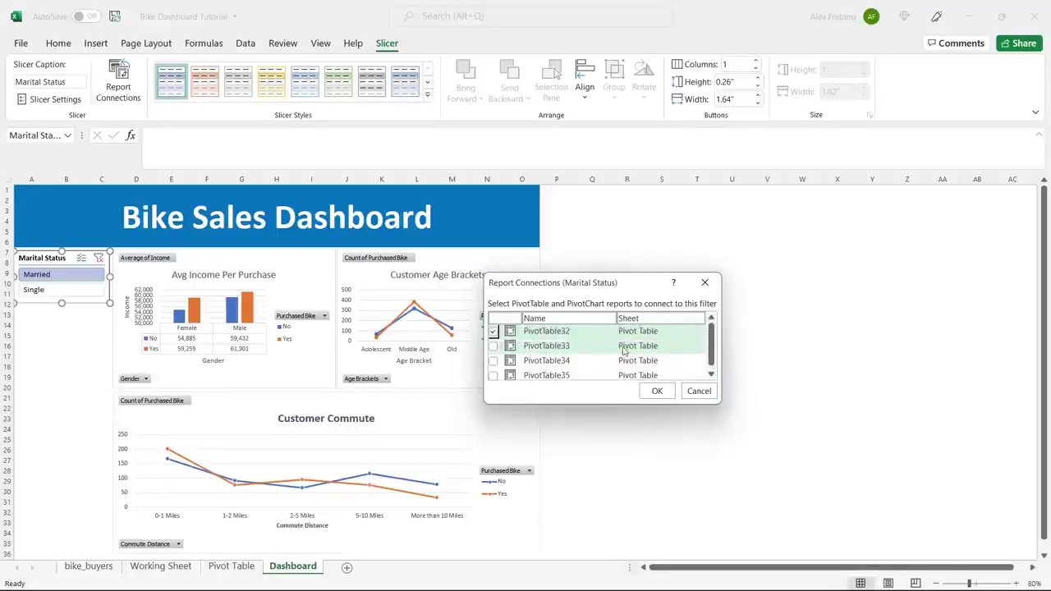
scroll(610, 375, "down", 1)
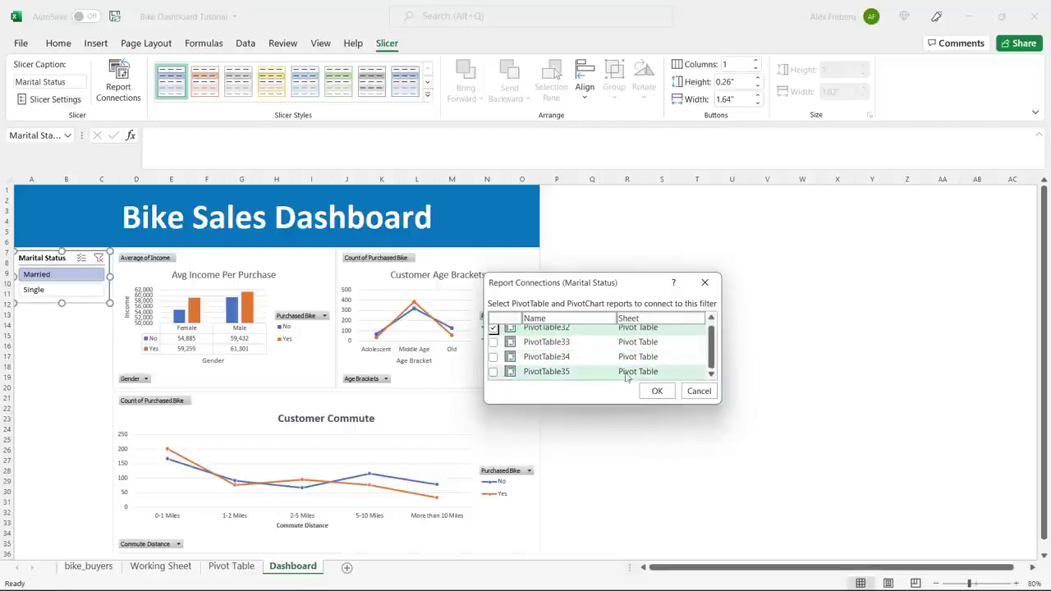
left_click(493, 341)
left_click(492, 357)
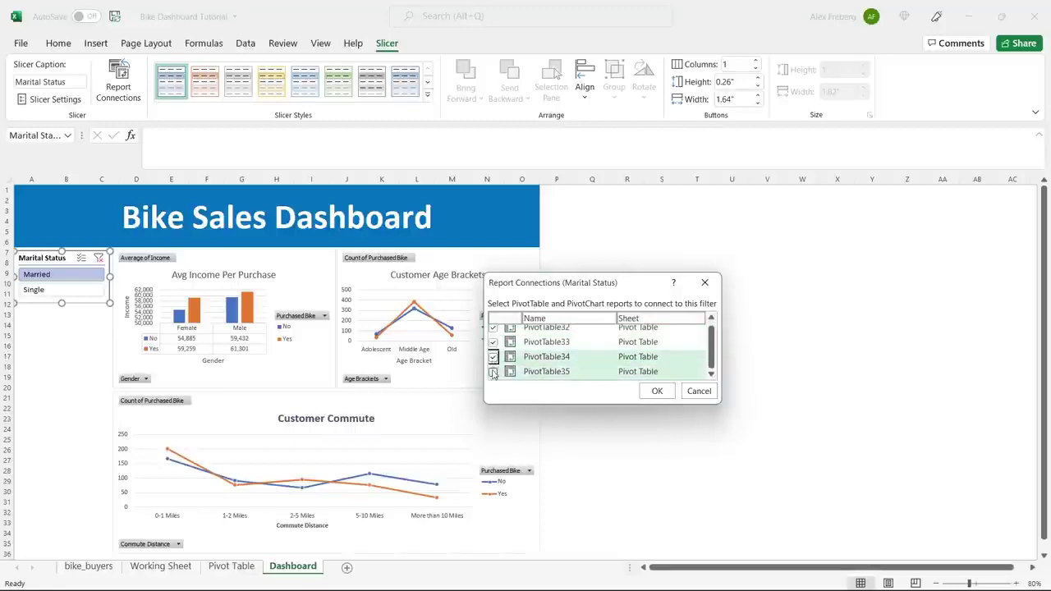
left_click(493, 372)
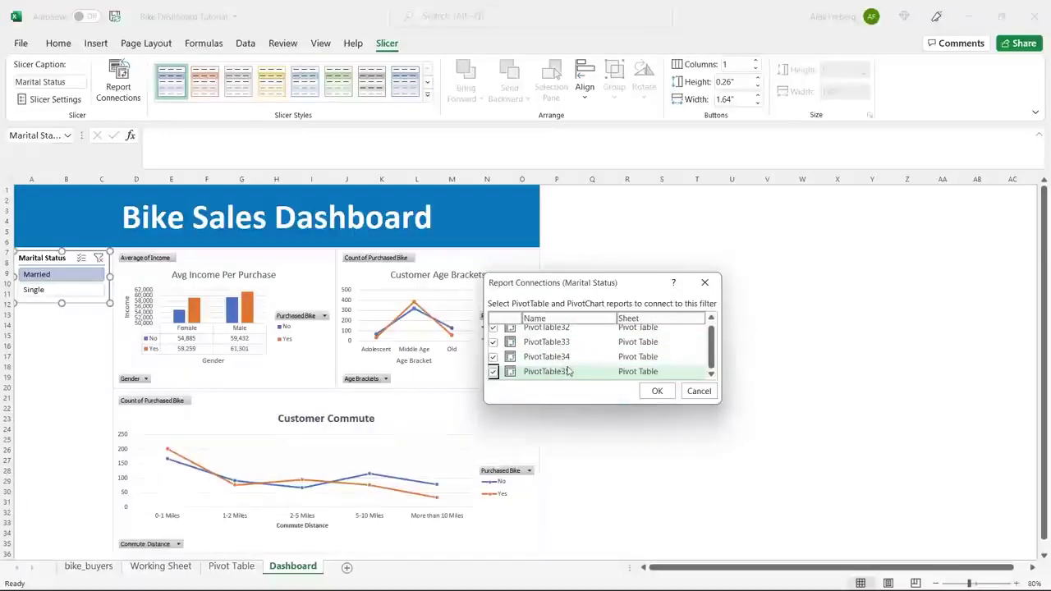
left_click(657, 391)
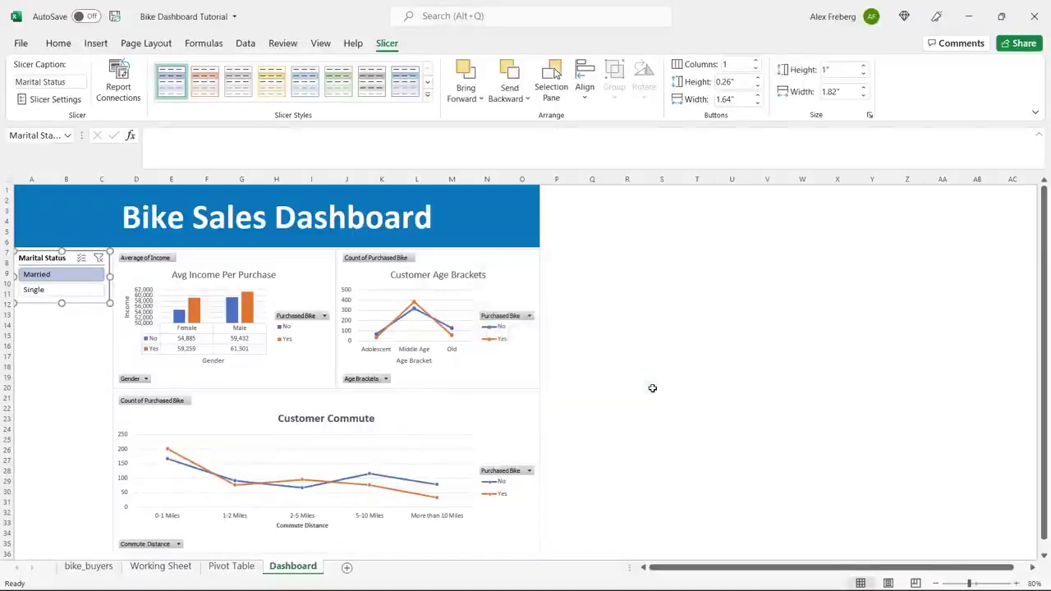
Alternate the Marital Status filter between Single and Married to compare the income, age bracket and commute charts
left_click(62, 289)
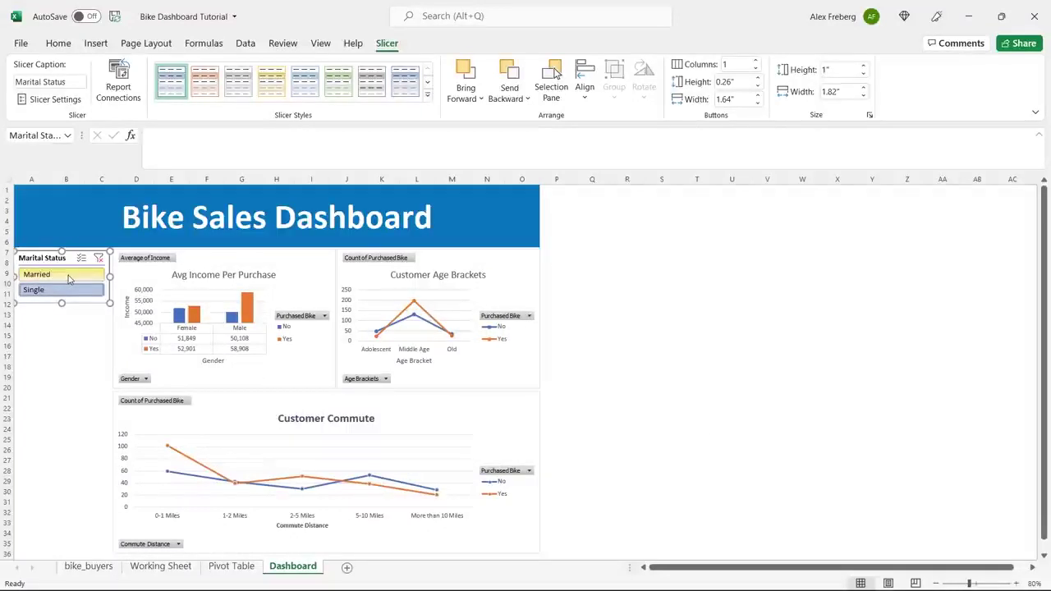
left_click(69, 279)
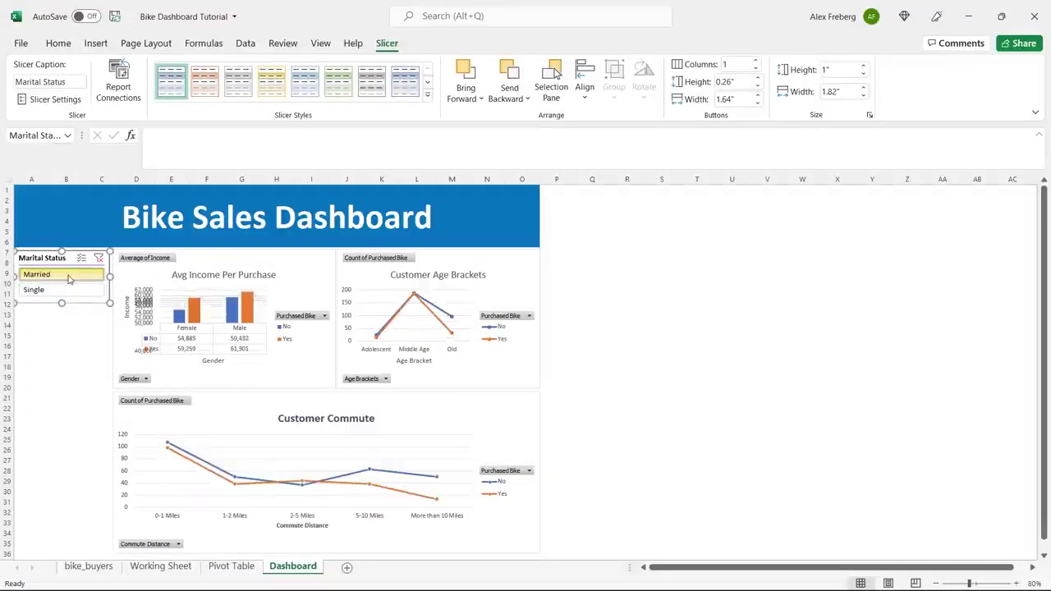
left_click(71, 292)
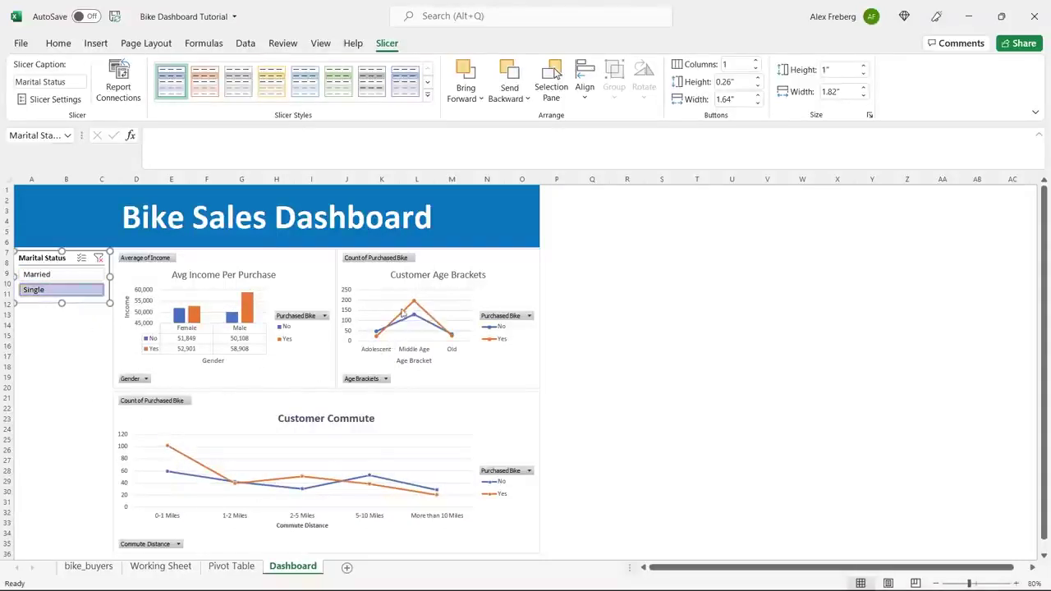
left_click(50, 274)
left_click(74, 293)
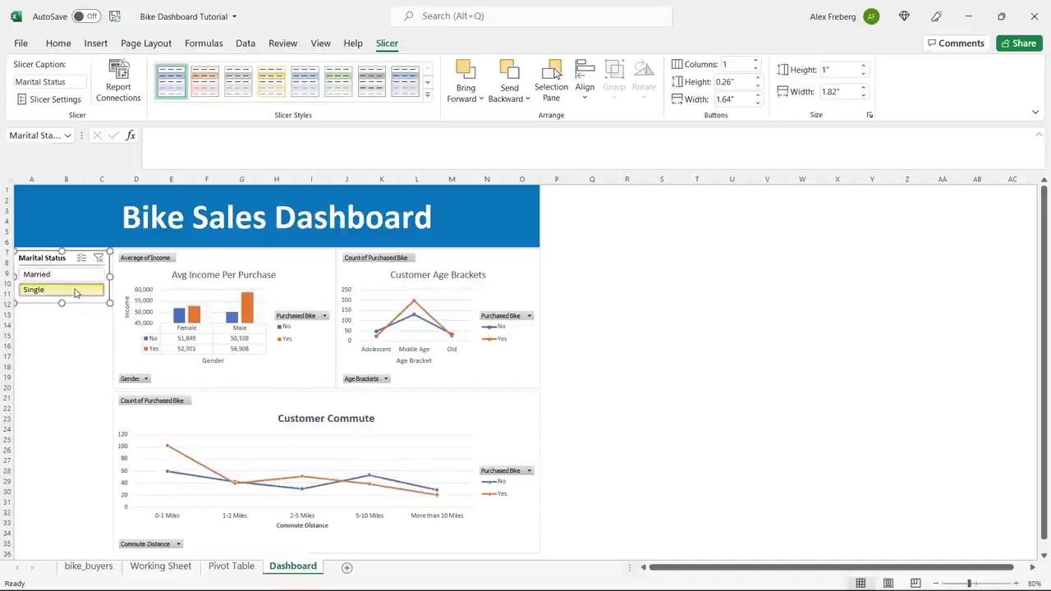
left_click(70, 274)
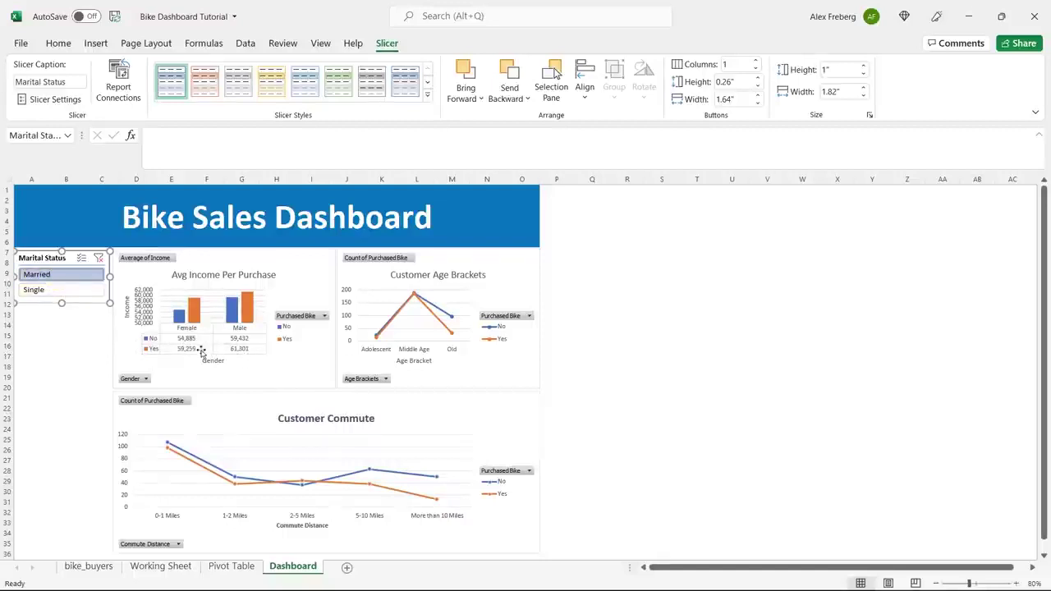
left_click(74, 294)
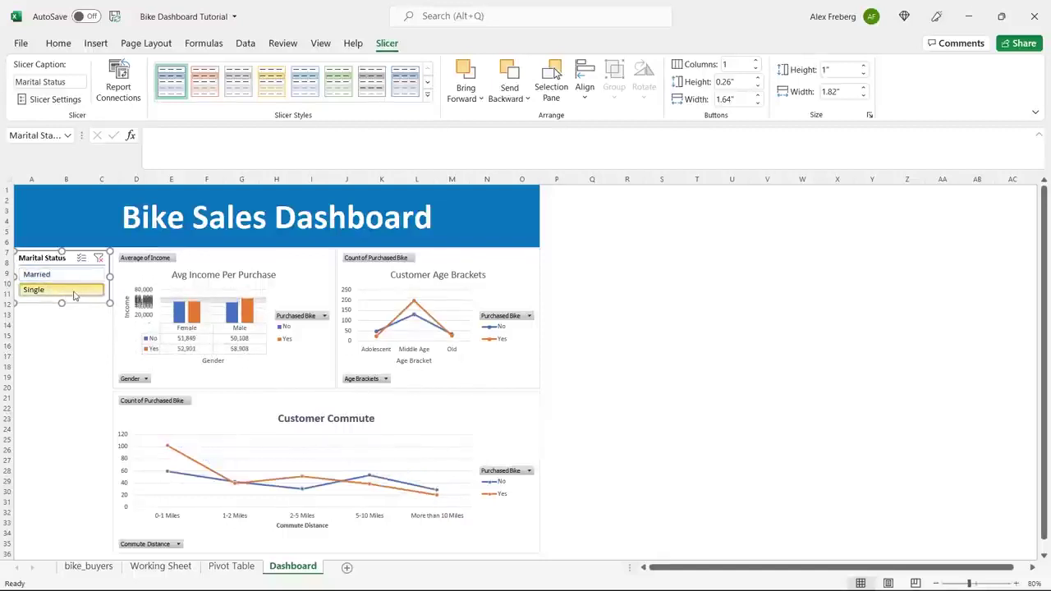
left_click(75, 275)
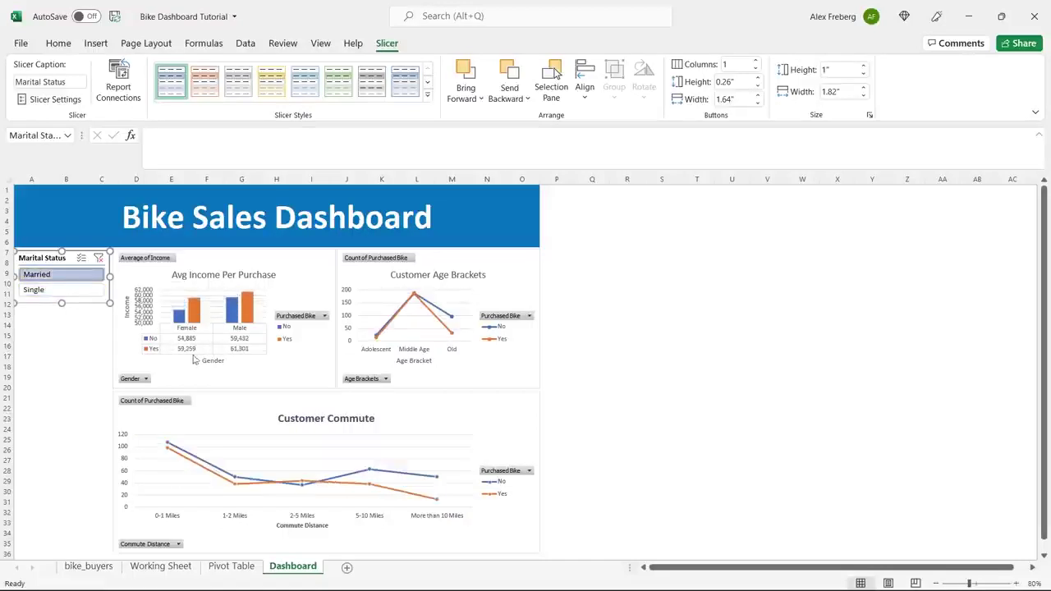
left_click(91, 292)
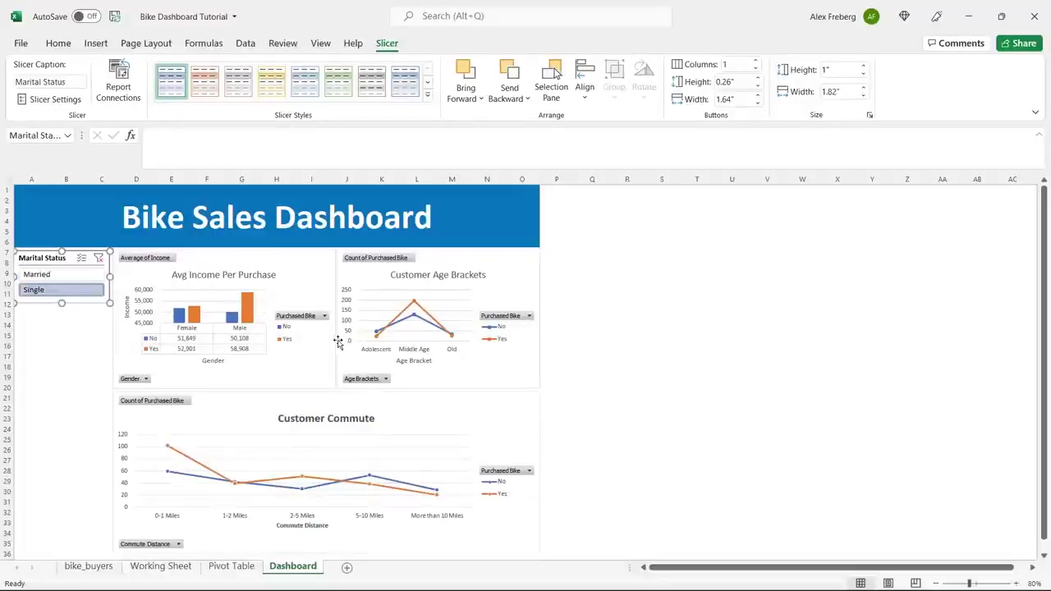
left_click(83, 278)
left_click(75, 290)
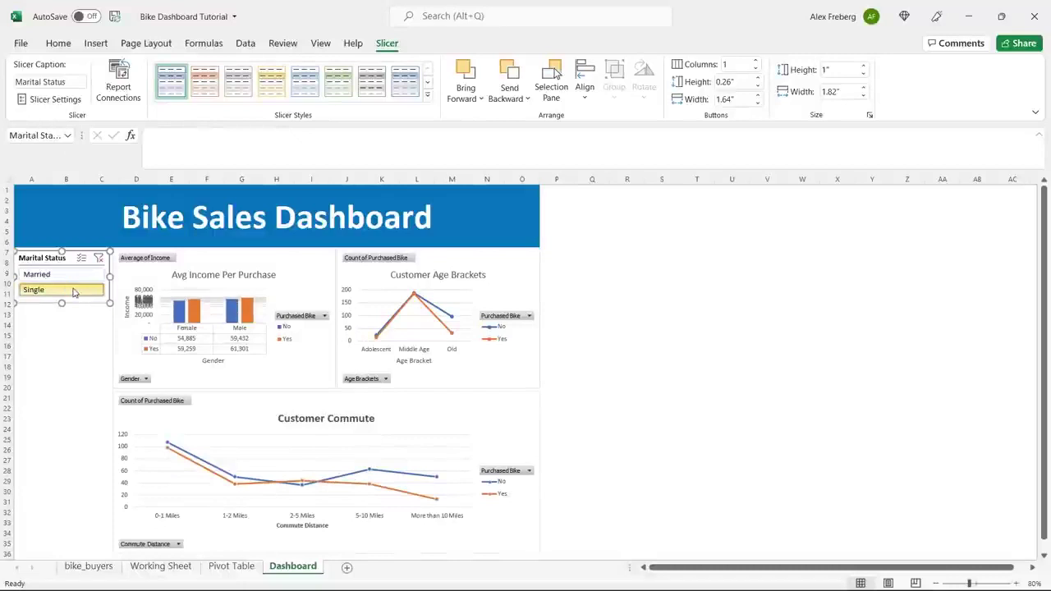
Insert Region and Education slicers for the Avg Income Per Purchase chart
left_click(319, 271)
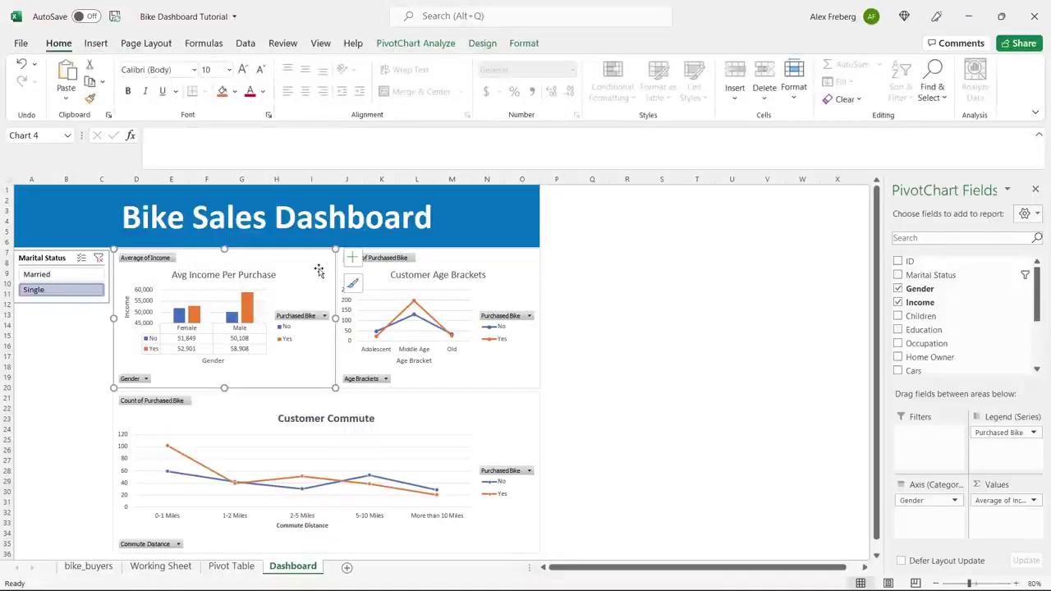
left_click(420, 45)
left_click(309, 82)
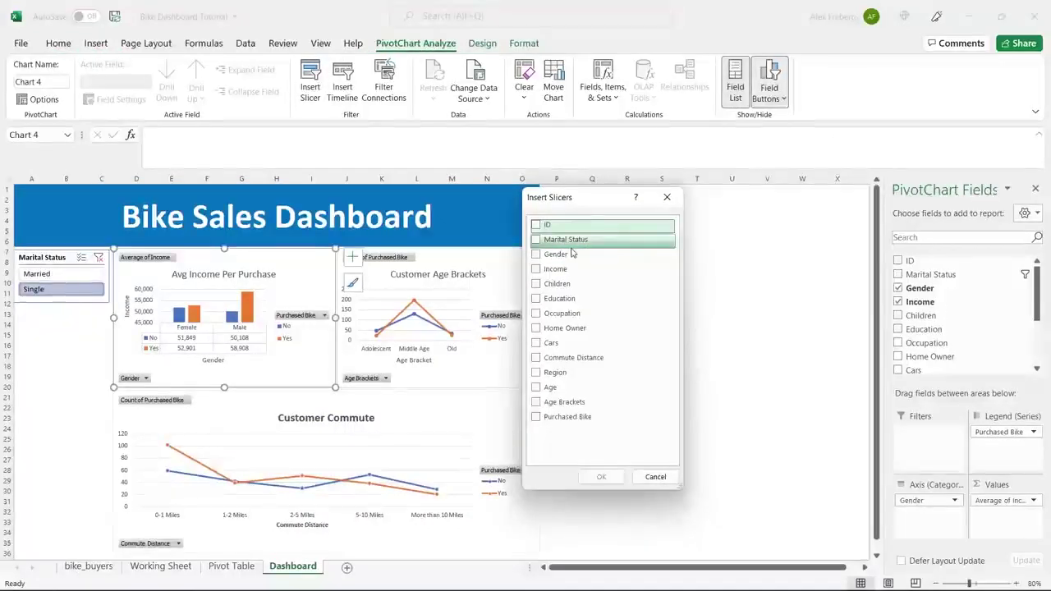
left_click(538, 374)
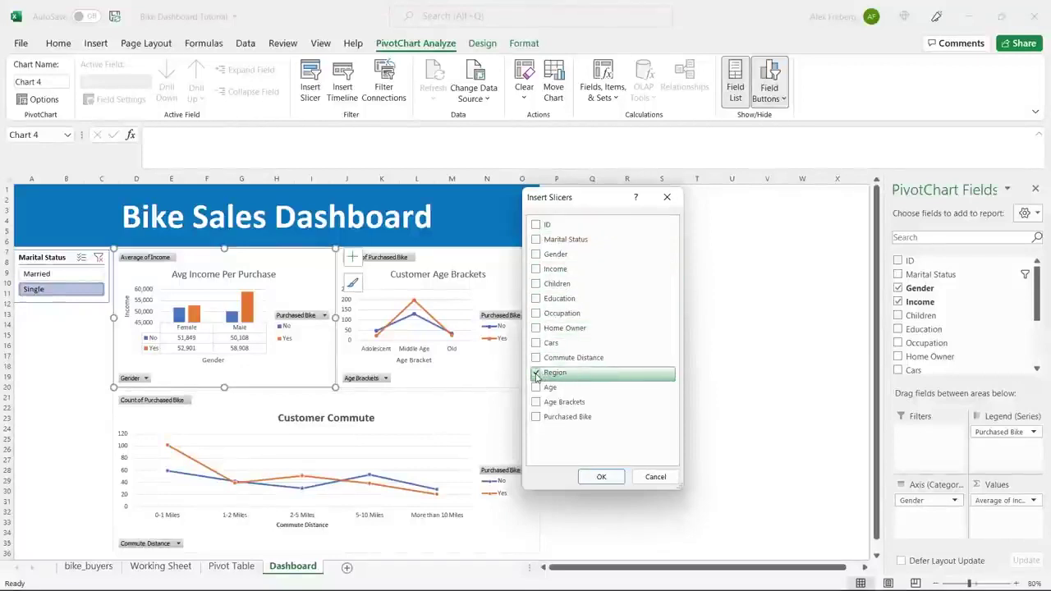
left_click(538, 300)
left_click(605, 476)
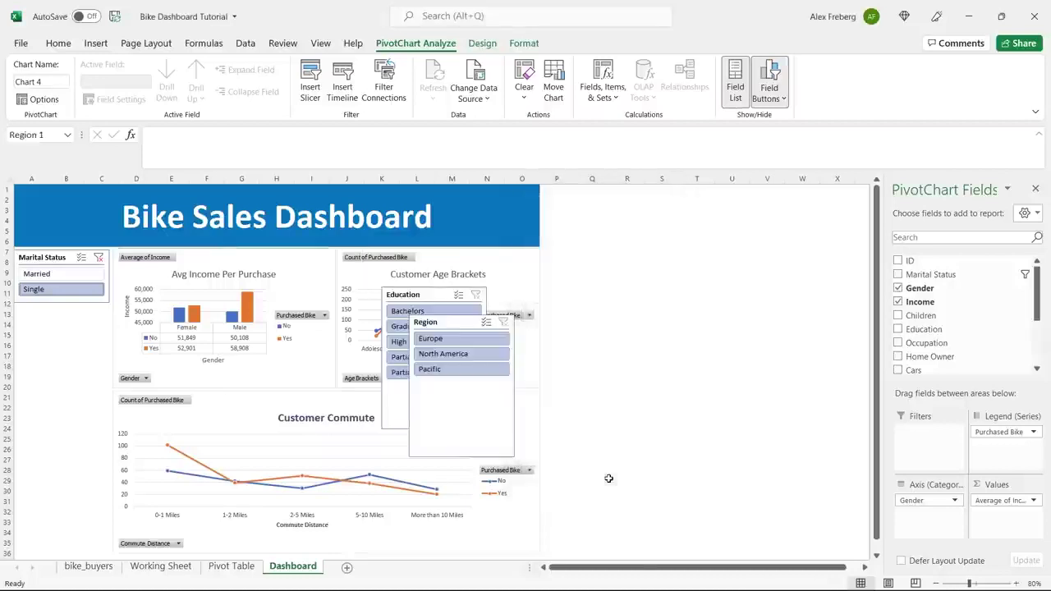
Place the Region slicer directly below the Marital Status slicer and shrink it to about 1.82" wide and 1.32" high
left_click_drag(474, 329, 74, 315)
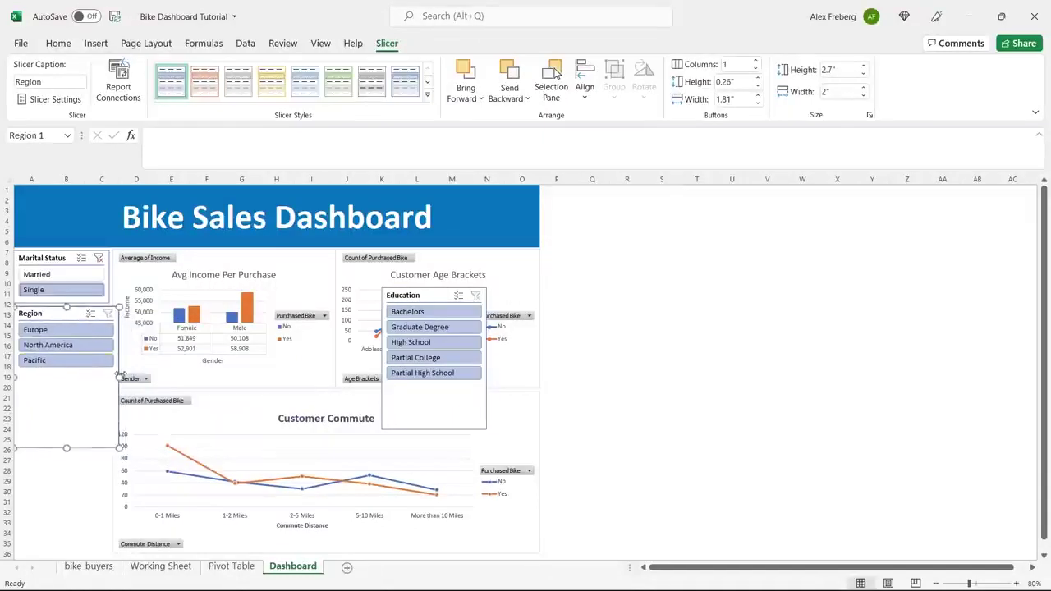
left_click_drag(119, 378, 109, 377)
left_click(592, 318)
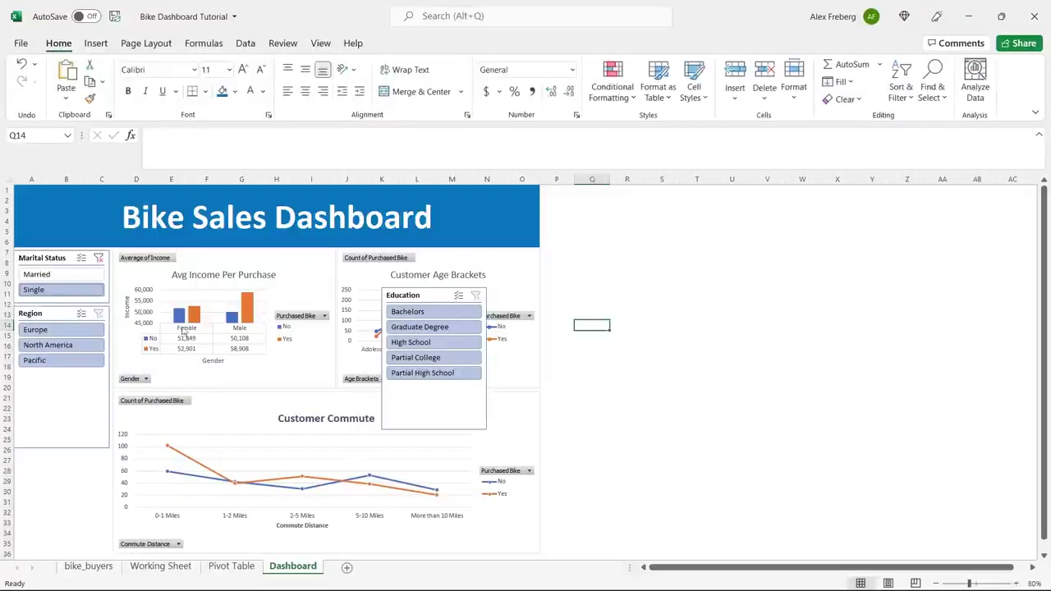
left_click(62, 427)
left_click_drag(61, 447, 61, 375)
Place the Education slicer directly below the Region slicer and shrink it to about 1.81" wide and 1.9" high
left_click_drag(425, 294, 52, 390)
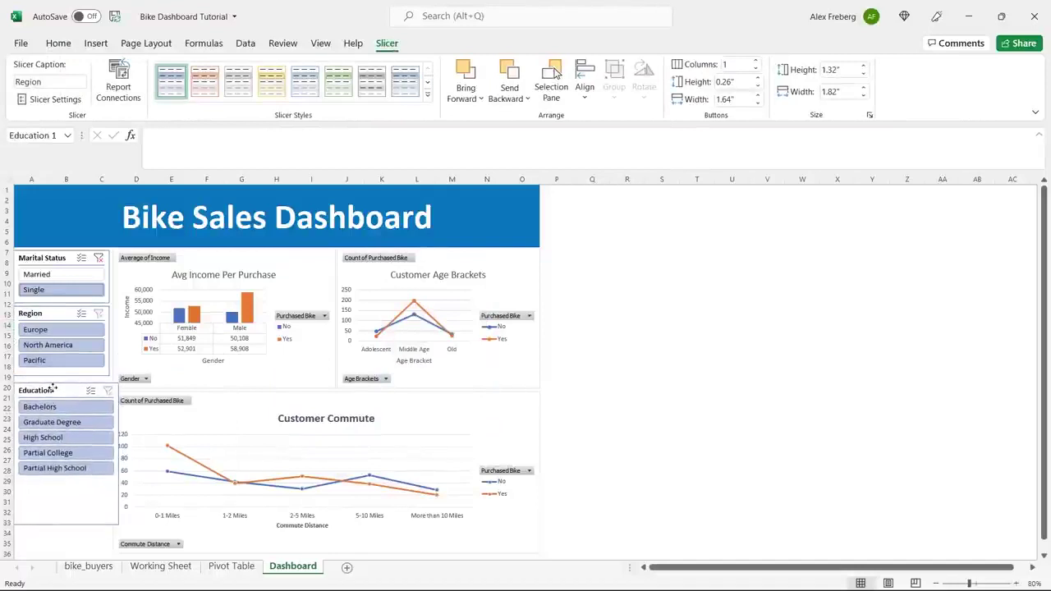
left_click_drag(119, 450, 108, 453)
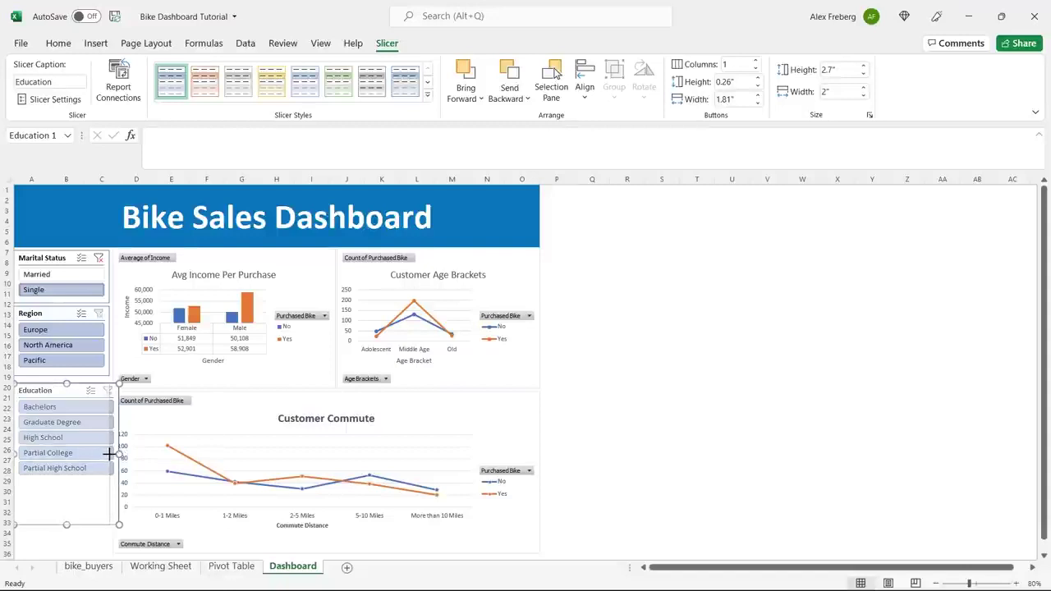
left_click_drag(107, 453, 109, 453)
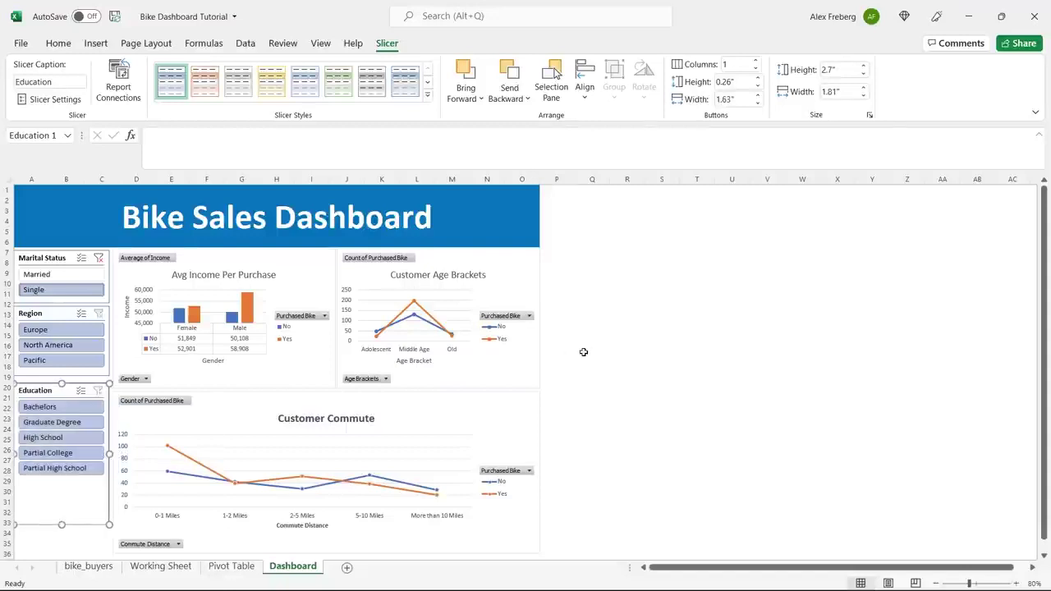
left_click(584, 353)
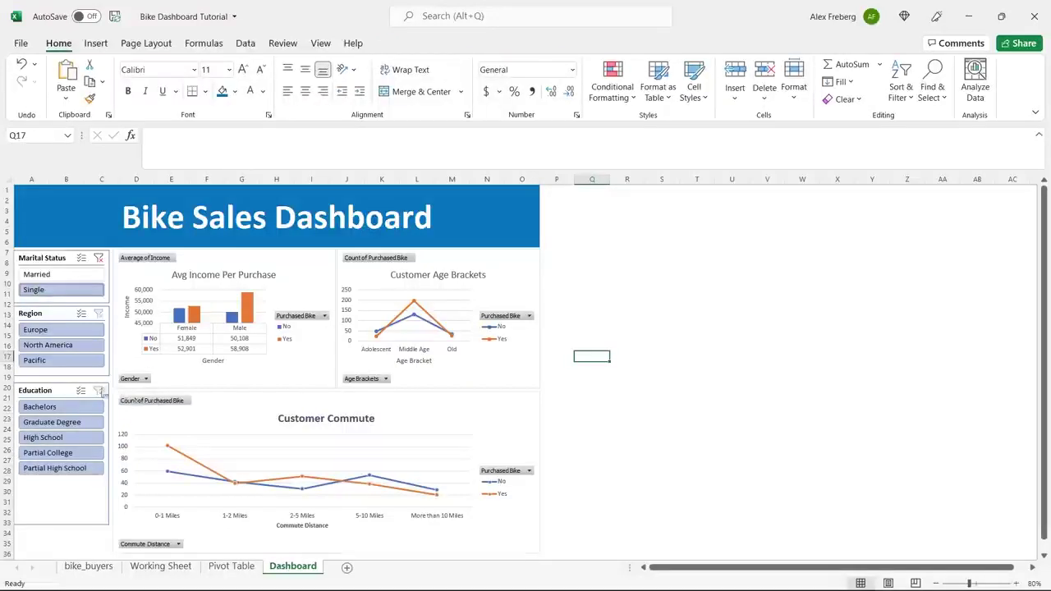
left_click(66, 392)
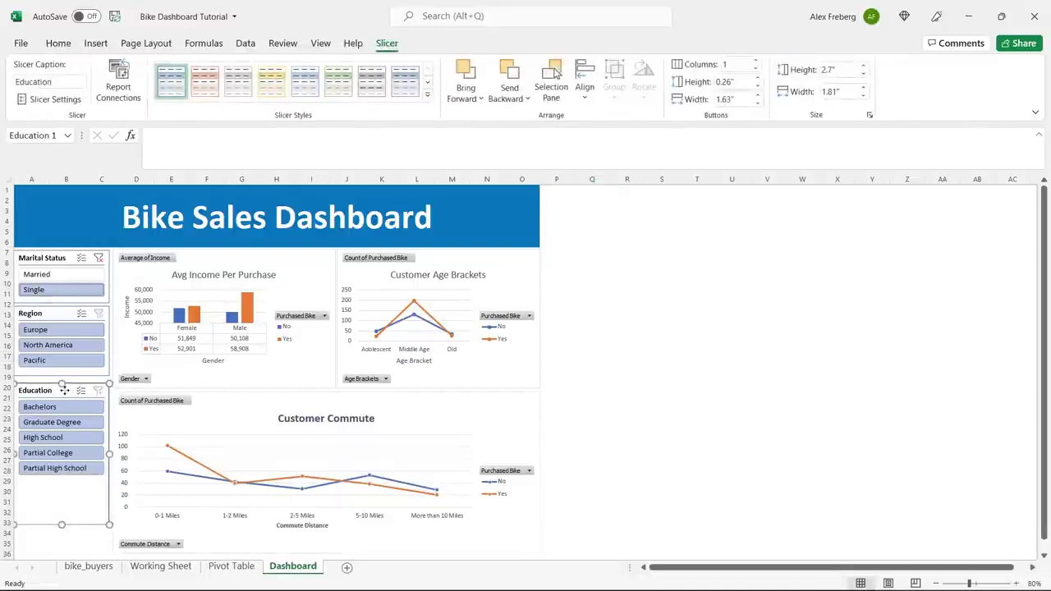
left_click_drag(64, 390, 64, 387)
left_click_drag(64, 485, 64, 479)
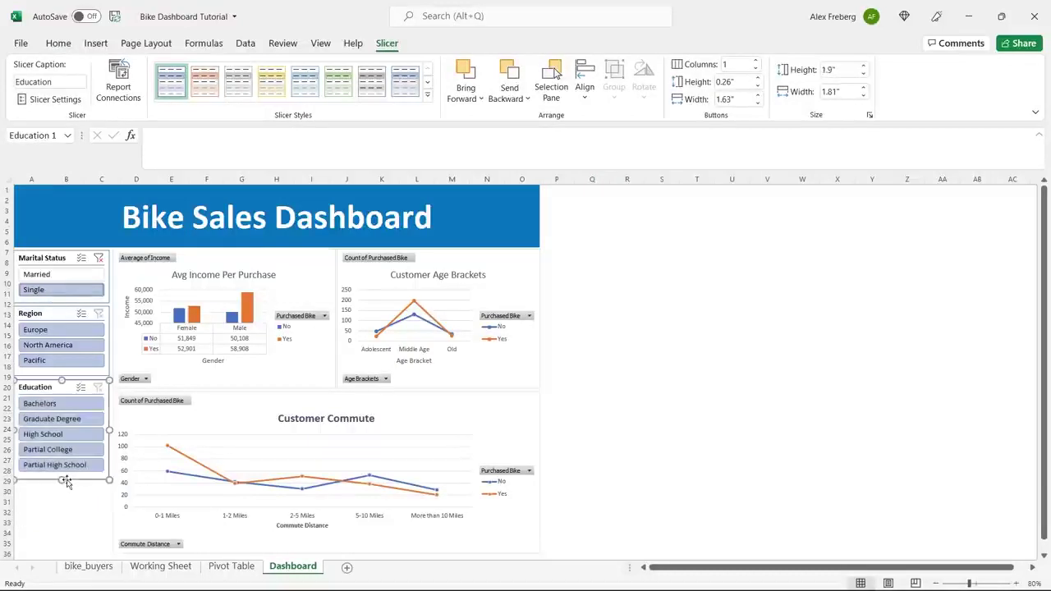
Filter by Europe, North America and Pacific in the Region slicer to check which charts respond, ending on Europe
left_click(65, 313)
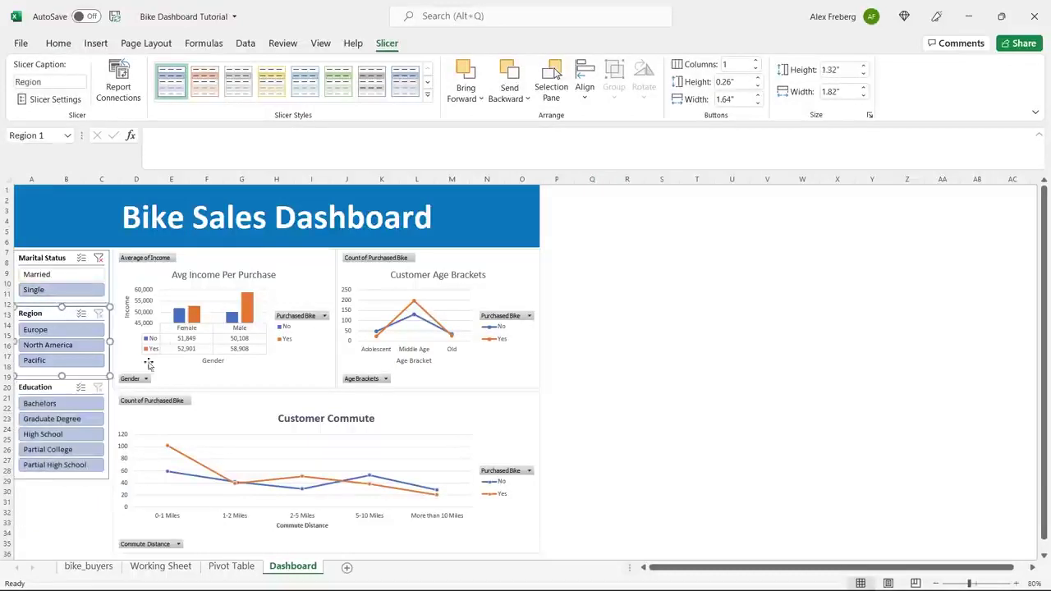
left_click(49, 329)
left_click(58, 346)
left_click(37, 359)
left_click(40, 329)
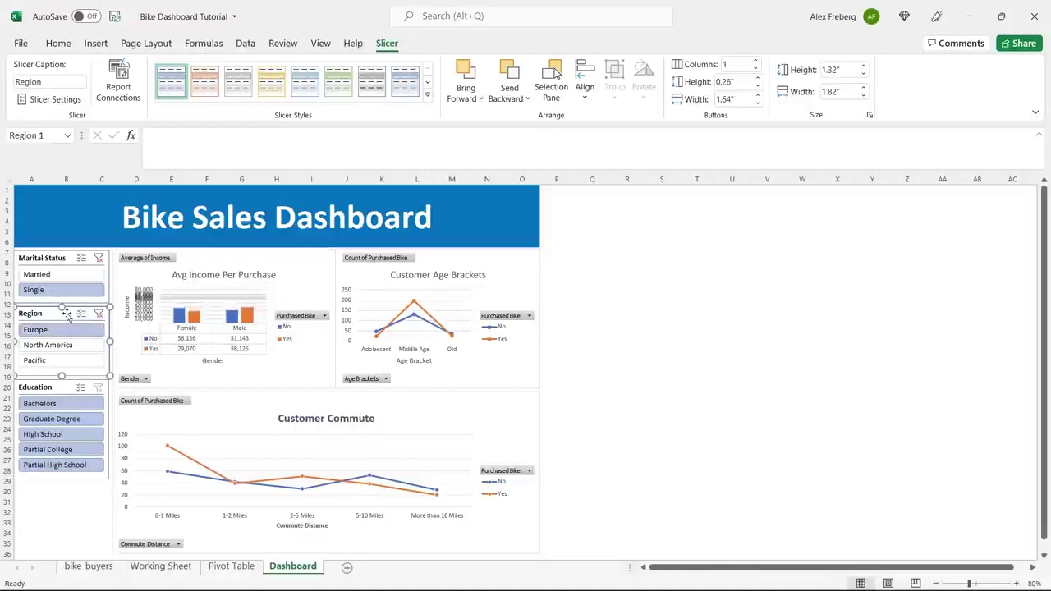
Connect the Region slicer to PivotTable33, PivotTable34 and PivotTable35 as well
left_click(122, 86)
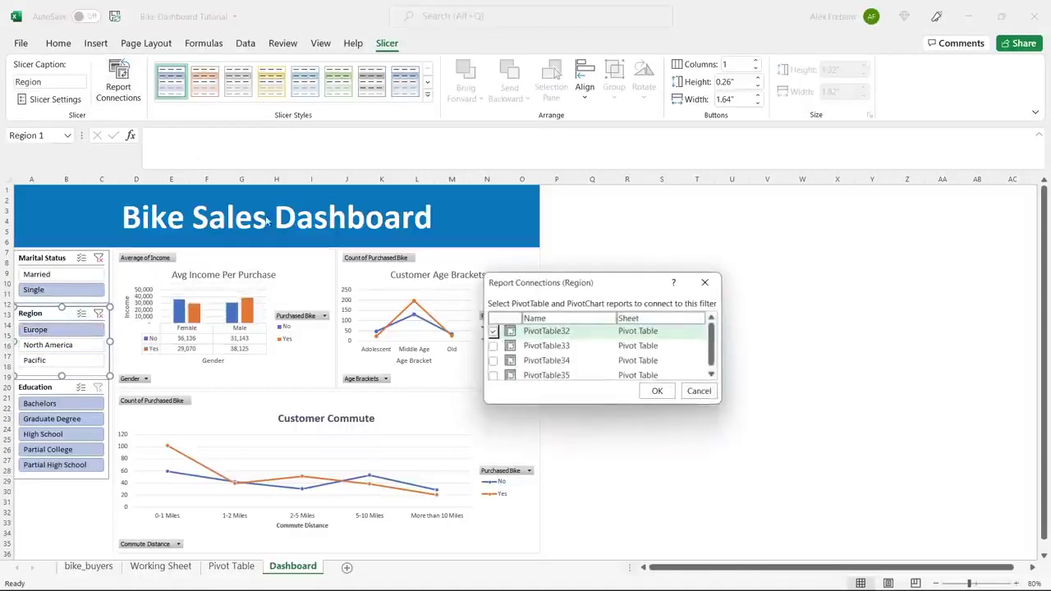
left_click(493, 346)
left_click(493, 360)
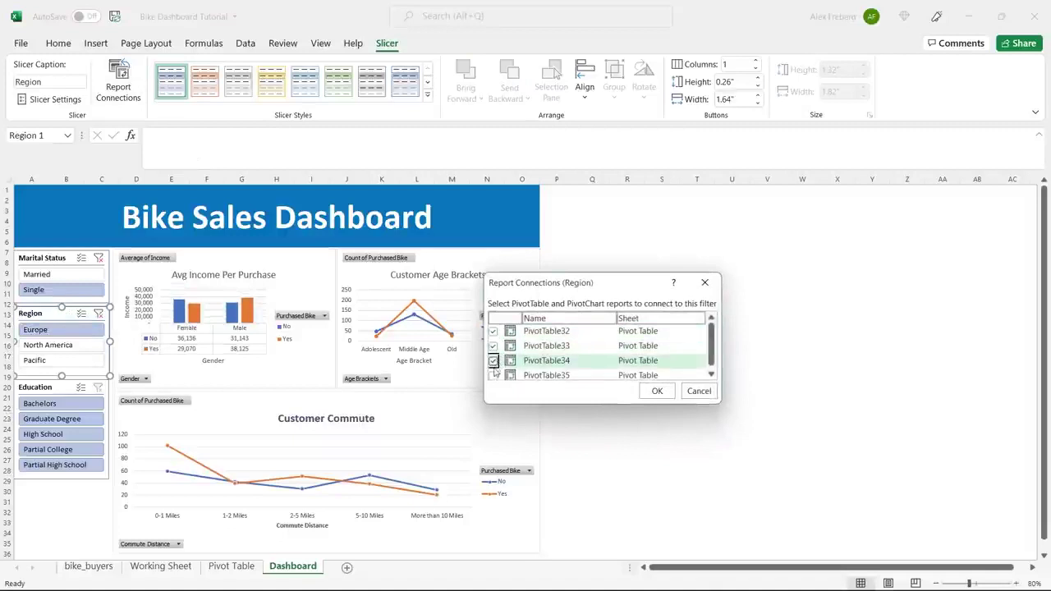
left_click(492, 376)
left_click(657, 391)
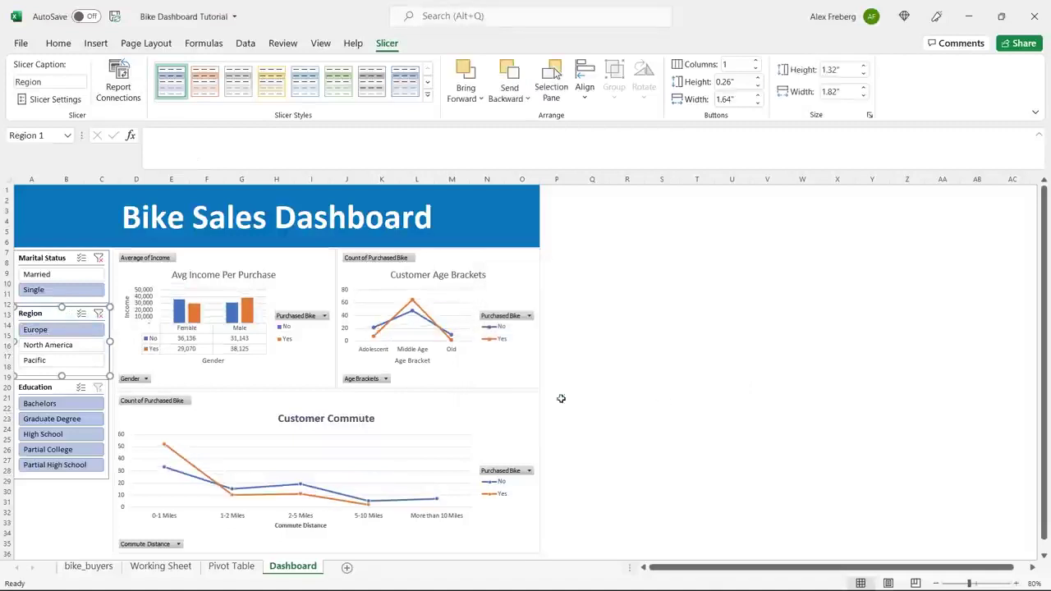
Connect the Education slicer to PivotTable33, PivotTable34 and PivotTable35 as well
left_click(65, 388)
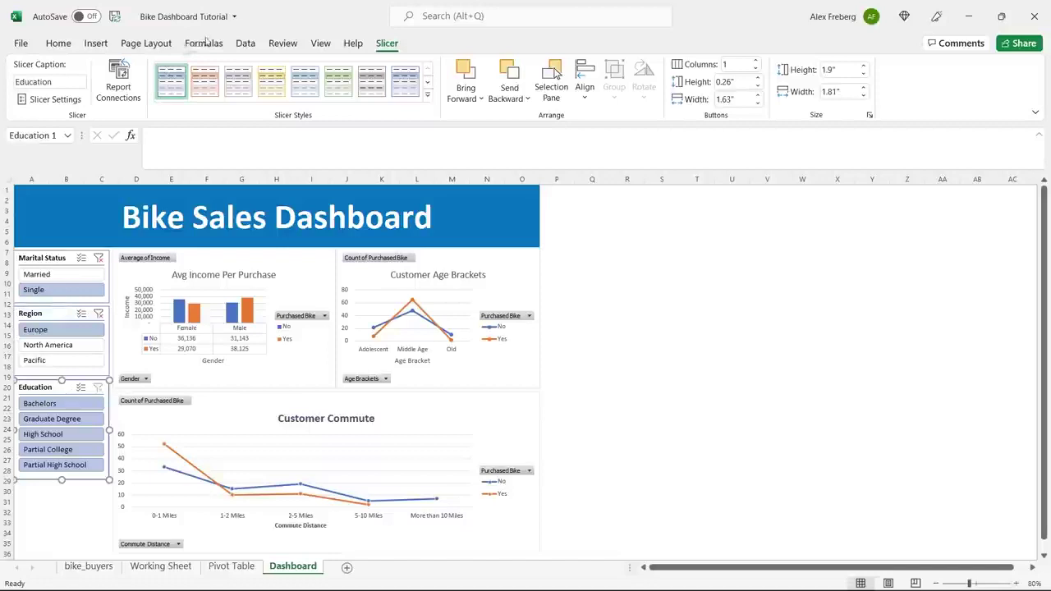
left_click(119, 80)
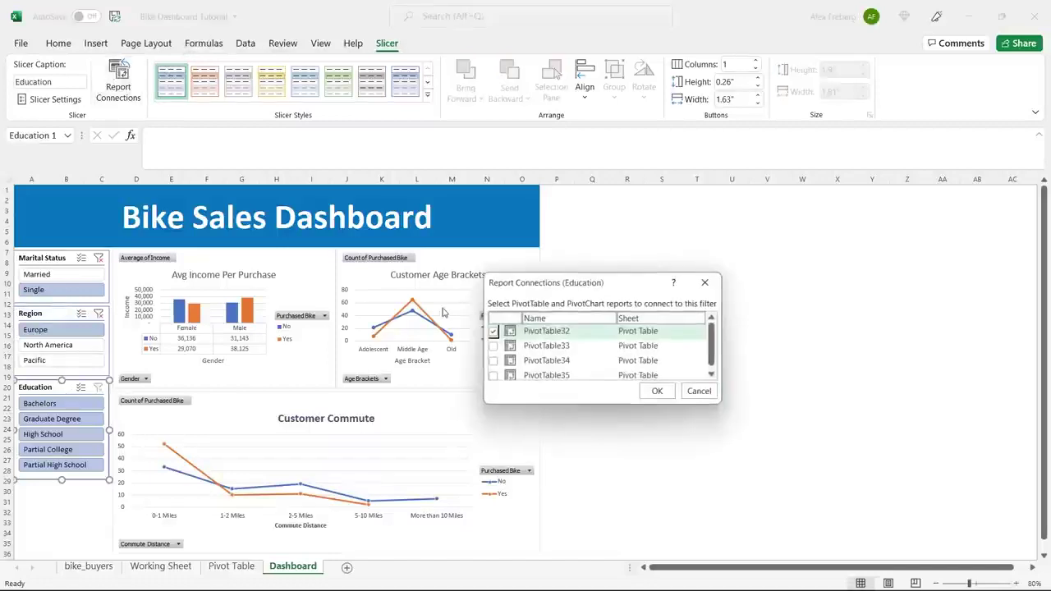
left_click(493, 346)
left_click(492, 361)
left_click(493, 375)
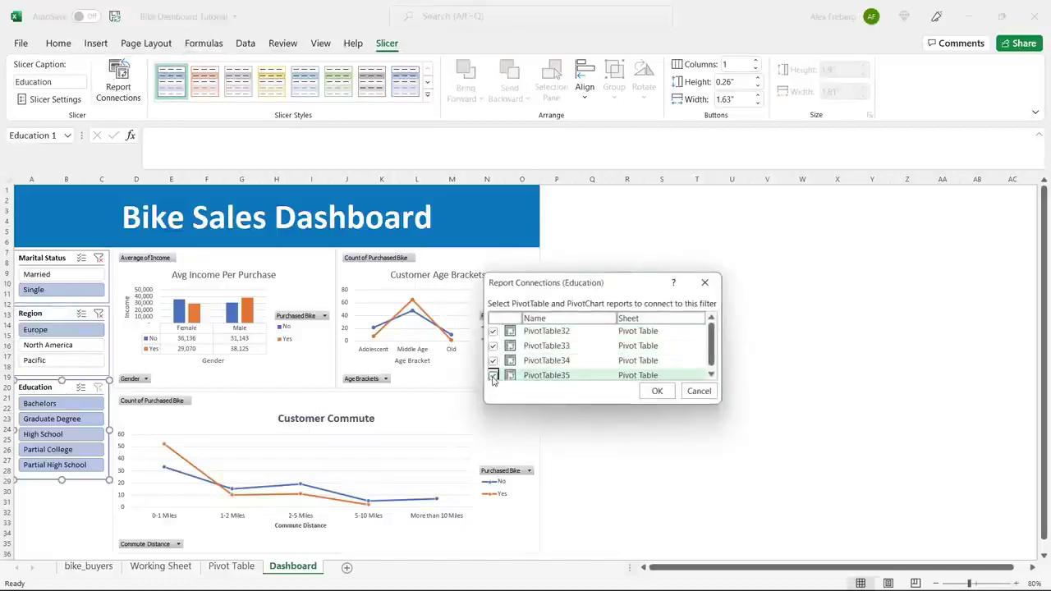
left_click(657, 391)
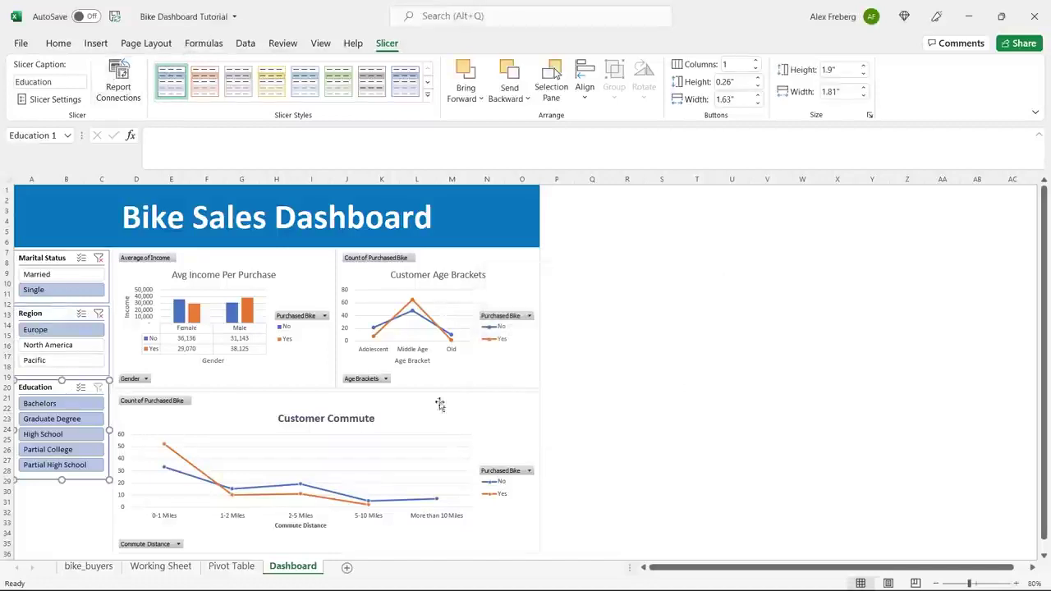
Filter by Partial High School to check the charts' response, and clear the Region and Education filters
left_click(74, 464)
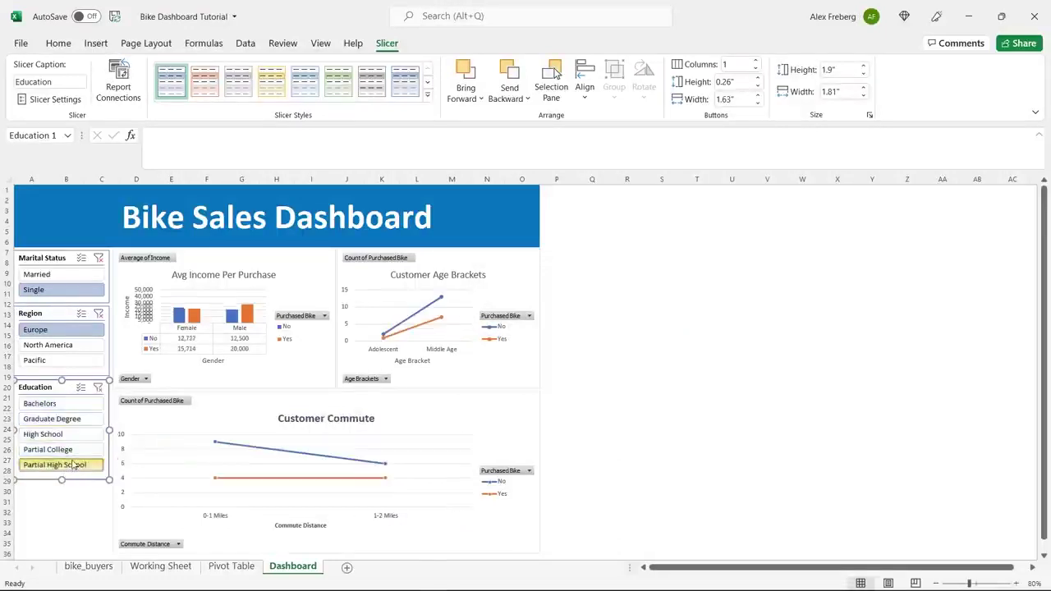
left_click(97, 316)
left_click(99, 389)
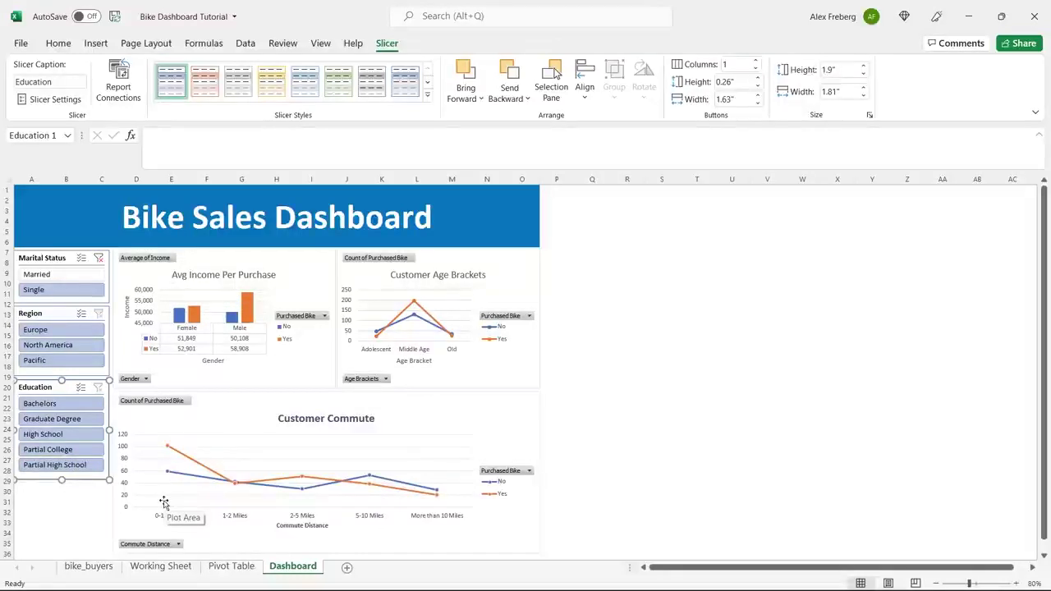
Examine the charts for Bachelors with and without Europe and for Graduate Degree, and clear the Education and Marital Status filters
left_click(71, 408)
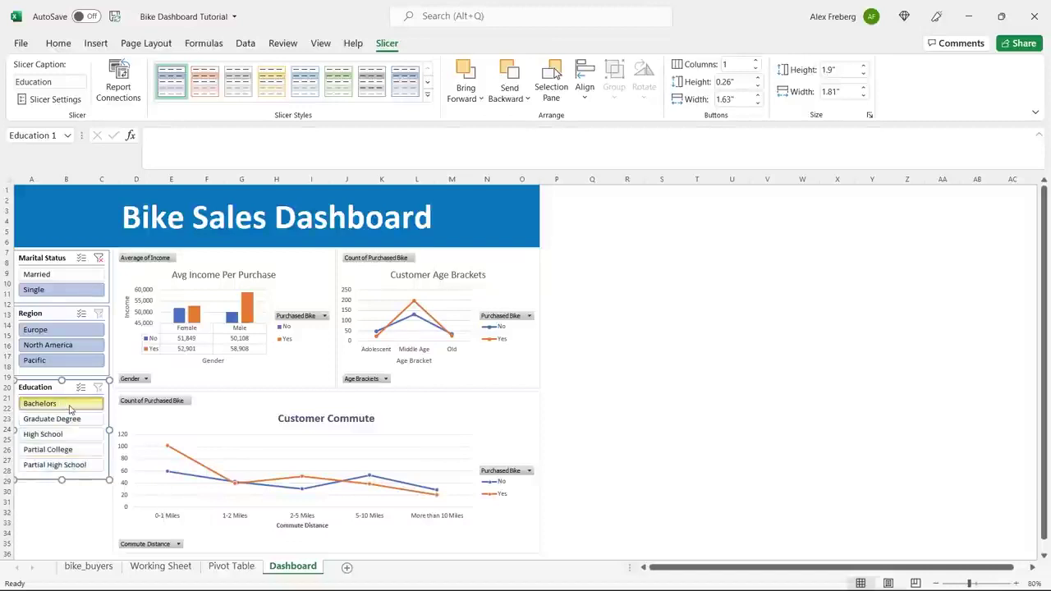
left_click(57, 331)
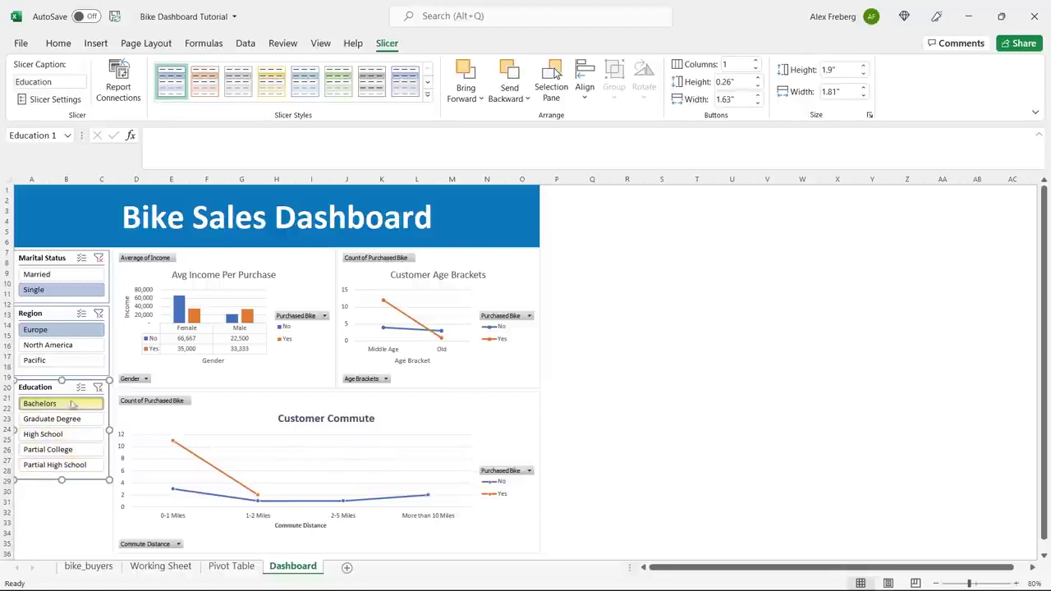
left_click(99, 313)
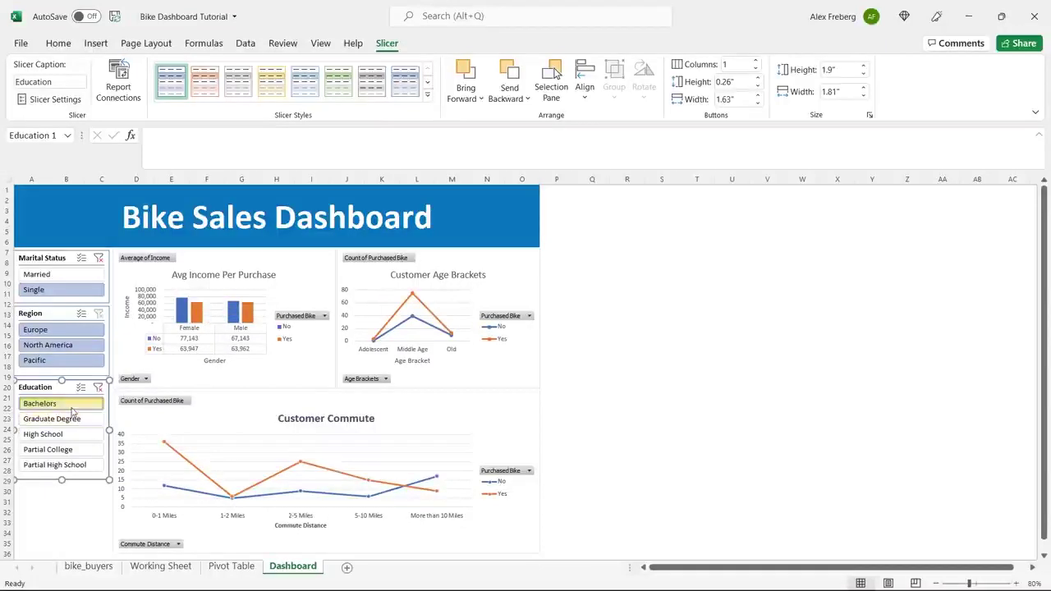
left_click(82, 423)
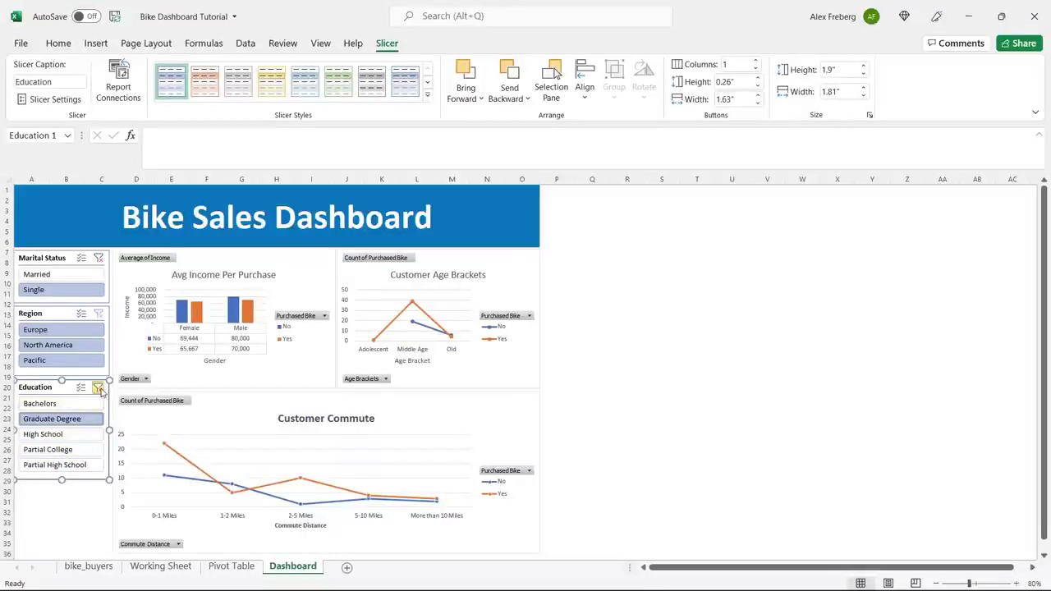
left_click(98, 387)
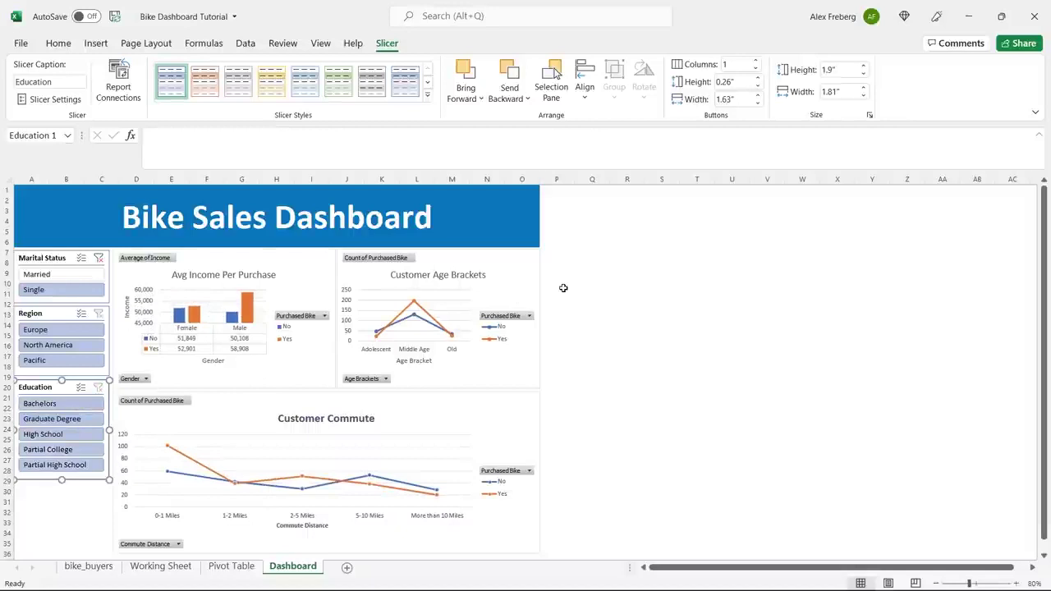
left_click(99, 258)
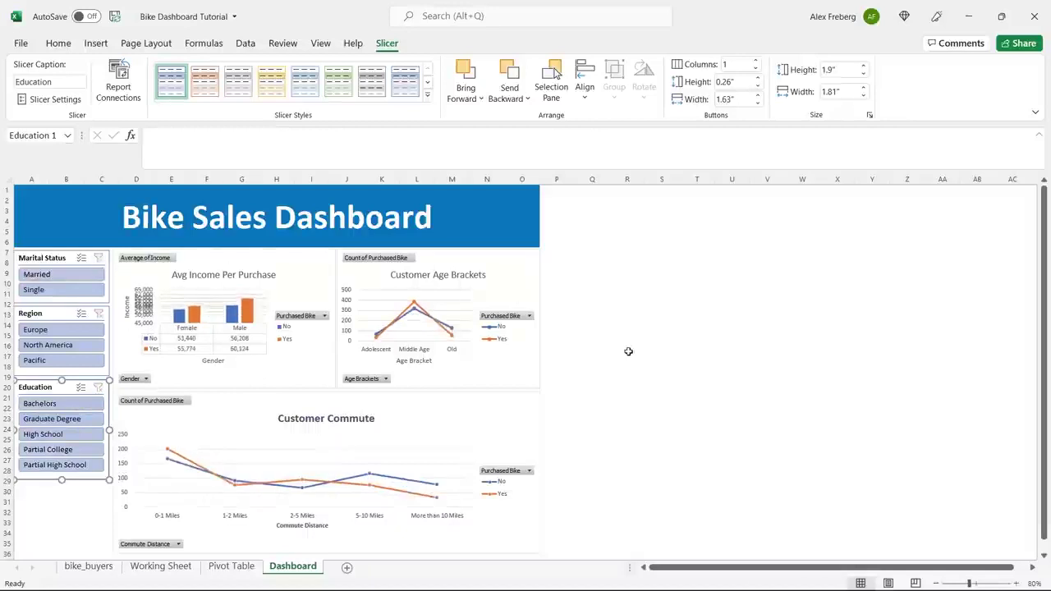
Change the Bike Sales Dashboard banner's fill to a darker shade of the blue theme color
left_click(498, 210)
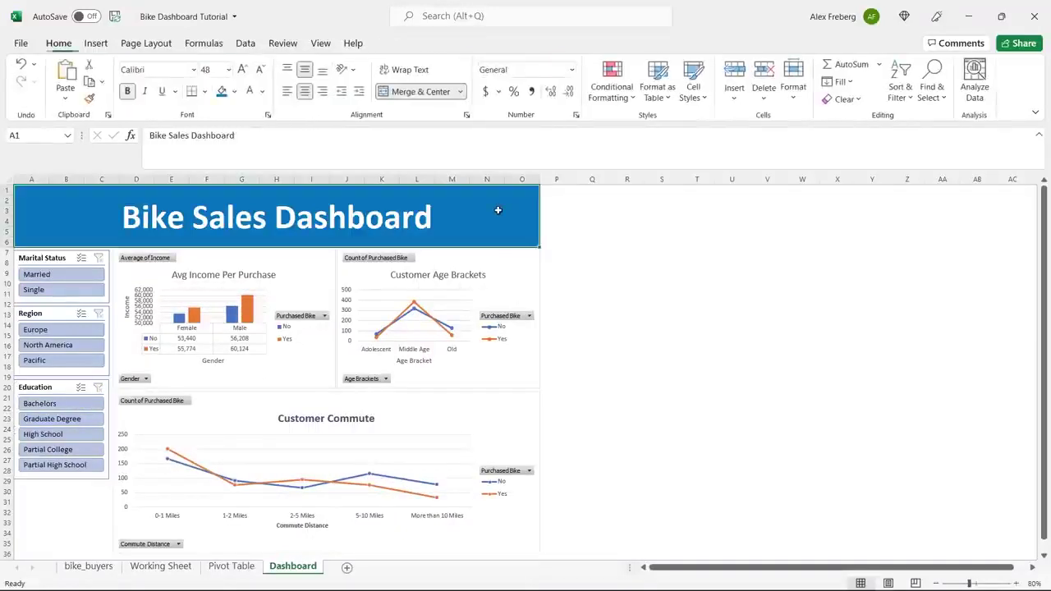
left_click(235, 91)
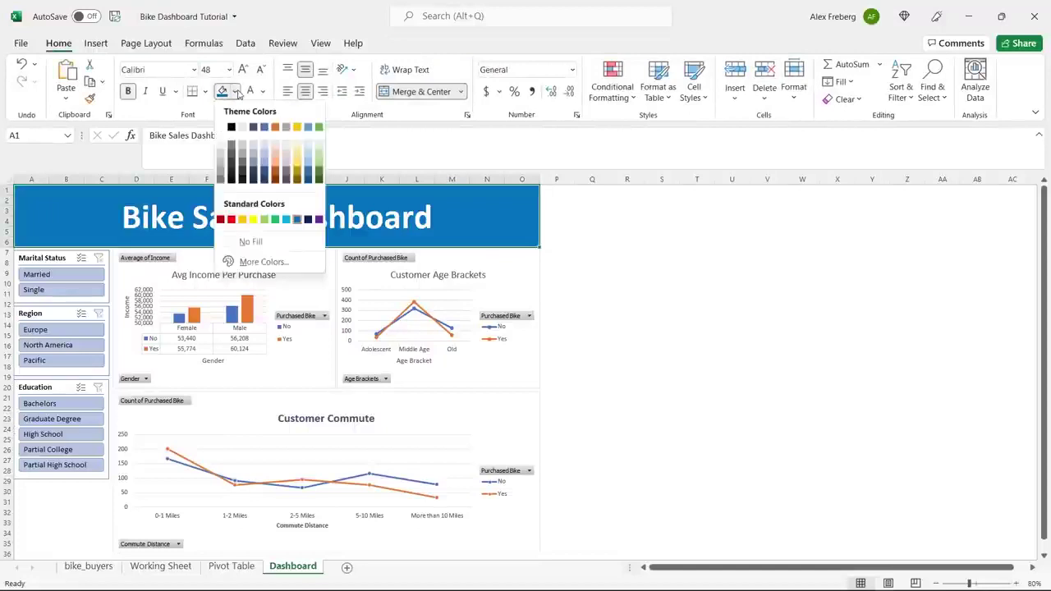
left_click(265, 171)
left_click(605, 293)
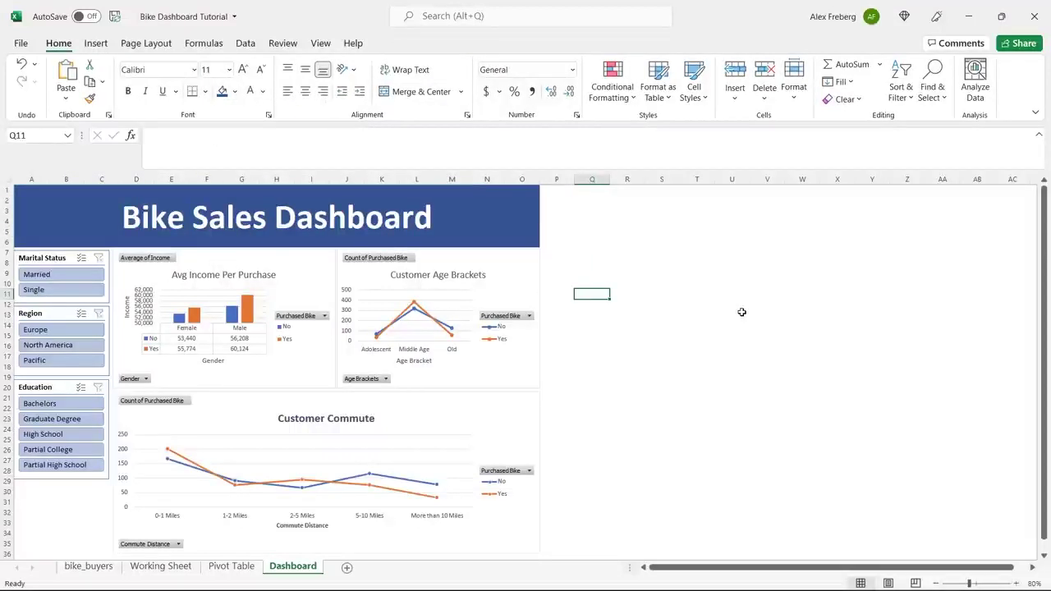